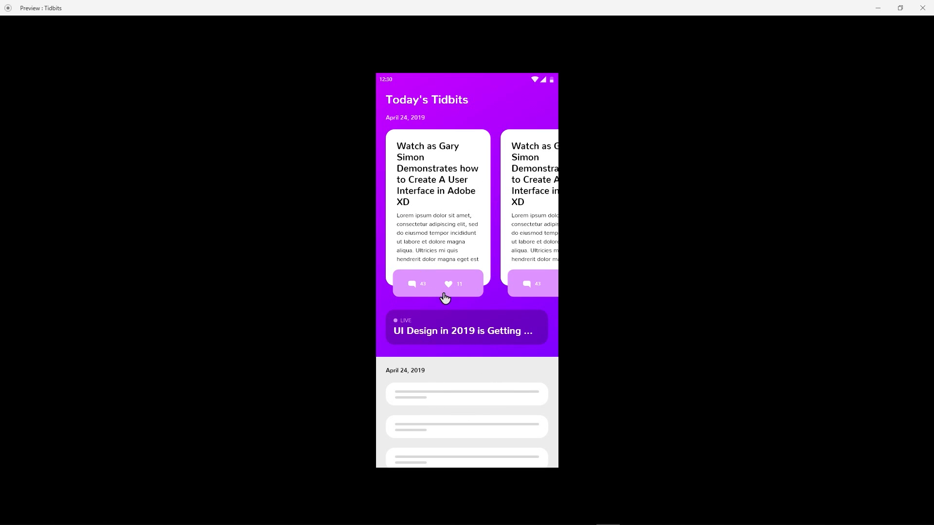
- Preview the Tidbits prototype's article card transition and look over its six artboards in the design file
click(449, 197)
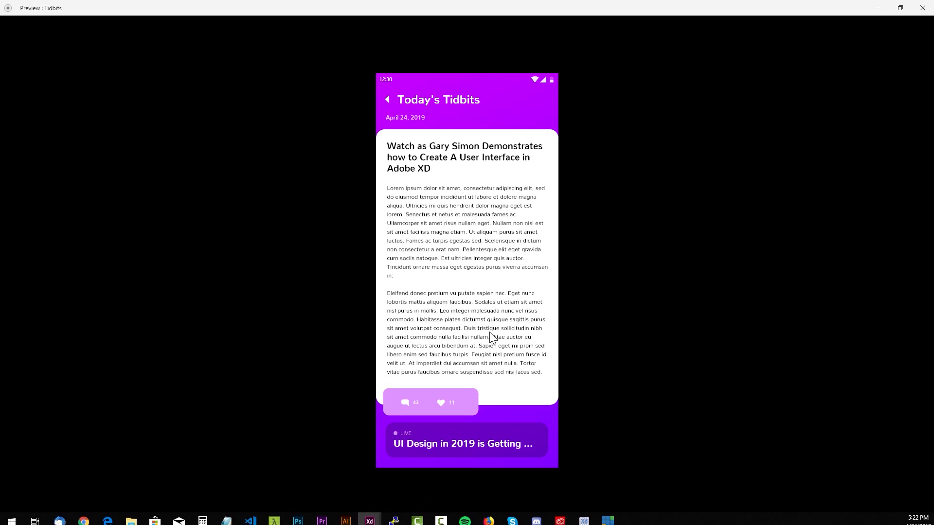
mouse_move(368, 511)
click(345, 474)
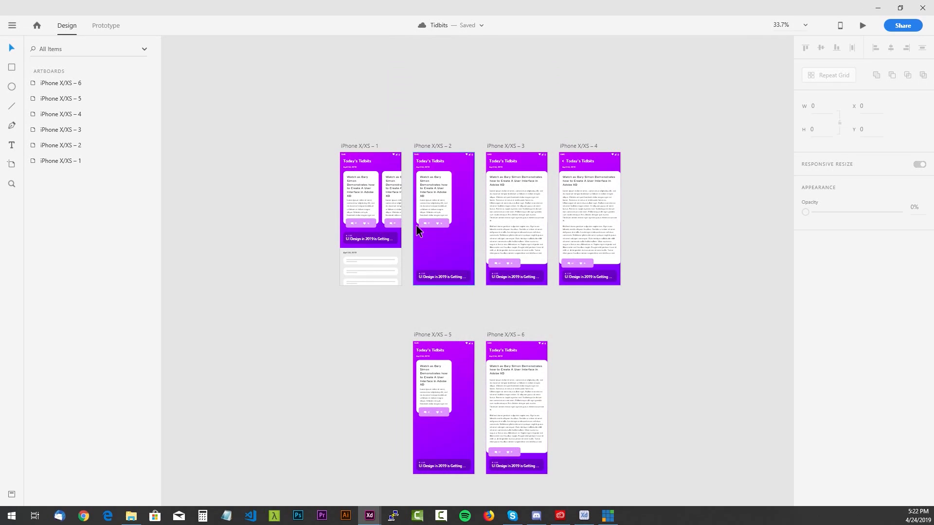
scroll(590, 290, up, 2)
scroll(590, 290, down, 2)
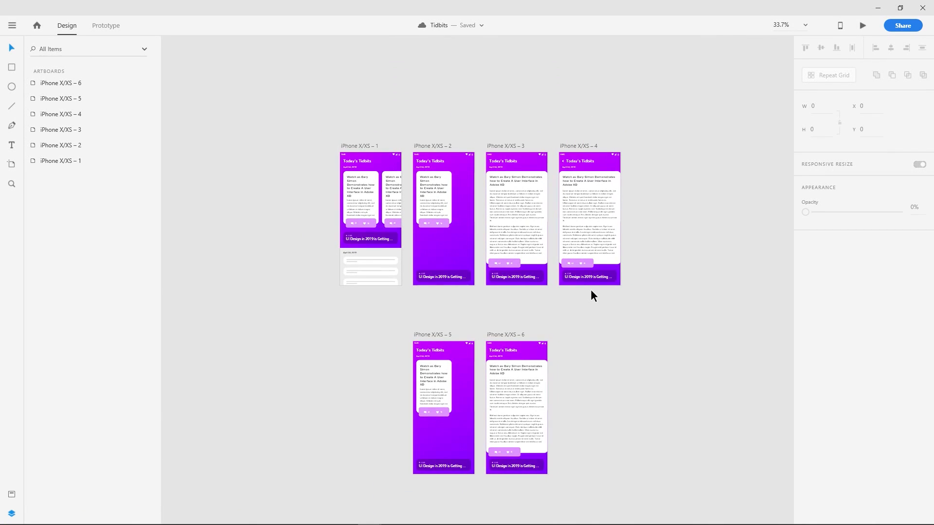
scroll(590, 290, up, 1)
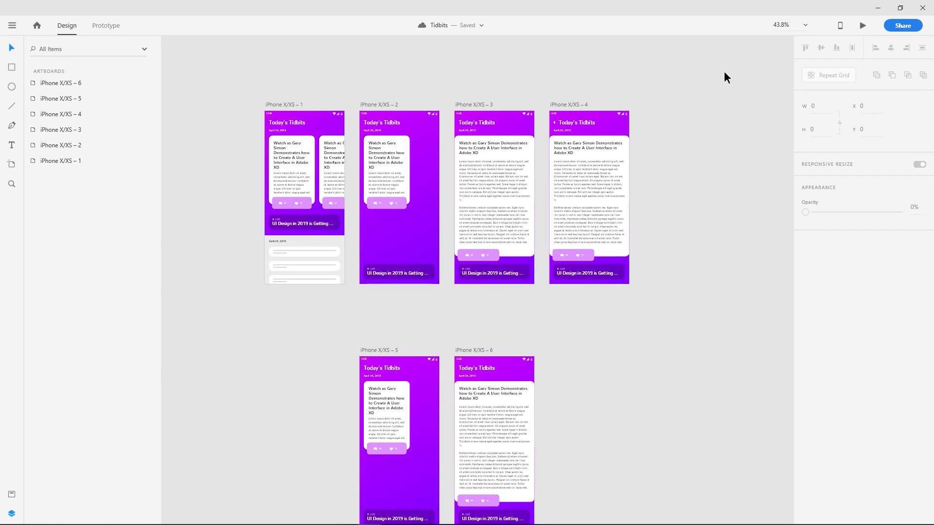
click(877, 8)
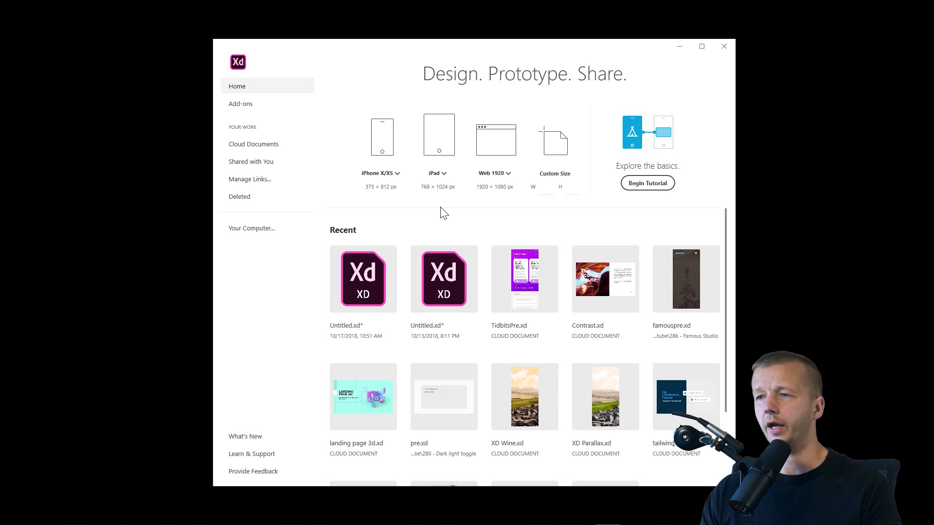
- Create a new document with an iPhone X/XS artboard in a maximised window and hide the assets list
click(383, 138)
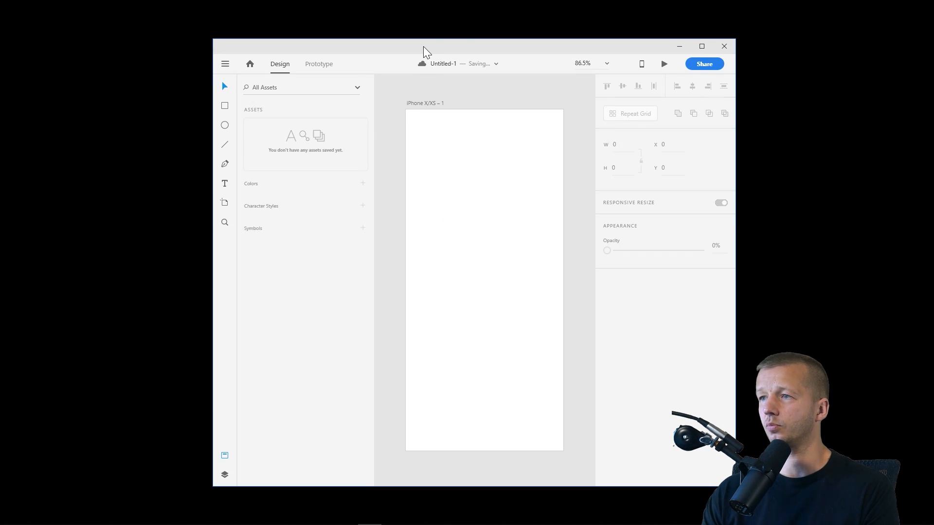
double_click(423, 46)
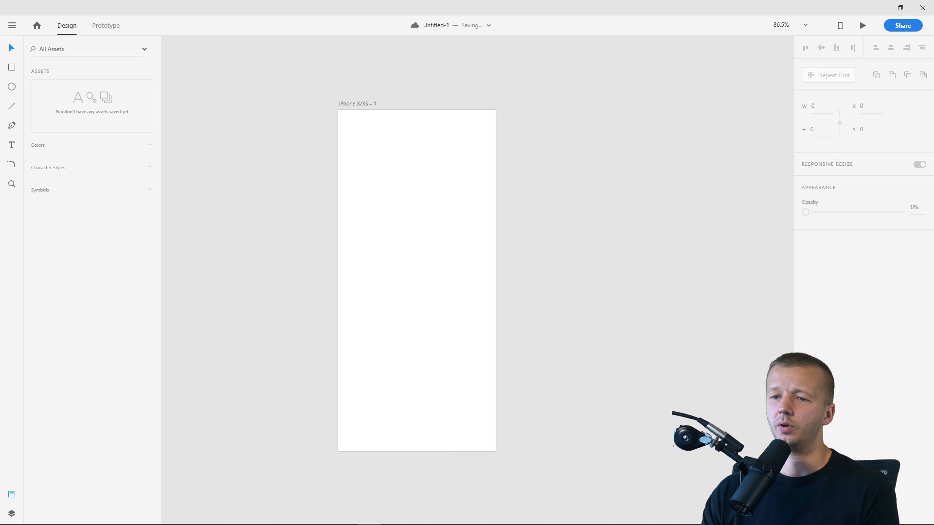
click(13, 496)
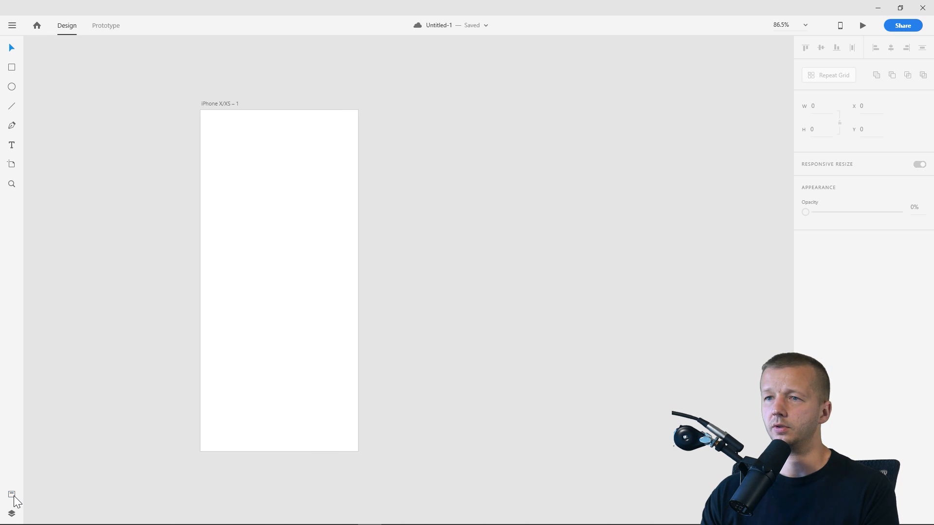
drag(149, 267, 290, 266)
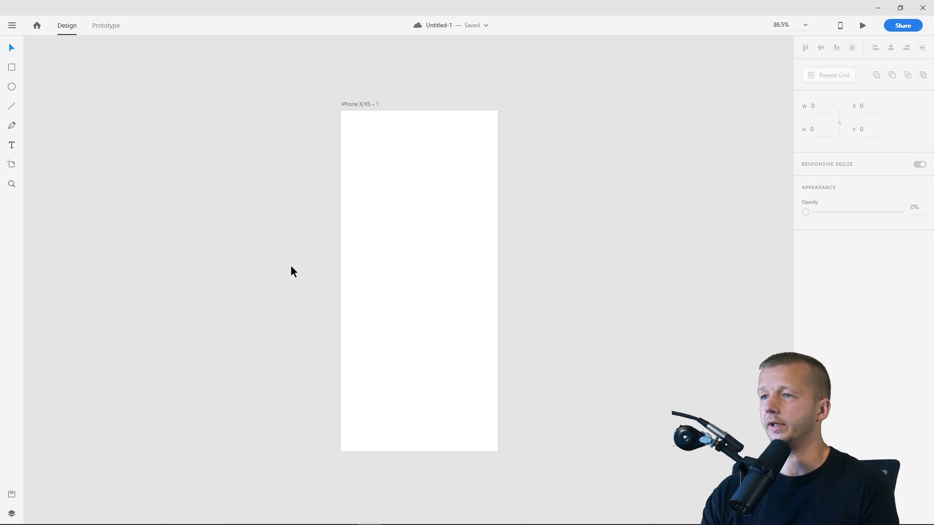
scroll(327, 273, up, 2)
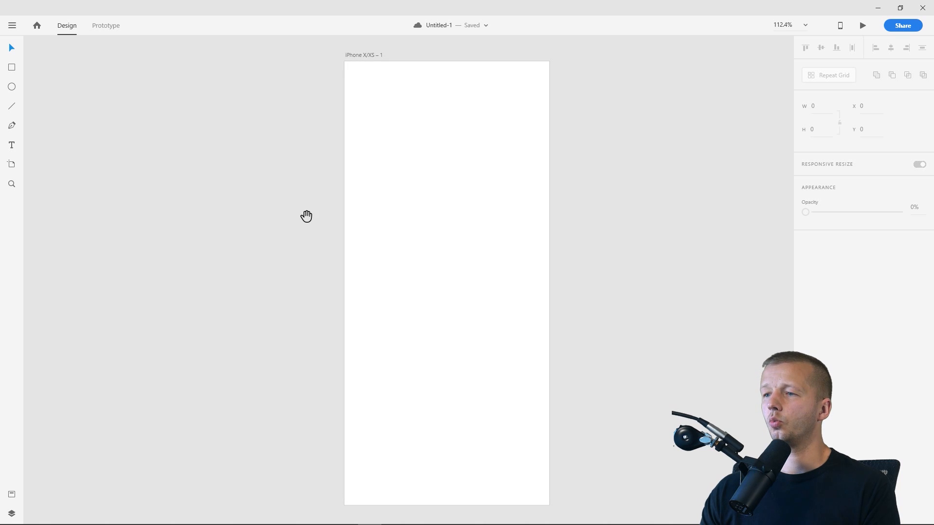
drag(307, 215, 270, 207)
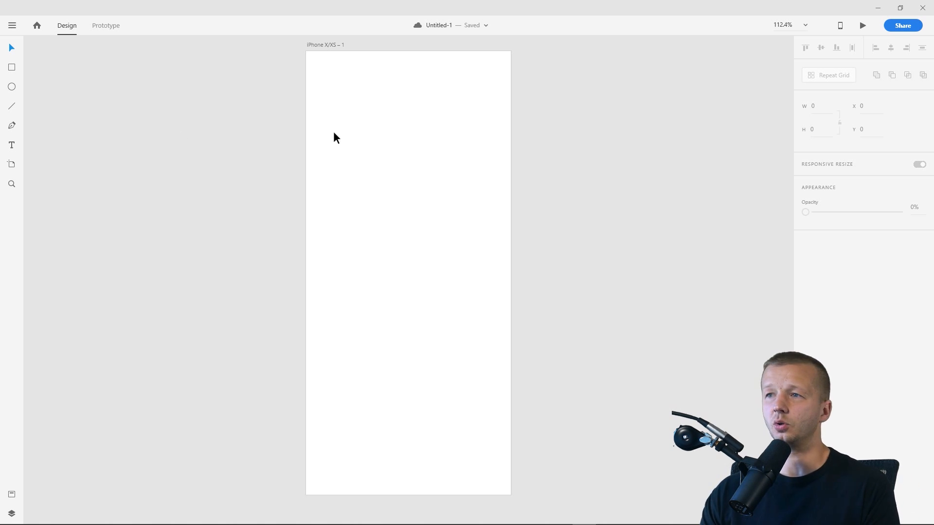
click(317, 105)
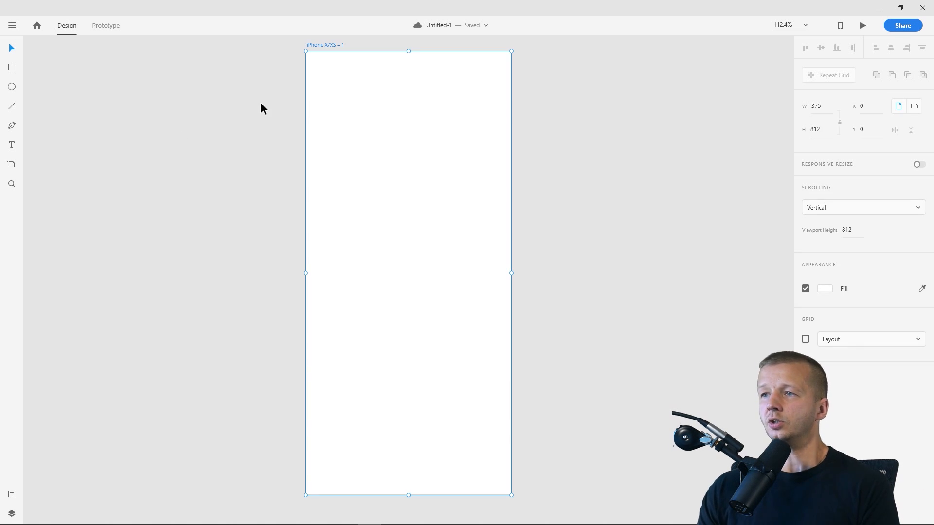
click(257, 130)
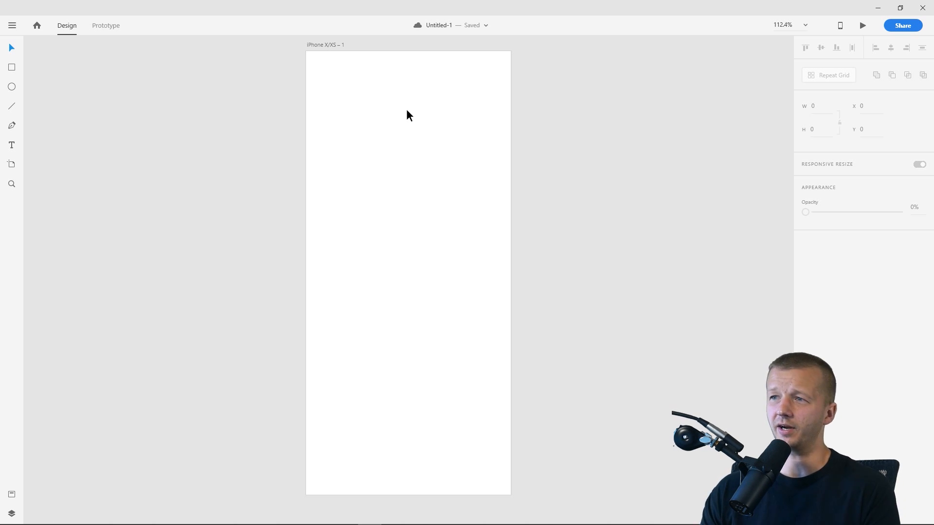
click(407, 111)
click(261, 126)
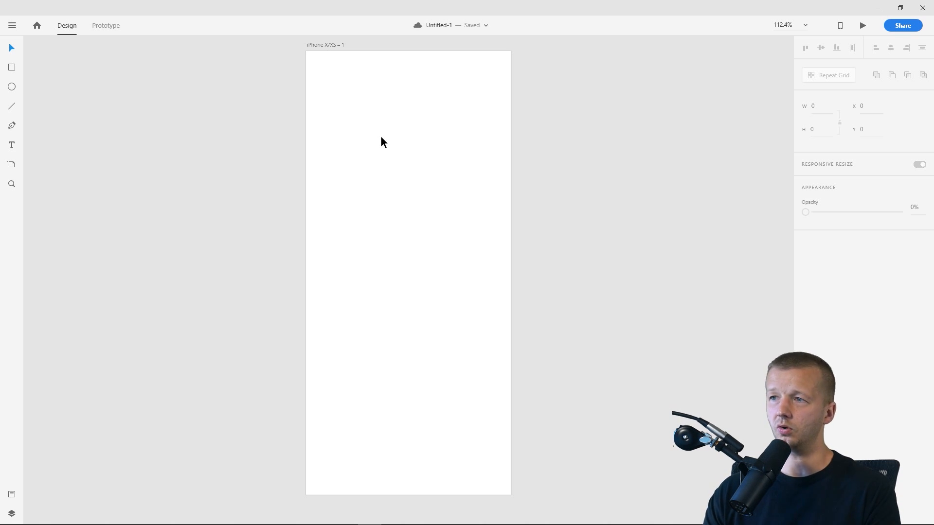
click(308, 134)
click(263, 127)
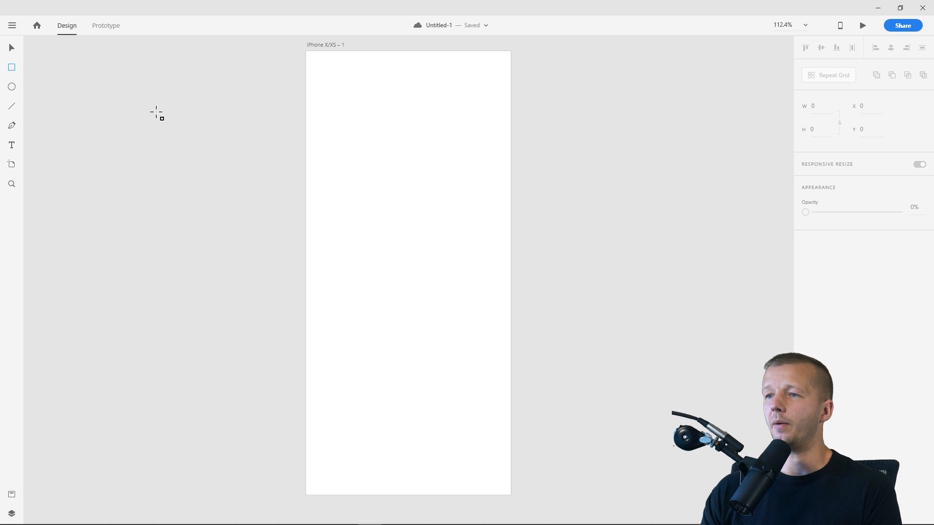
- Draw a full-width rectangle of 375 by about 505 from the artboard's top edge and remove its border
click(12, 67)
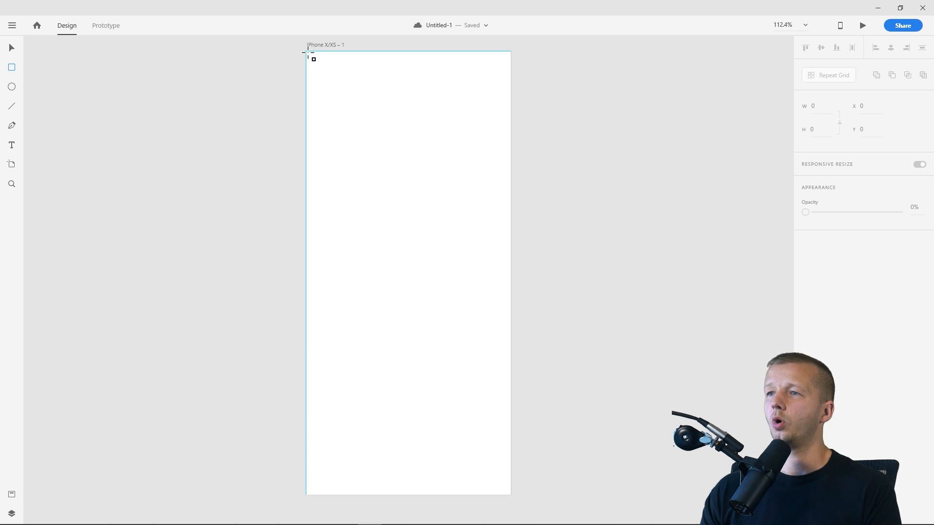
drag(314, 65, 510, 326)
click(10, 49)
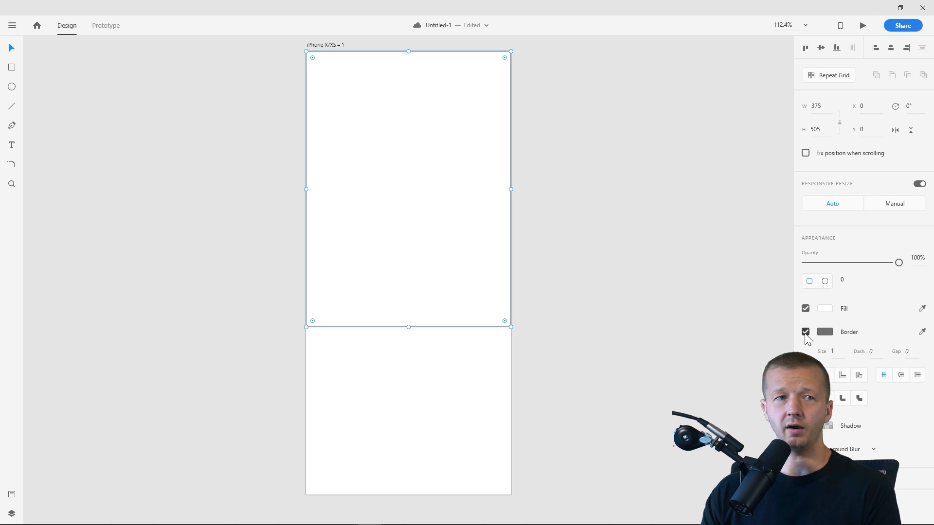
click(805, 333)
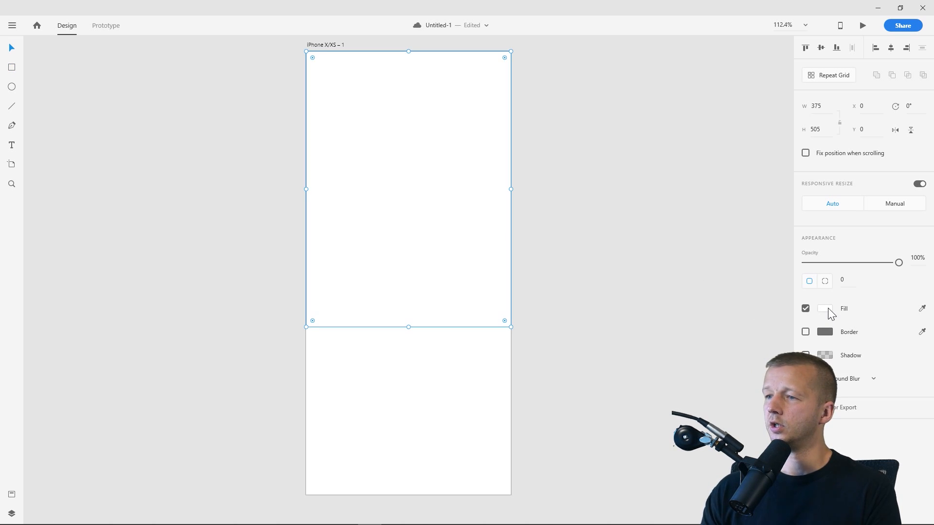
- Extend the rectangle's lower edge downward to a height of about 517
drag(408, 327, 407, 332)
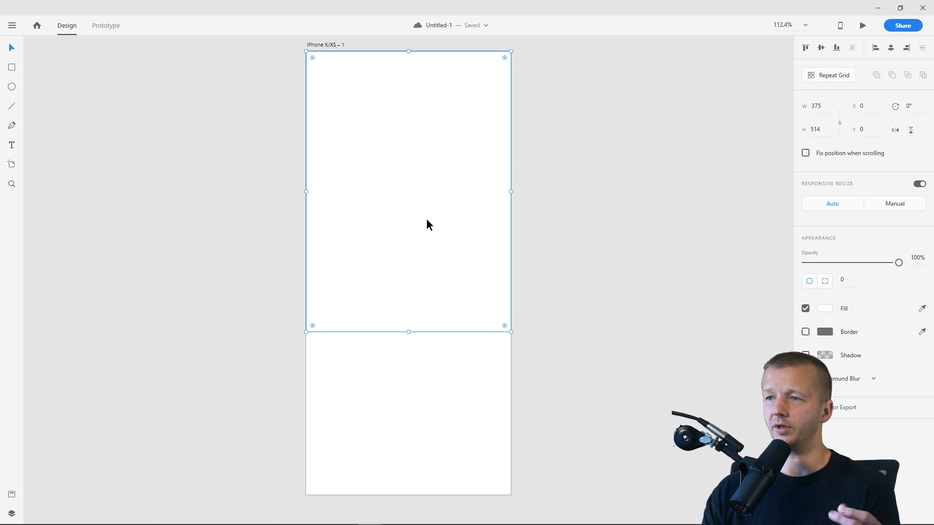
click(394, 378)
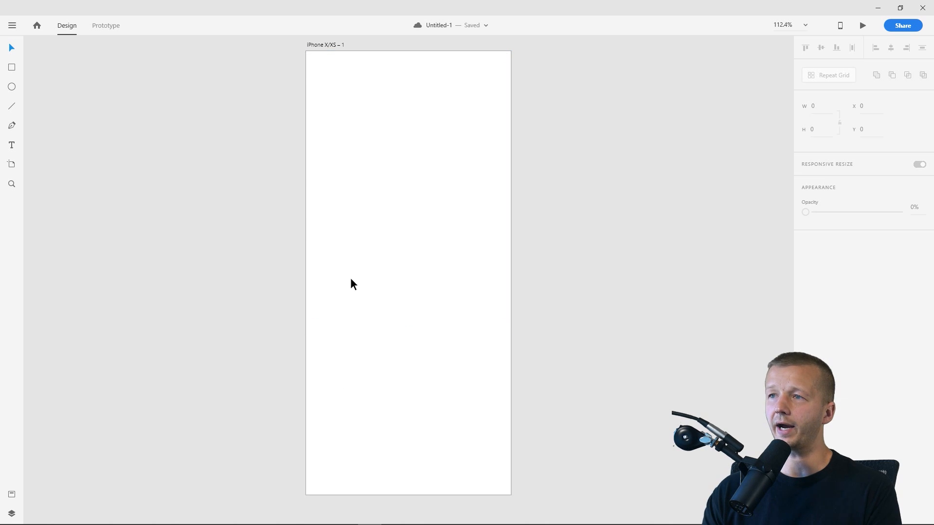
click(319, 45)
click(250, 156)
click(423, 294)
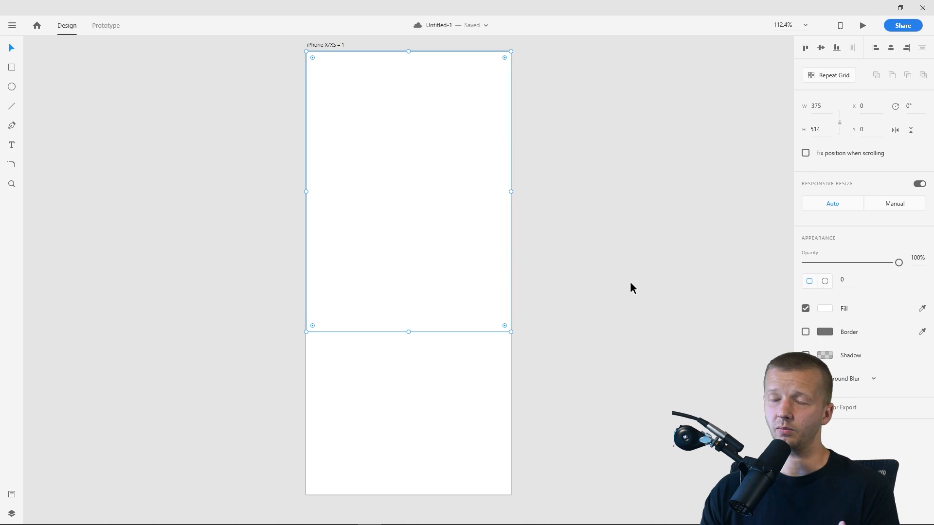
drag(408, 332, 409, 334)
- Fill the rectangle with a linear gradient running diagonally from its upper-left corner to its lower-right corner
click(824, 310)
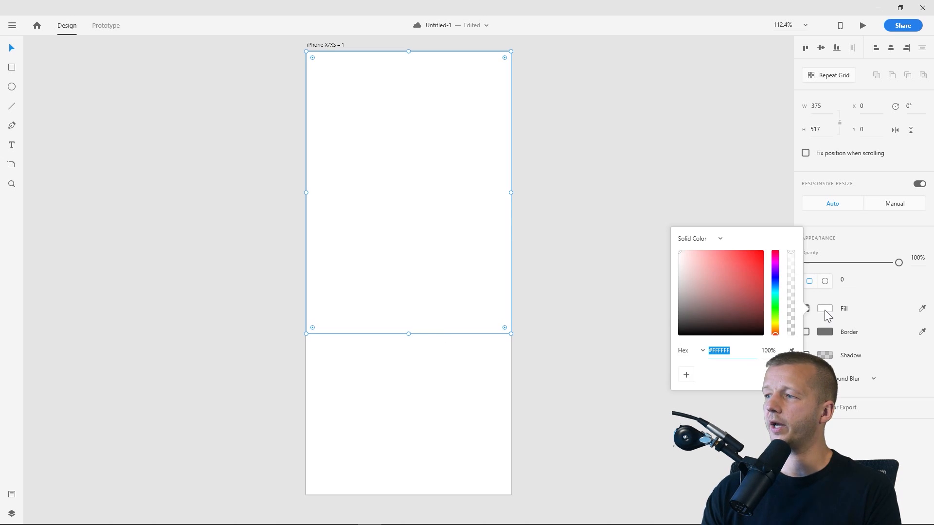
click(713, 243)
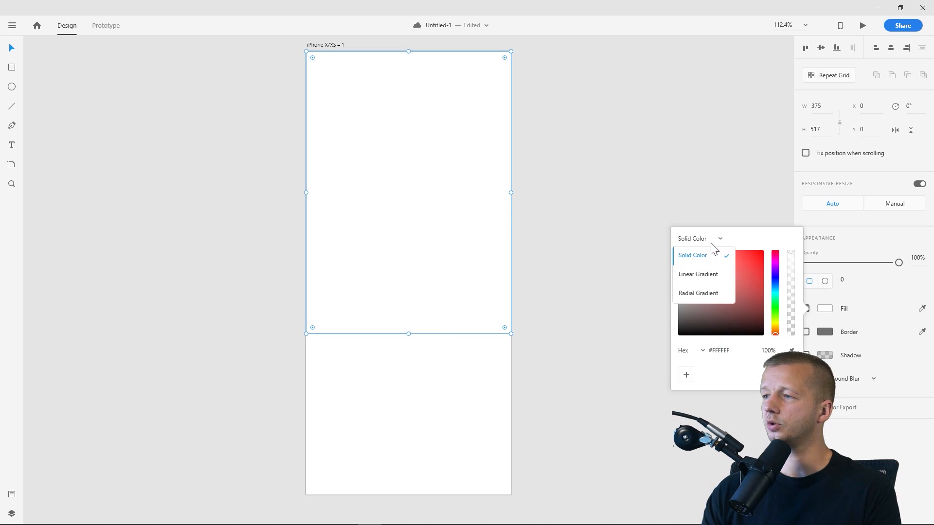
click(706, 275)
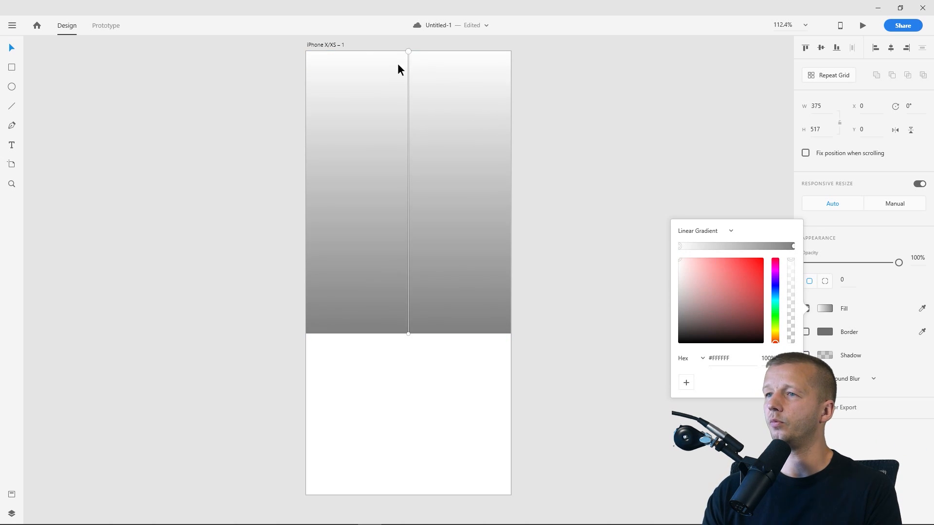
drag(408, 51, 312, 55)
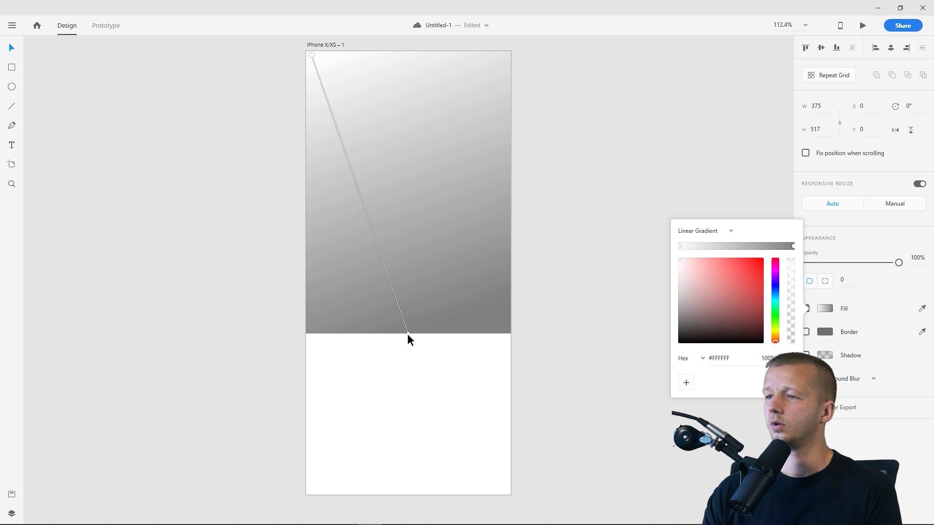
drag(408, 334, 506, 331)
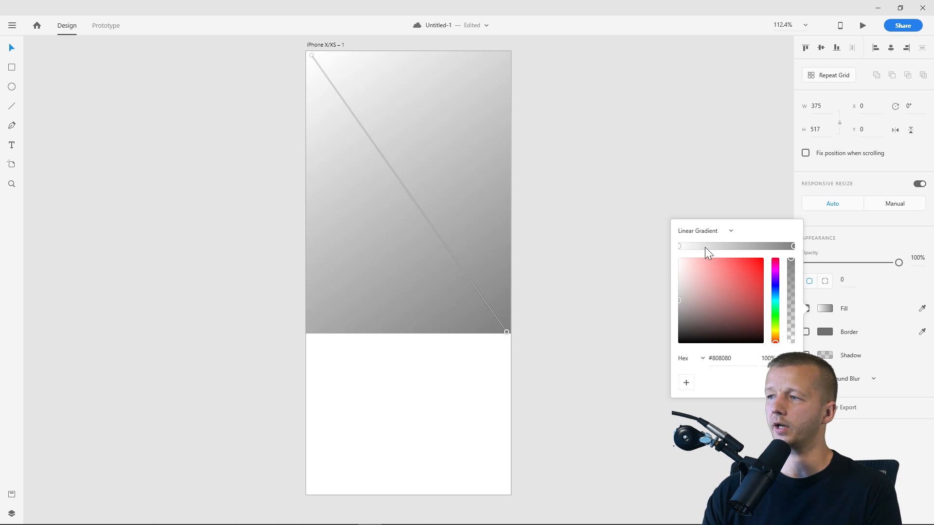
- Set the gradient's start colour to #C400FE and end colour to #8000FF, and save the end colour as a swatch
click(679, 246)
drag(774, 271, 774, 259)
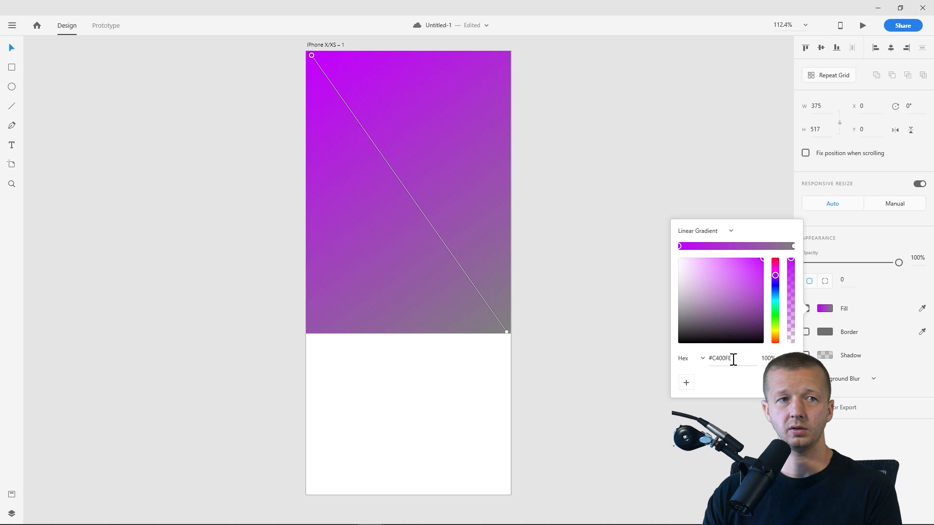
click(794, 246)
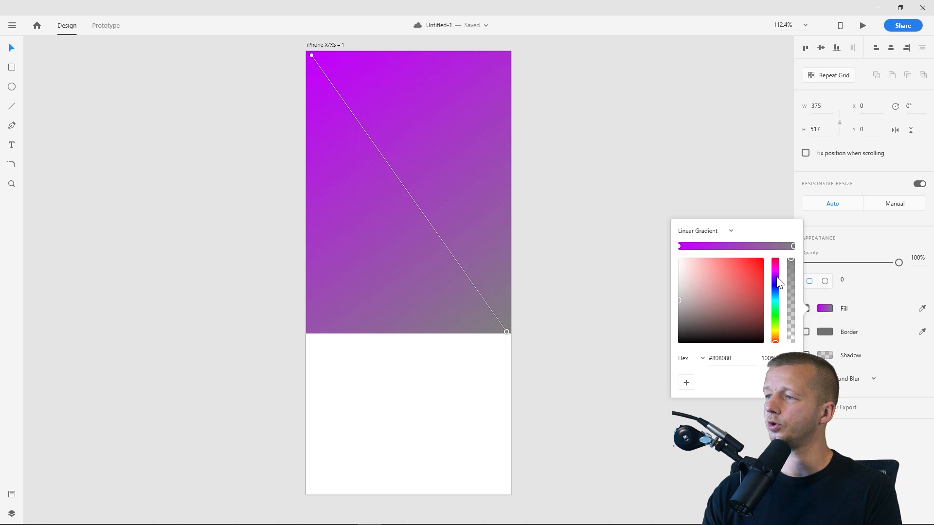
drag(761, 299, 779, 281)
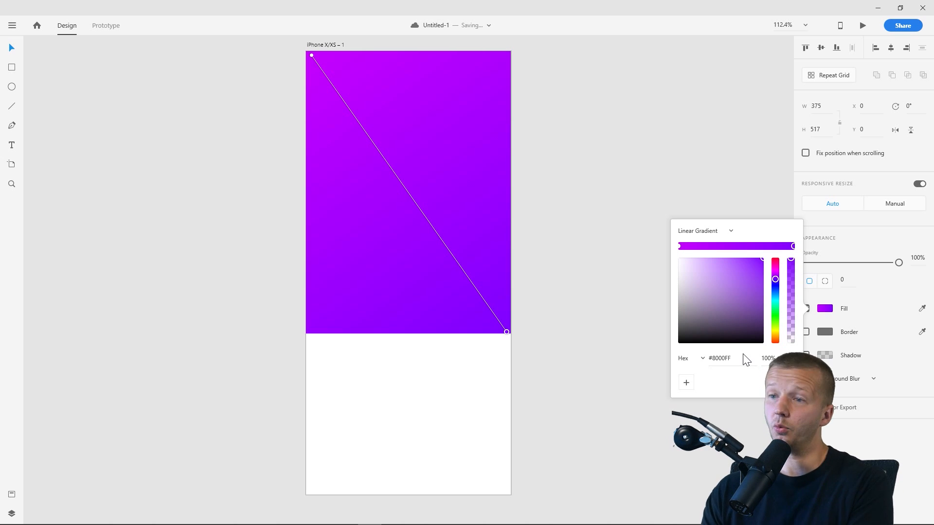
click(686, 382)
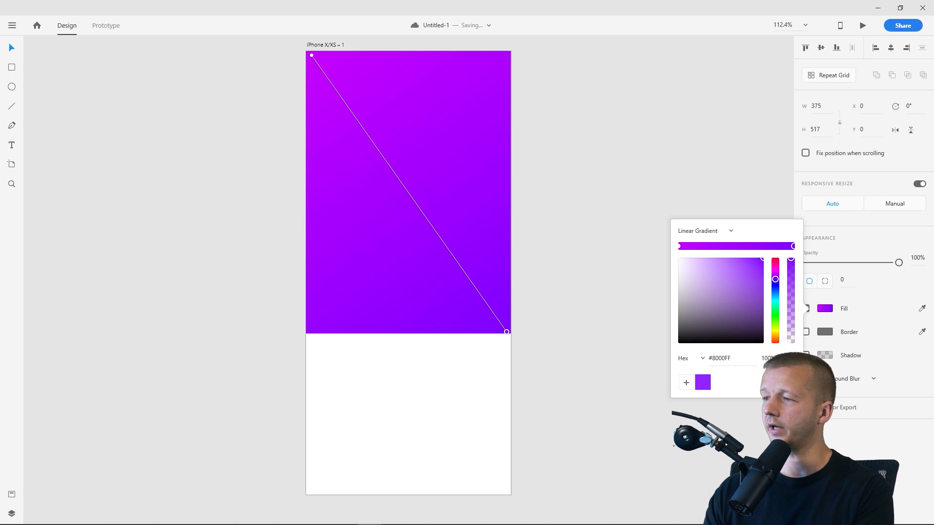
click(378, 177)
click(215, 156)
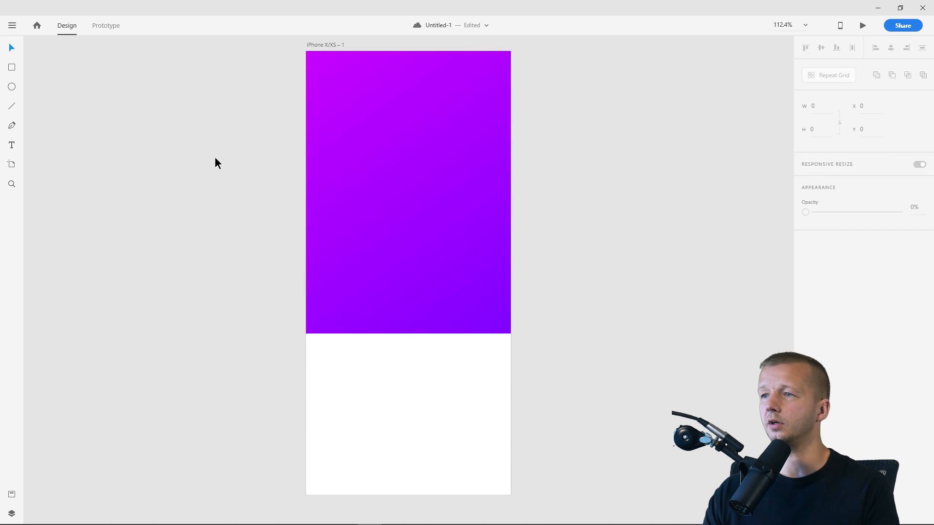
drag(212, 141, 249, 153)
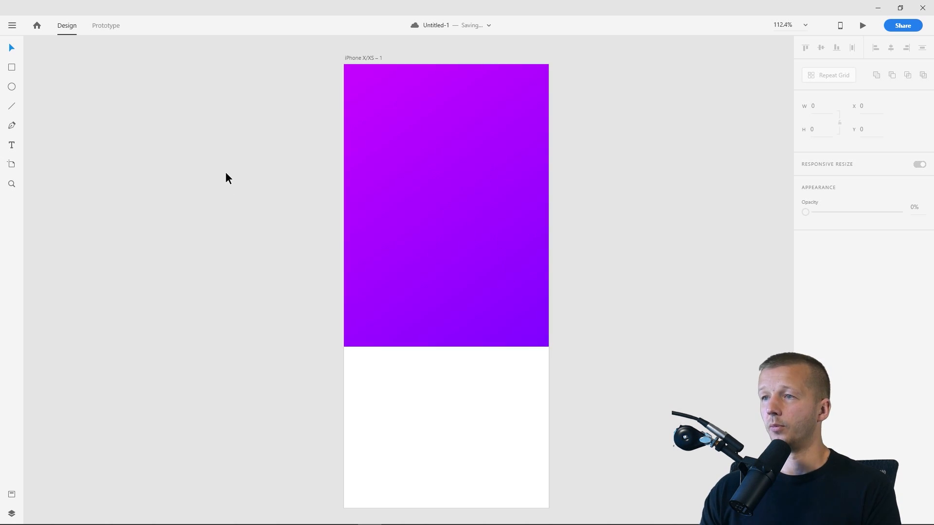
drag(206, 166, 220, 190)
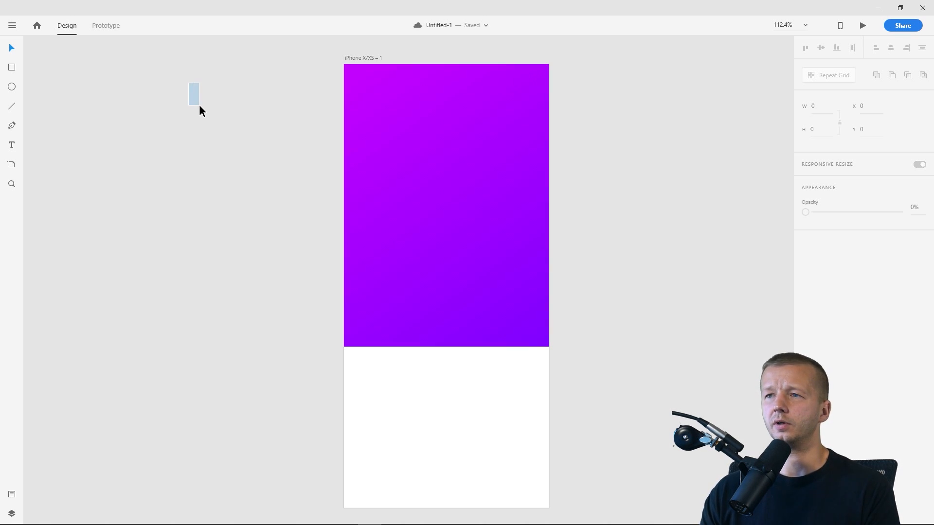
drag(188, 83, 199, 105)
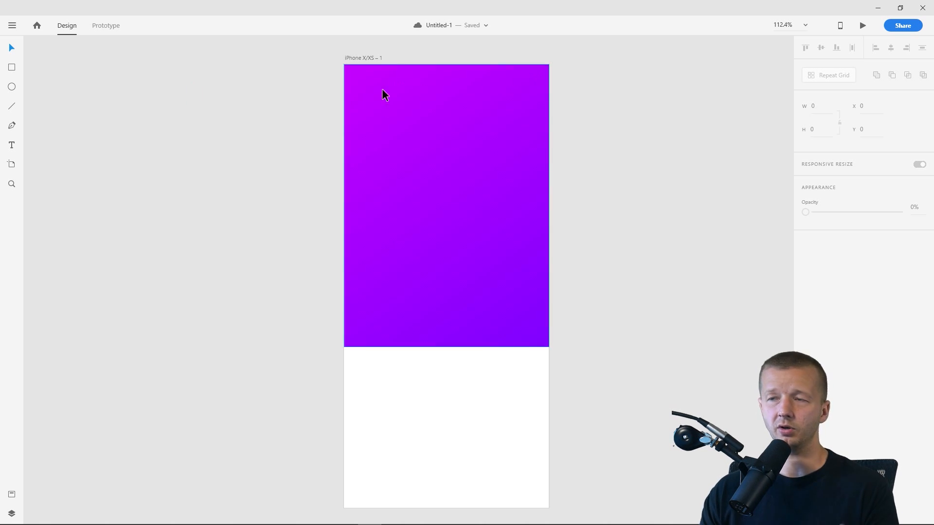
drag(287, 103, 309, 132)
- Download the Components sticker sheet for Adobe XD from the Google Material UI kit page, open it, and close the browser
click(14, 26)
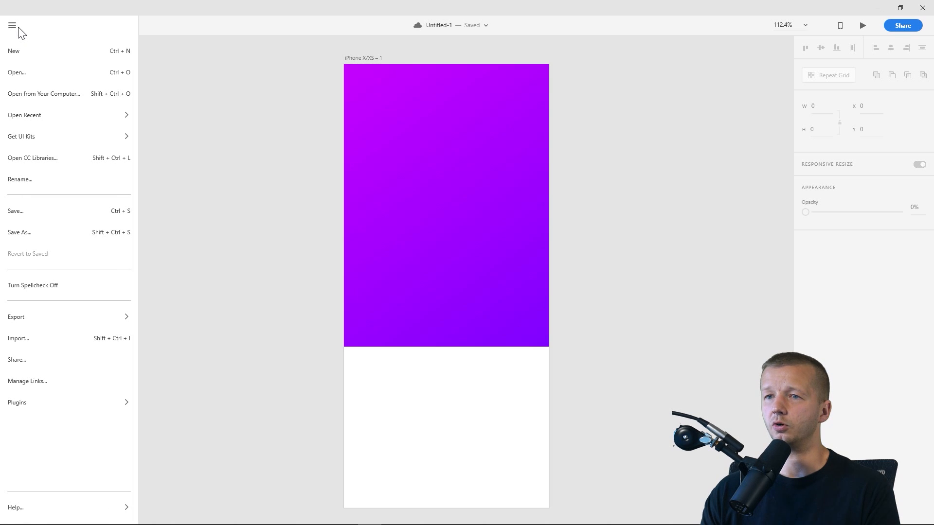
mouse_move(29, 142)
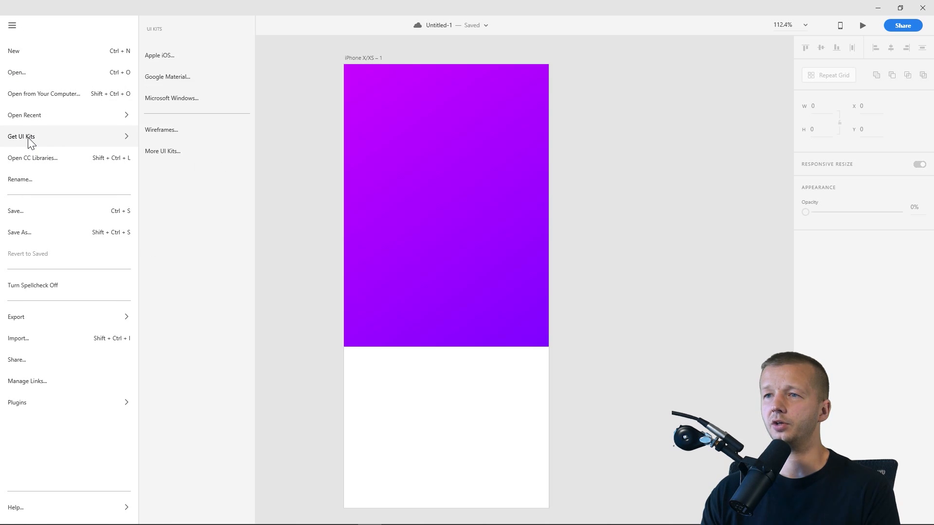
click(176, 79)
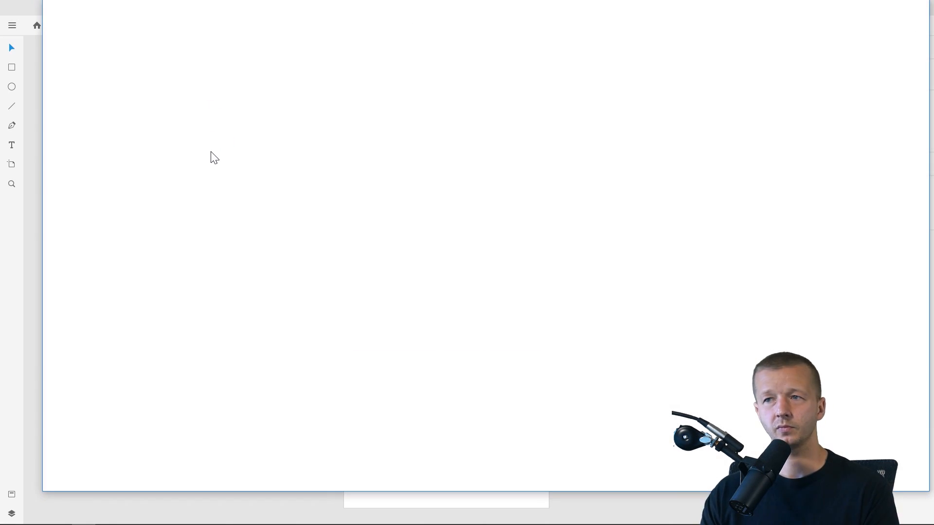
drag(225, 33, 220, 23)
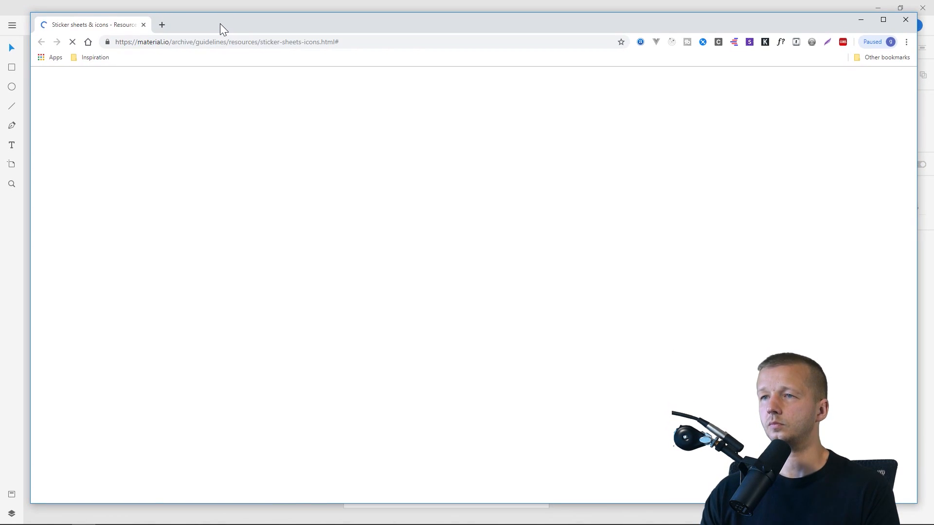
scroll(347, 300, down, 3)
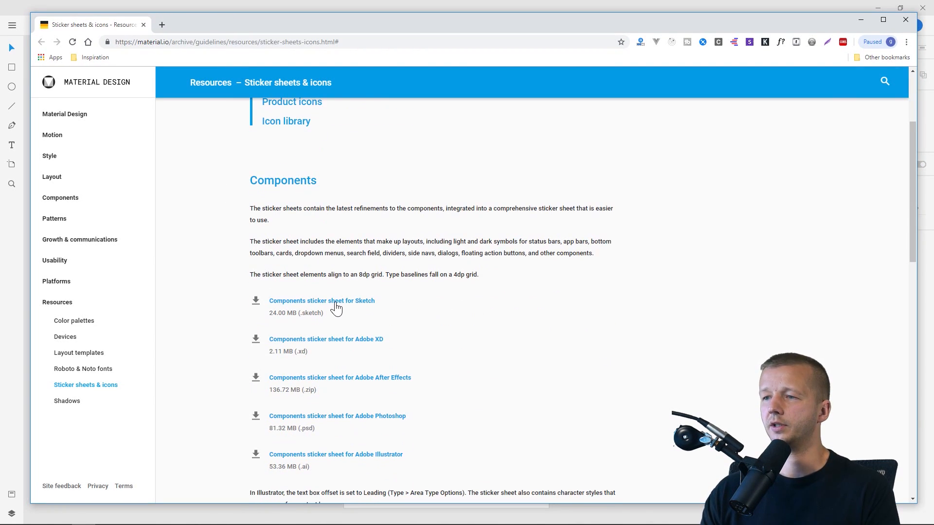
click(345, 340)
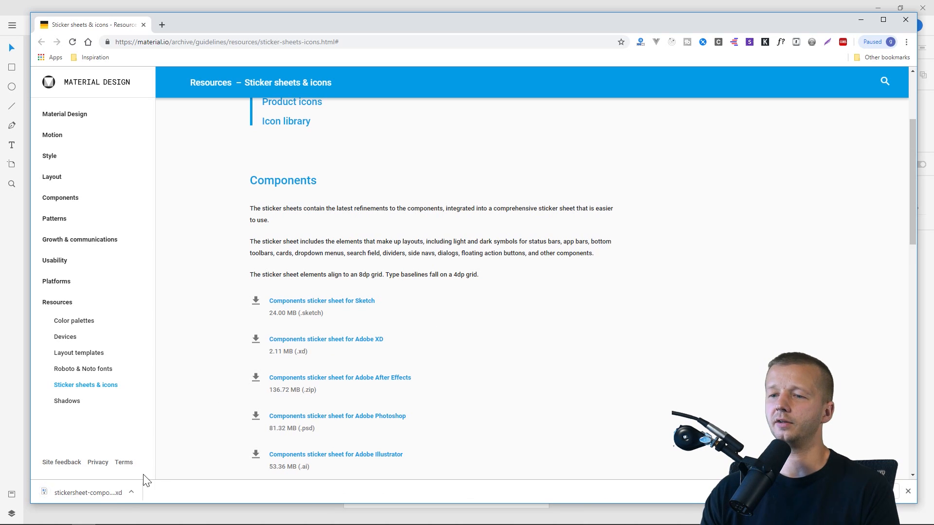
click(101, 494)
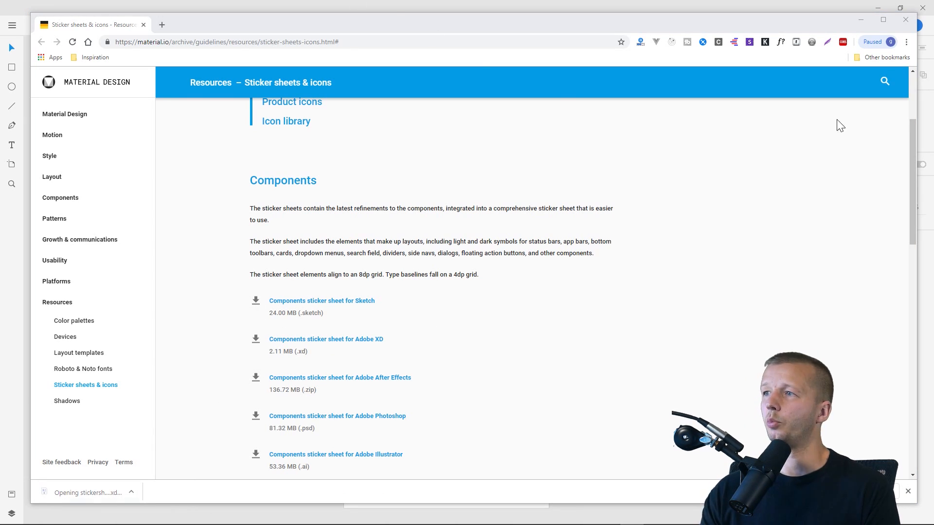
click(904, 21)
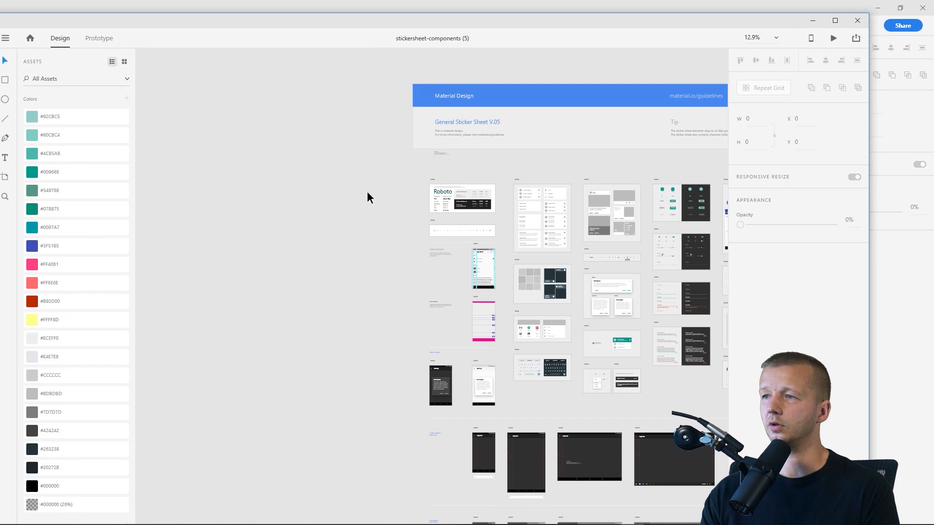
- Ungroup the header on the sticker sheet's Screen Guides artboard, and ungroup the status bar inside it
scroll(452, 265, up, 10)
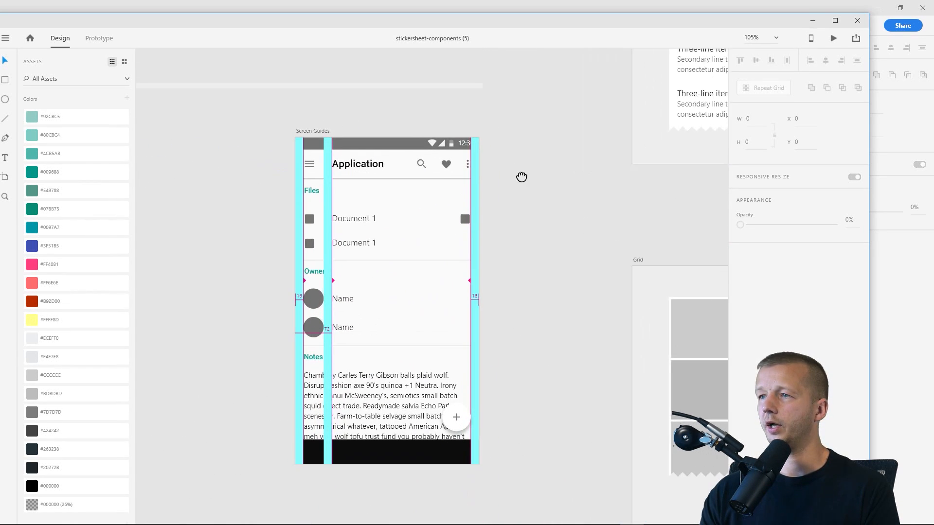
click(476, 170)
scroll(471, 181, up, 5)
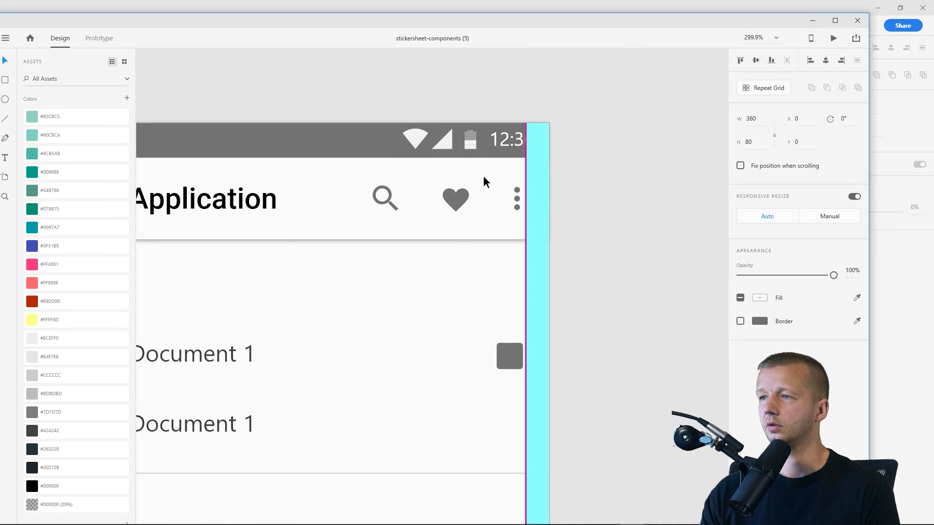
scroll(473, 176, down, 2)
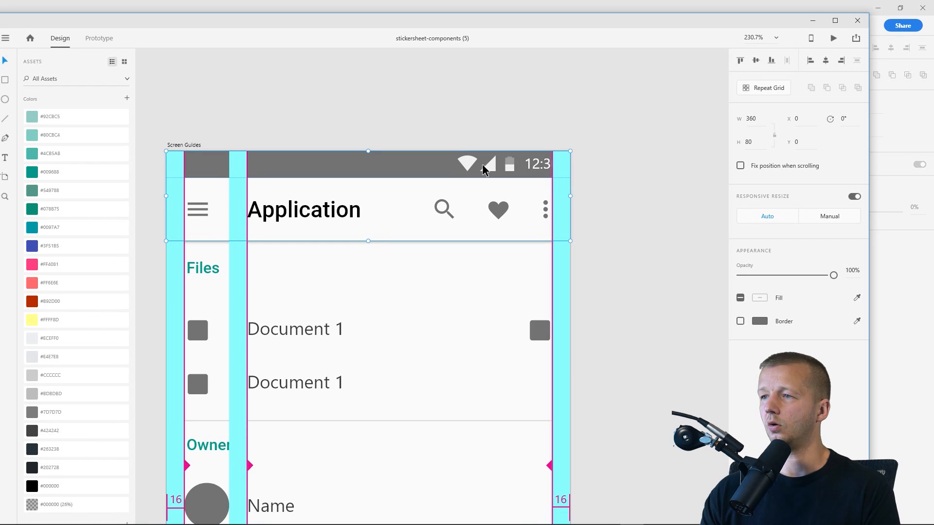
scroll(491, 165, down, 2)
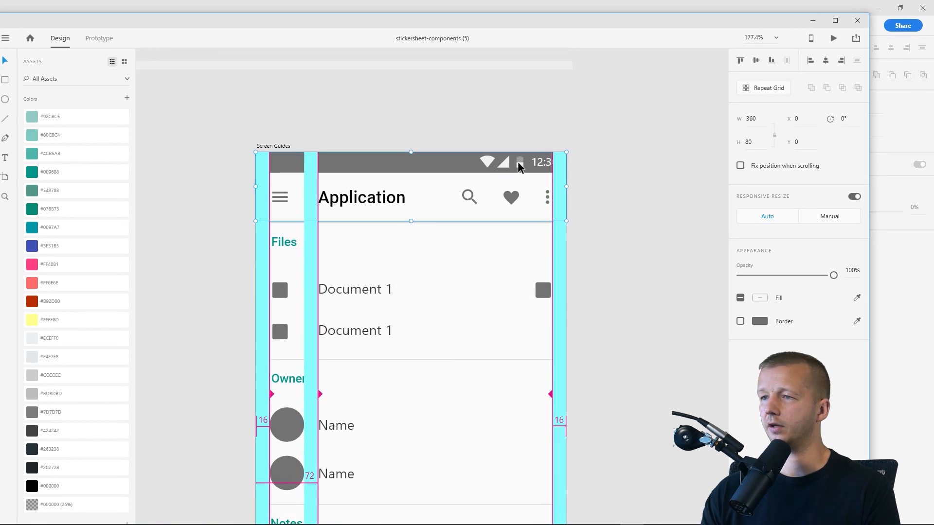
scroll(496, 165, up, 2)
right_click(500, 168)
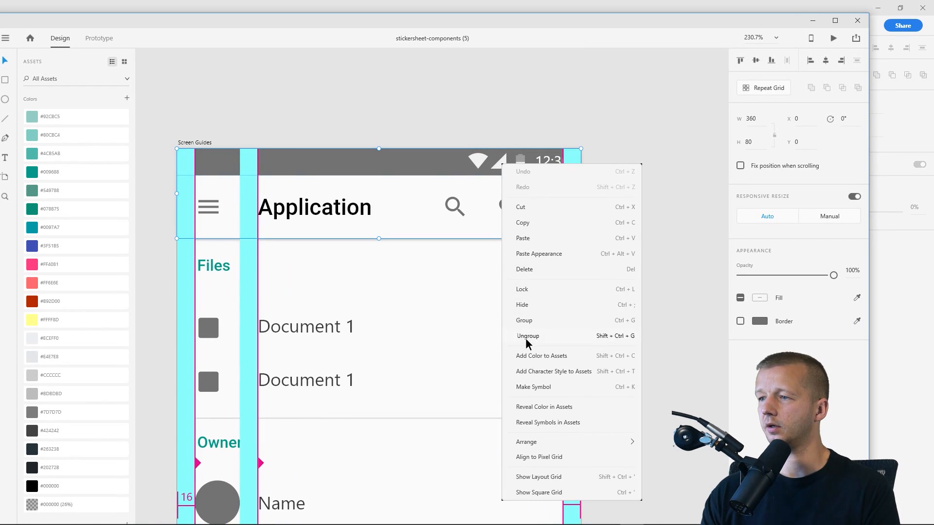
click(527, 338)
click(506, 165)
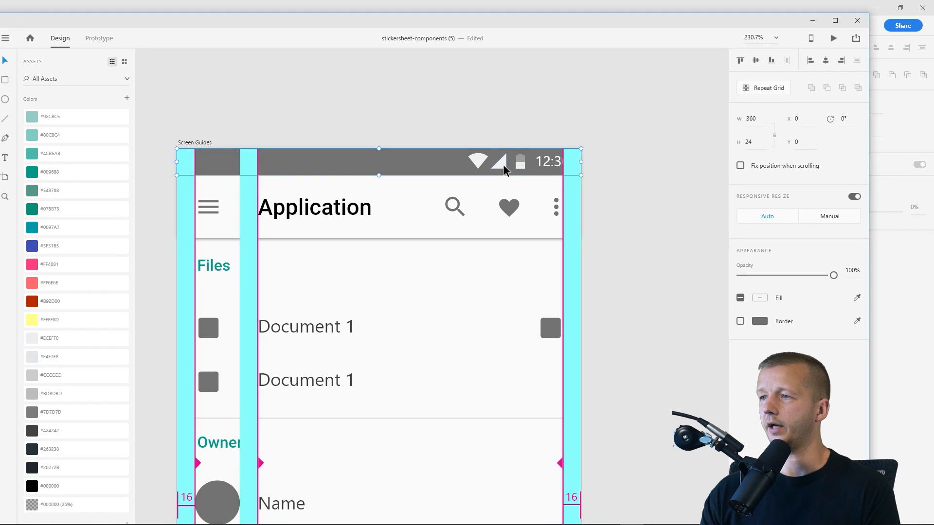
right_click(505, 167)
click(529, 337)
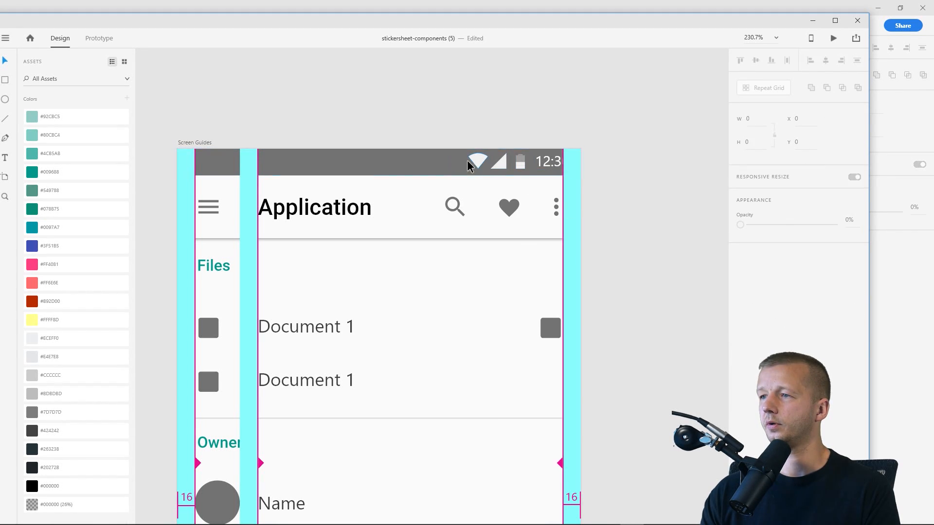
- Copy the Wi-Fi, signal and battery icons with the 12:30 clock into the Untitled-1 design, placing them in the artboard's upper-right corner
click(479, 162)
shift+click(501, 165)
shift+click(522, 164)
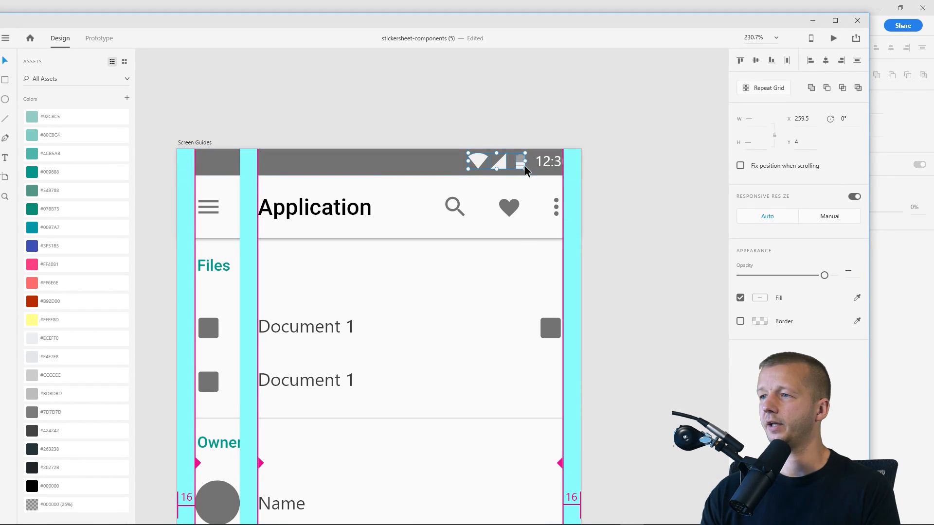
shift+click(550, 163)
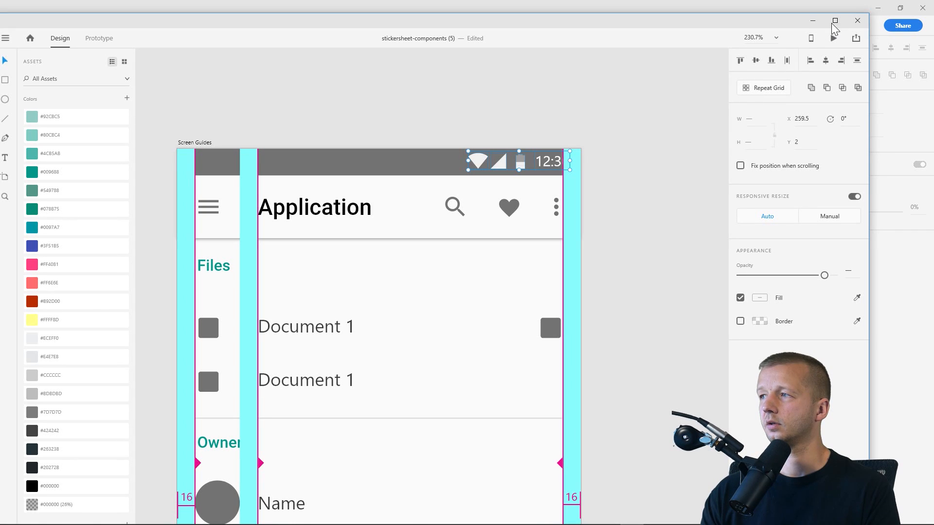
drag(797, 23, 0, 91)
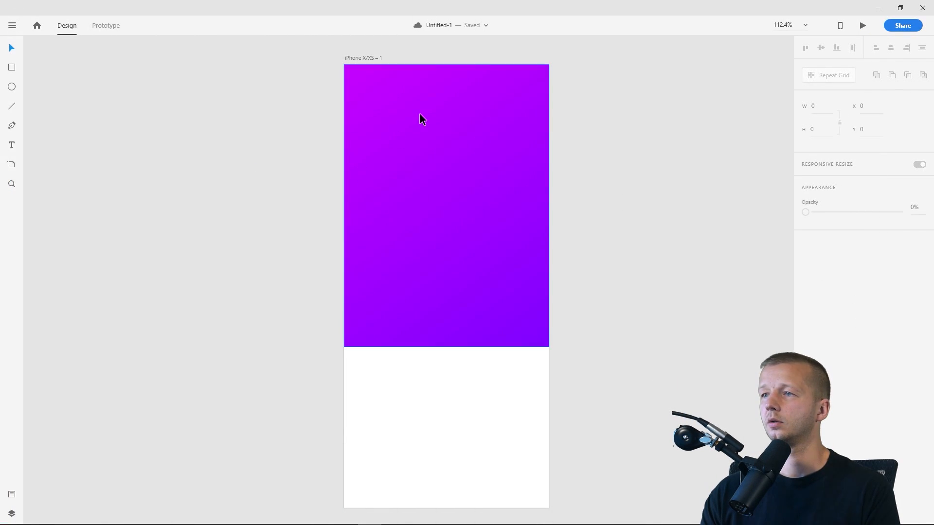
key(ctrl+v)
drag(424, 281, 496, 73)
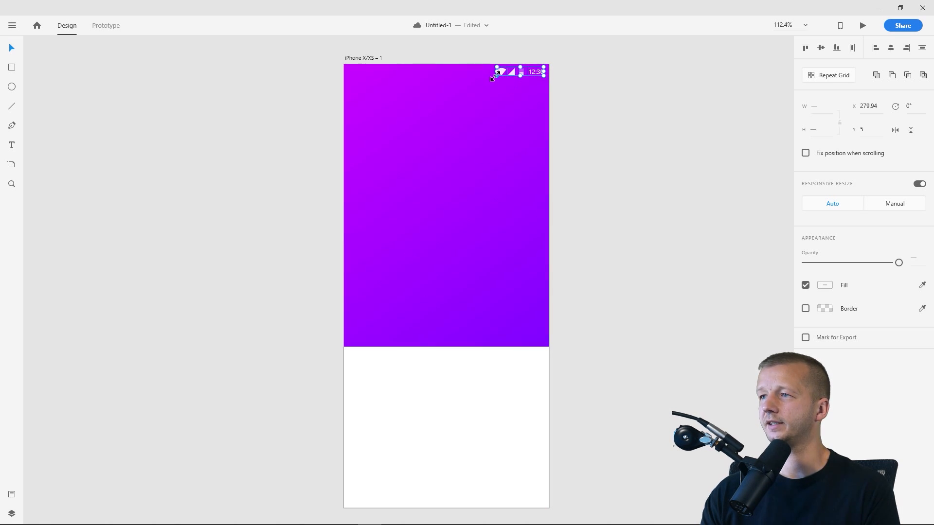
click(550, 67)
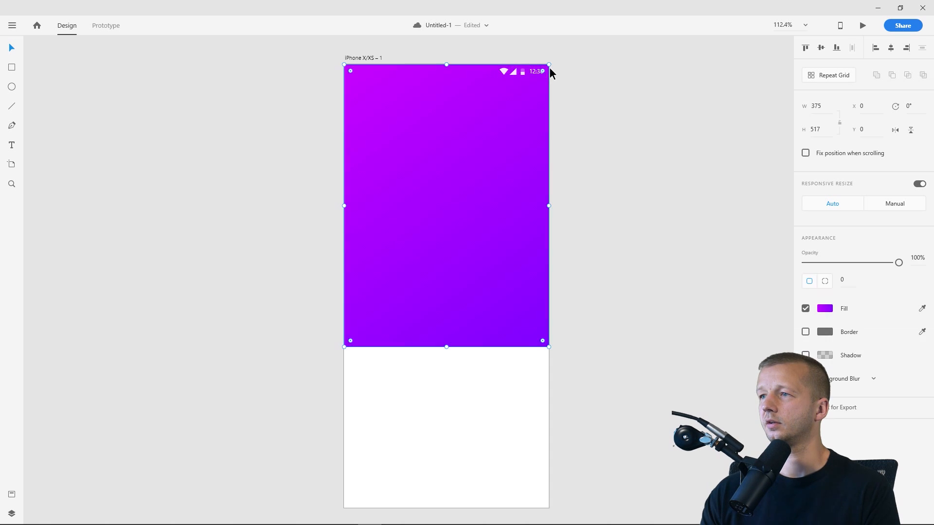
- Move the 12:30 clock text to the artboard's upper-left corner, at about X 5, Y 5
click(535, 72)
key(Escape)
click(534, 71)
drag(533, 71, 390, 67)
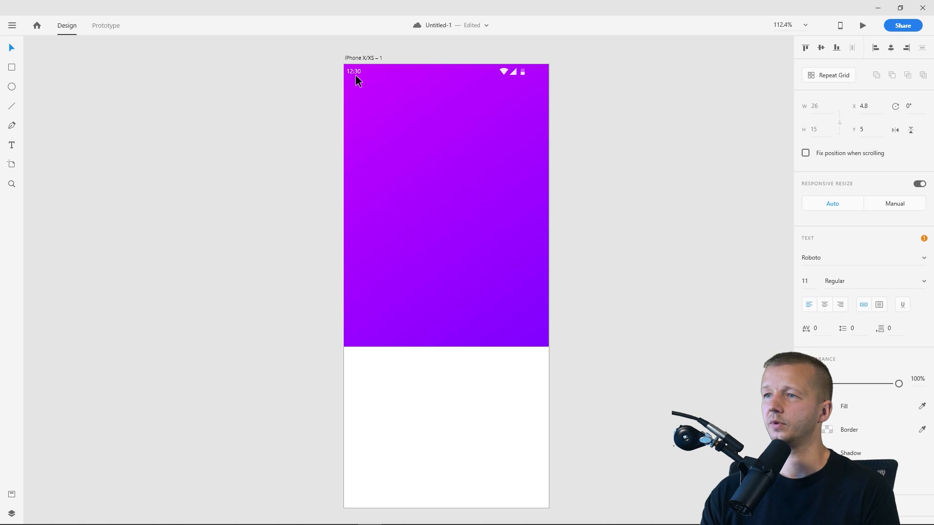
- Shift the three status icons toward the artboard's right edge, at about X 319, and save the document
click(537, 90)
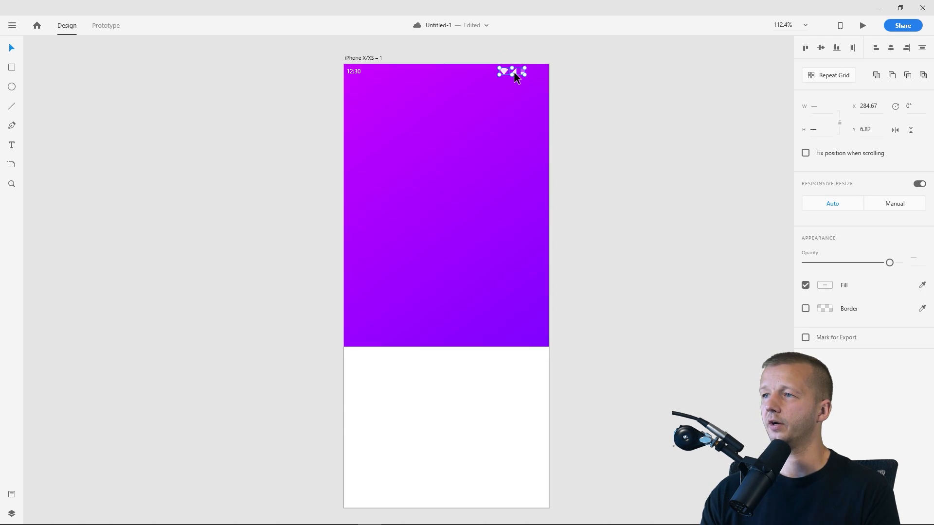
key(Left)
key(Left)
key(Left)
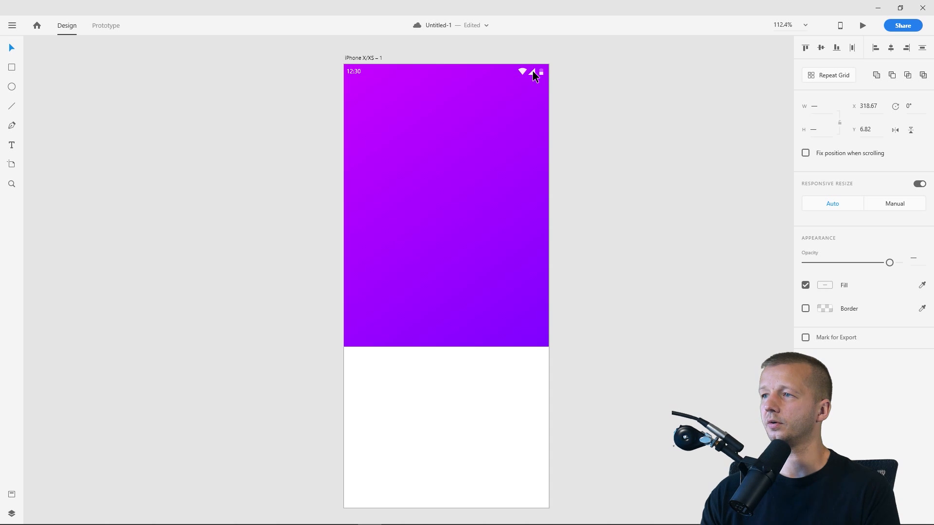
click(645, 94)
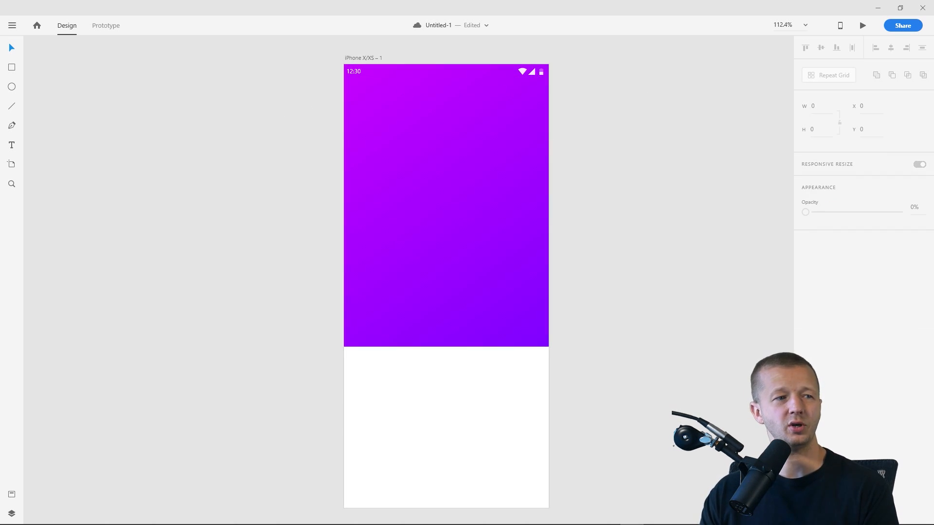
key(ctrl+s)
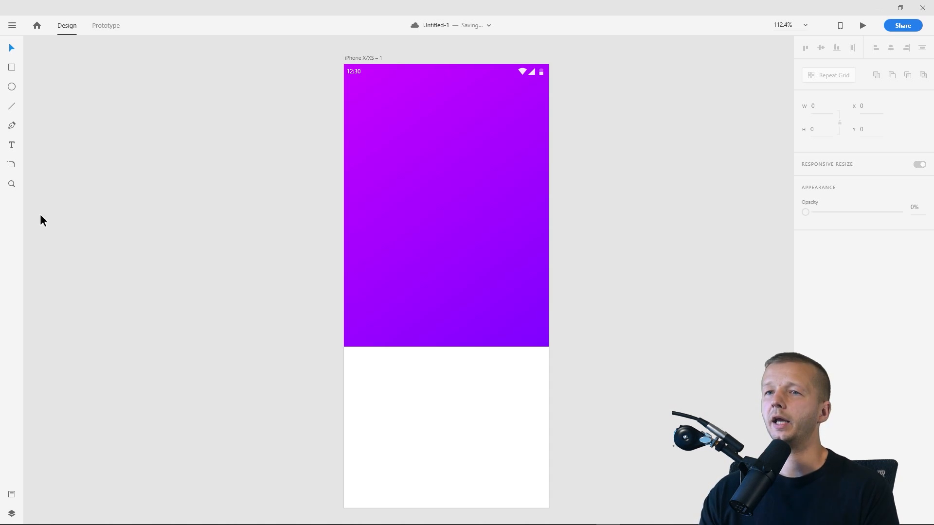
- Add the heading text "Today's Tidbits" below the clock, at about X 31, Y 51
click(11, 144)
click(360, 100)
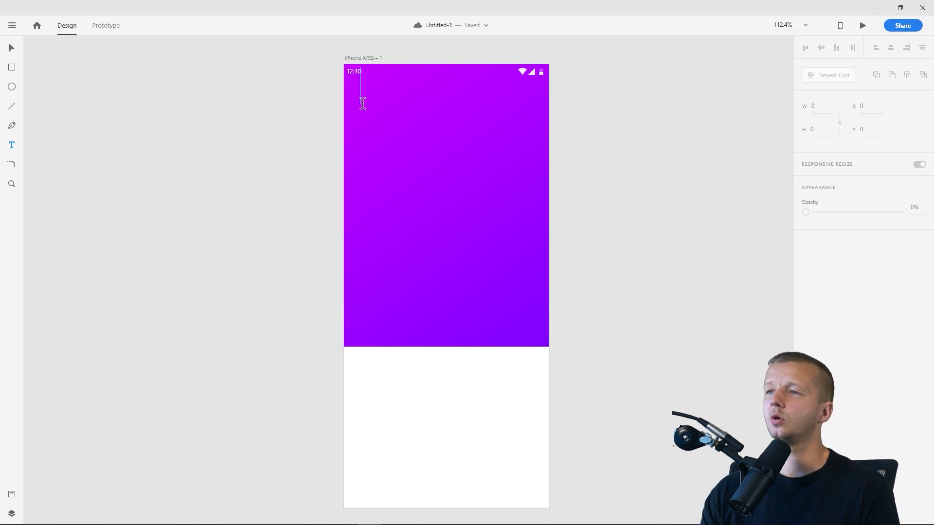
text(Tod)
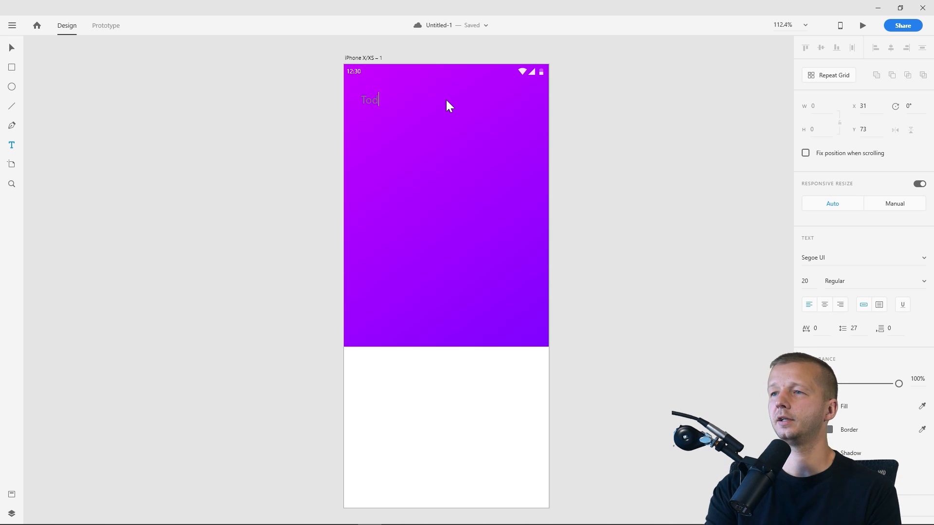
text(ay's Tidbits)
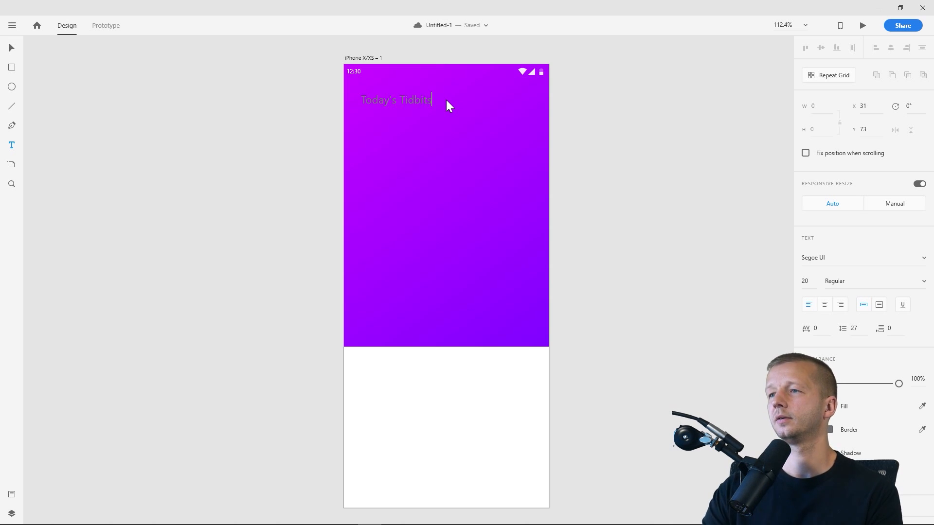
key(Escape)
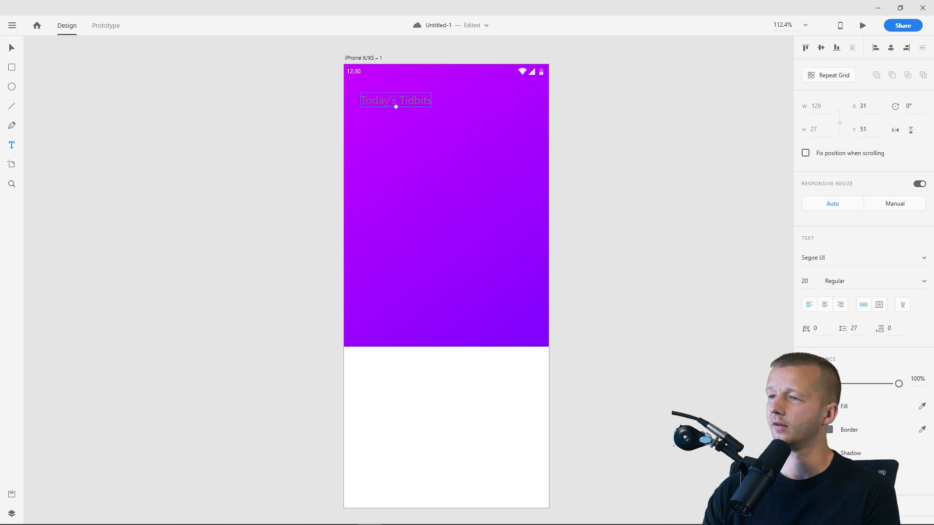
- Try white and yellow fills on the "Today's Tidbits" heading, and settle on a pale pink
click(830, 406)
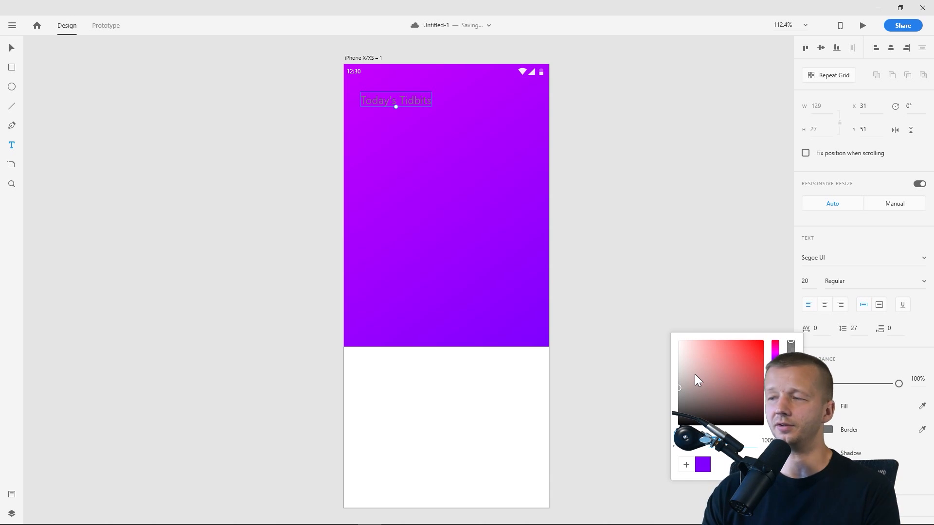
drag(707, 369, 640, 317)
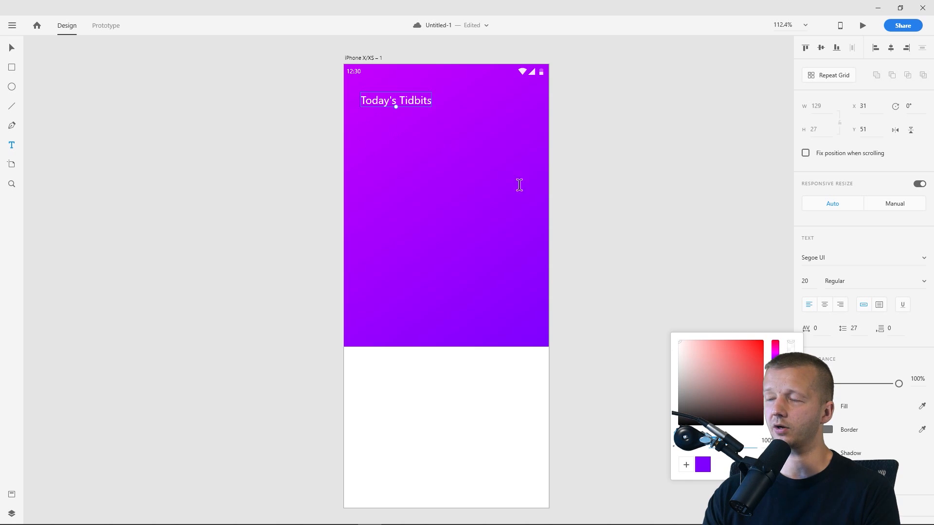
click(775, 413)
drag(714, 372, 780, 331)
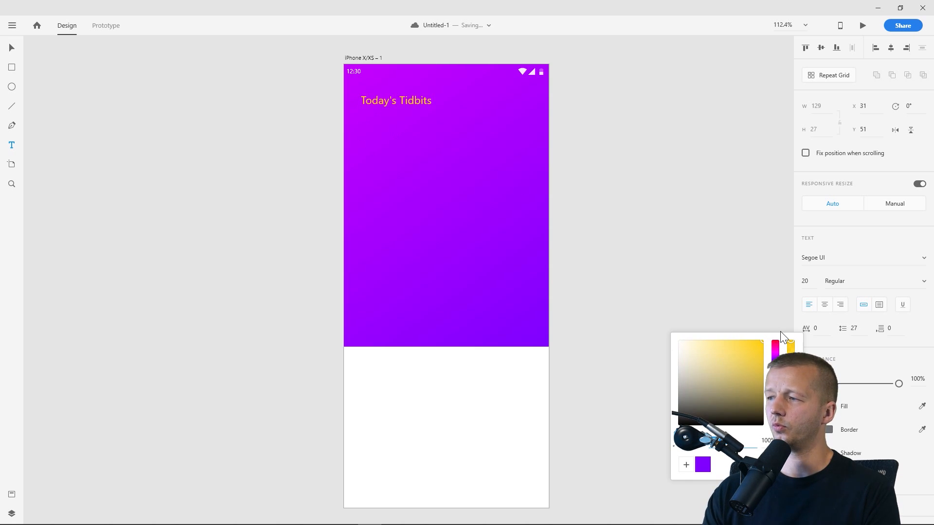
mouse_move(761, 369)
mouse_down()
mouse_move(756, 384)
mouse_move(736, 327)
mouse_move(713, 327)
mouse_move(713, 342)
mouse_move(677, 338)
mouse_move(717, 336)
mouse_up()
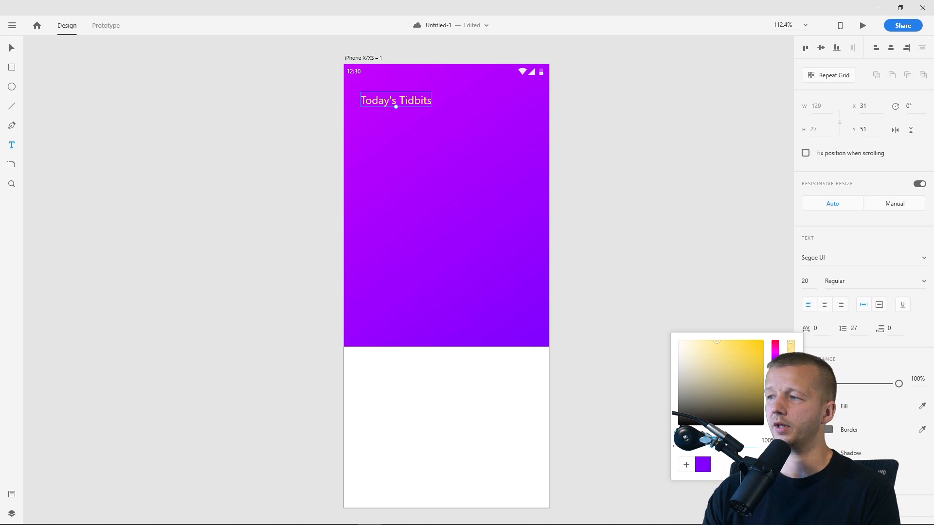
drag(775, 411, 775, 360)
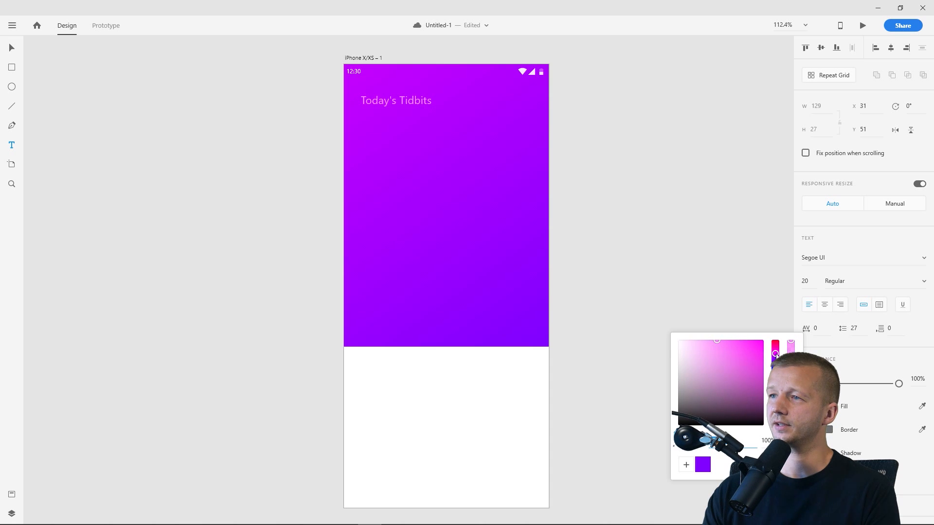
drag(717, 341, 699, 336)
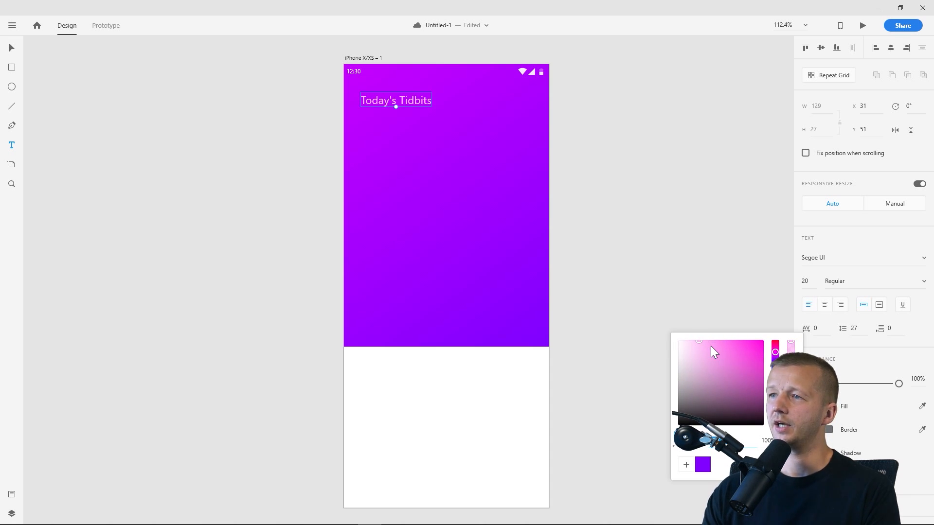
- Try salmon and lavender-blue fills on the "Today's Tidbits" heading, and settle on white
scroll(341, 132, up, 3)
scroll(342, 132, up, 5)
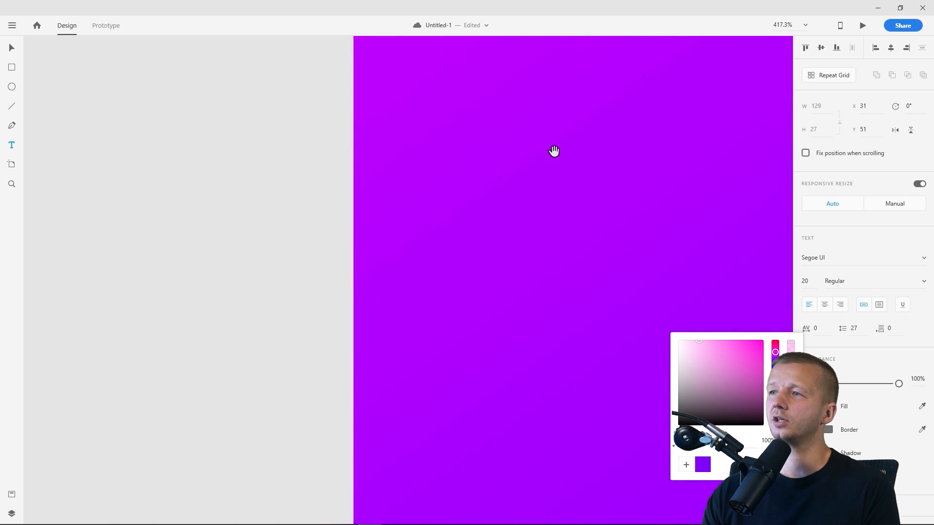
drag(555, 152, 412, 366)
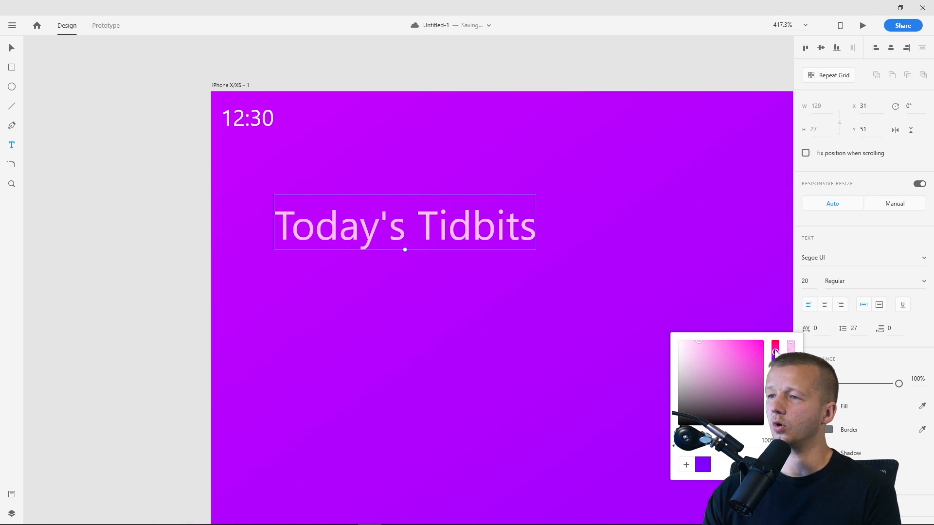
drag(775, 352, 760, 319)
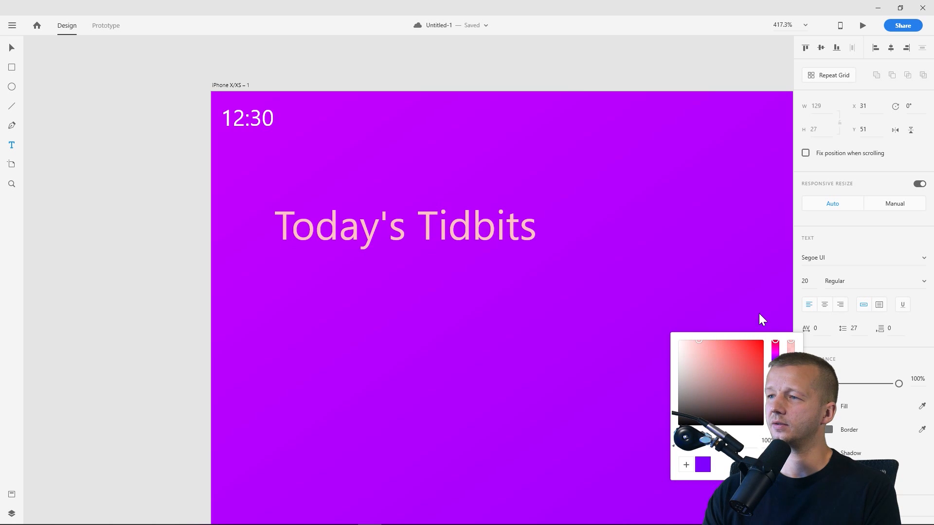
mouse_move(700, 340)
mouse_down()
mouse_move(741, 332)
mouse_move(706, 329)
mouse_up()
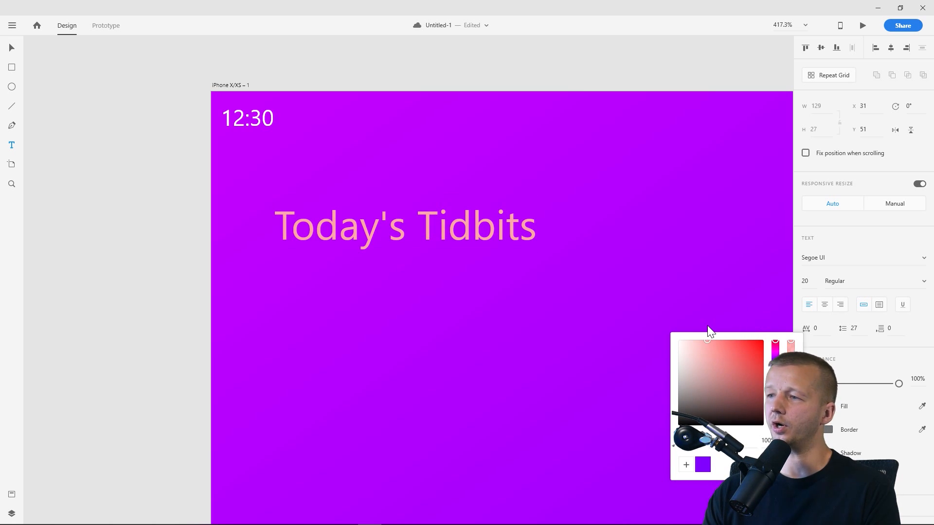
drag(775, 342, 770, 370)
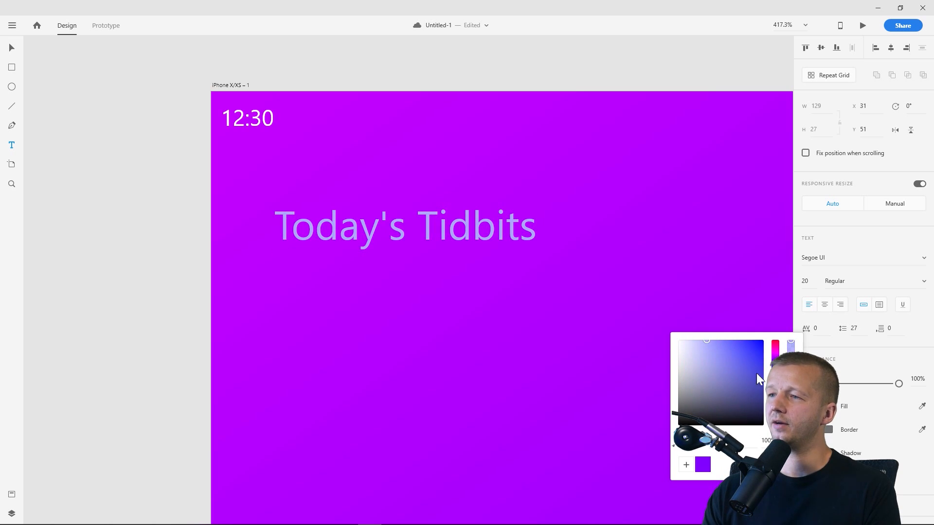
drag(705, 343, 675, 335)
click(13, 47)
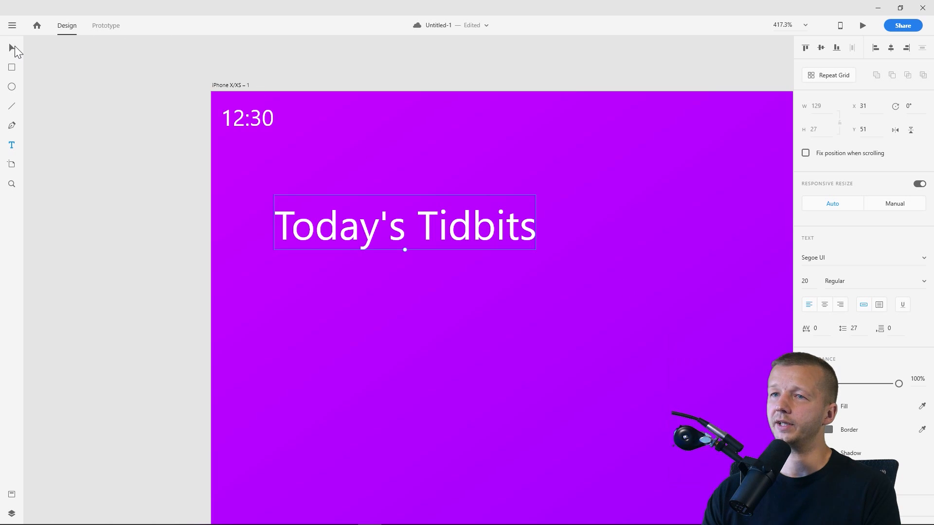
- Try the Montserrat font on the "Today's Tidbits" heading
scroll(169, 197, down, 3)
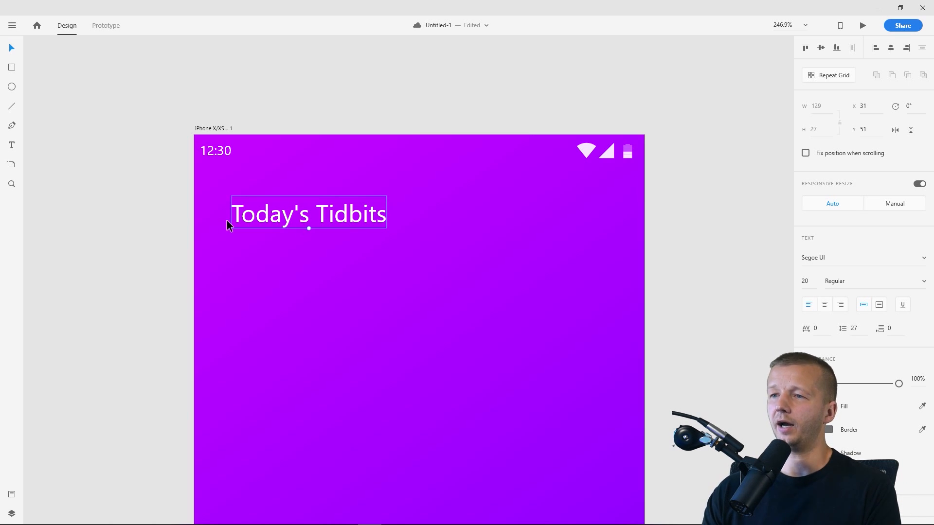
click(150, 211)
click(323, 221)
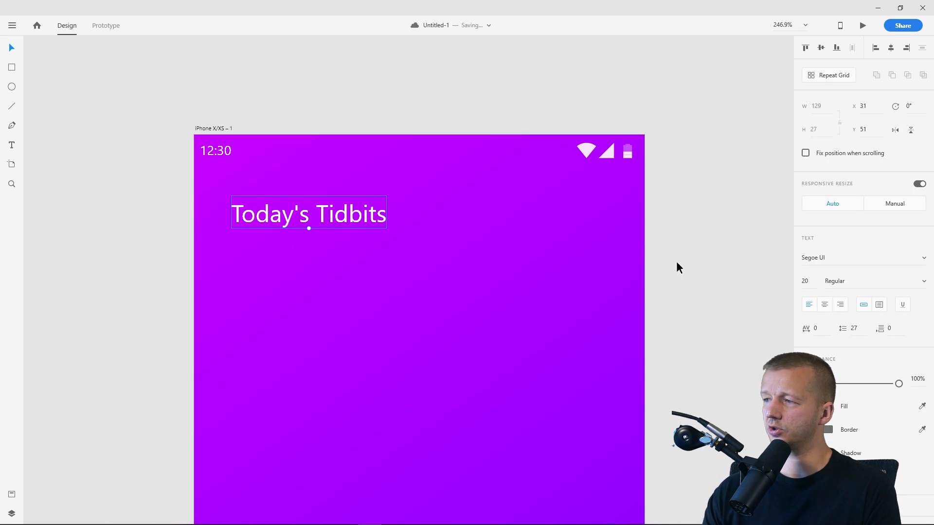
click(875, 254)
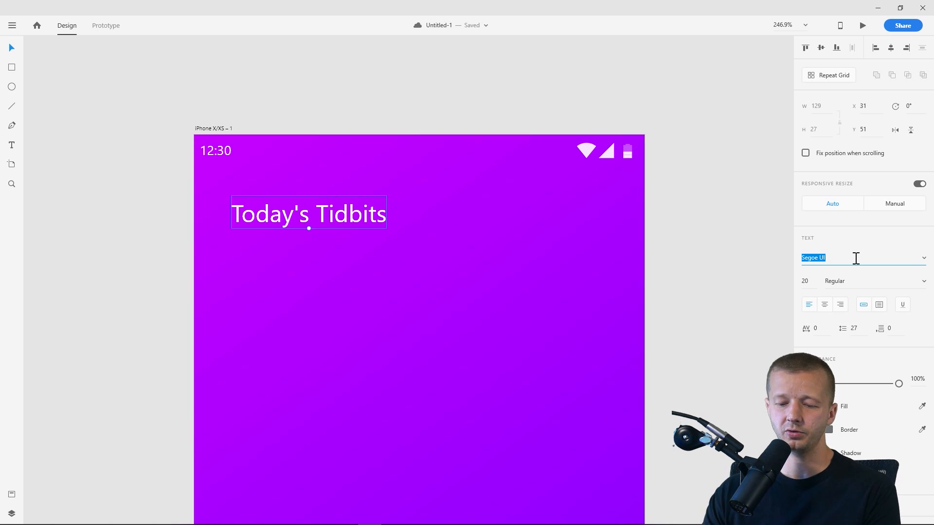
text(Monserrat)
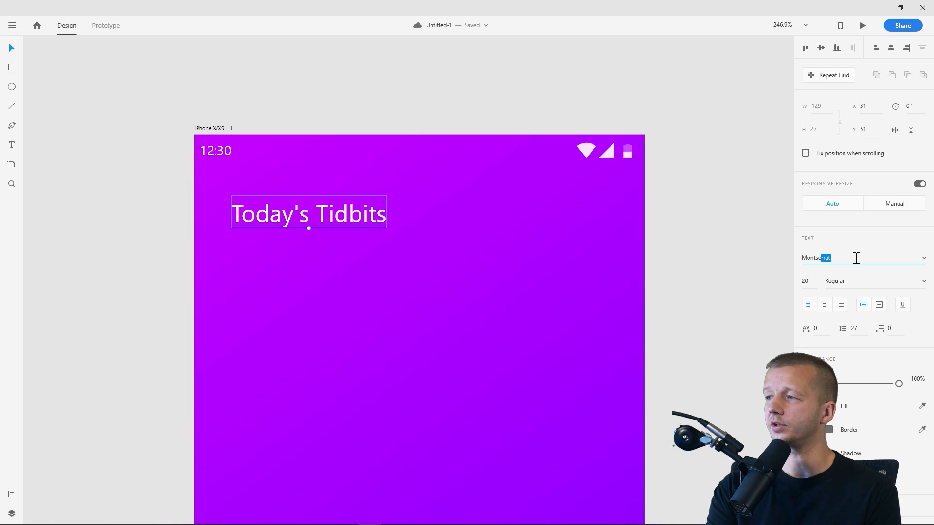
key(Return)
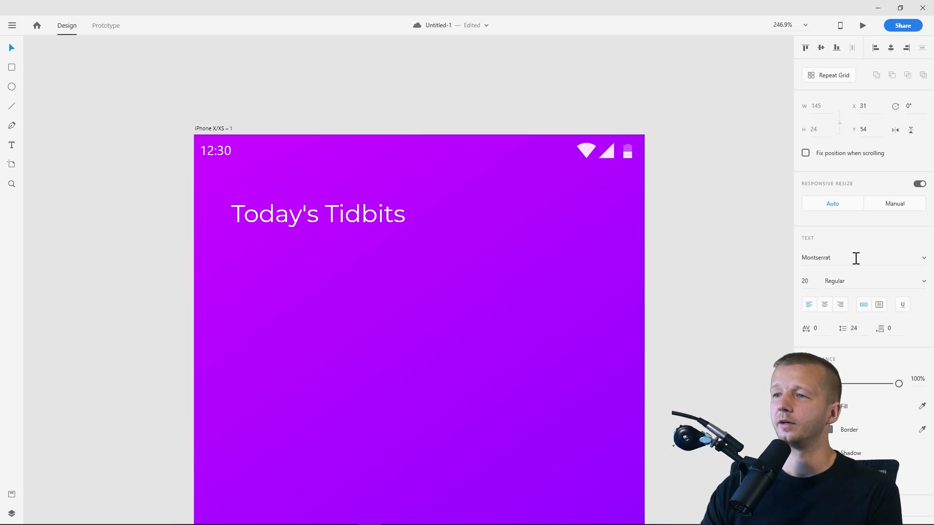
- Set the font of the "Today's Tidbits" heading to Nunito and deselect the text
click(835, 260)
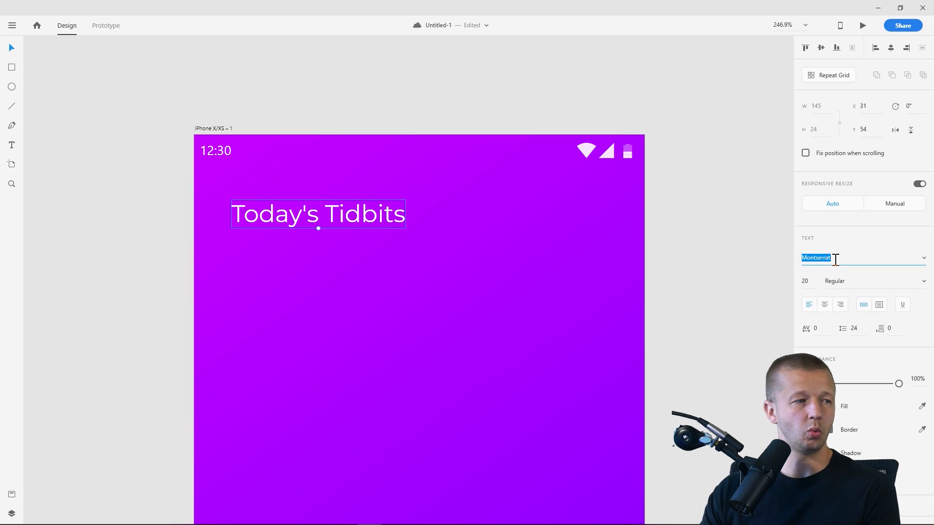
text(Nunito)
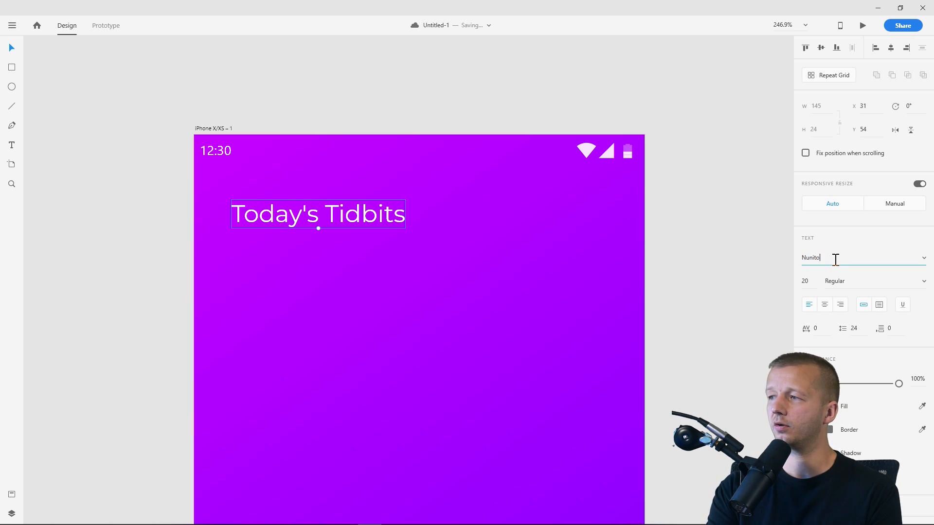
key(Return)
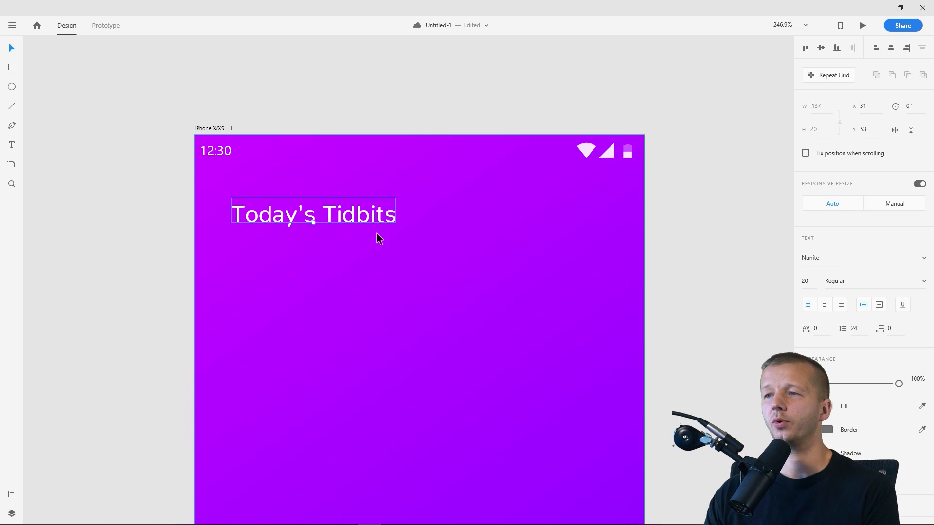
click(132, 205)
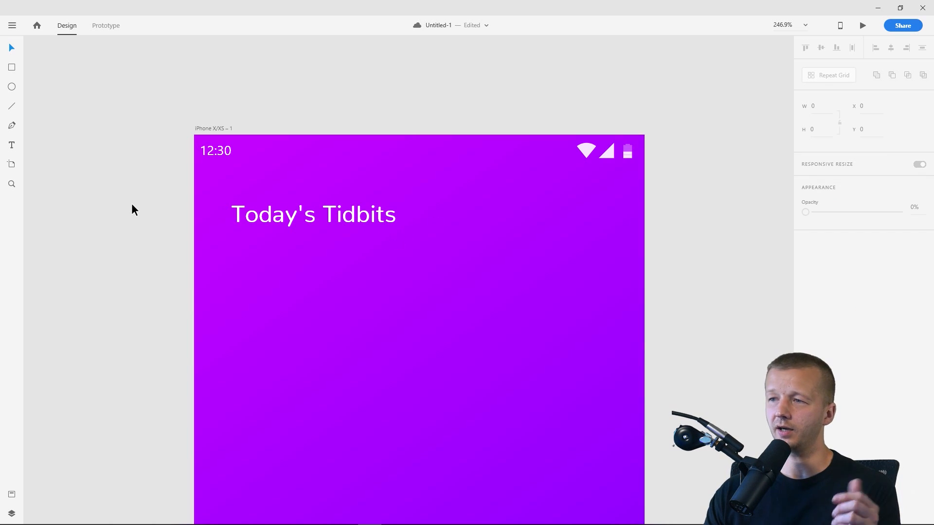
- Set the "Today's Tidbits" heading's weight to Bold and shift it slightly to the right
click(356, 215)
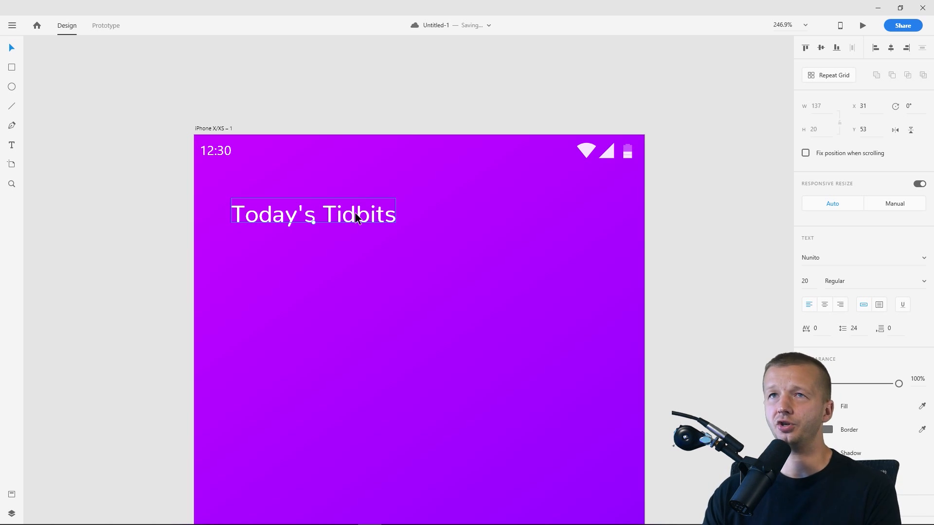
click(827, 260)
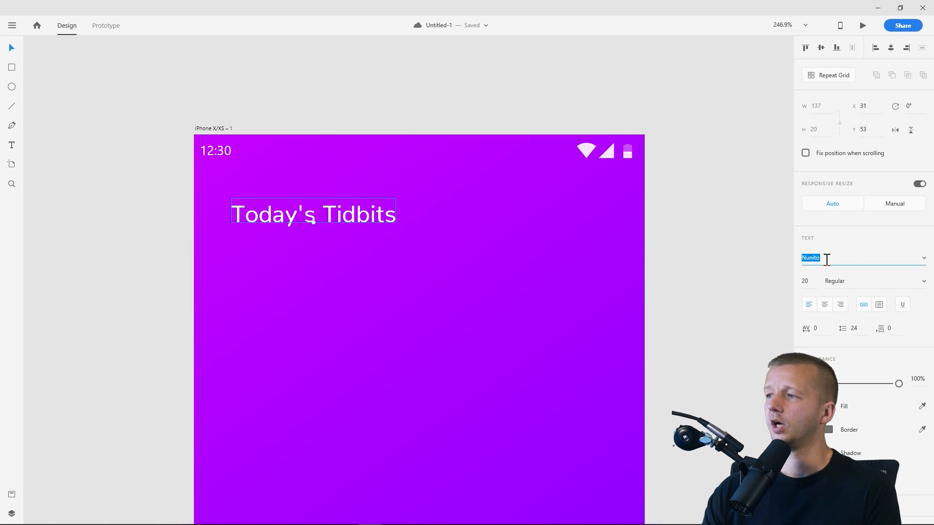
click(334, 210)
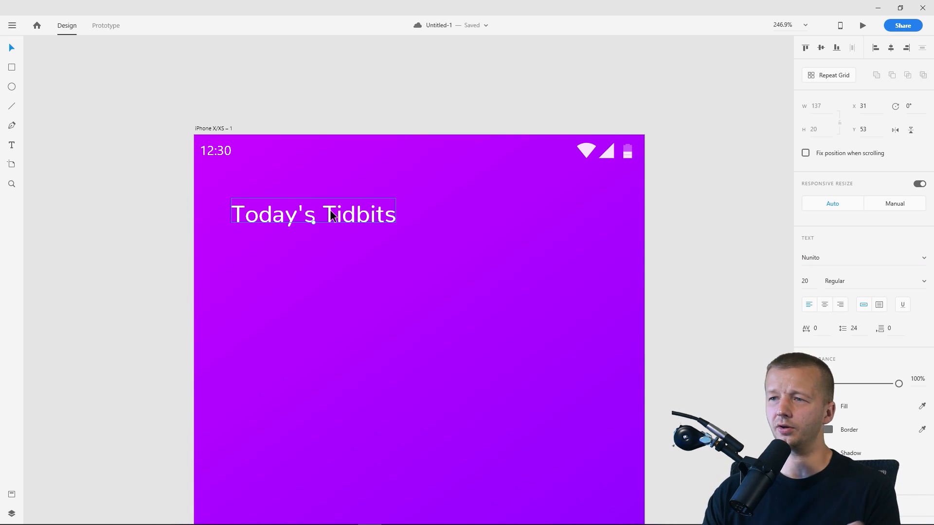
click(923, 282)
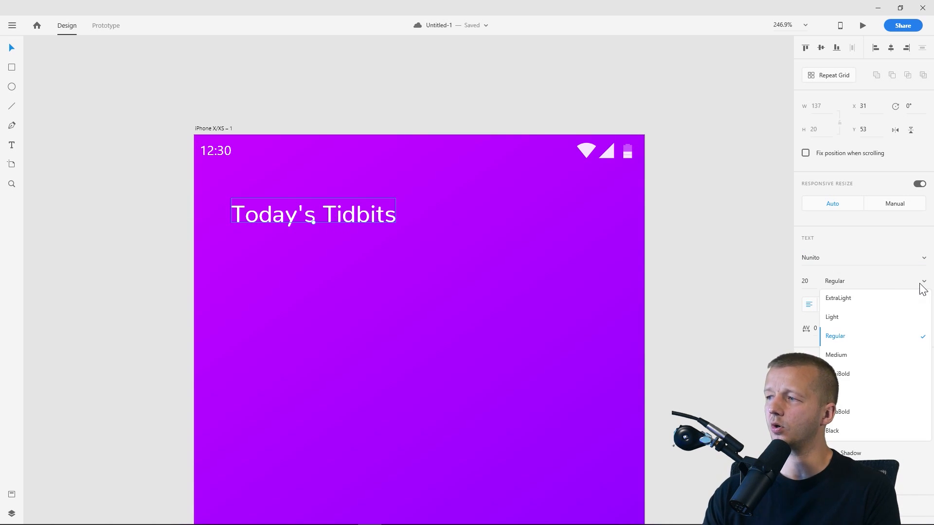
click(854, 392)
click(75, 196)
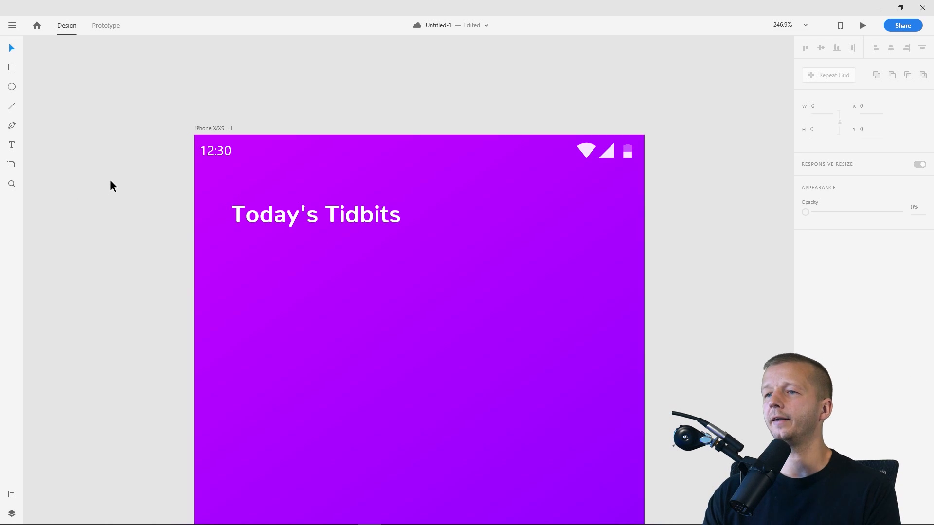
drag(285, 223, 309, 224)
- Compare the edge spacing of the clock and status icons, and nudge the 12:30 text two units right to X 6.8
click(211, 152)
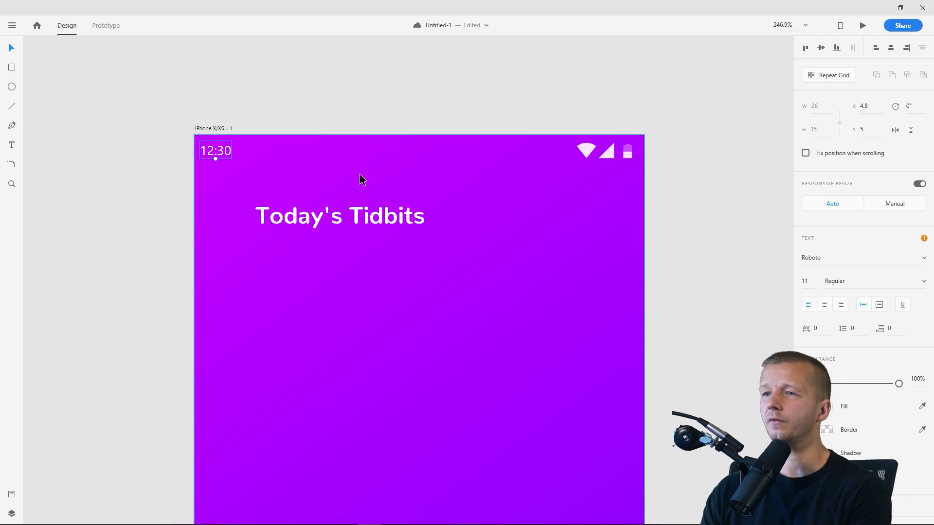
click(165, 134)
click(217, 150)
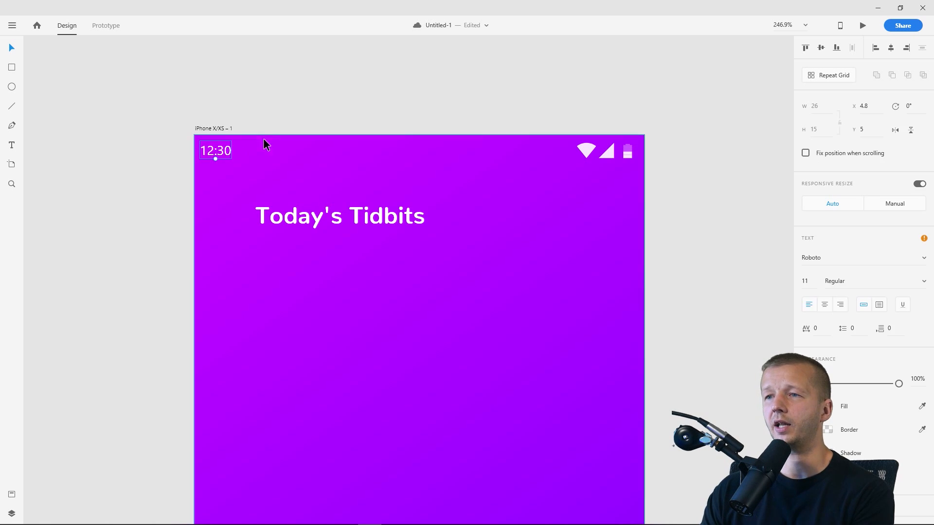
click(296, 104)
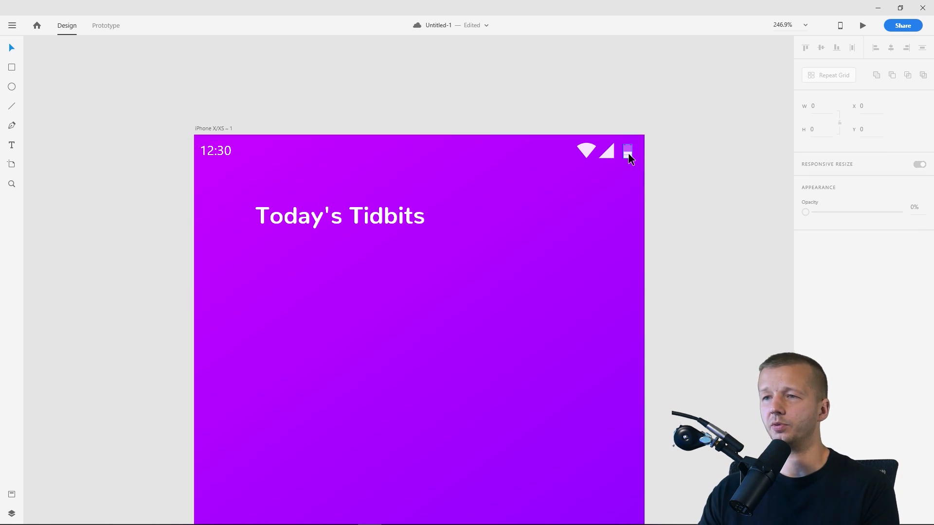
click(215, 151)
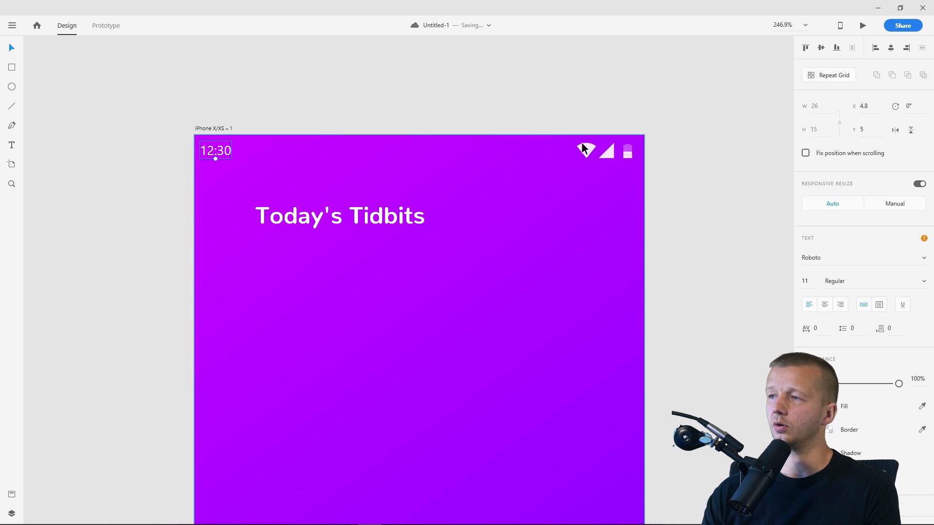
click(608, 88)
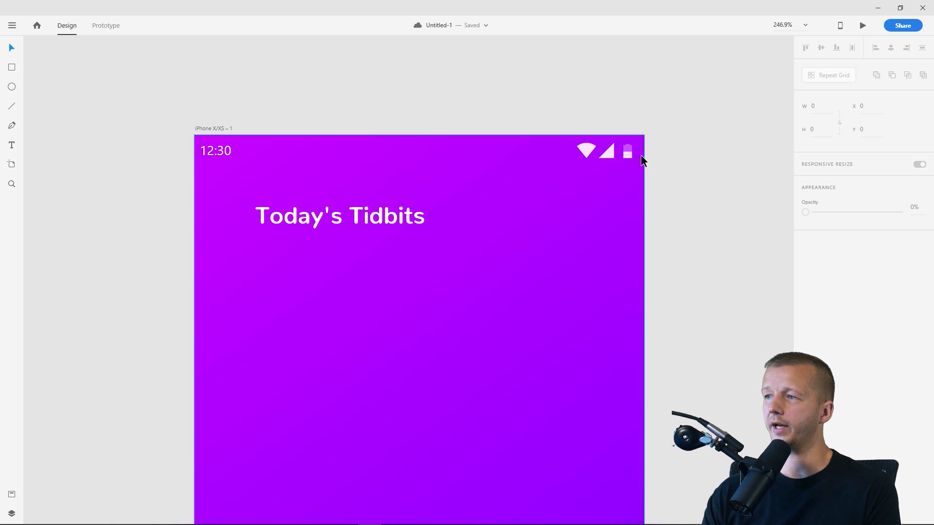
click(219, 150)
click(219, 122)
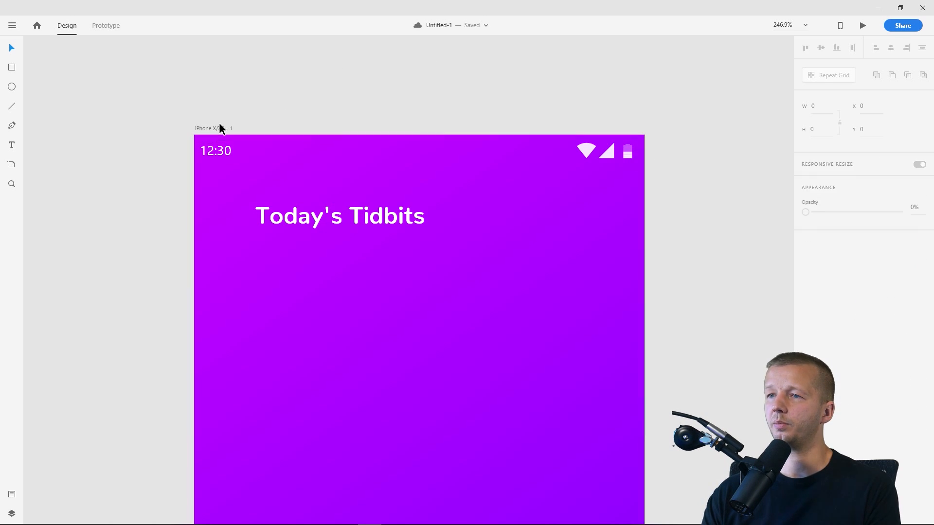
click(212, 152)
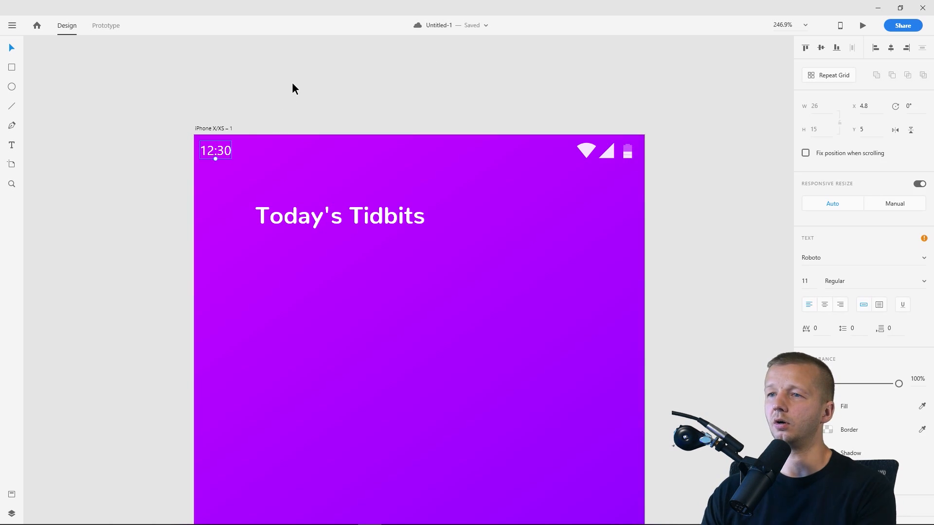
key(Right)
key(Right)
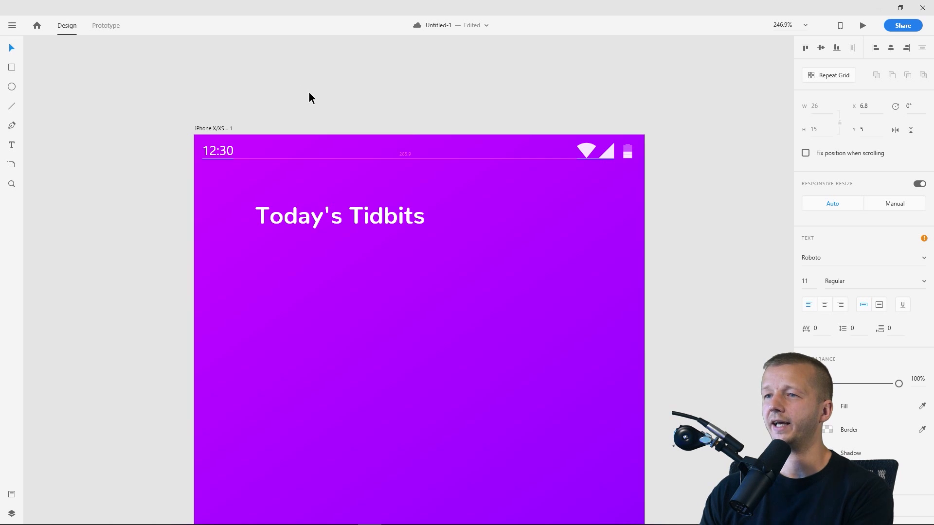
click(222, 133)
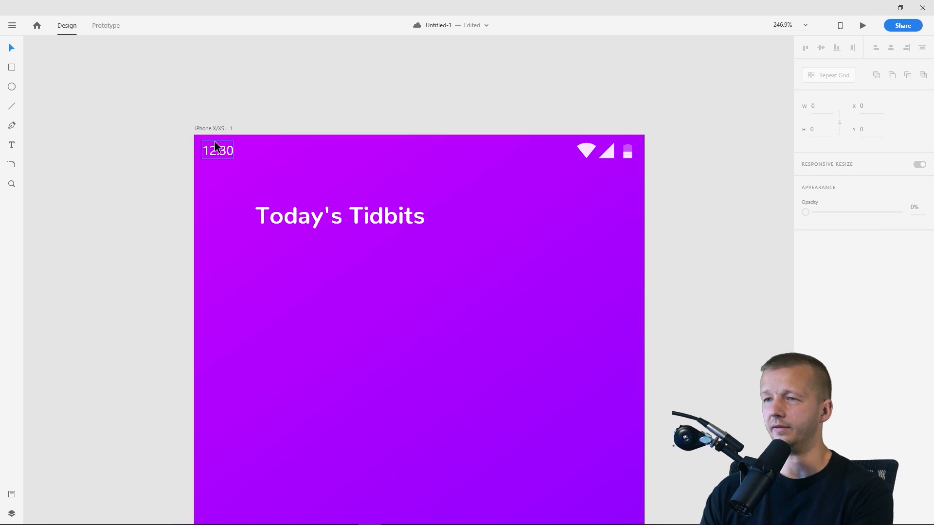
- Try nudging the three status icons down by one unit, and shift them back up
click(627, 165)
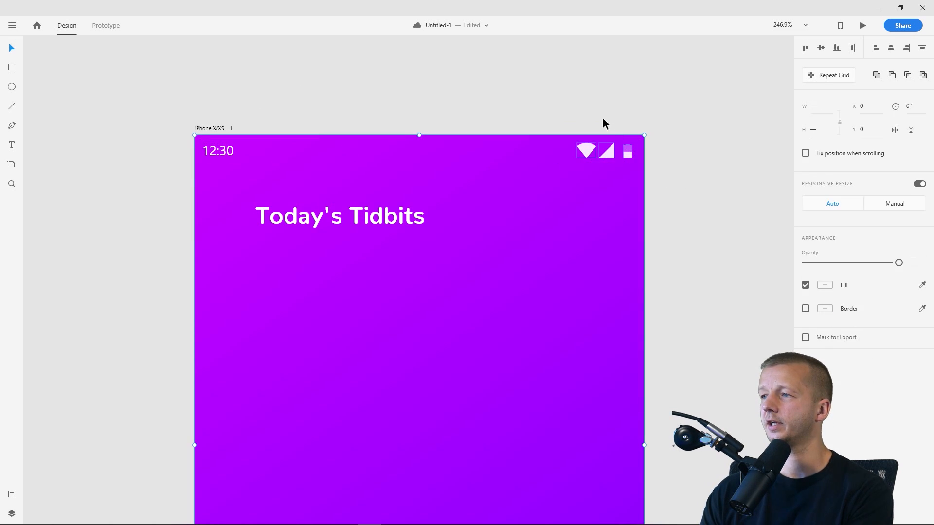
shift+click(582, 202)
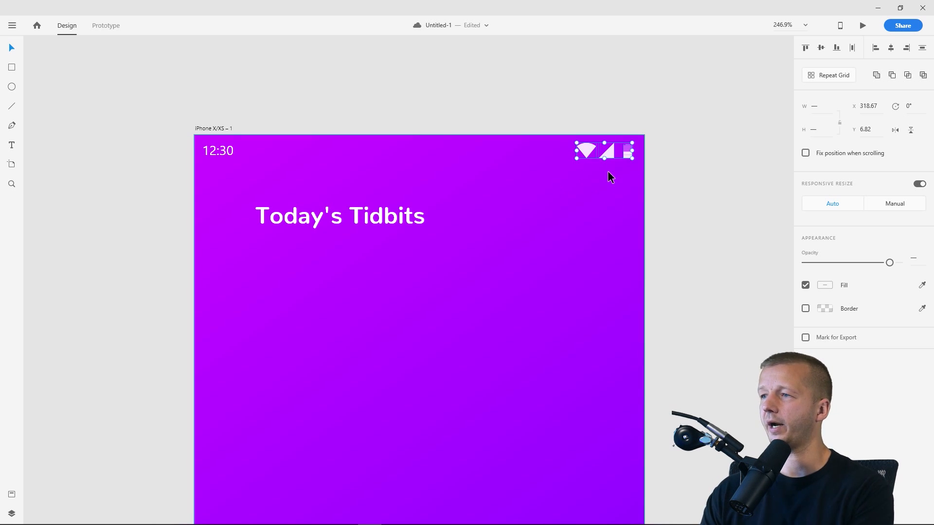
key(Down)
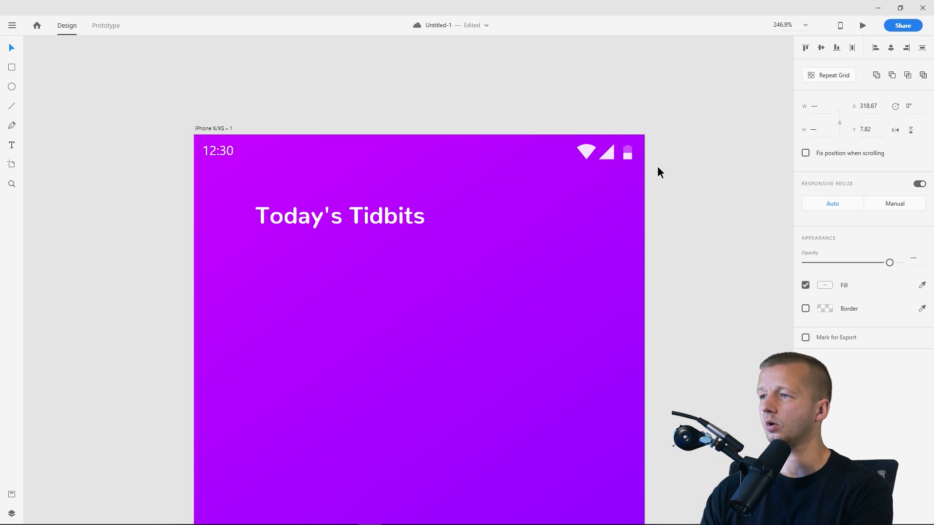
key(Up)
click(219, 153)
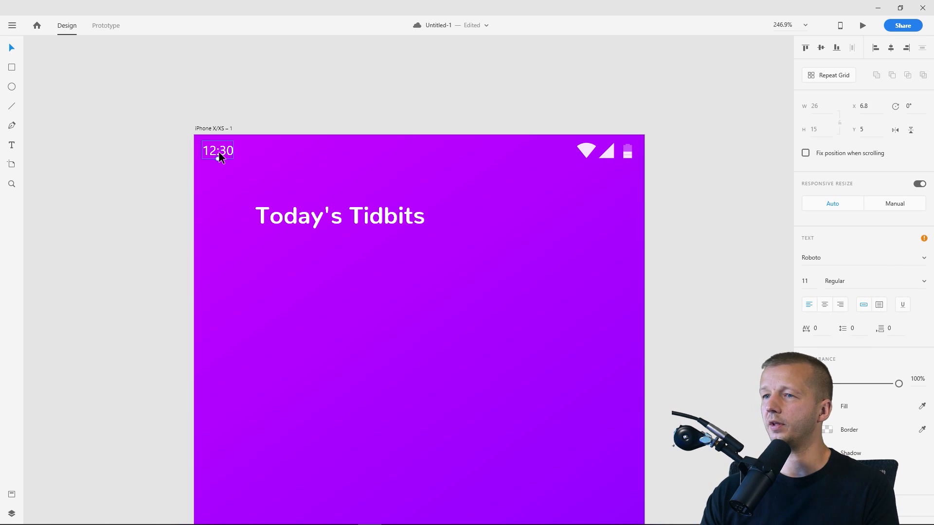
click(255, 80)
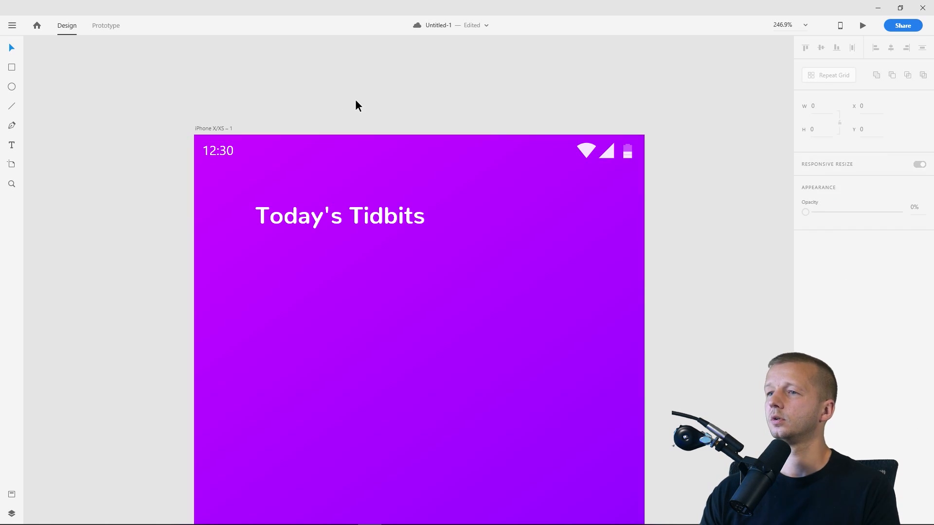
- Move the "Today's Tidbits" heading up and left so its left edge lines up with the 12:30 clock text
drag(345, 216, 273, 199)
click(124, 193)
scroll(125, 194, down, 3)
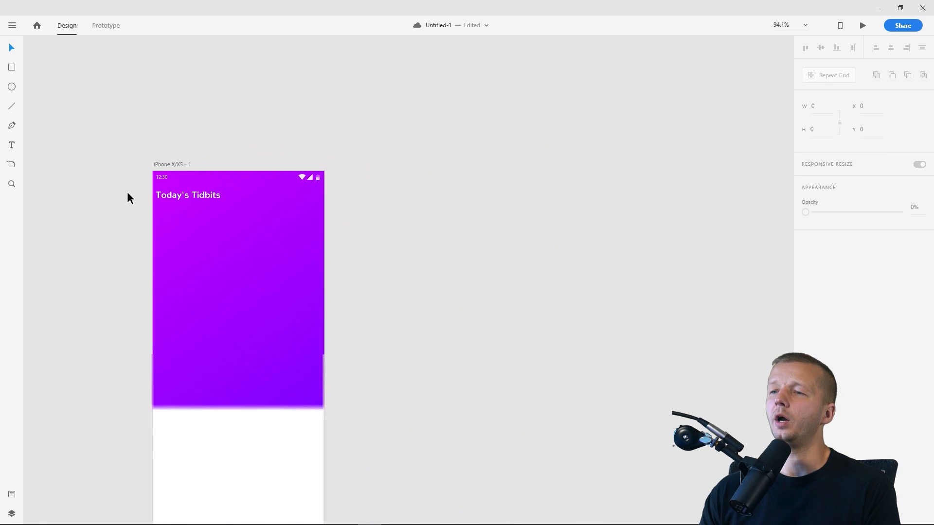
- Move the "Today's Tidbits" heading right to X 20, indenting it from the 12:30 clock text
scroll(125, 193, up, 3)
scroll(124, 192, down, 2)
drag(145, 194, 240, 156)
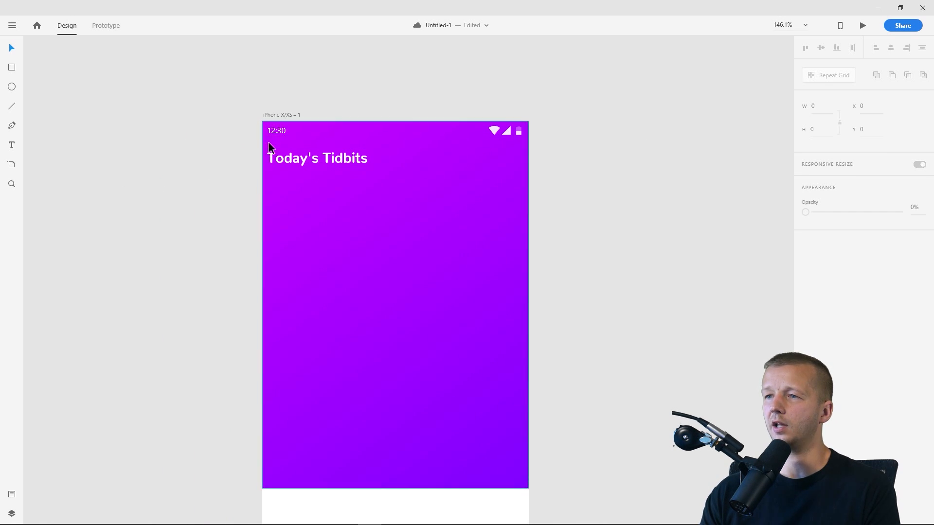
scroll(263, 142, up, 5)
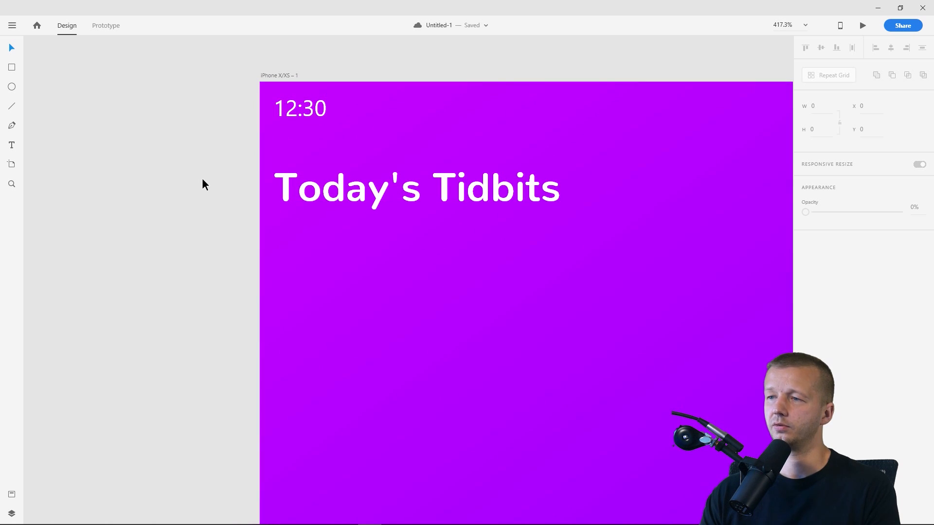
scroll(208, 197, down, 3)
scroll(208, 197, down, 3)
click(270, 194)
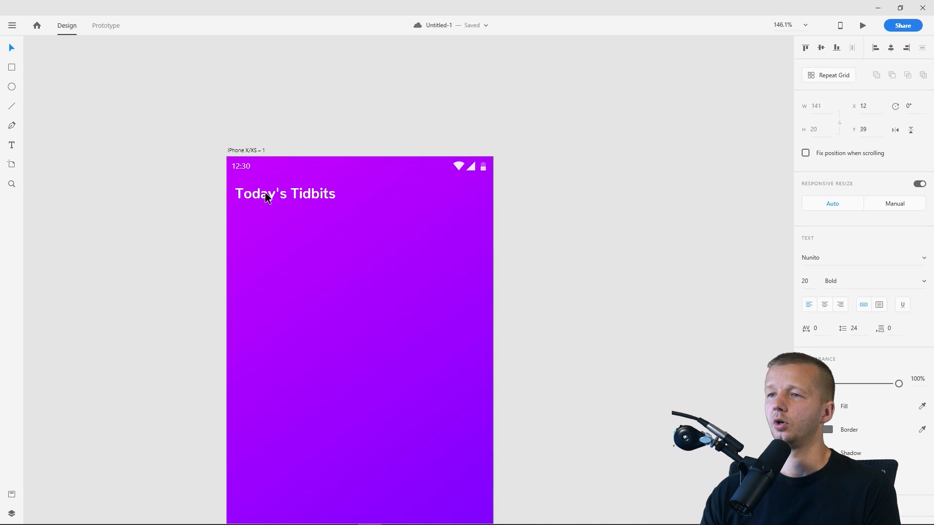
key(Left)
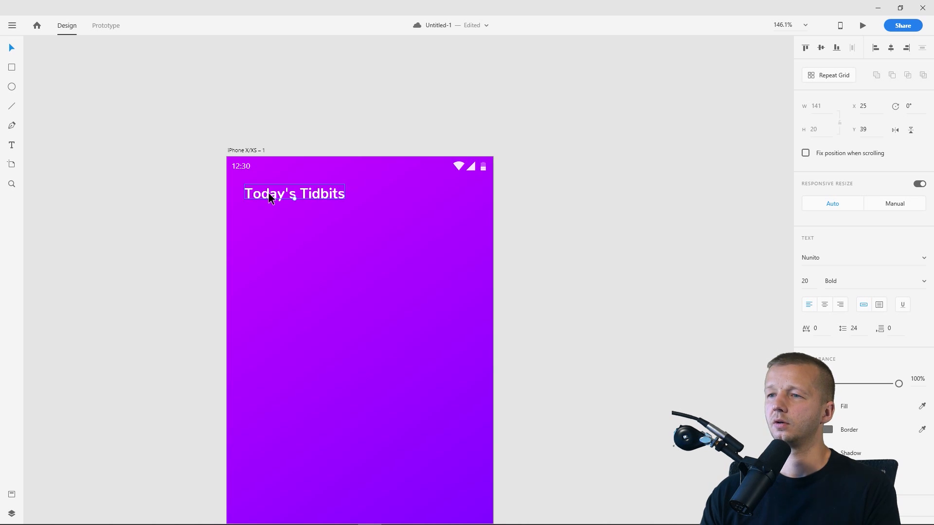
key(Left)
key(Left)
key(Left)
key(Left)
key(Left)
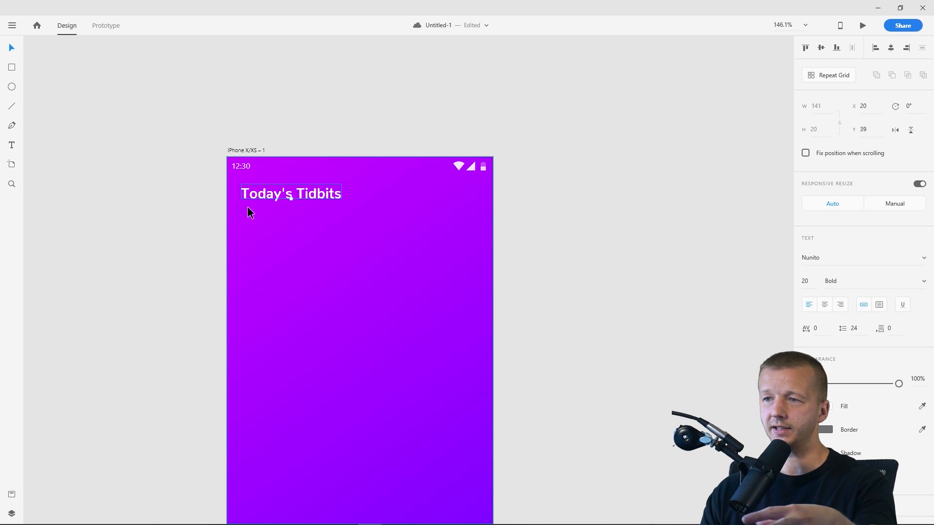
- Set the "Today's Tidbits" heading's font size to 24 and move it down to Y 39
scroll(202, 208, down, 1)
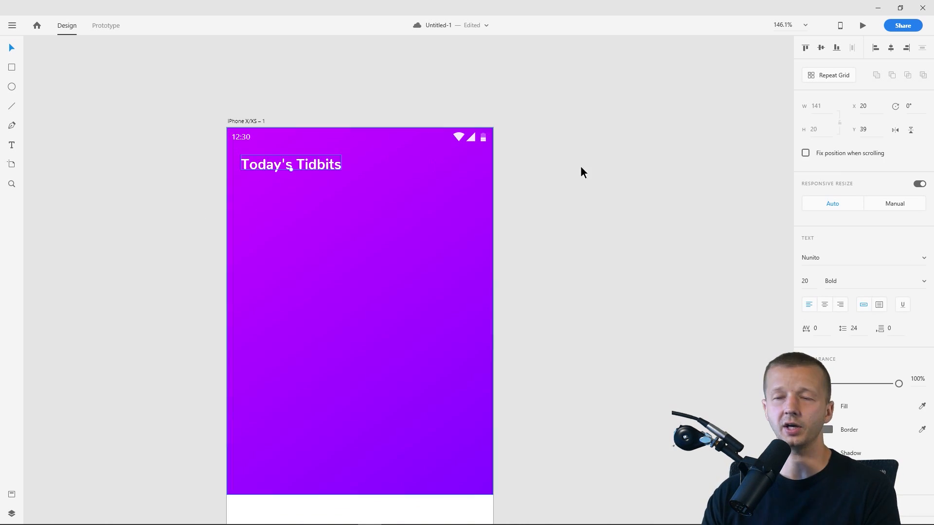
text(24)
key(Return)
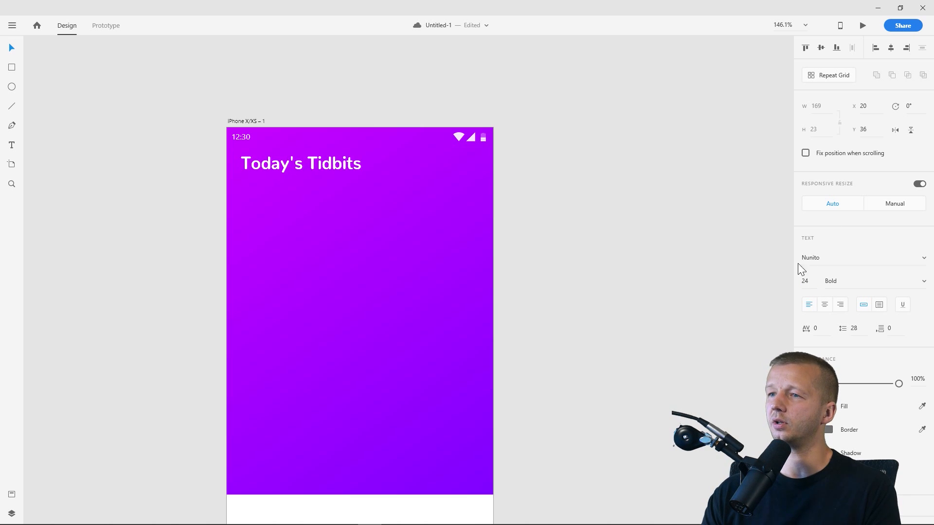
mouse_move(299, 164)
mouse_down()
mouse_move(295, 154)
mouse_move(308, 162)
mouse_up()
click(155, 188)
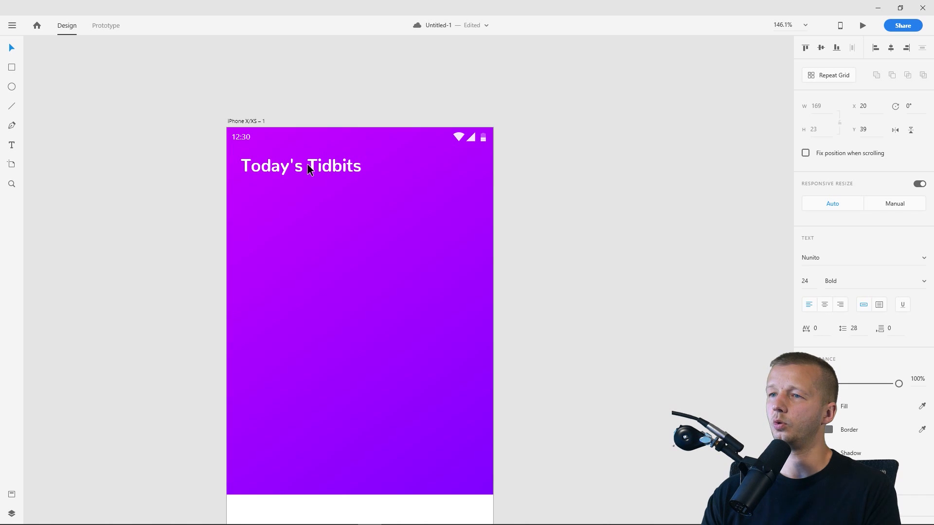
click(249, 145)
click(156, 145)
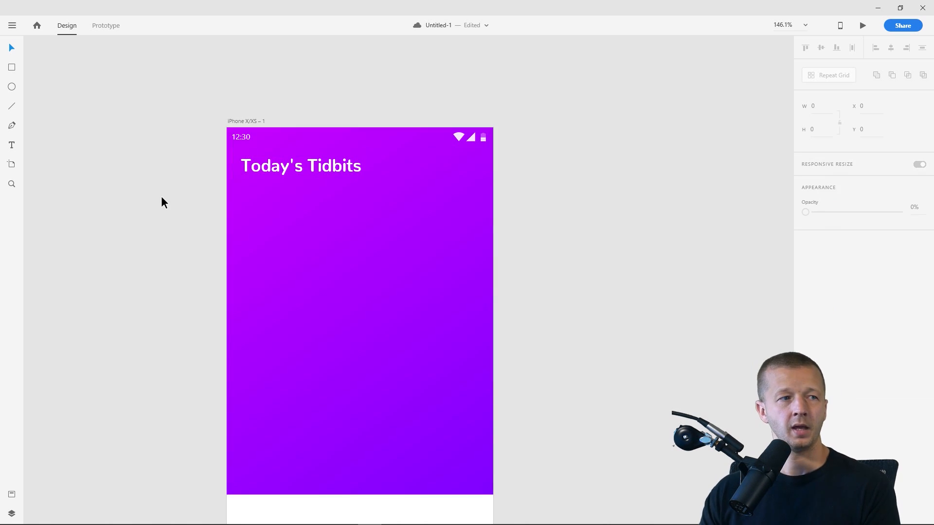
- Duplicate the "Today's Tidbits" heading directly below at Y 72 and change the copy's text to "April 24, 2019"
click(283, 170)
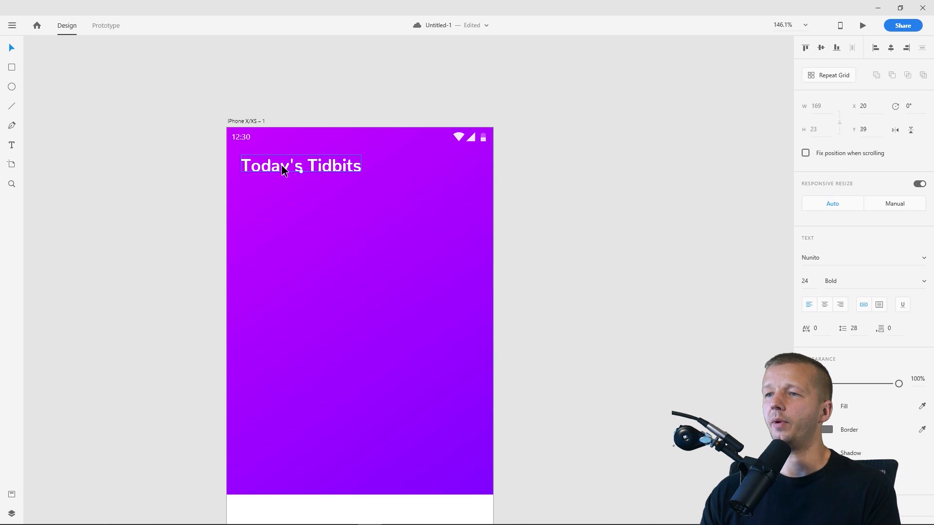
drag(284, 170, 285, 190)
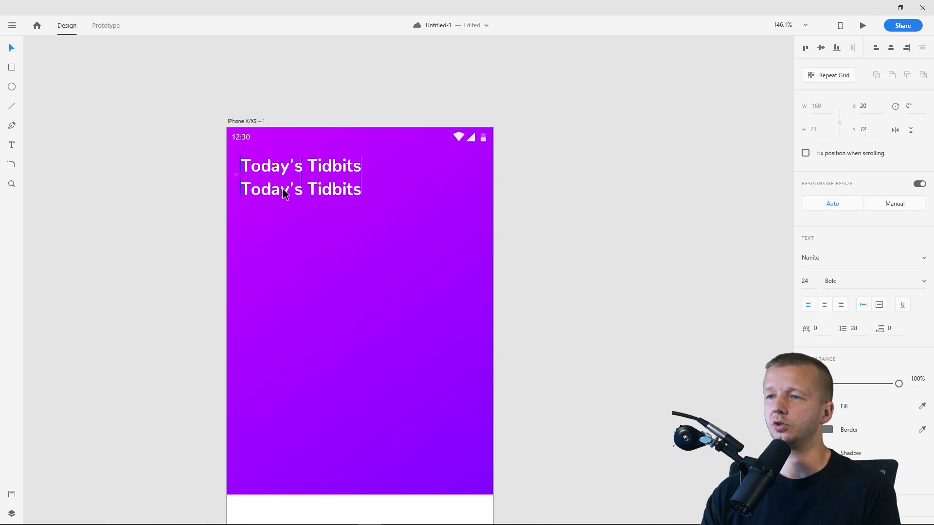
click(851, 283)
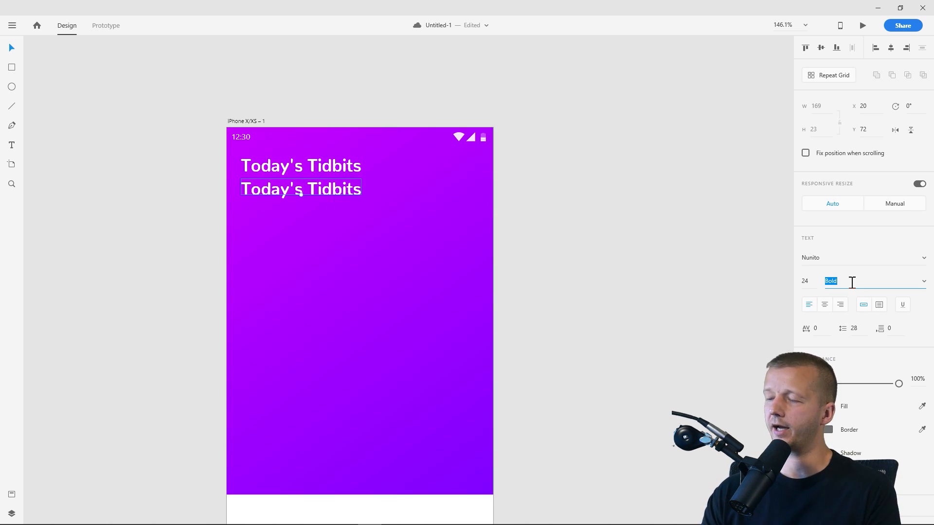
double_click(342, 188)
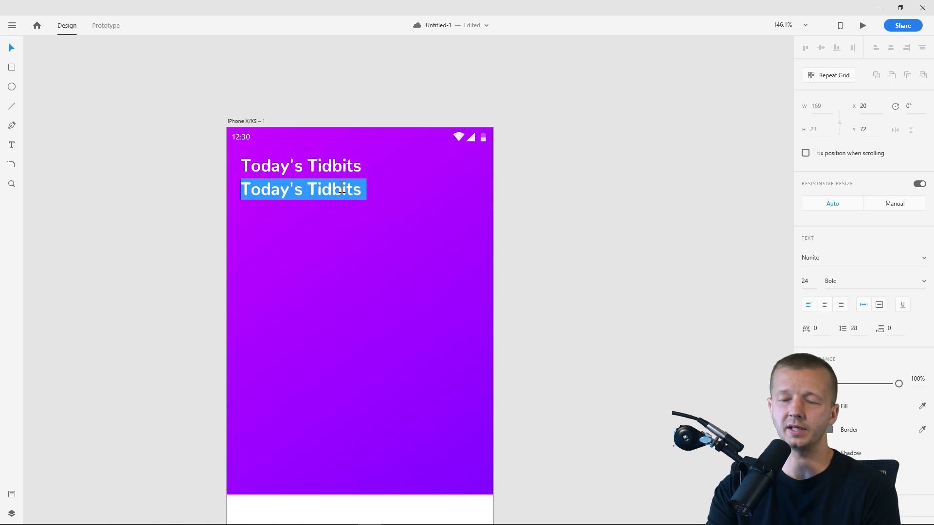
text(Apr)
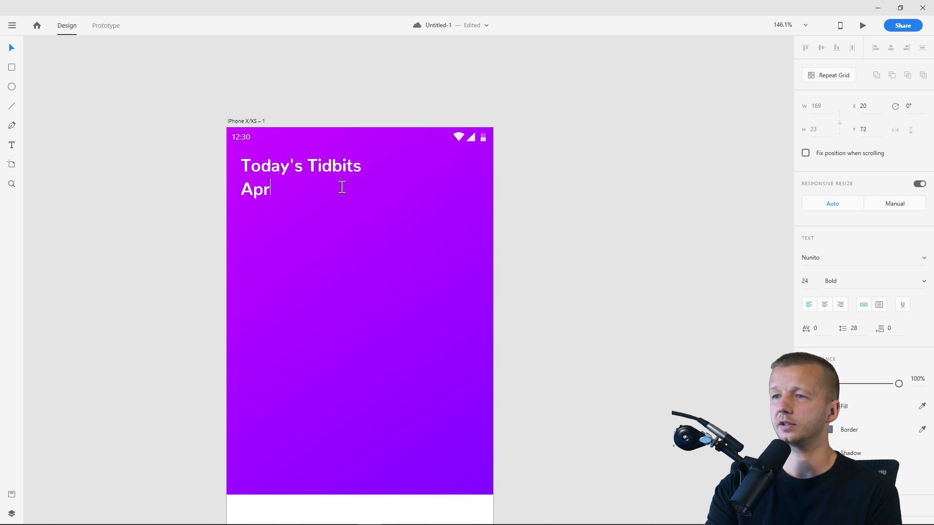
text(il 24)
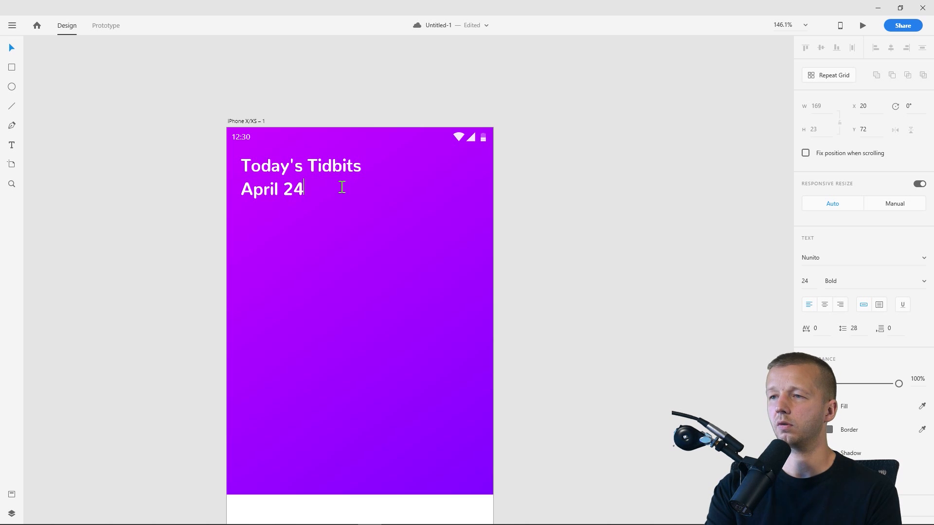
text(, 2019)
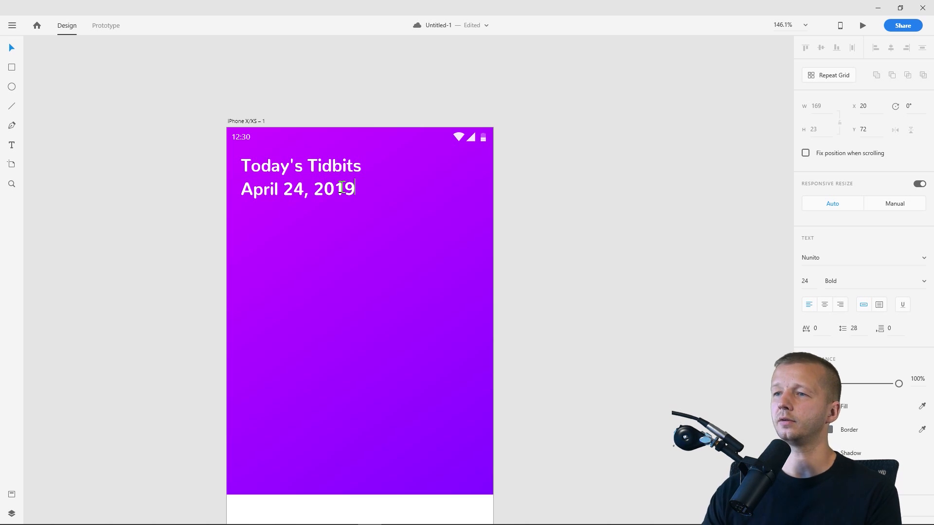
key(Escape)
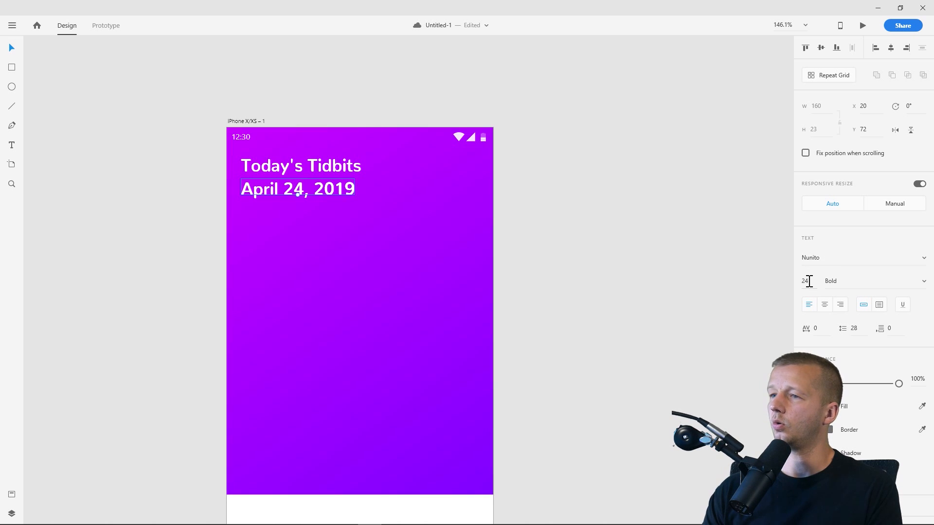
- Try a font size of 10 on the April 24, 2019 date, and set it back to 24
drag(809, 282, 800, 322)
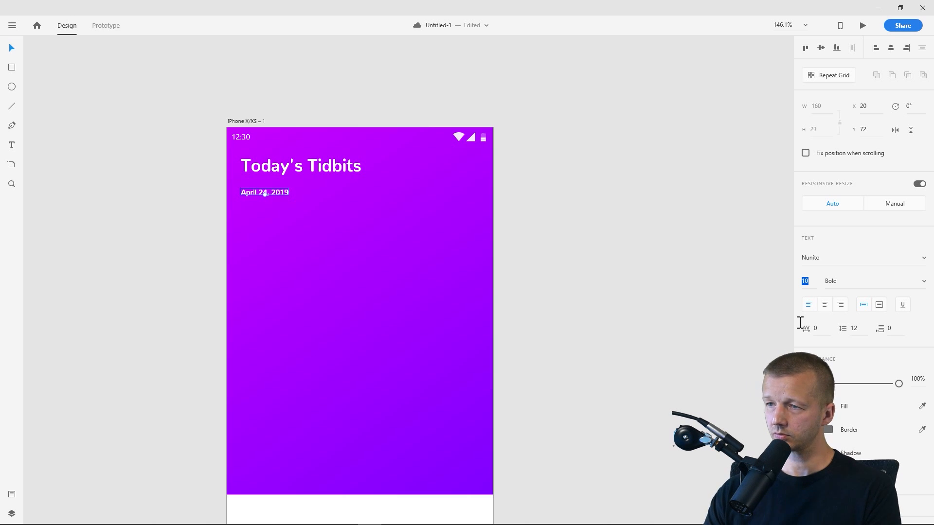
text(24)
click(574, 209)
click(289, 195)
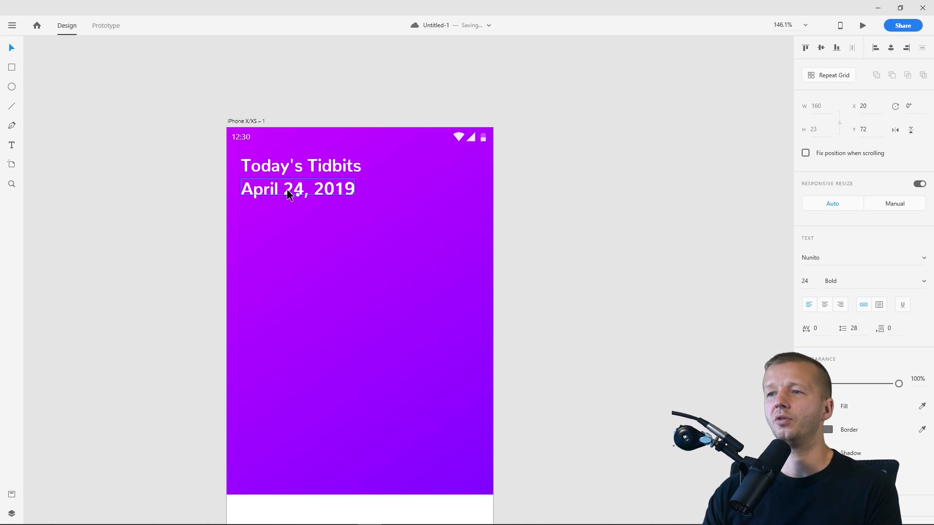
click(440, 192)
click(589, 219)
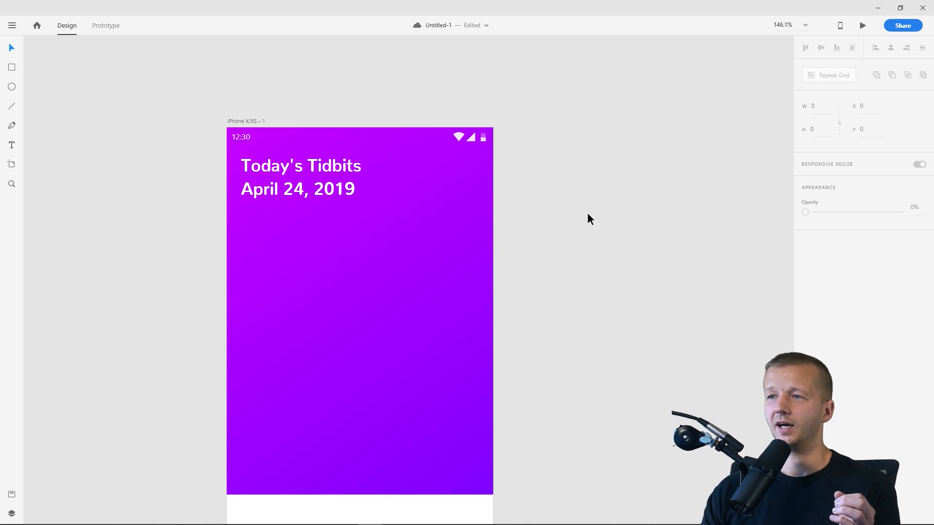
- Reduce the font size of the April 24, 2019 date to 14
click(349, 193)
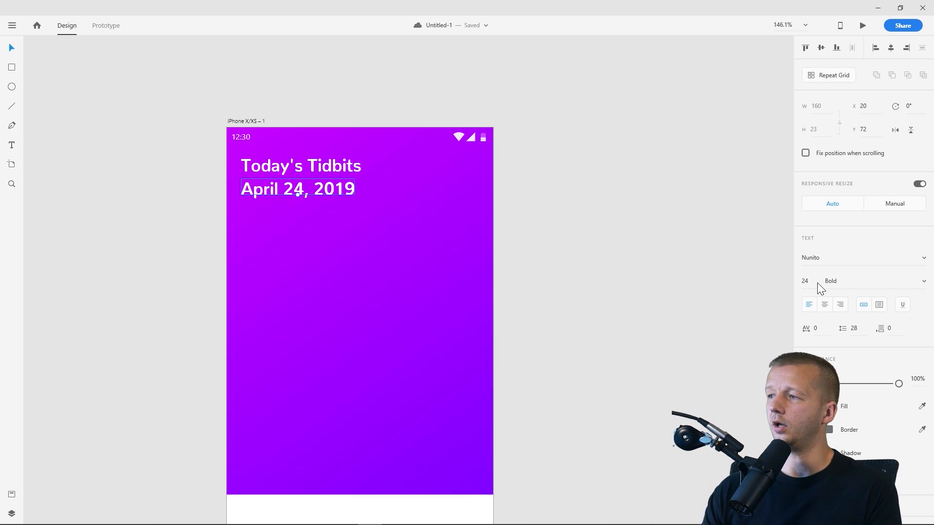
key(Down)
key(Down)
key(Down)
key(Down)
key(Down)
key(Down)
key(Down)
key(Down)
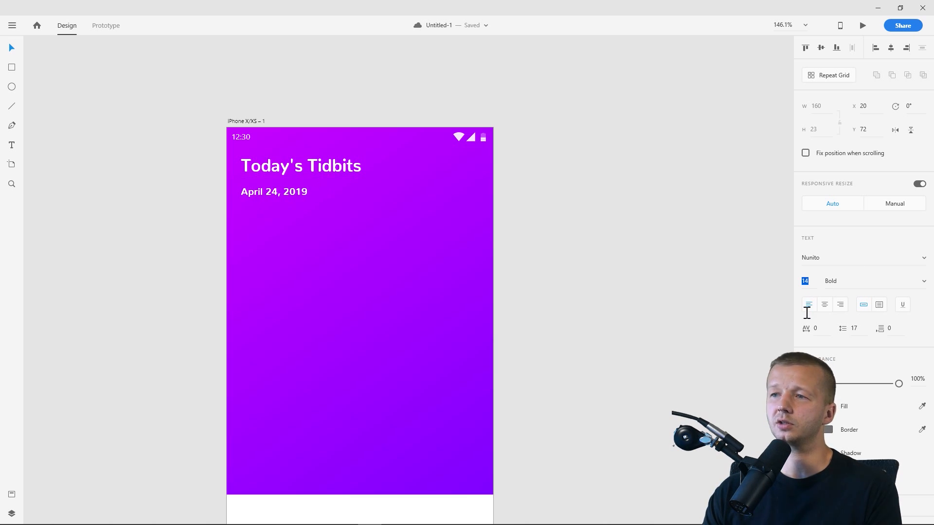
click(651, 239)
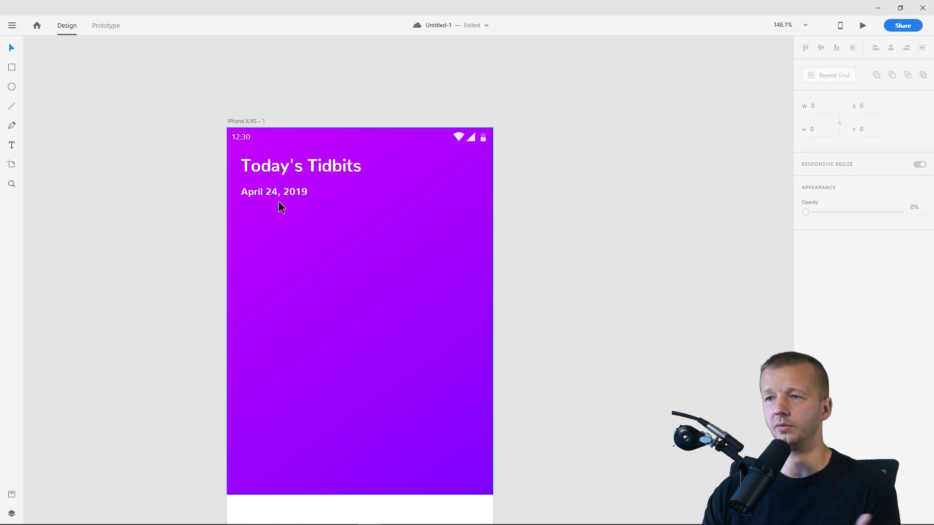
- Compare the date with the heading and set the date's font size to 12
click(281, 191)
click(292, 167)
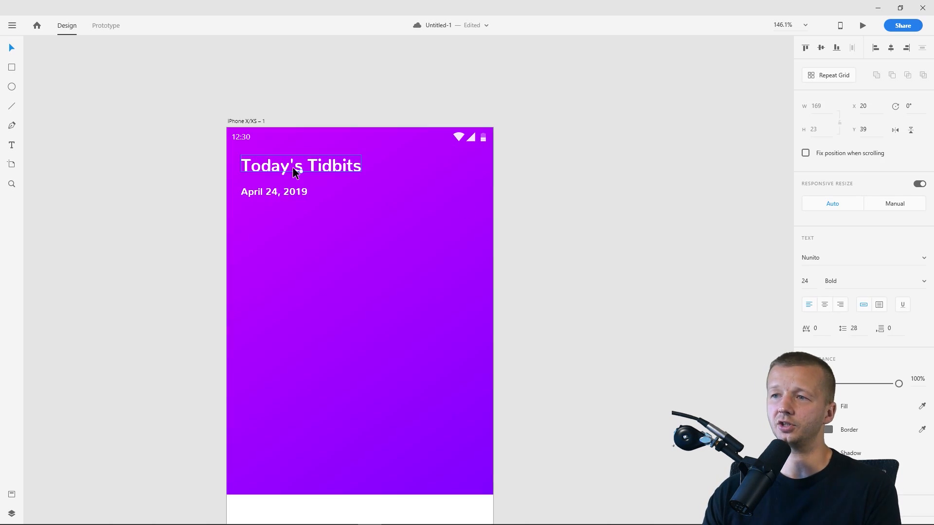
click(287, 195)
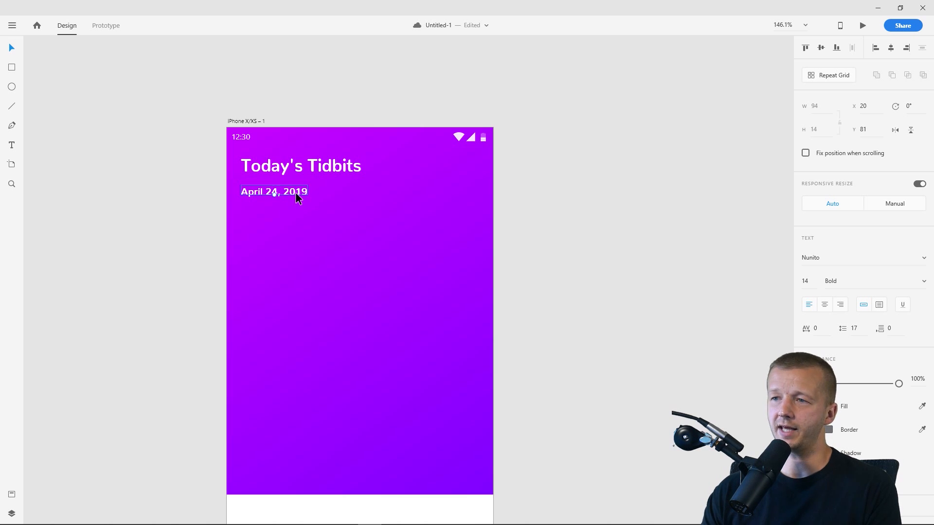
click(811, 284)
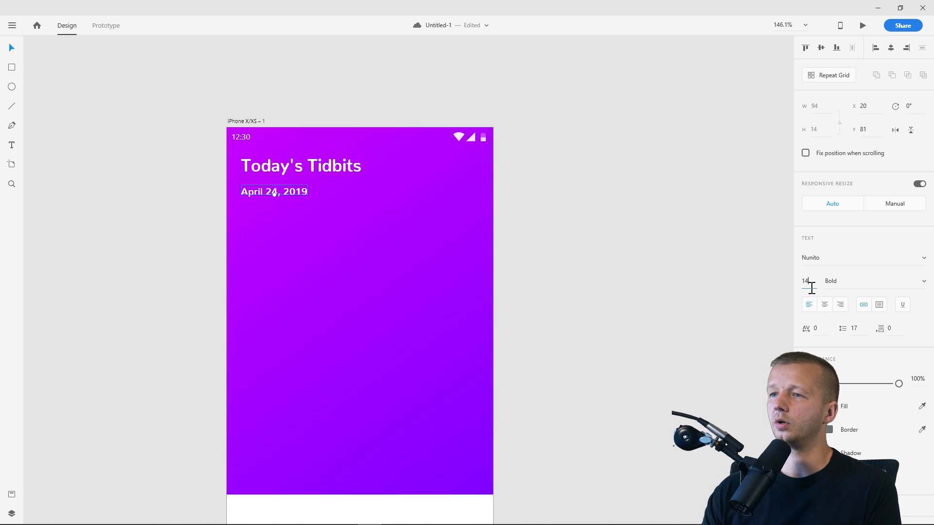
key(Down)
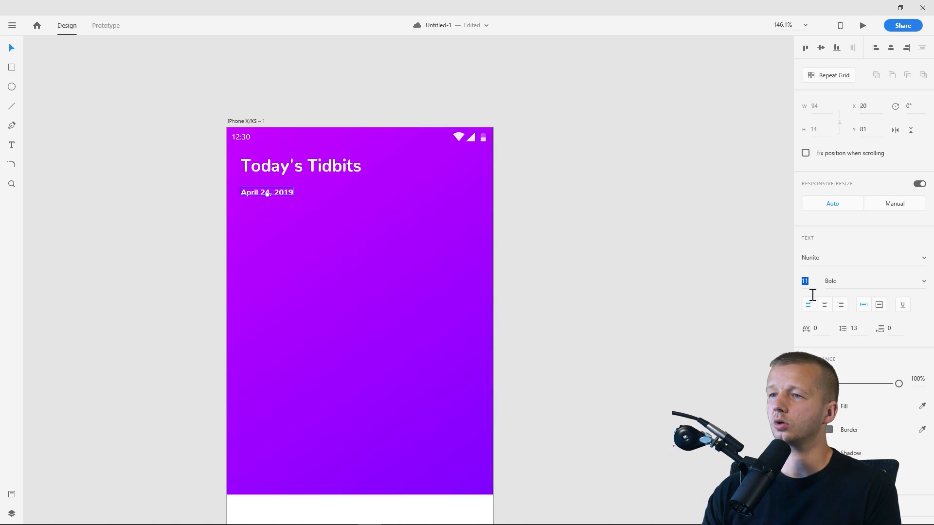
click(643, 261)
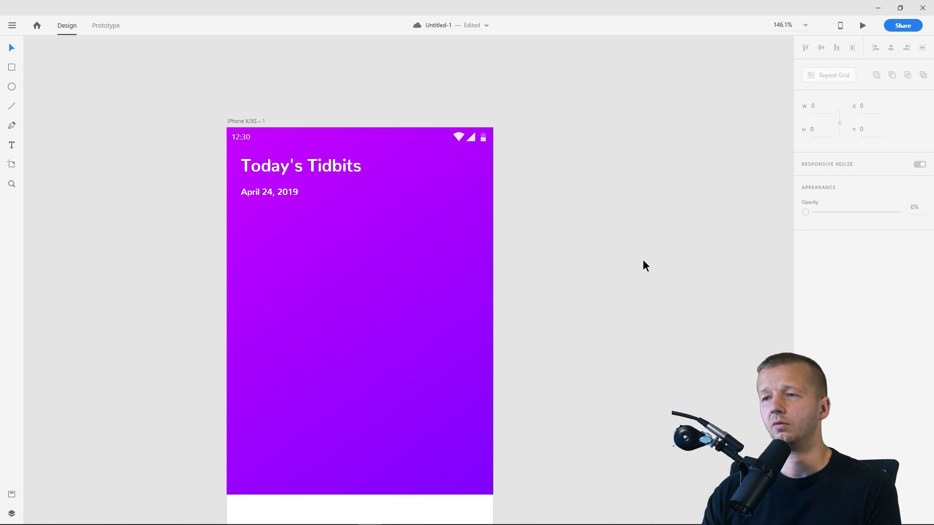
- Lower the opacity of the April 24, 2019 date to 74%
click(270, 194)
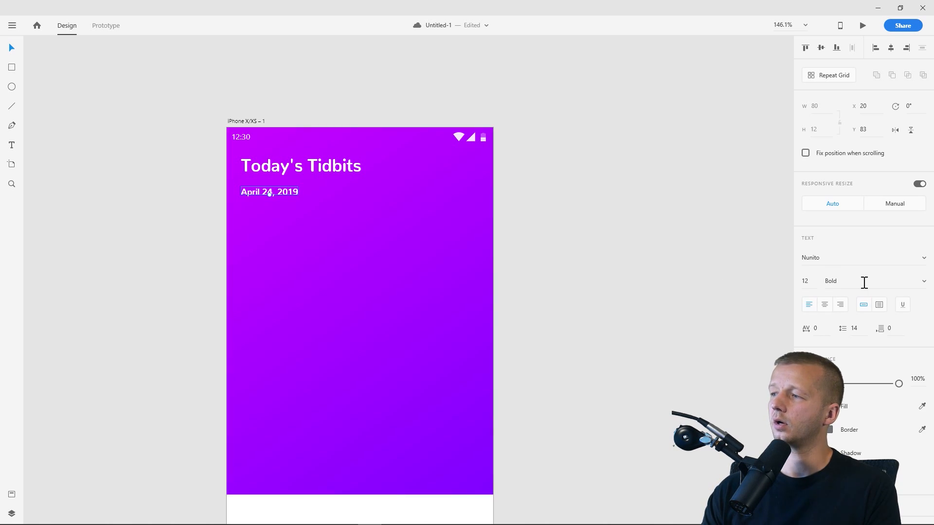
drag(898, 383, 873, 383)
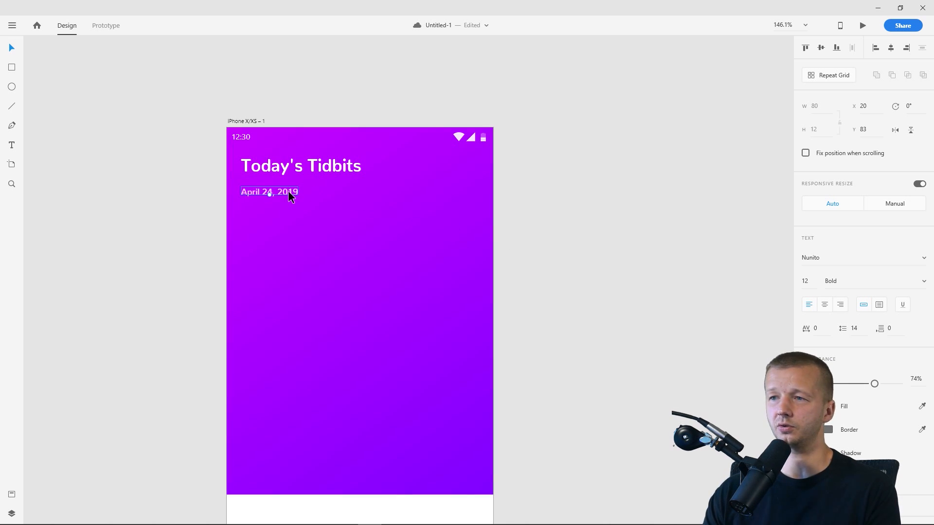
click(284, 178)
click(133, 181)
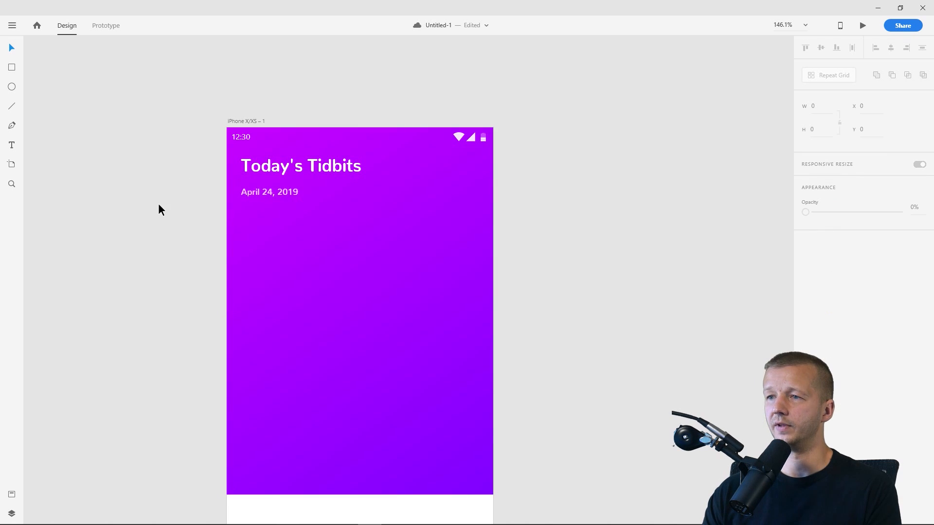
- Nudge the date and the "Today's Tidbits" heading down by one unit each
click(244, 166)
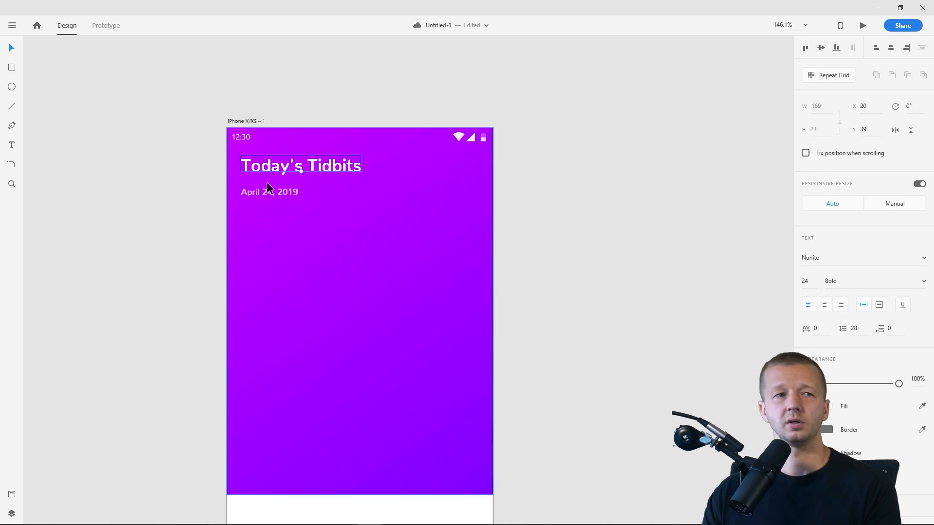
click(281, 188)
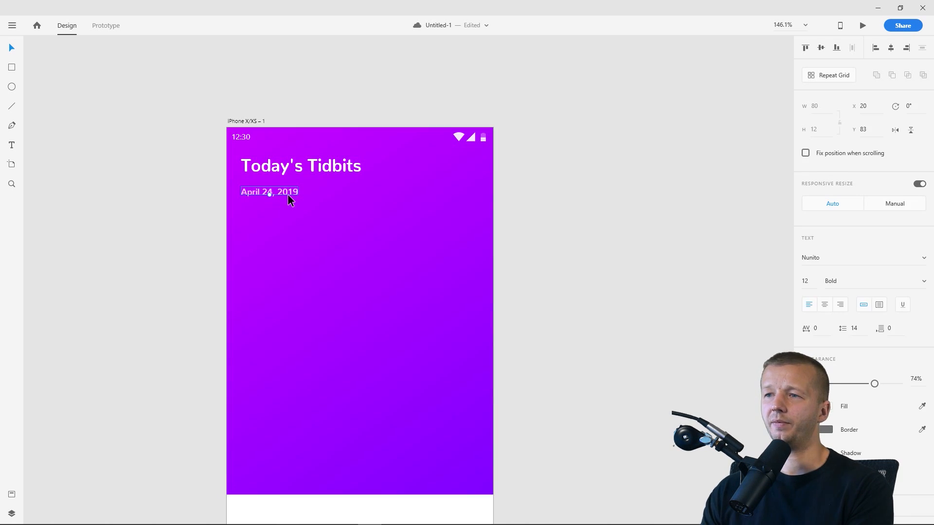
key(Down)
click(277, 167)
key(Down)
click(179, 165)
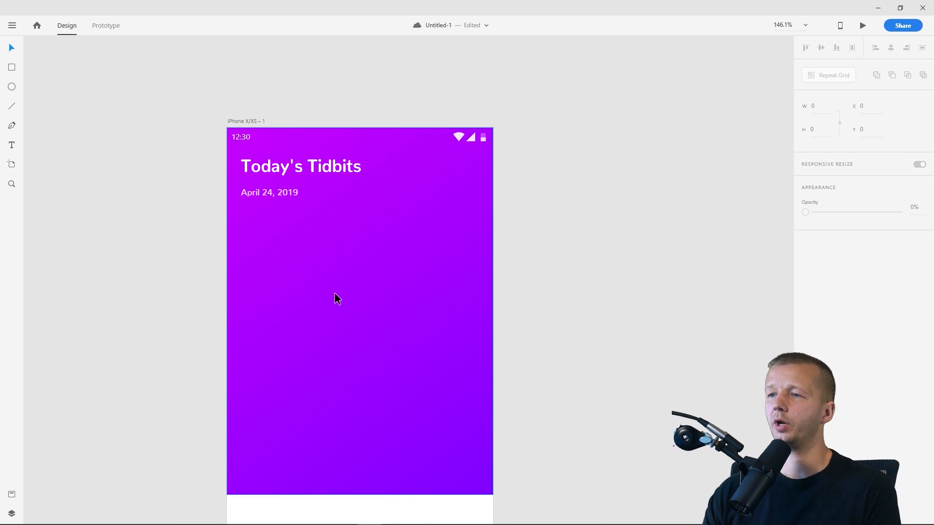
- Draw a white rectangular card about 192 by 296 below the date and round its corners to a radius of 18
drag(164, 248, 204, 192)
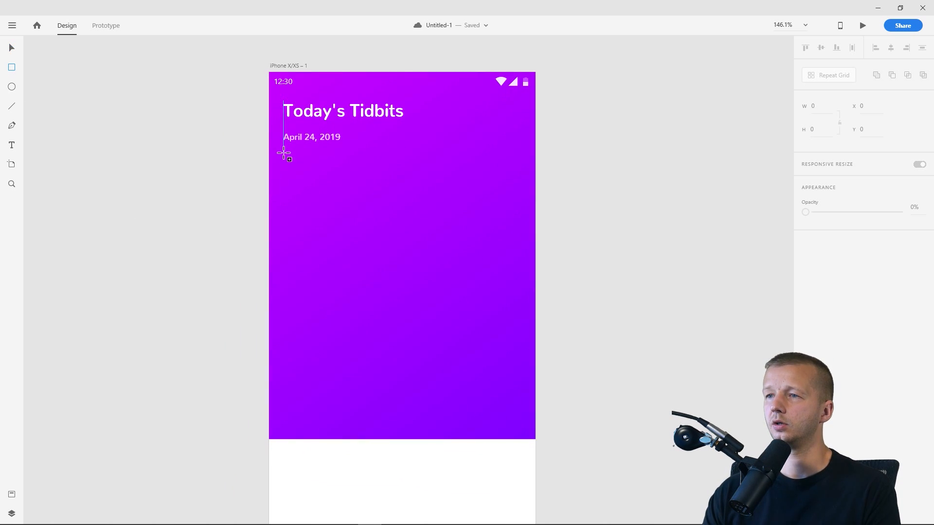
mouse_move(284, 152)
mouse_down()
mouse_move(287, 170)
mouse_move(389, 275)
mouse_move(390, 306)
mouse_move(417, 327)
mouse_move(419, 360)
mouse_up()
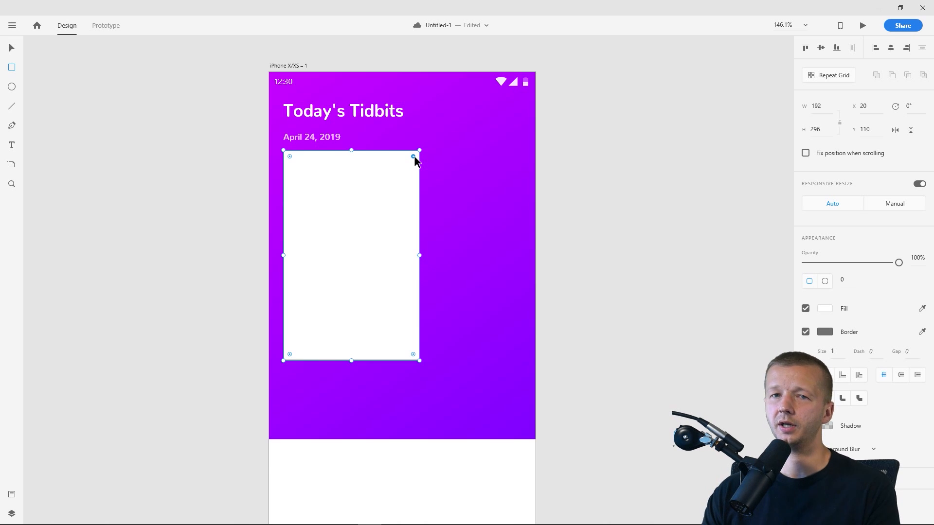
drag(414, 157, 407, 162)
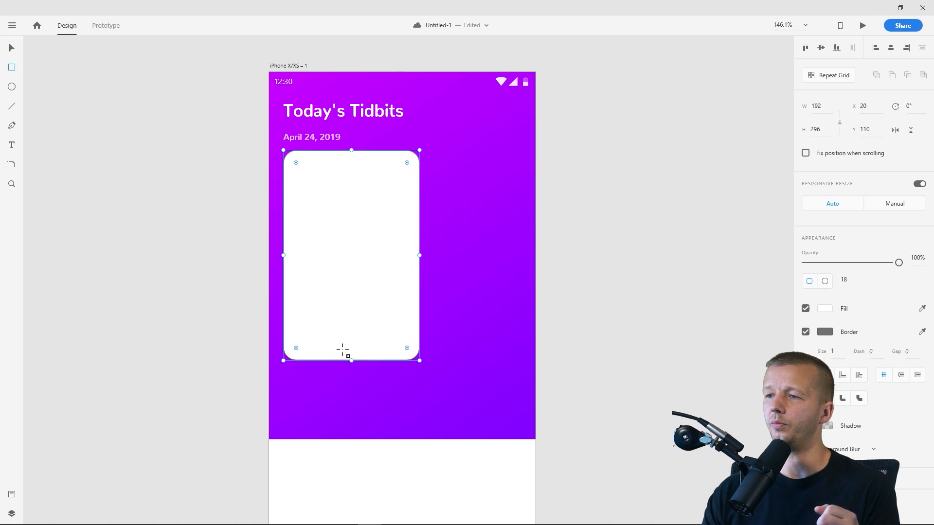
- Remove the white card's border and move the card slightly farther down from the date
click(12, 49)
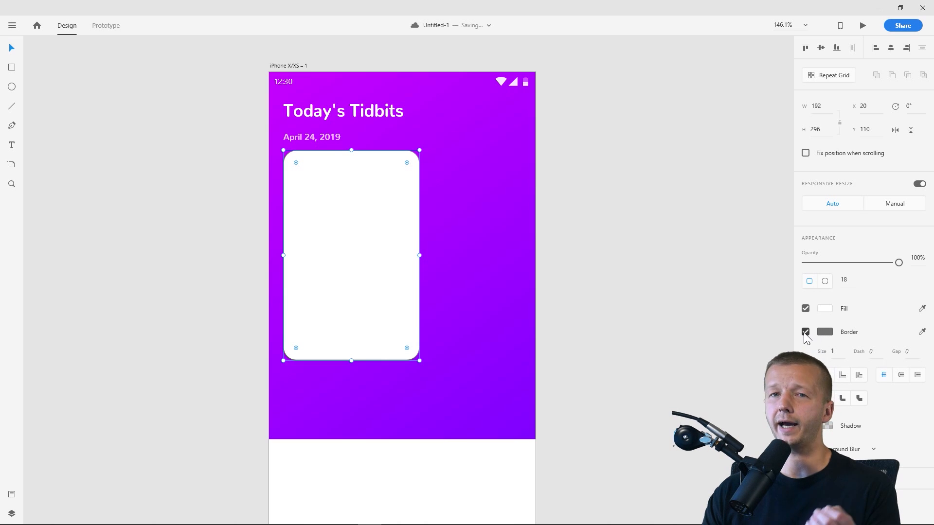
click(805, 333)
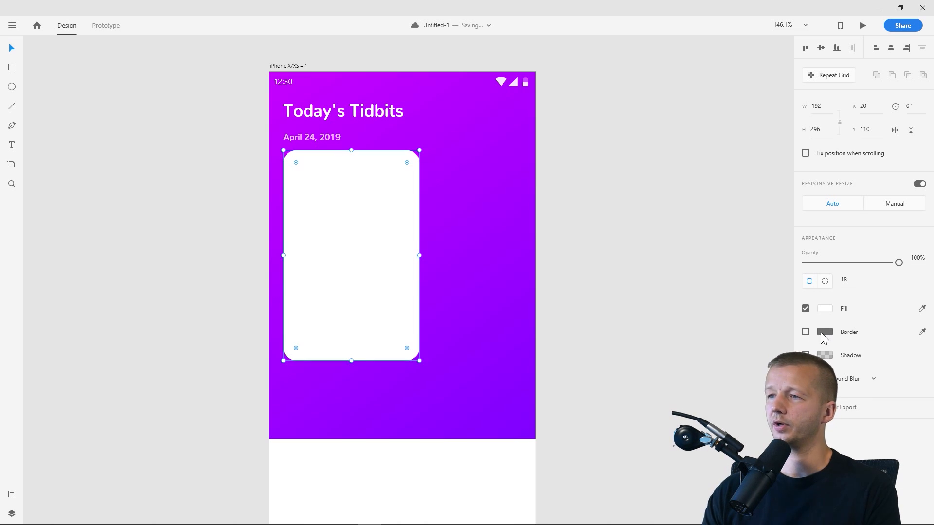
click(563, 273)
click(346, 236)
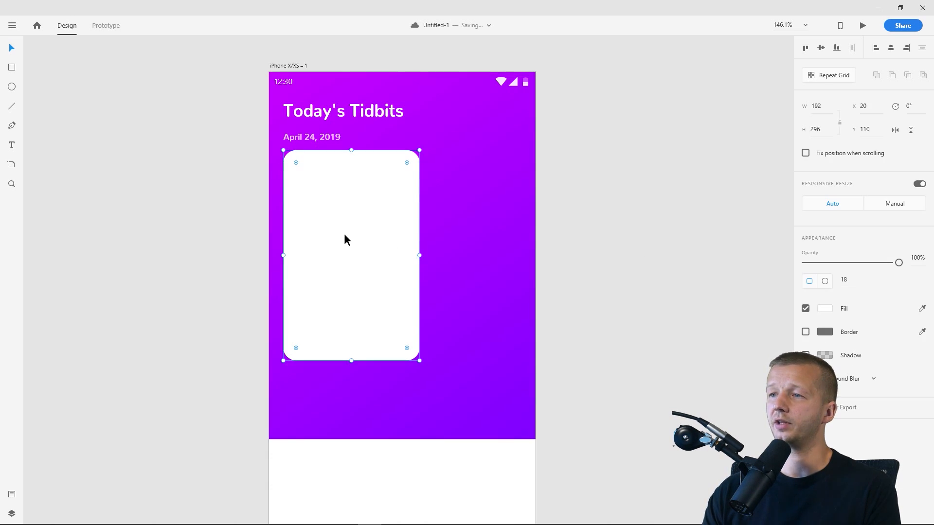
drag(343, 230, 343, 235)
click(513, 240)
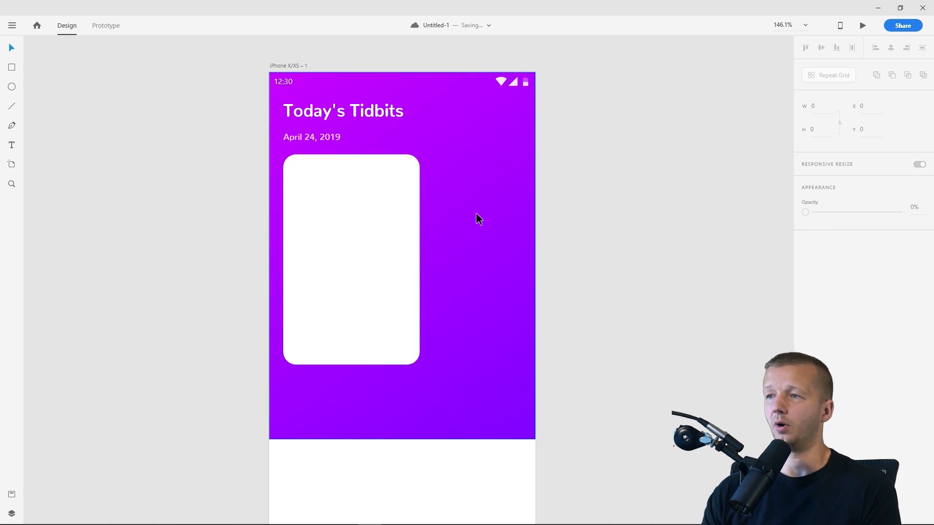
- Create an area text box about 160 by 128 in the upper part of the white card and enter the presenter's name
click(304, 222)
click(196, 199)
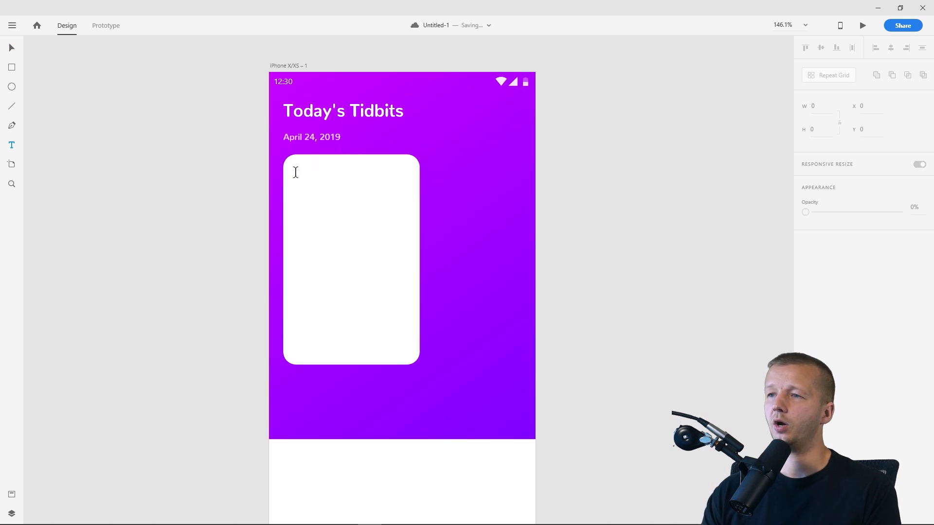
drag(292, 168, 408, 242)
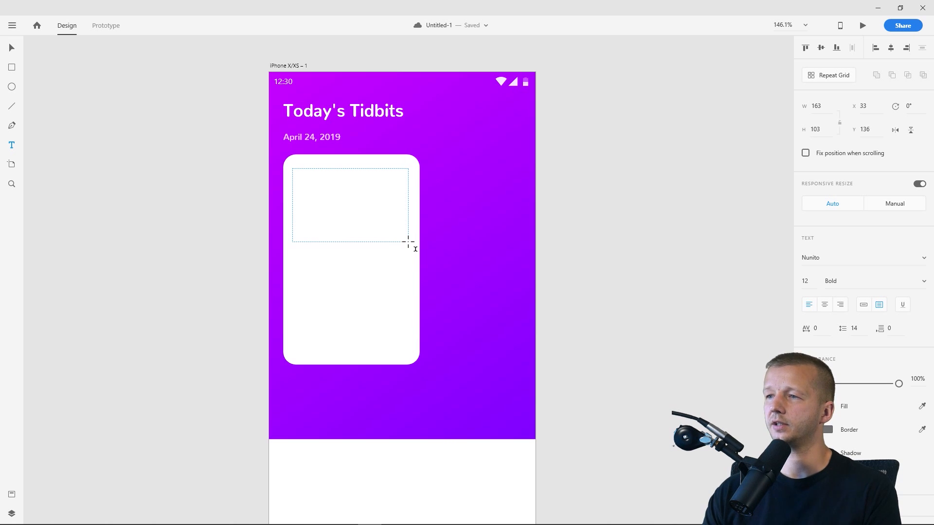
drag(312, 225, 406, 258)
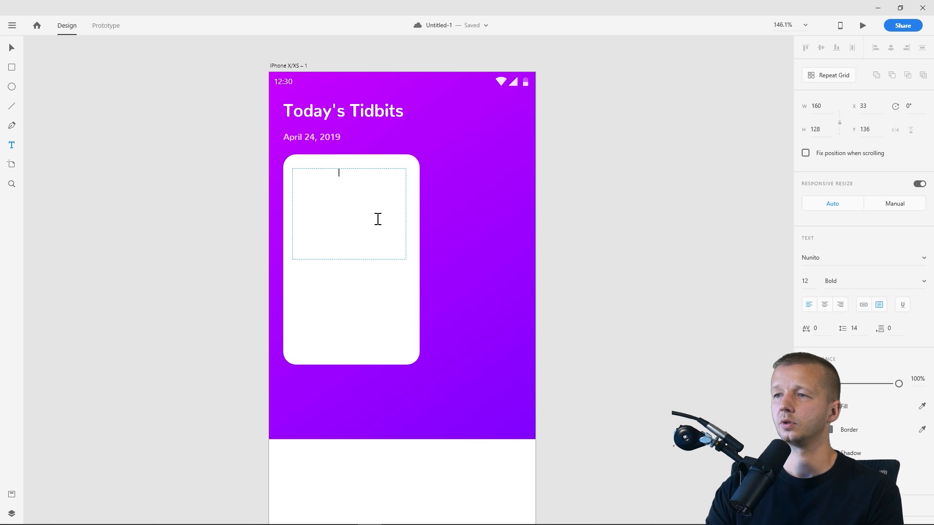
key(Escape)
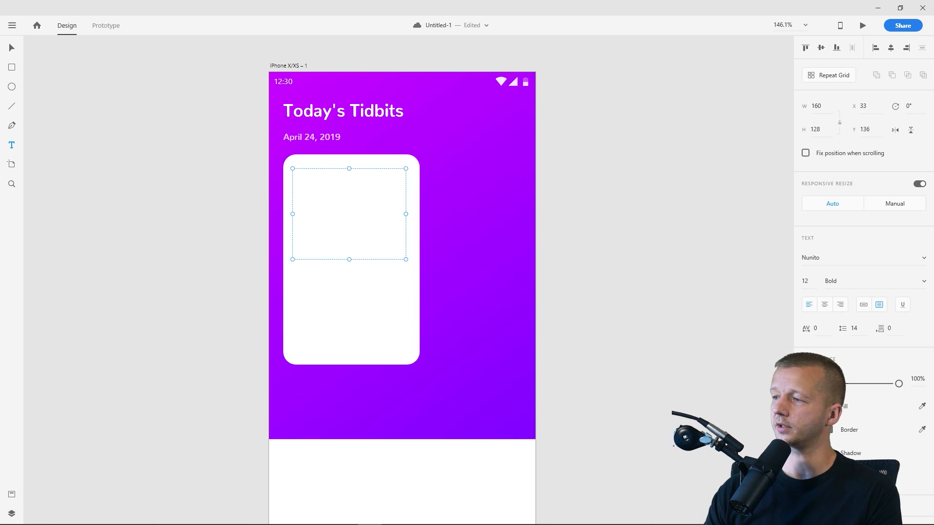
- Set the card text's fill to black and pull in the left edge of its box to X 40, giving a width of 153
click(828, 406)
drag(713, 381, 678, 426)
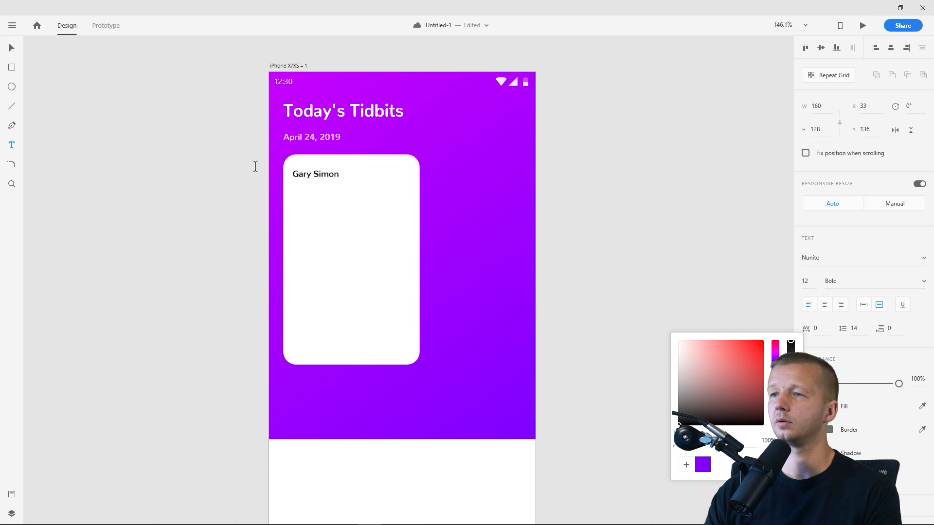
click(12, 48)
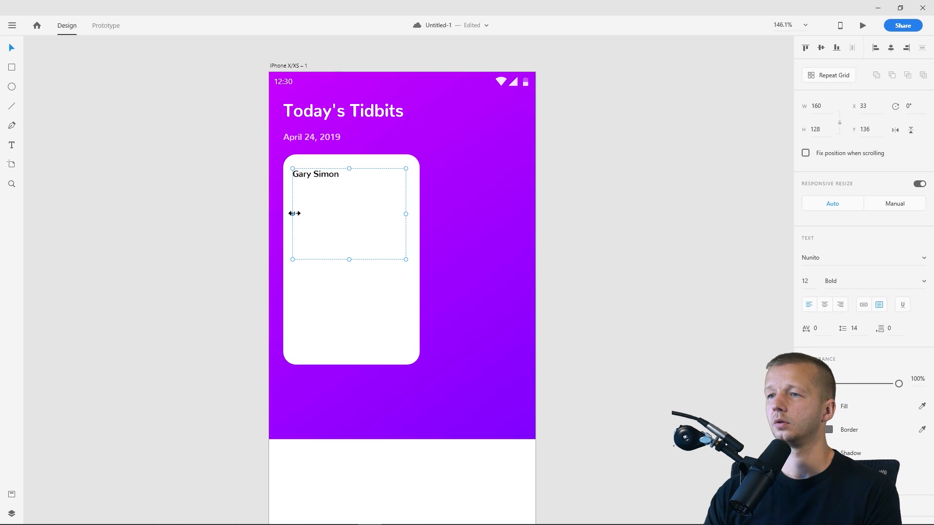
drag(293, 214, 297, 212)
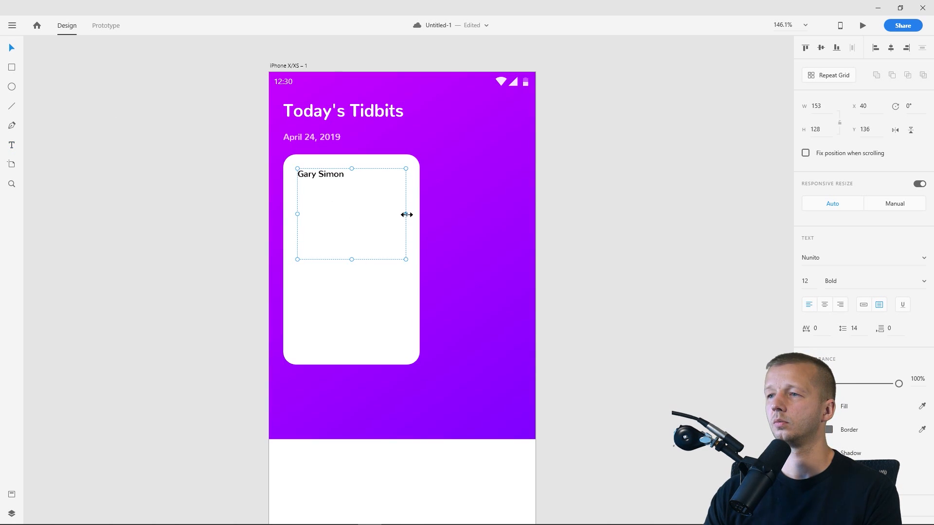
- Replace the card text with a headline reading "Watch as", the presenter's name, and "Demonstrates how to Create A User Interface in Adobe XD"
double_click(326, 175)
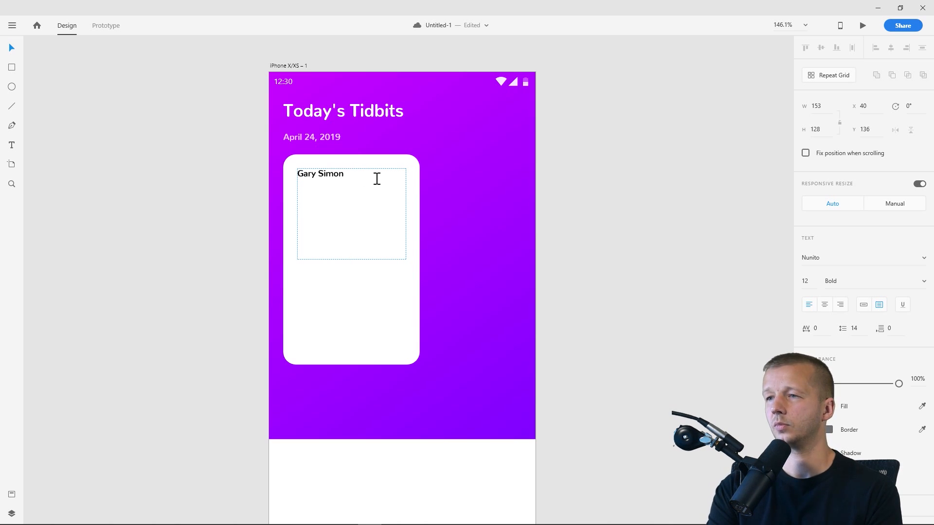
key(ctrl+a)
text(Watch as )
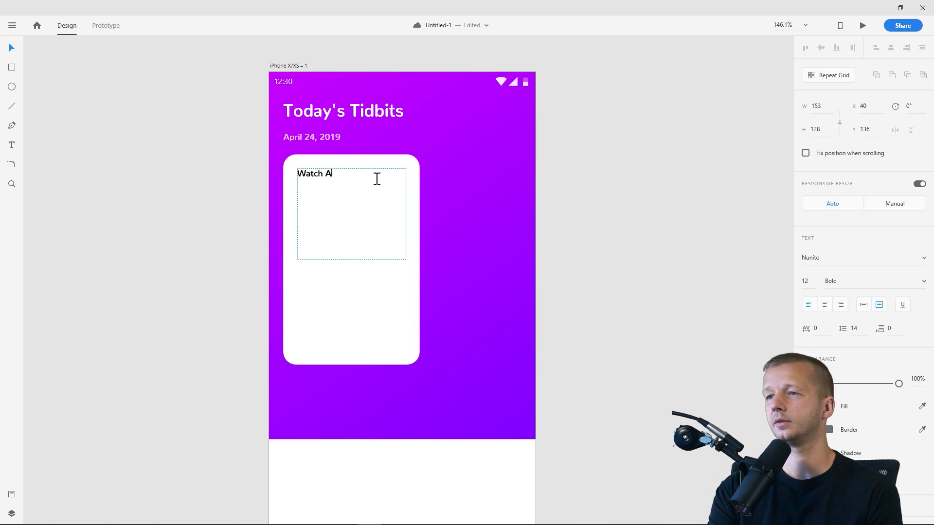
text(Gary Simon )
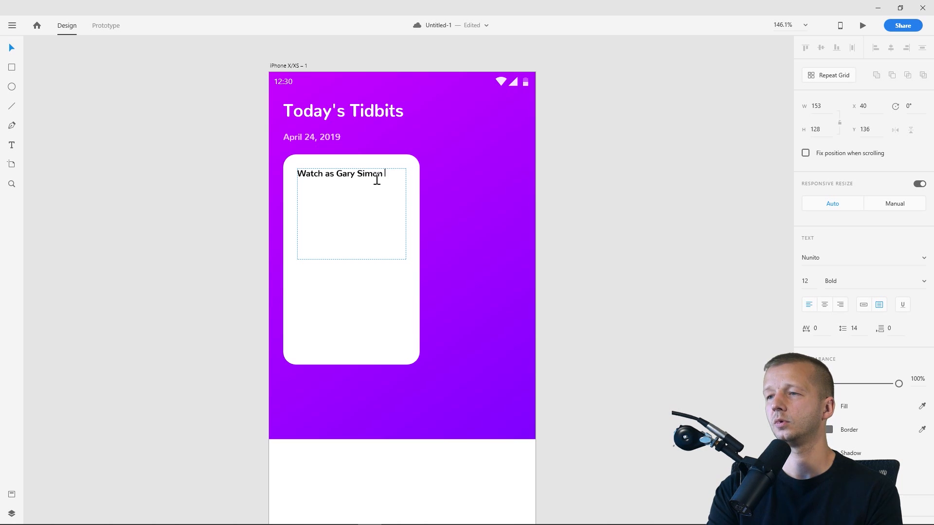
text(Demonstrates how to Create A User Interface in Adobe X)
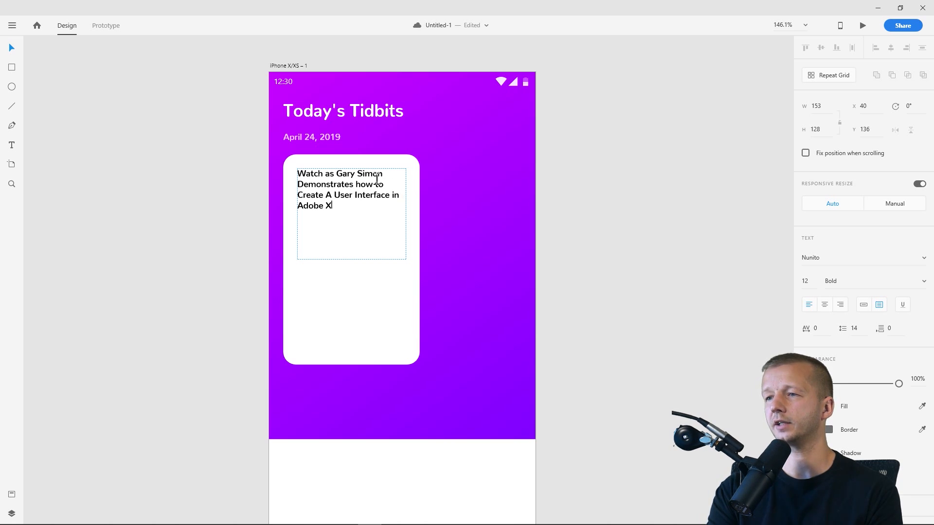
text(D)
click(11, 48)
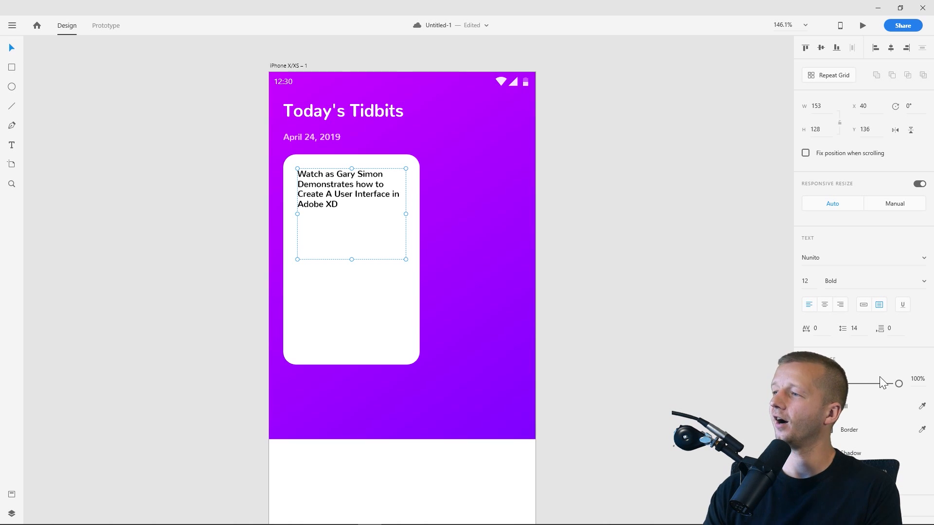
- Increase the card headline's font size to 17
click(807, 282)
key(Up)
key(Up)
key(Up)
key(Up)
key(Up)
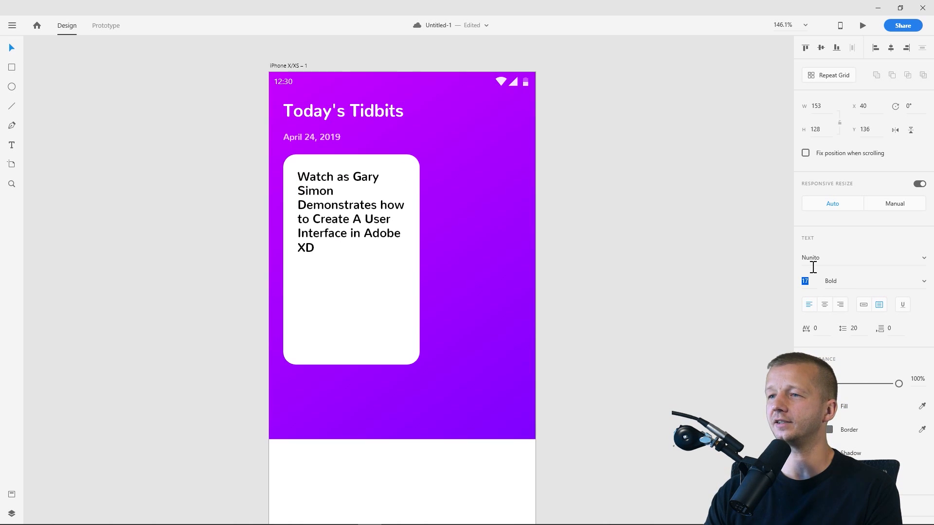
click(616, 237)
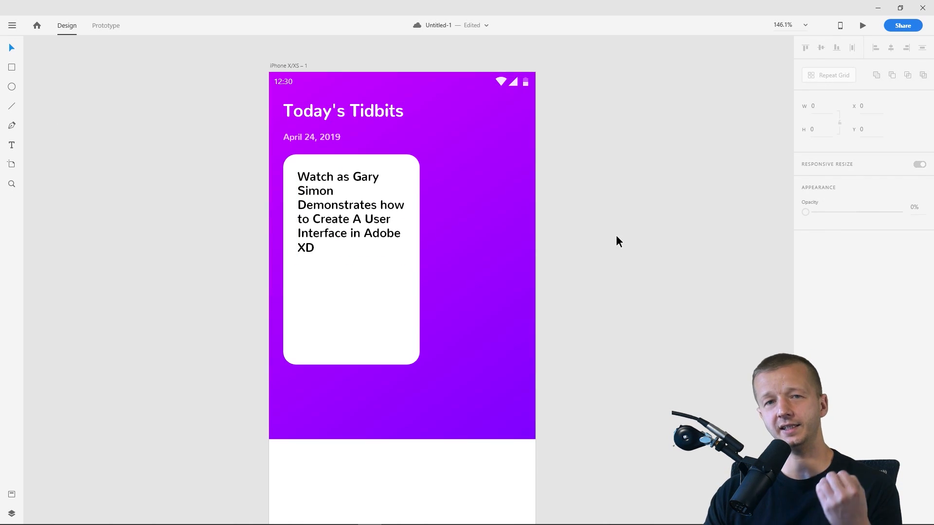
- Duplicate the headline text box directly beneath the original at Y 264 and set the copy's font size to 11
click(337, 225)
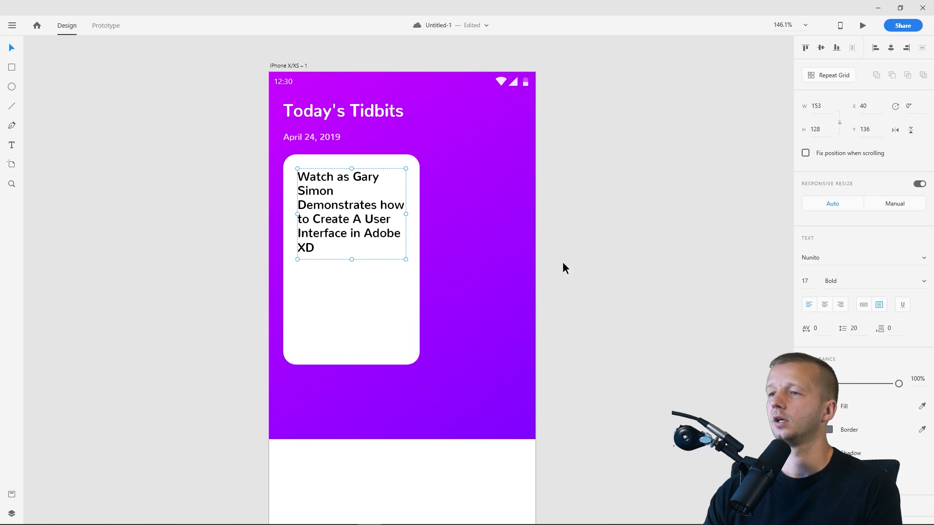
click(626, 281)
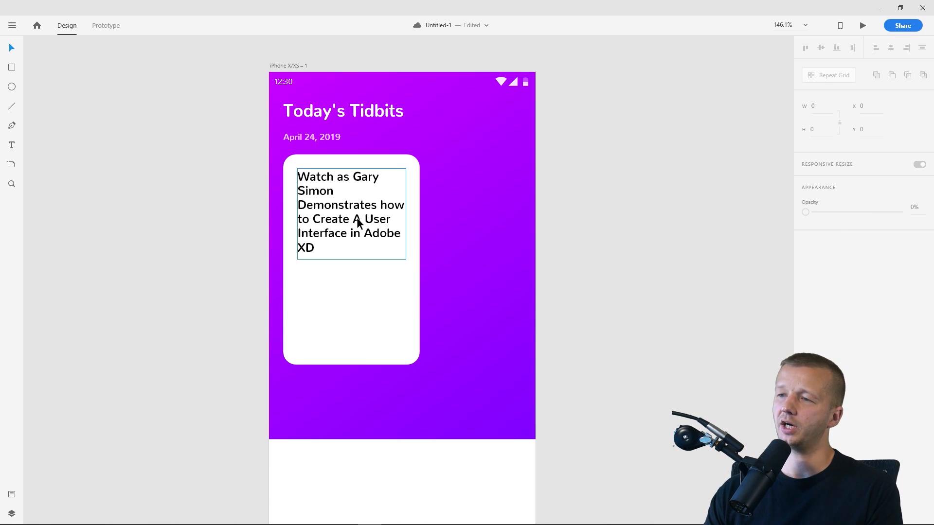
click(350, 233)
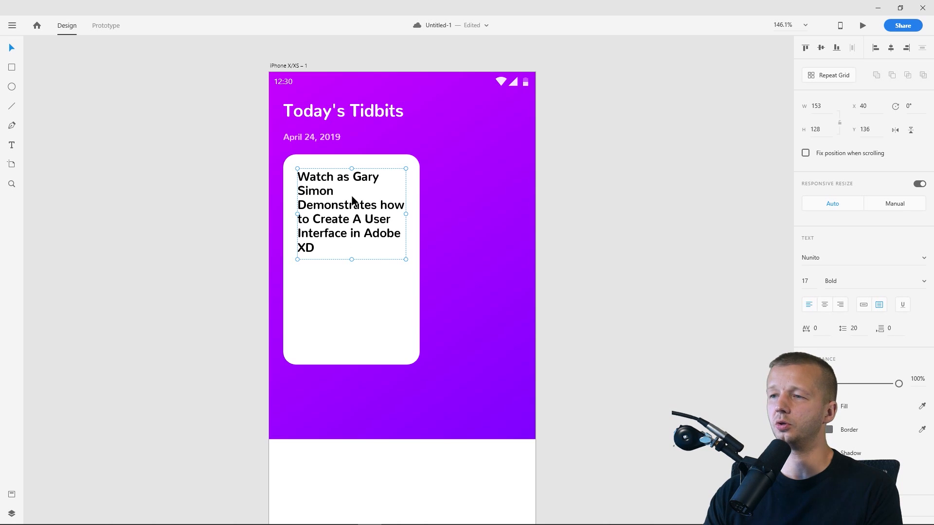
drag(348, 203, 352, 290)
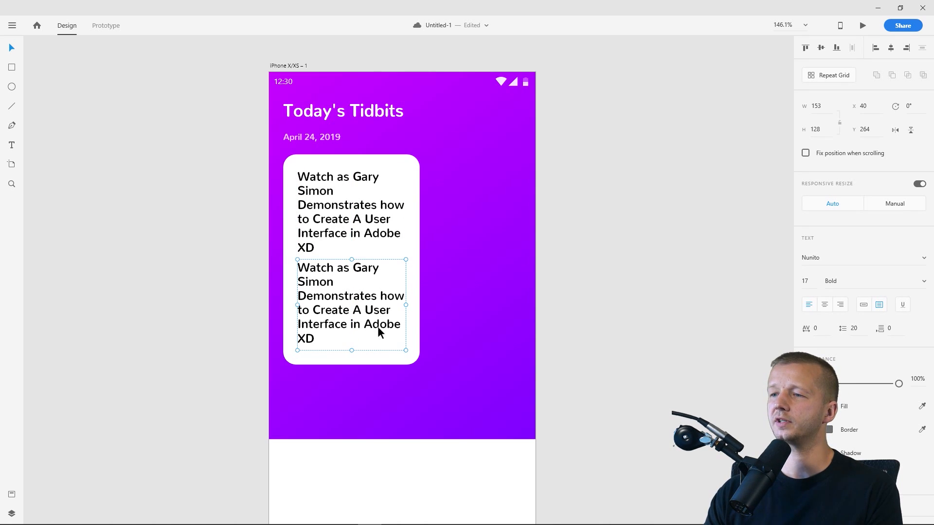
click(811, 282)
text(11)
key(Return)
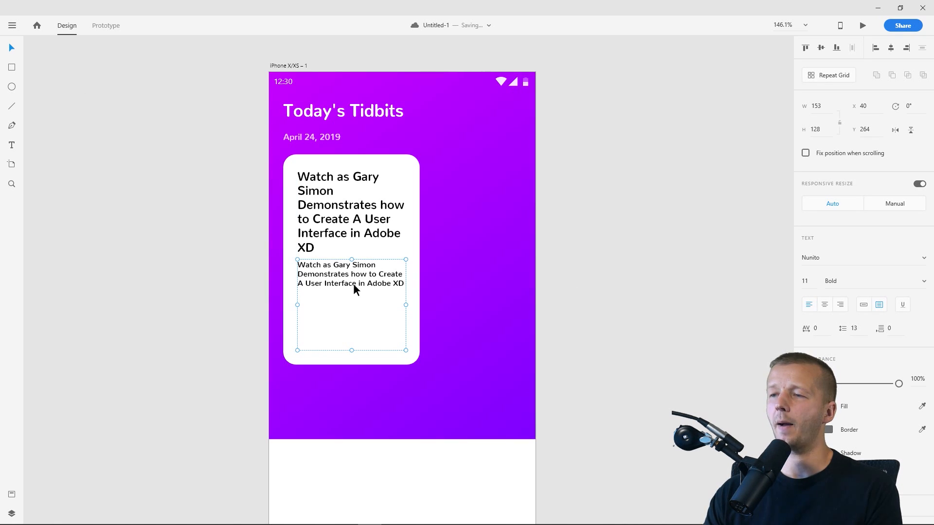
- Fill the smaller text box with Lorem Ipsum (Latin, Standard) placeholder text from the plugin, ending with a period and including line breaks
click(12, 27)
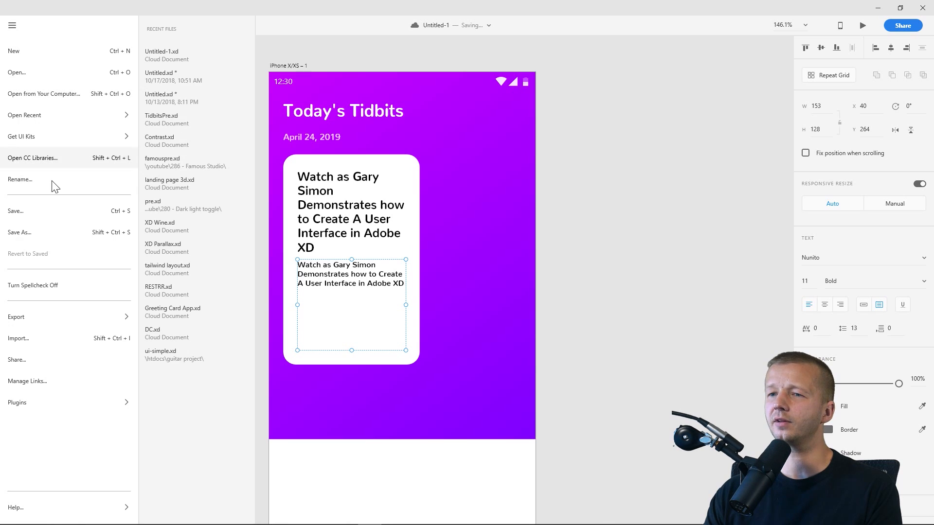
mouse_move(80, 395)
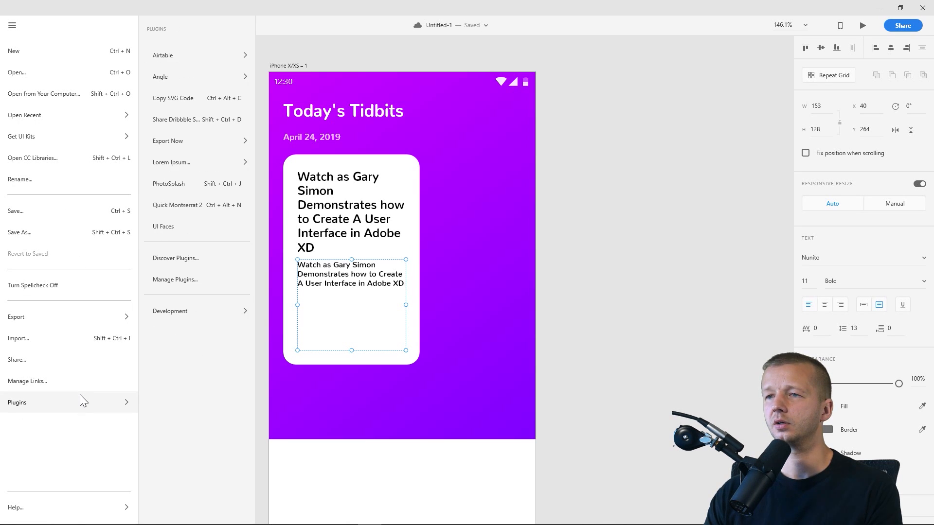
mouse_move(179, 168)
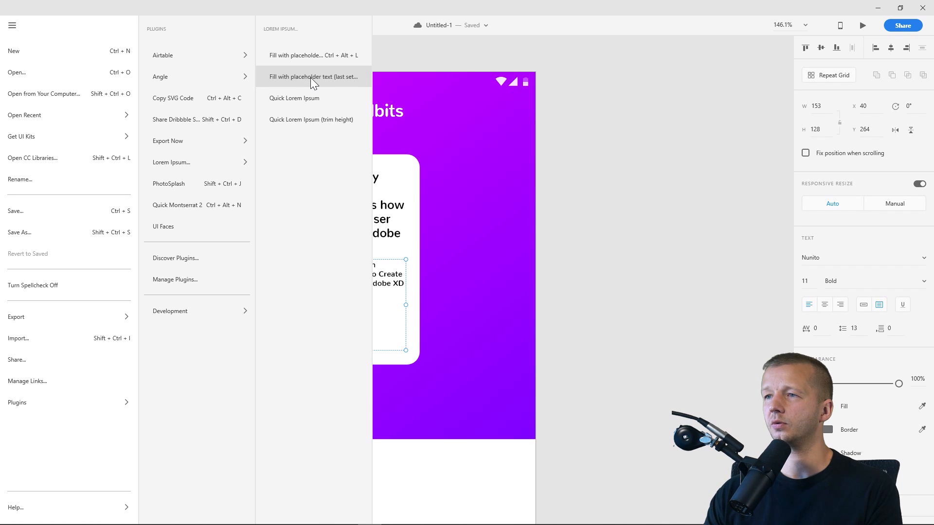
click(334, 55)
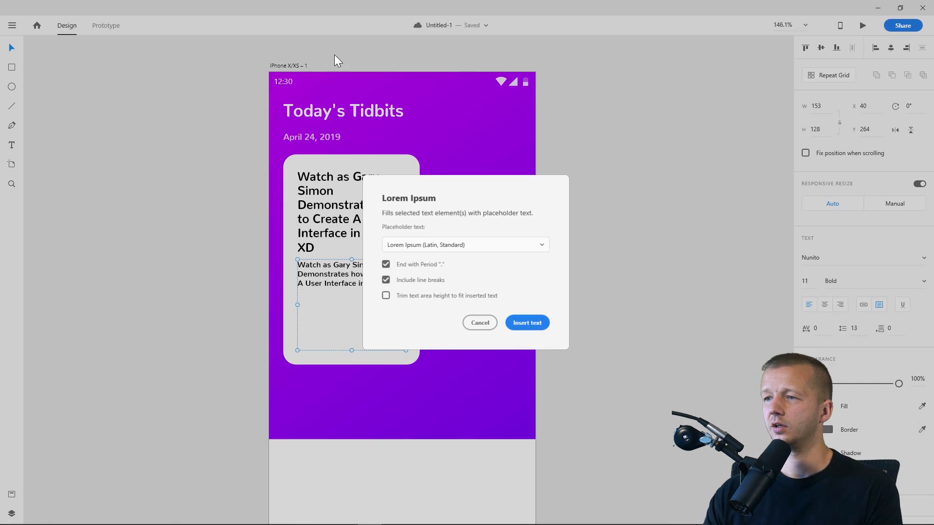
click(459, 246)
click(459, 246)
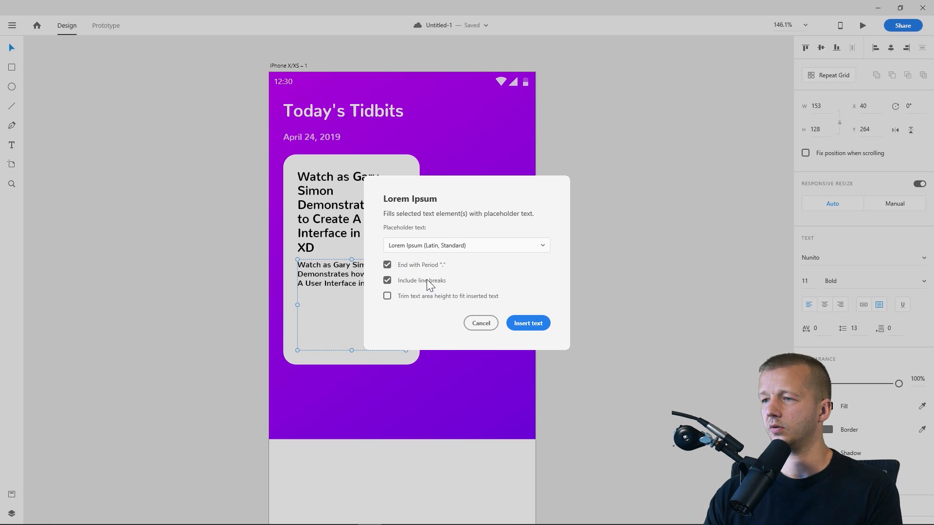
click(528, 322)
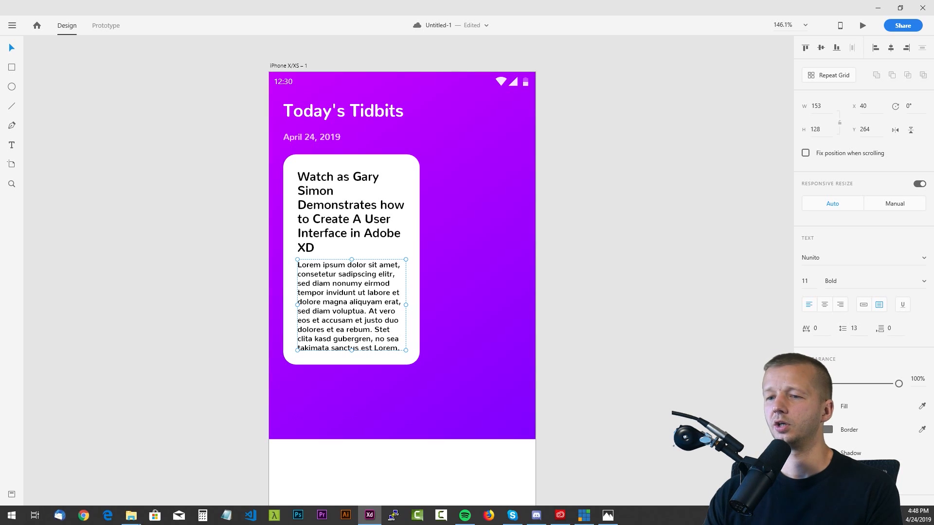
- Switch to Chrome and search Google for "lorem ipsum generator"
click(80, 517)
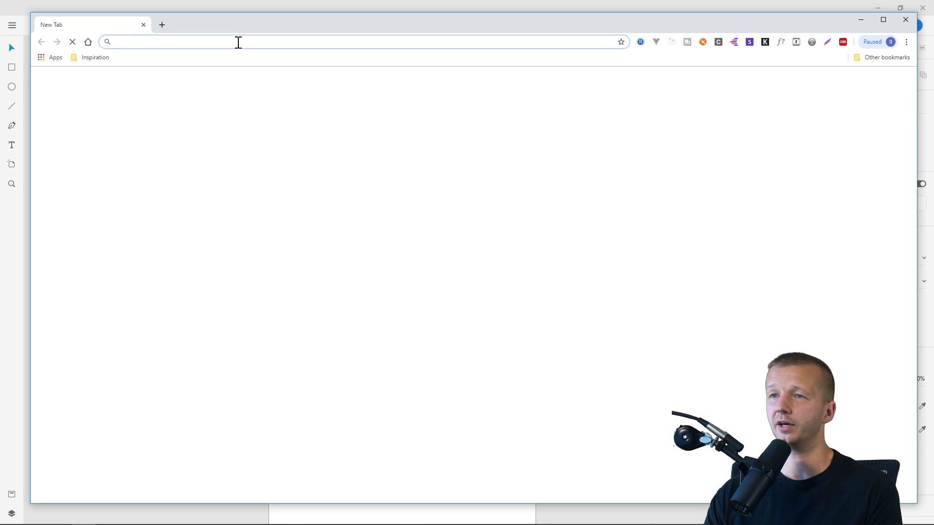
text(lorem)
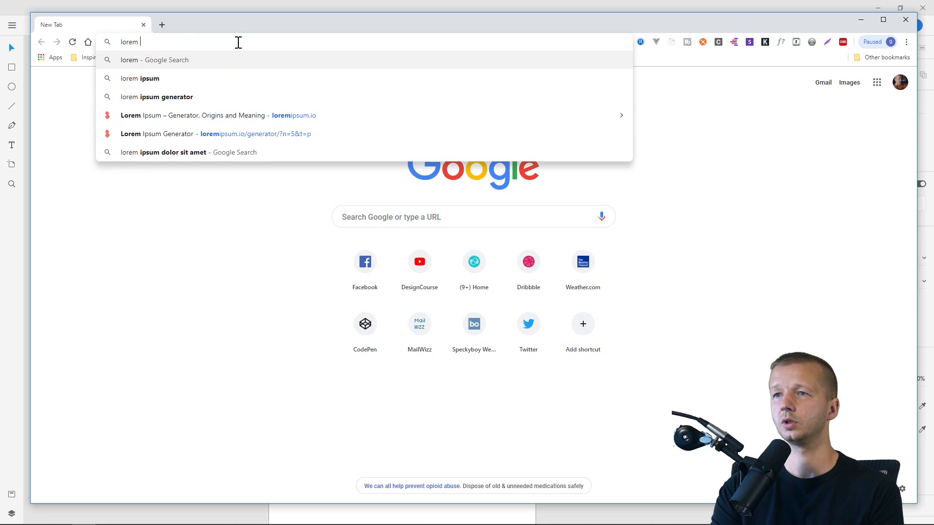
key(Down)
key(Down)
key(Return)
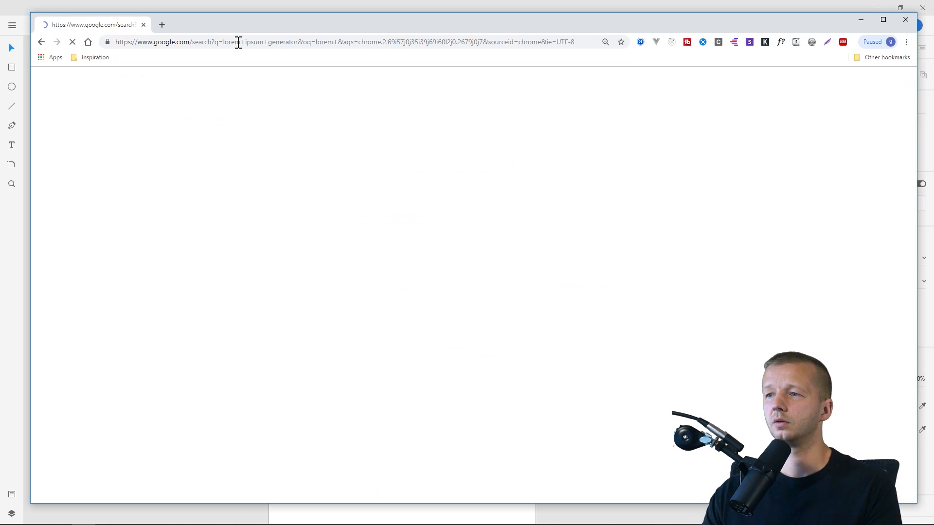
- Open loremipsum.io from the search results, generate 5 paragraphs of placeholder text and copy them
click(258, 180)
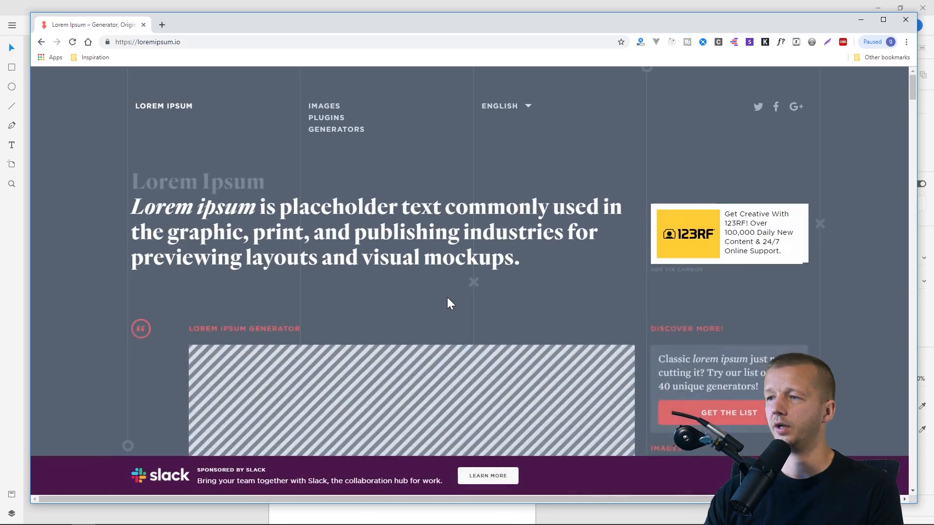
scroll(451, 309, down, 3)
click(395, 292)
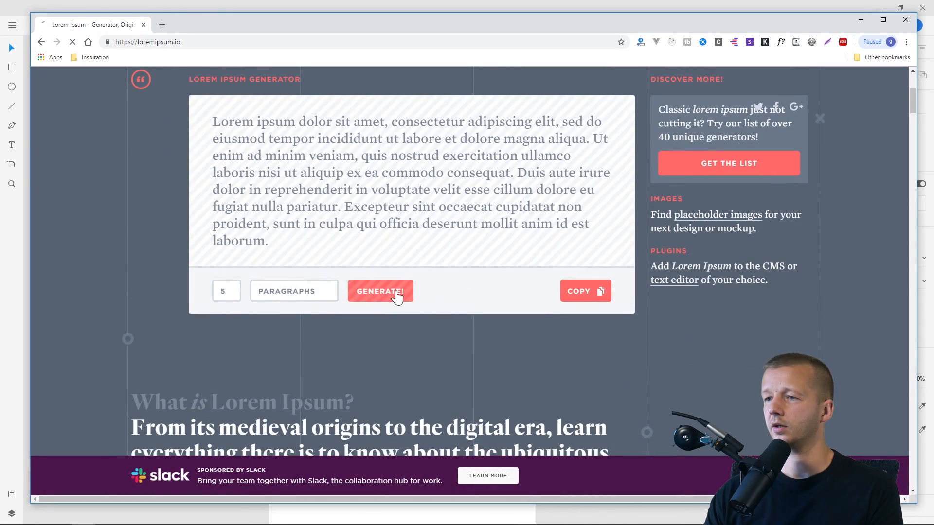
scroll(408, 302, down, 3)
ctrl+scroll(445, 276, down, 6)
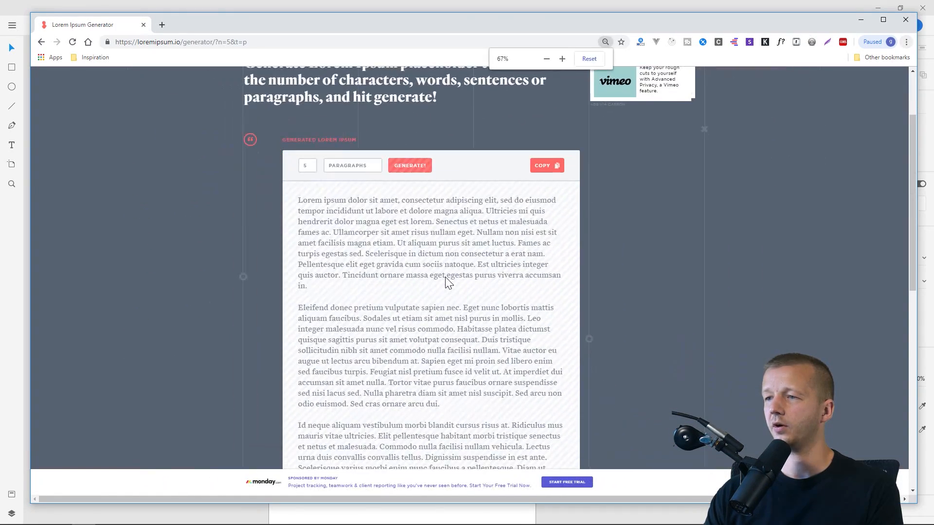
ctrl+scroll(484, 263, up, 2)
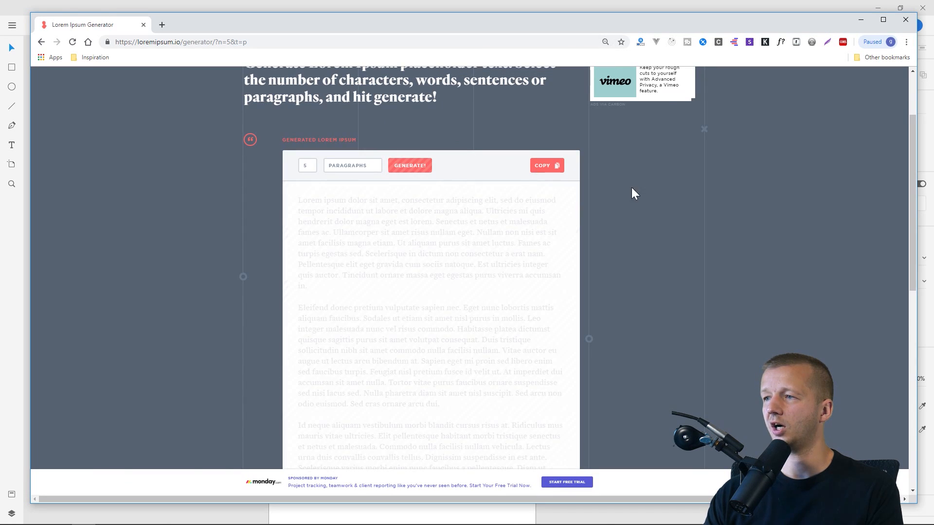
- Switch back to Adobe XD and replace the card's body text with the copied lorem ipsum paragraphs
click(860, 19)
double_click(360, 290)
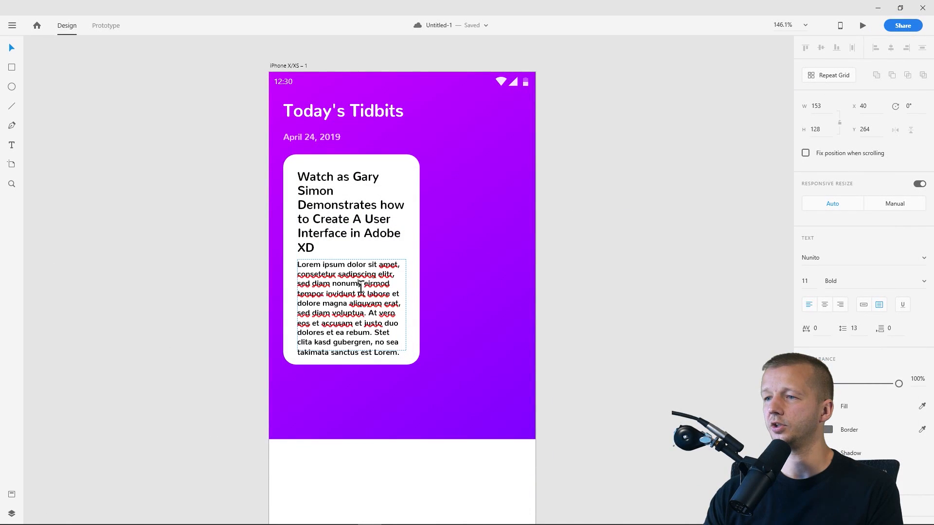
key(ctrl+a)
key(ctrl+v)
key(Escape)
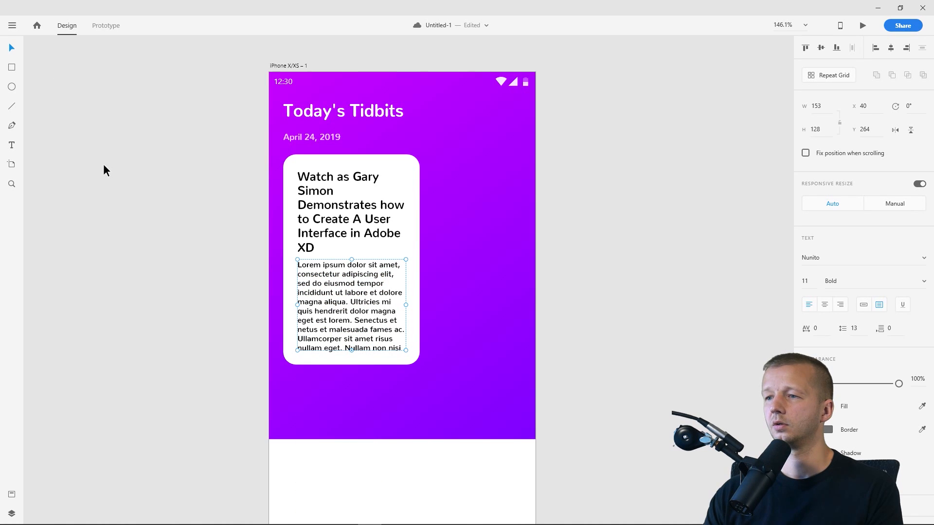
- Set the card body text's font weight to Regular
click(103, 164)
click(354, 336)
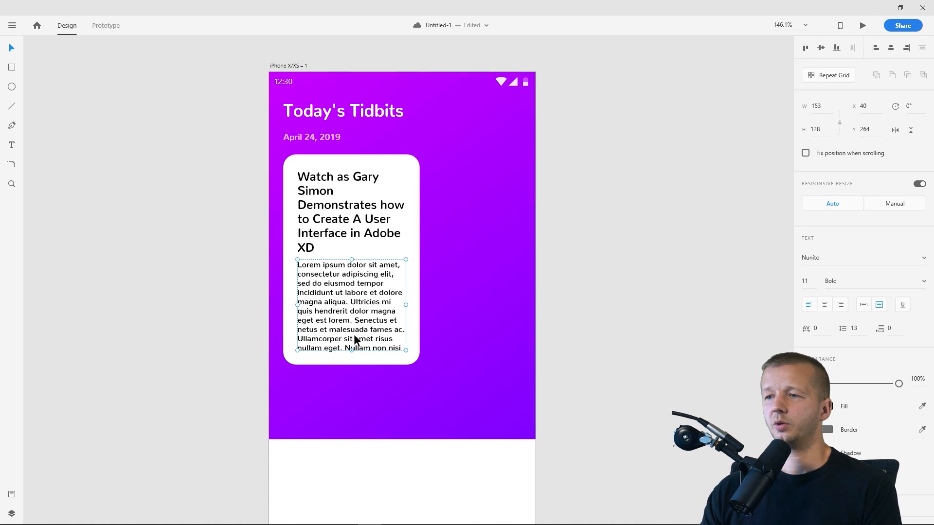
click(923, 283)
click(924, 282)
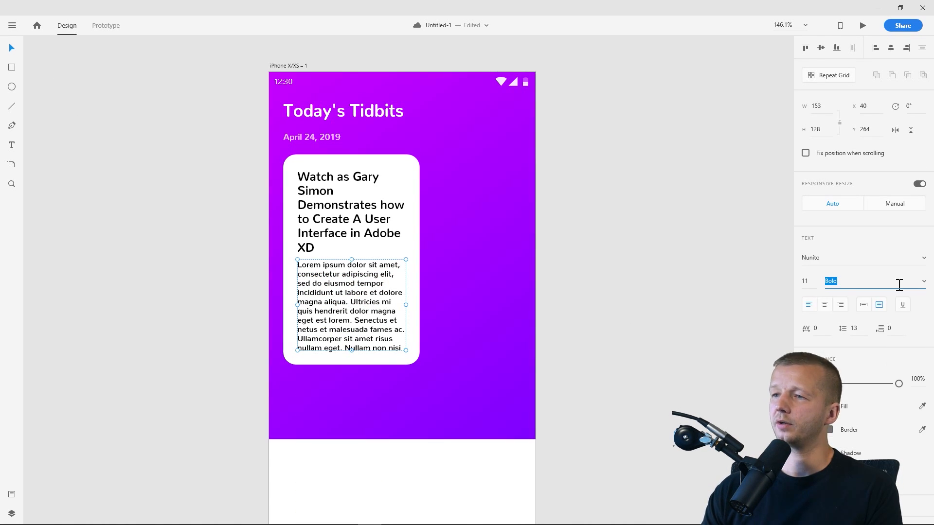
click(658, 257)
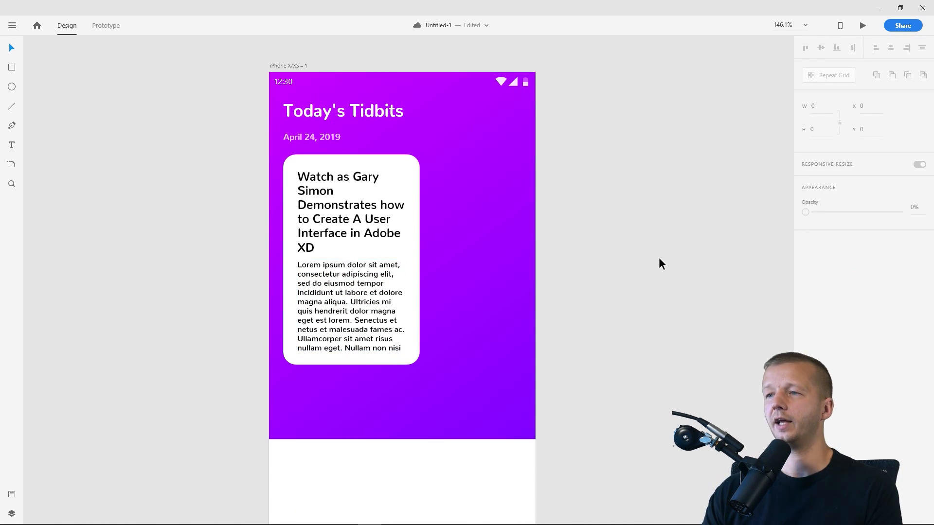
click(375, 286)
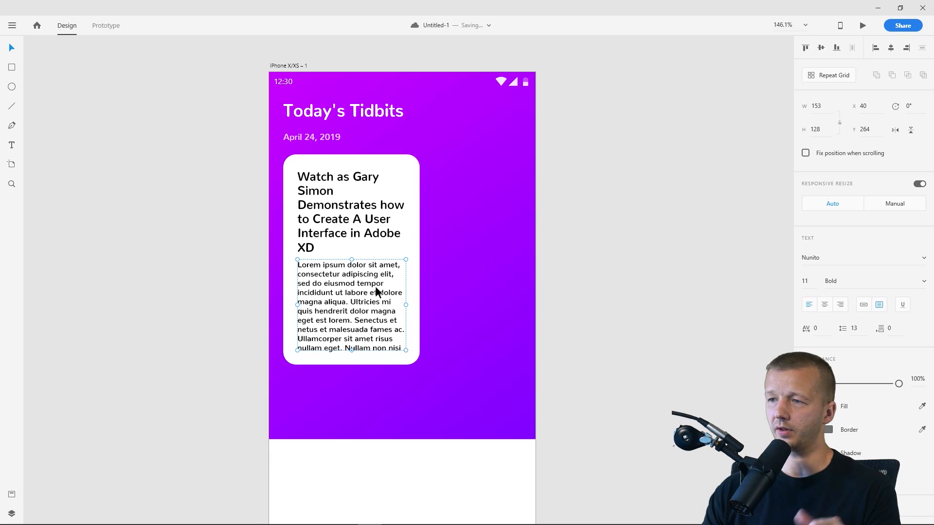
click(923, 281)
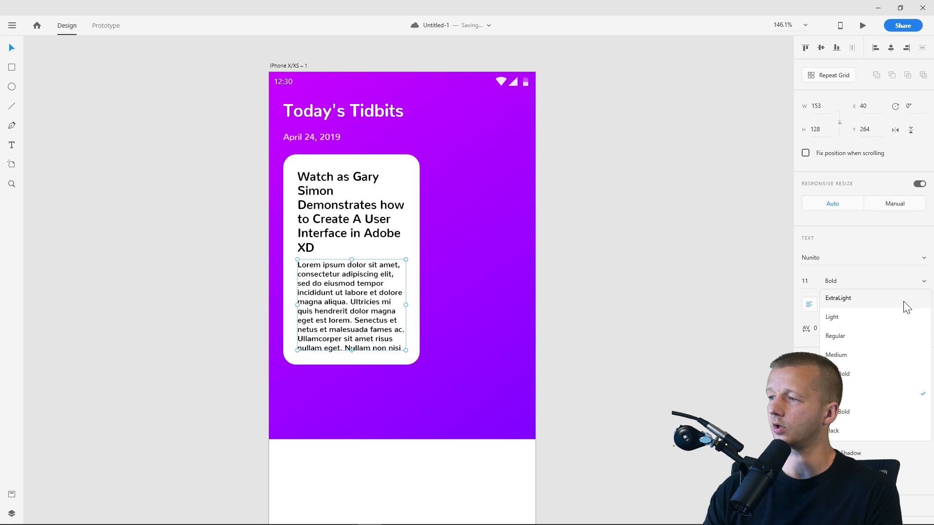
click(847, 340)
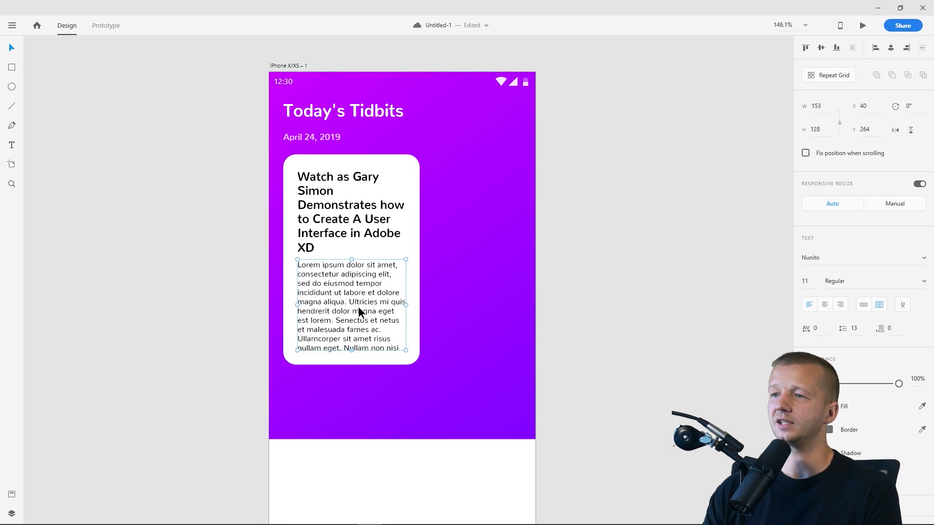
- Shorten the body text box from its lower edge to a height of about 96
click(617, 271)
click(327, 269)
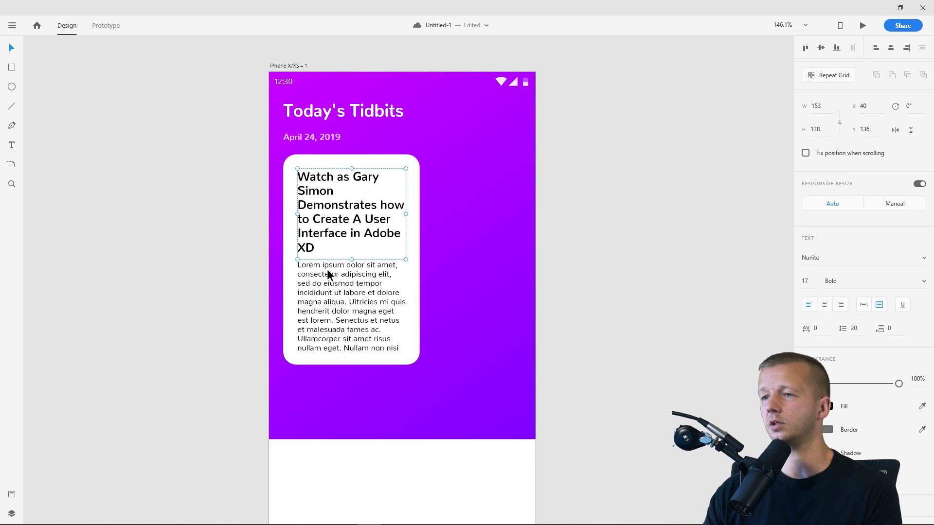
drag(354, 350, 354, 328)
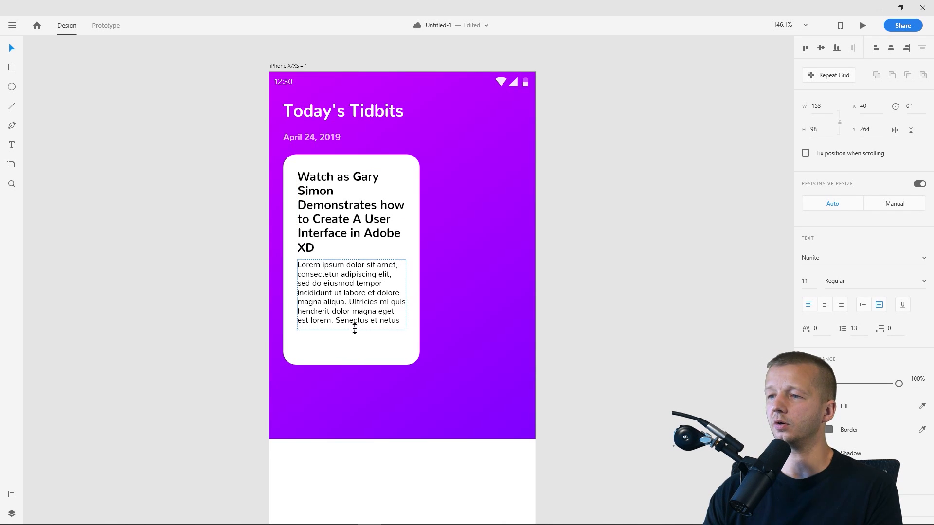
- Increase the body text's line spacing to 16
click(862, 326)
key(Up)
key(Up)
key(Up)
key(Up)
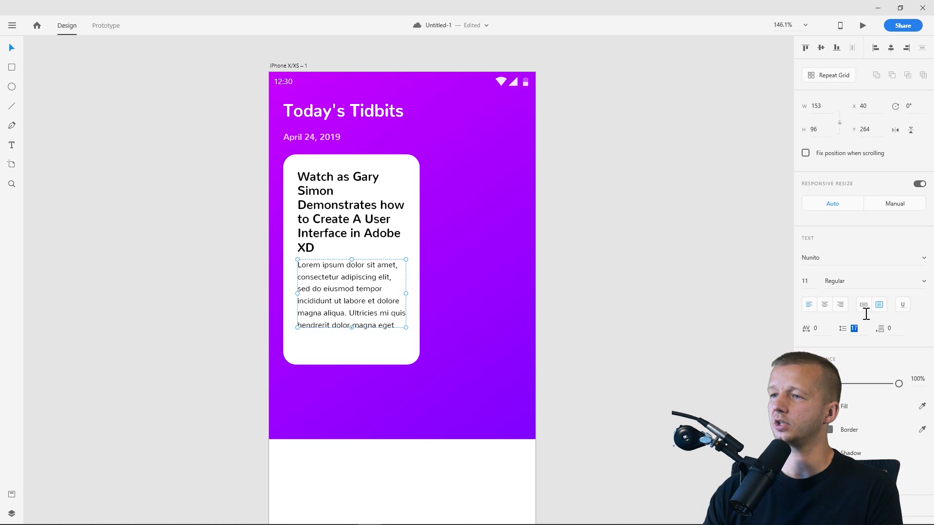
key(Down)
key(Down)
key(Up)
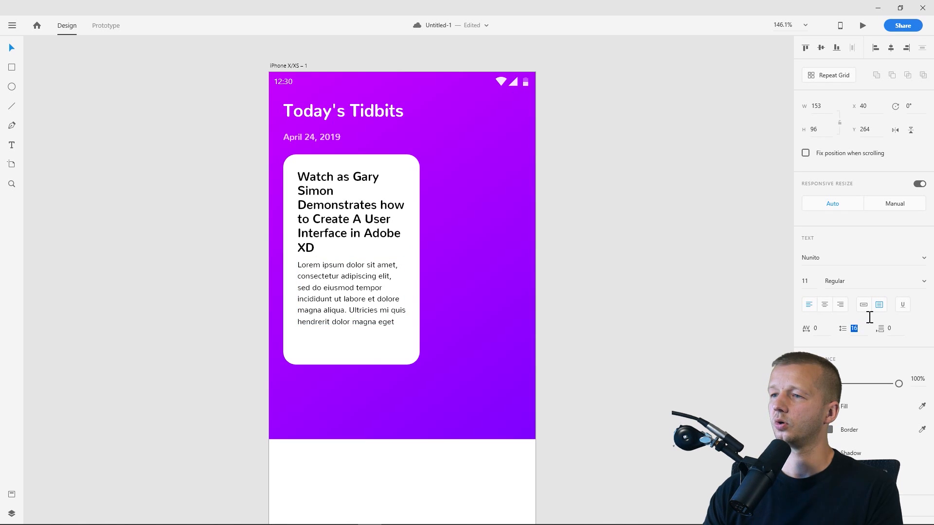
click(687, 236)
click(337, 304)
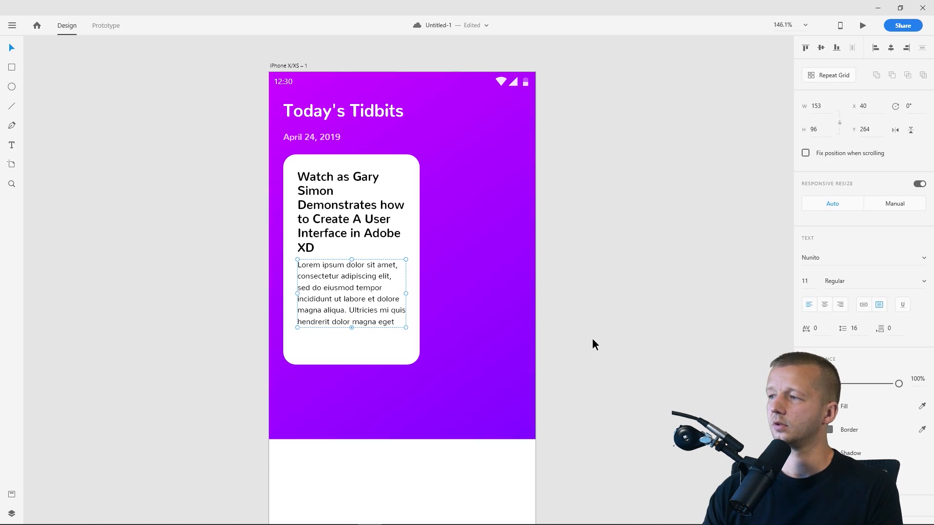
click(605, 335)
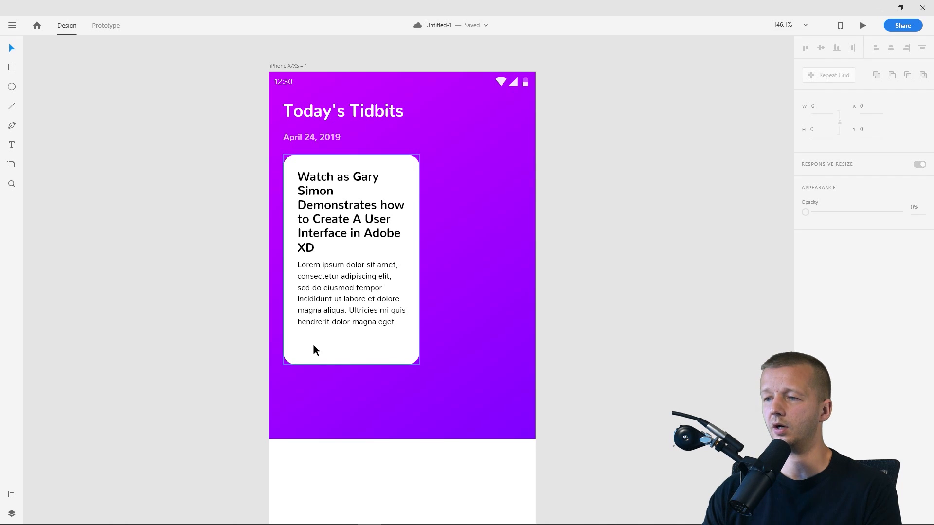
- Shorten the white card from its lower edge to a height of about 287
click(351, 347)
click(134, 311)
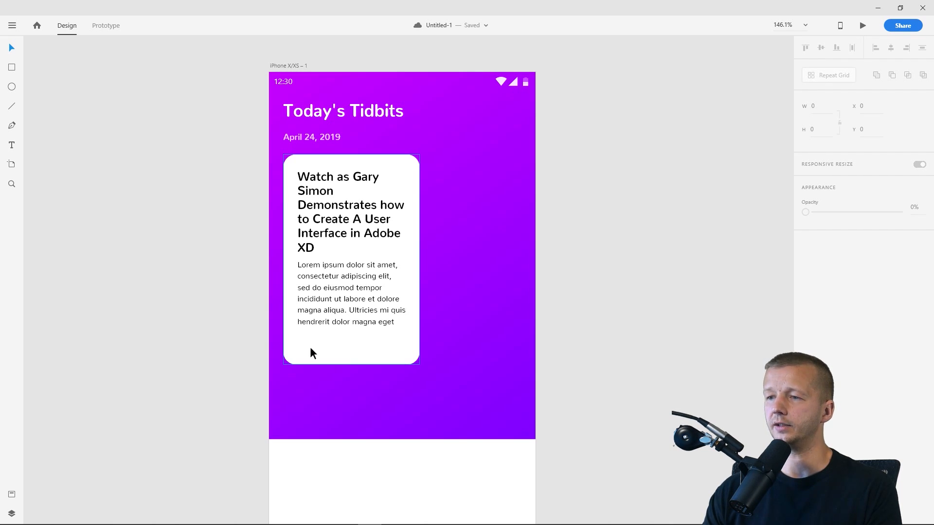
click(204, 289)
scroll(222, 348, up, 5)
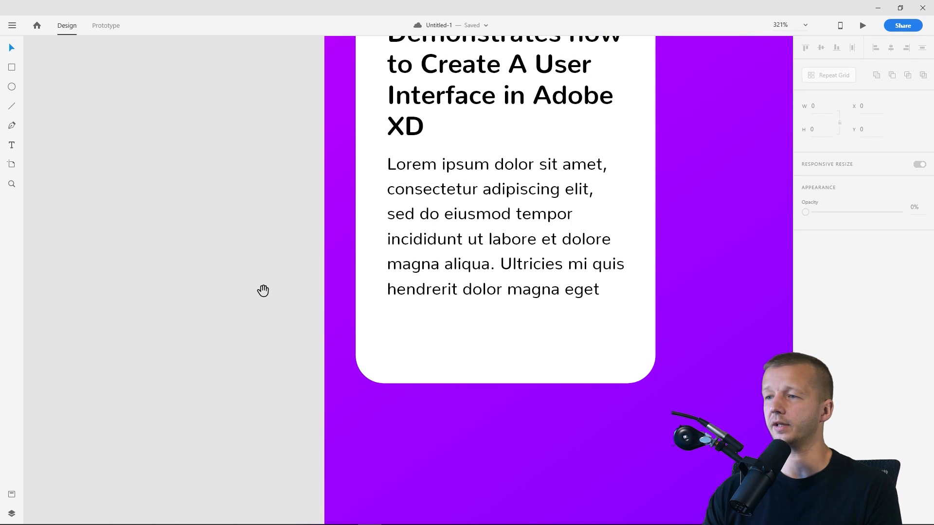
scroll(273, 264, down, 3)
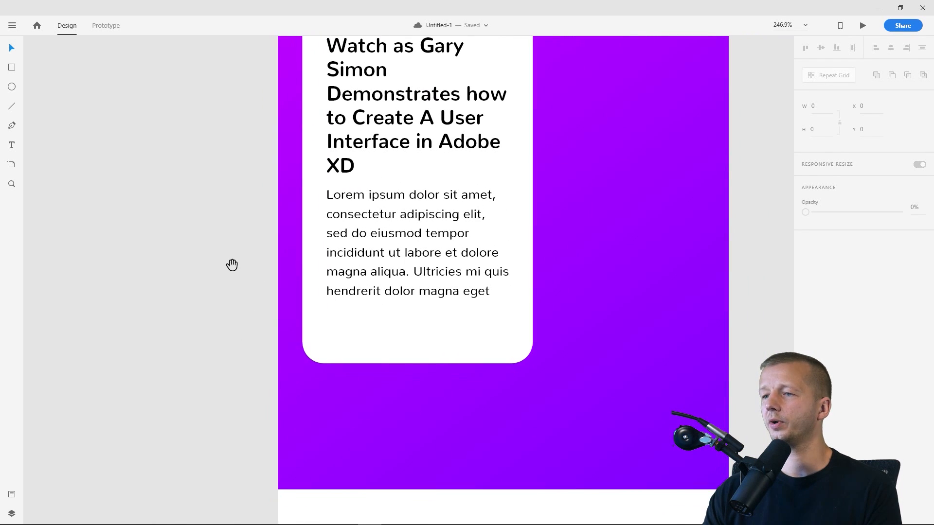
click(416, 360)
mouse_move(417, 363)
mouse_down()
mouse_move(417, 343)
mouse_move(416, 353)
mouse_up()
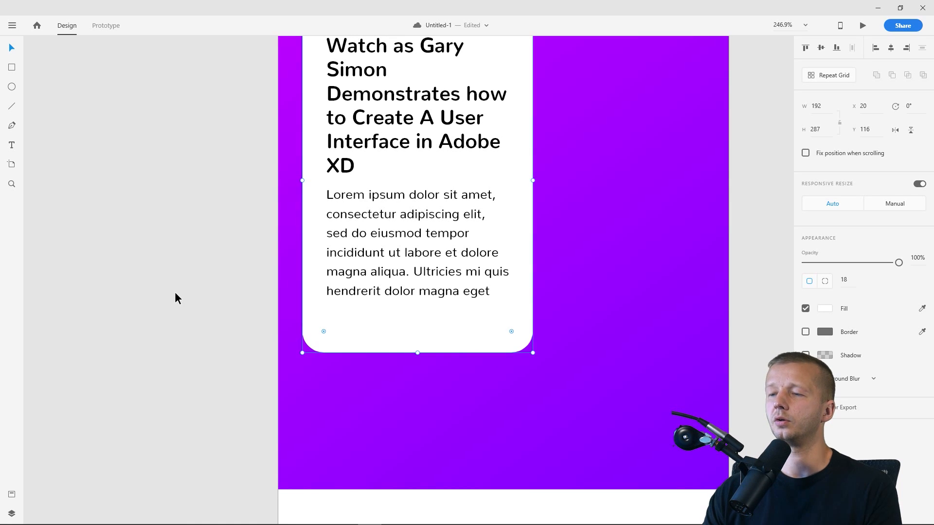
- Duplicate the white card and shrink the copy to about 166 by 50 at X 33, Y 371, overlapping the card's lower edge
scroll(174, 292, down, 4)
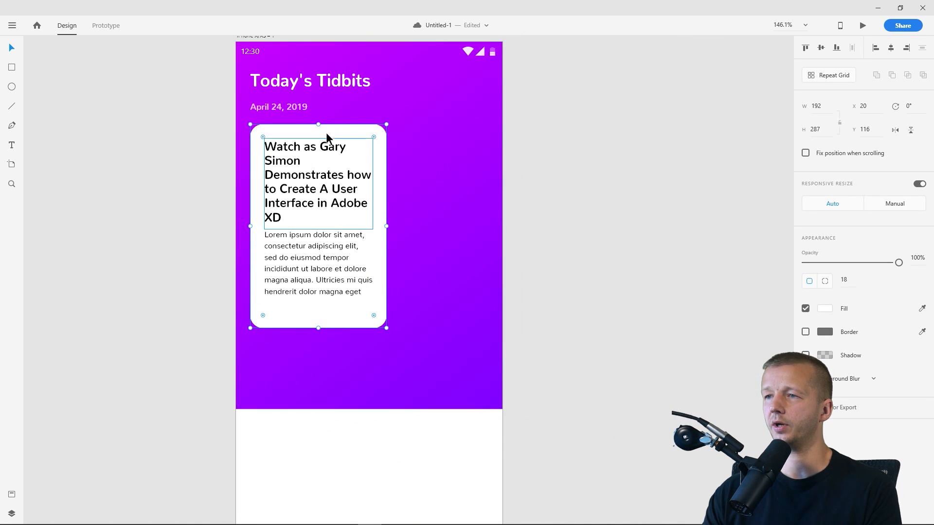
drag(318, 125, 314, 292)
drag(386, 311, 337, 322)
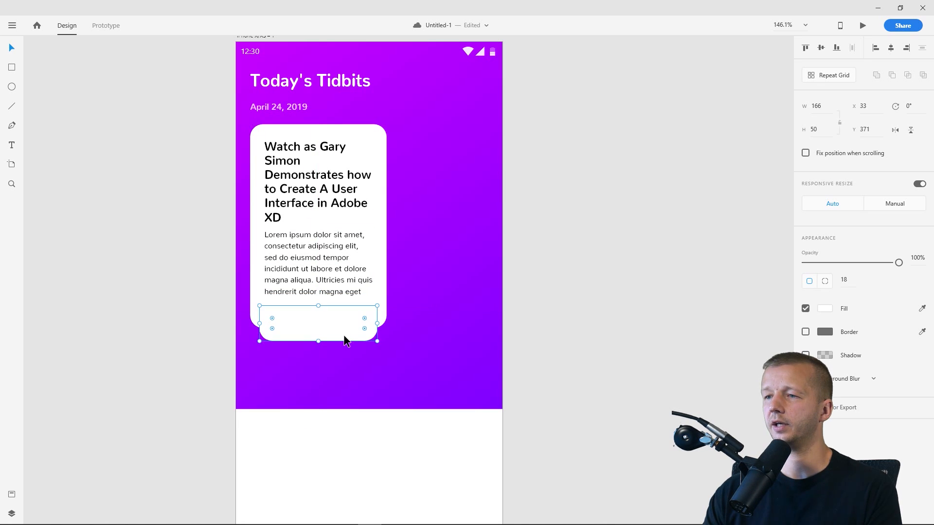
click(677, 307)
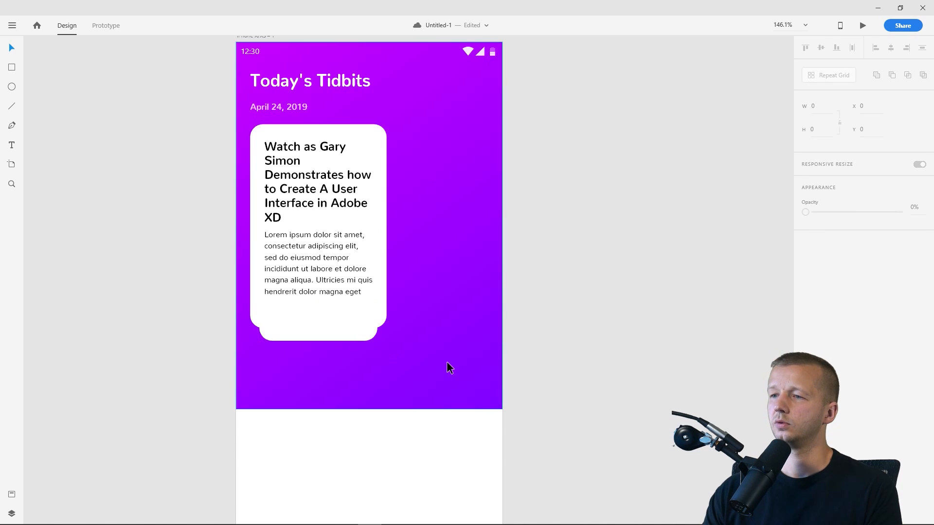
- Fill the small rectangle with a purple sampled from the gradient, lightened to #DD92FF
click(343, 336)
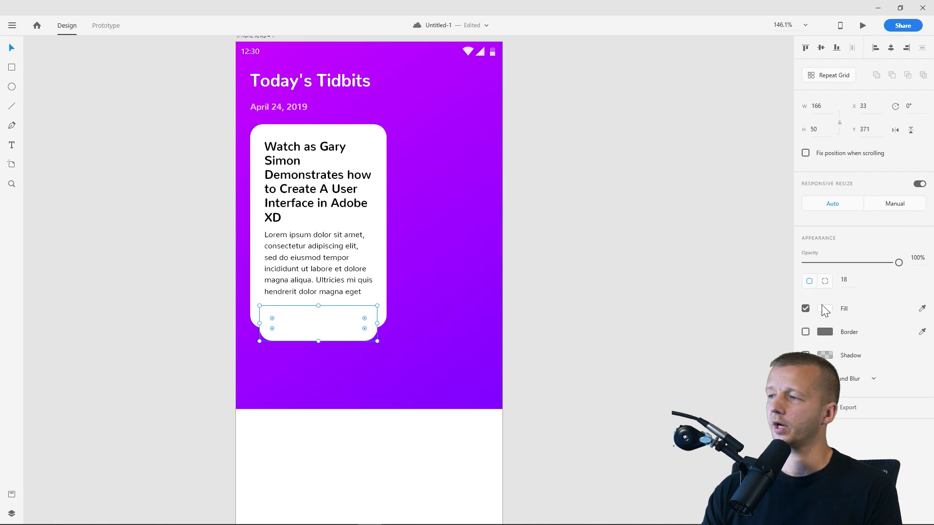
click(922, 309)
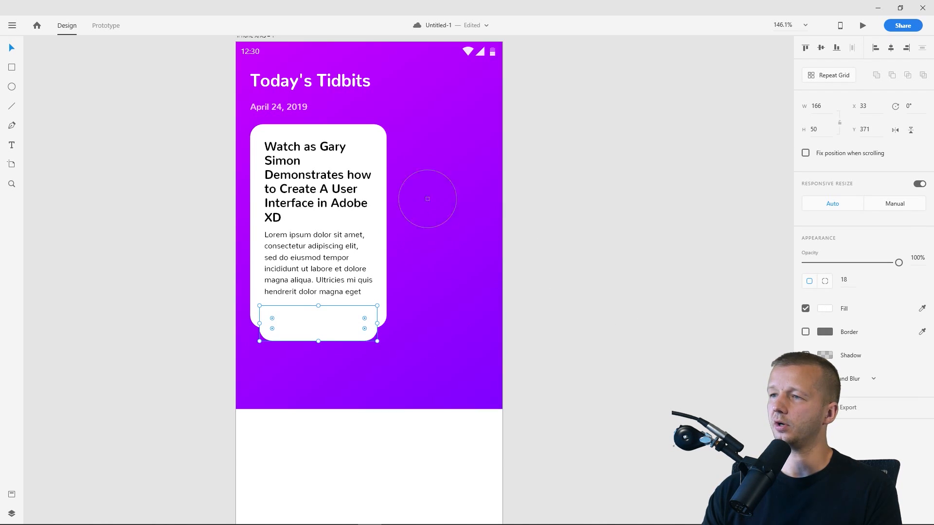
click(406, 106)
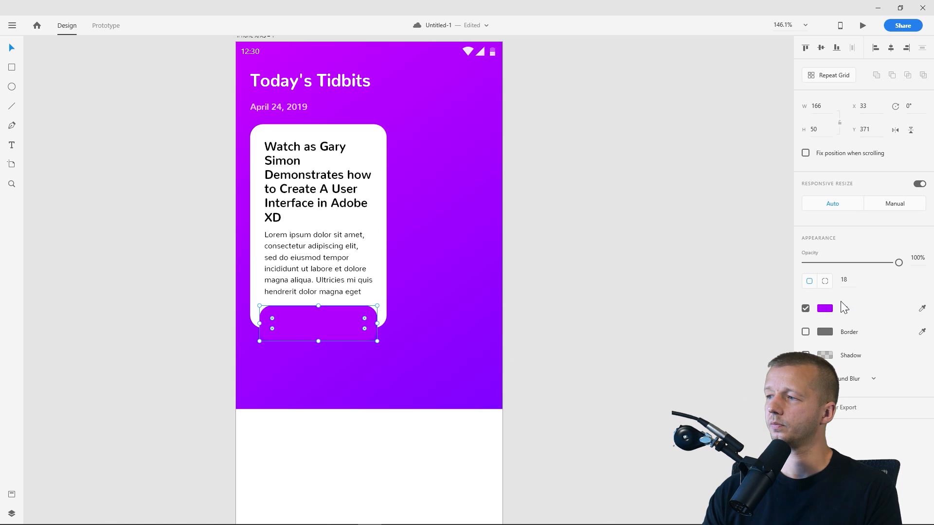
click(828, 311)
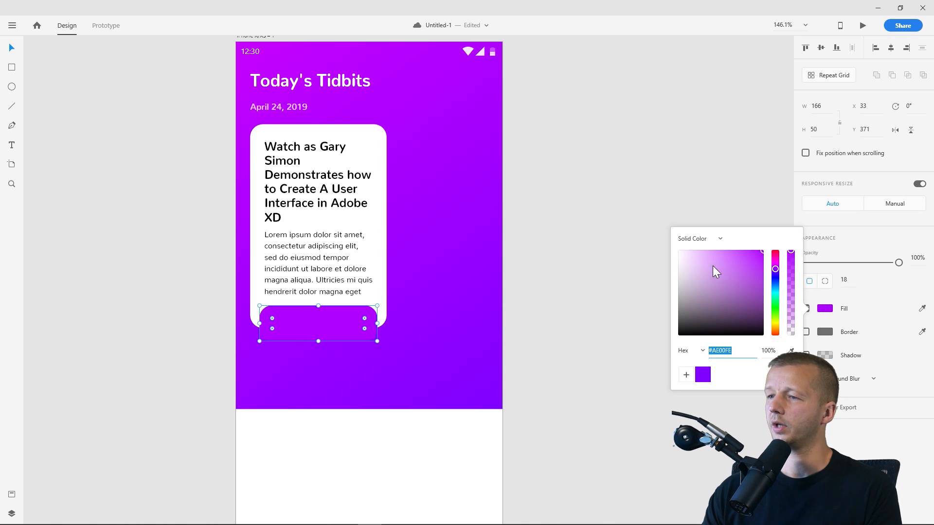
drag(734, 255, 713, 244)
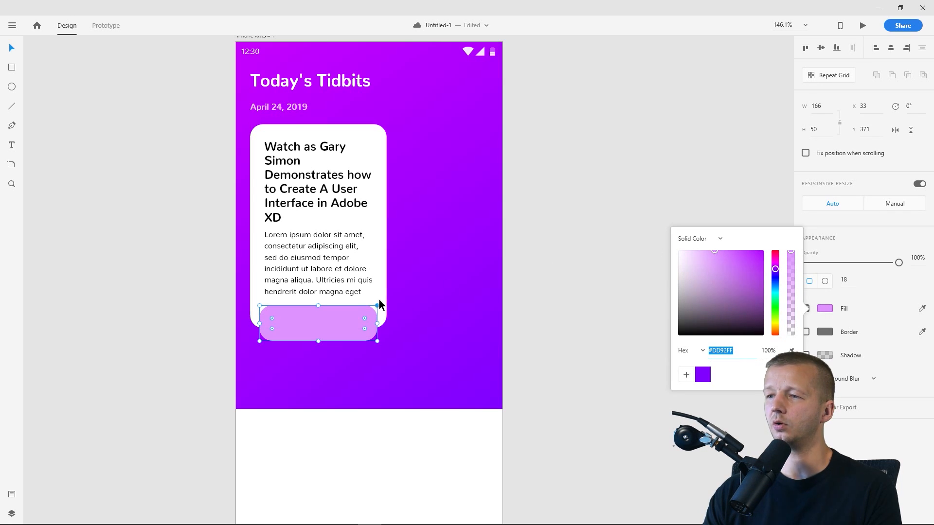
click(375, 304)
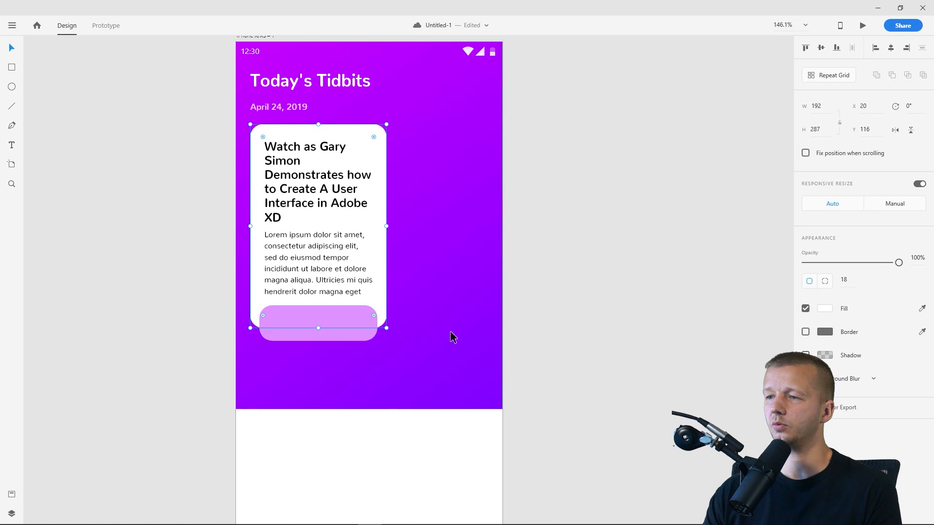
click(413, 351)
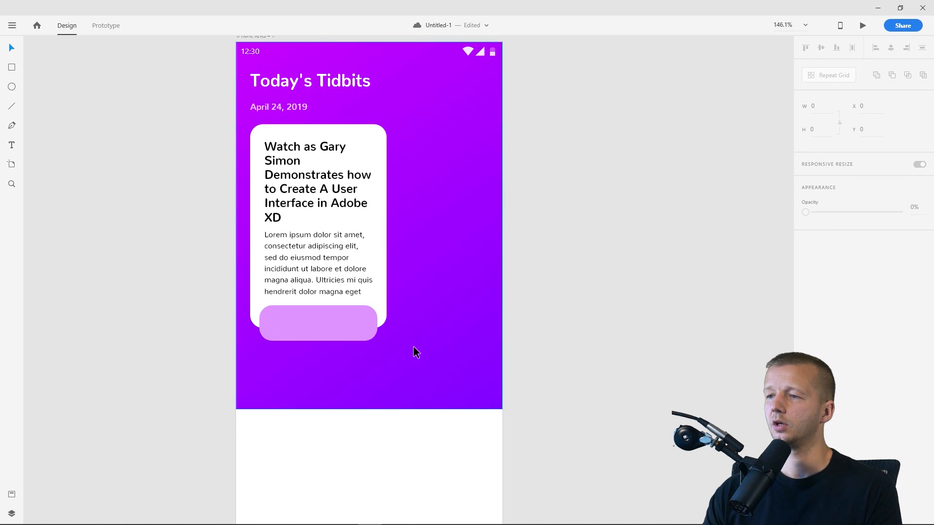
- Reduce the light purple rectangle's corner radius to 12
click(293, 325)
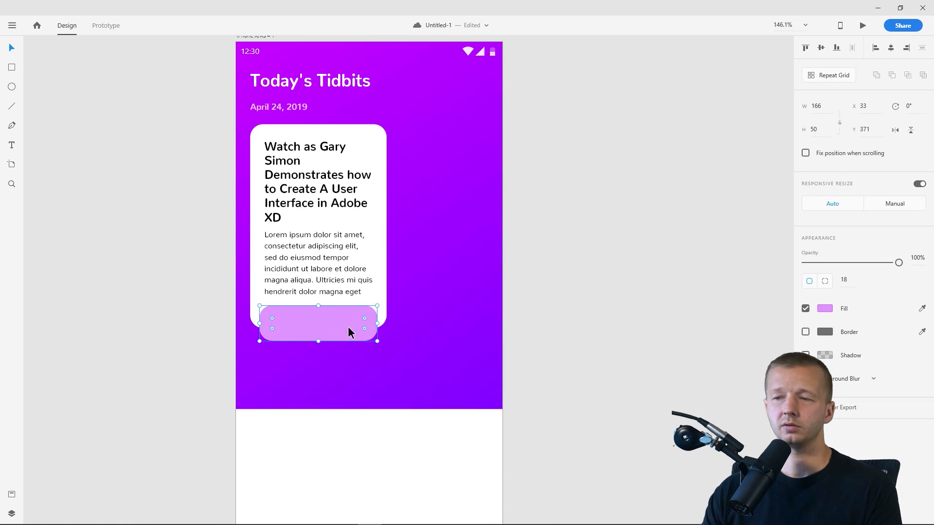
drag(364, 318, 370, 313)
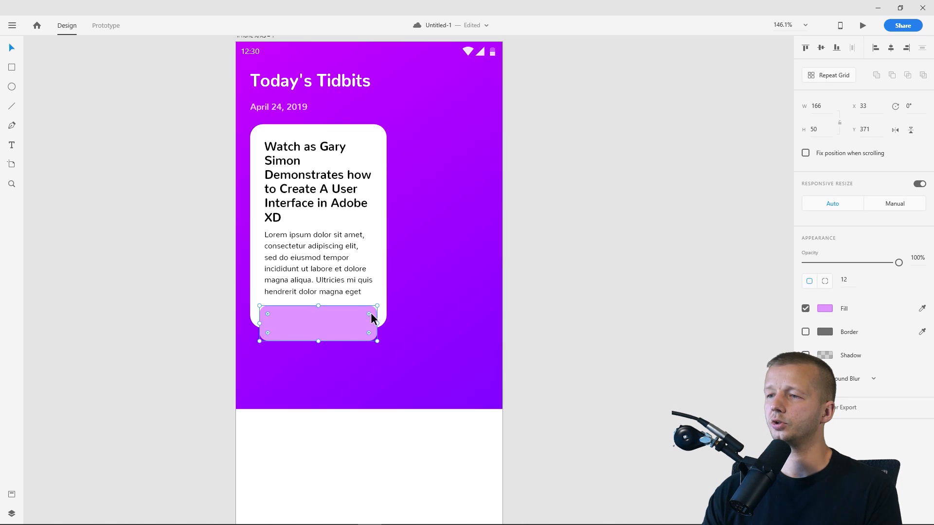
click(675, 354)
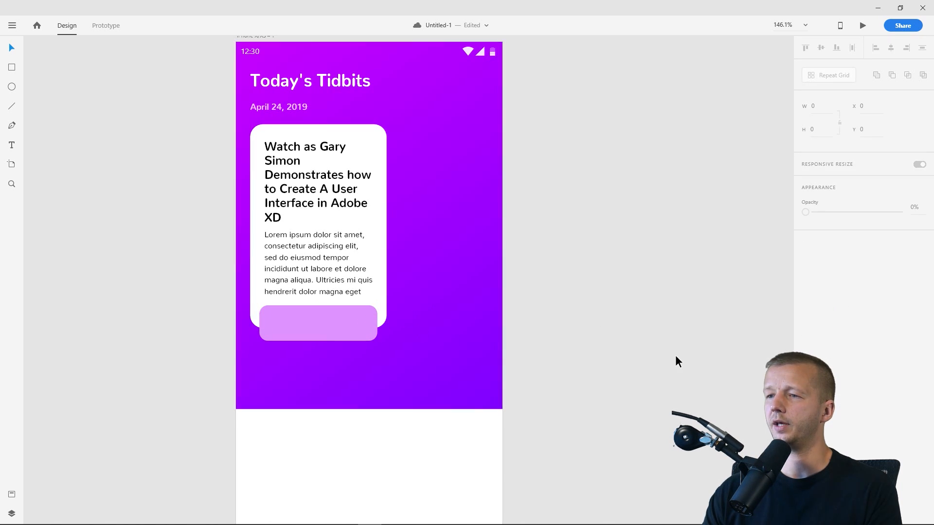
- Draw a borderless white rectangle about 21 by 14 with corner radius 4 inside the light purple button, near its left end
drag(352, 329, 467, 326)
click(598, 332)
scroll(343, 319, up, 4)
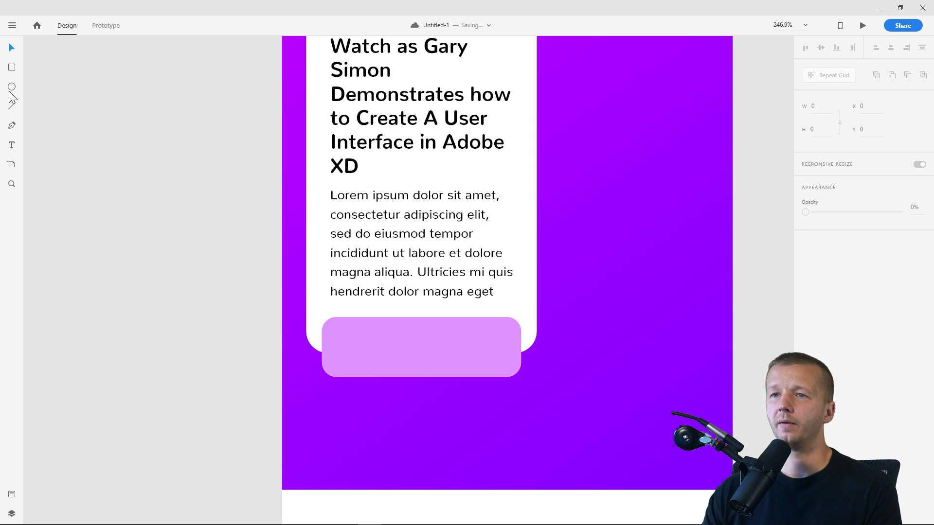
scroll(346, 350, up, 6)
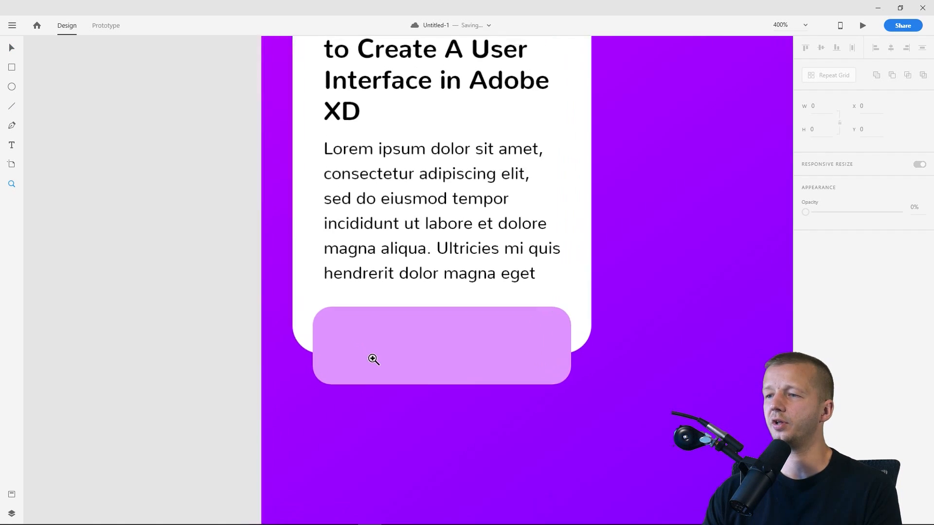
drag(417, 356, 360, 290)
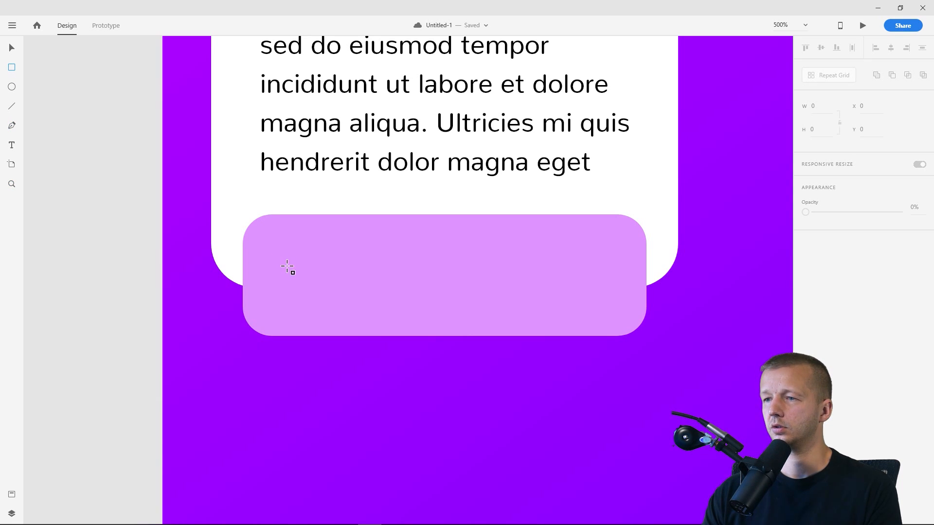
mouse_move(275, 253)
mouse_down()
mouse_move(345, 292)
mouse_move(329, 293)
mouse_move(316, 264)
mouse_up()
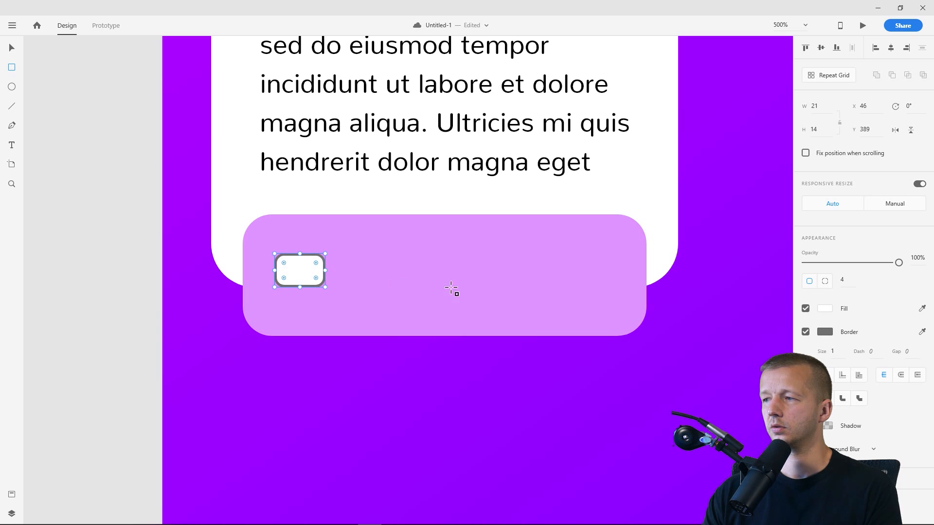
click(805, 332)
click(12, 47)
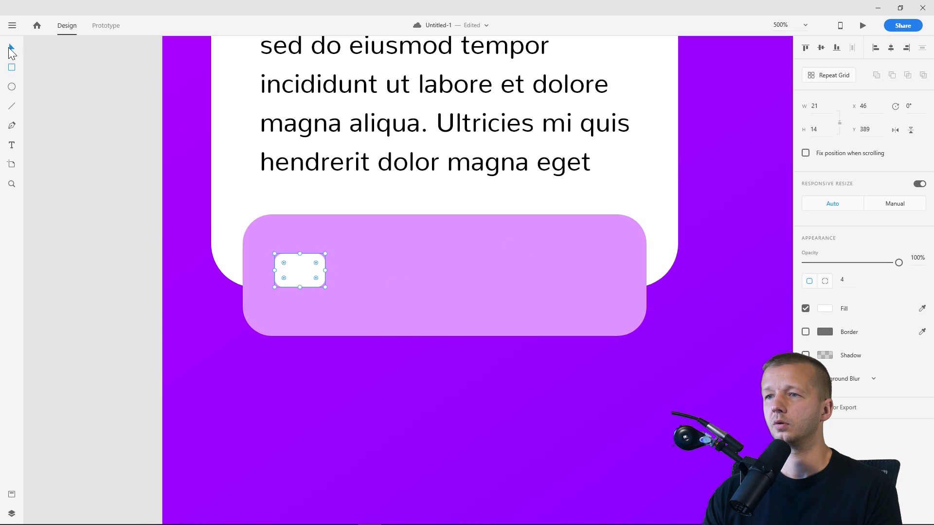
- Draw a closed triangular tail with the Pen tool at the lower-right corner of the small white rounded rectangle
scroll(215, 253, up, 2)
scroll(215, 254, up, 5)
drag(329, 302, 169, 201)
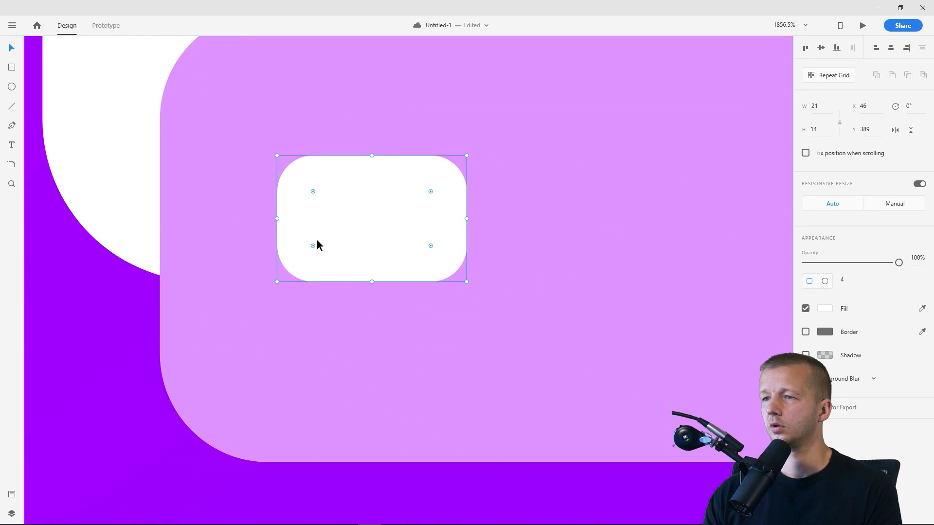
click(12, 125)
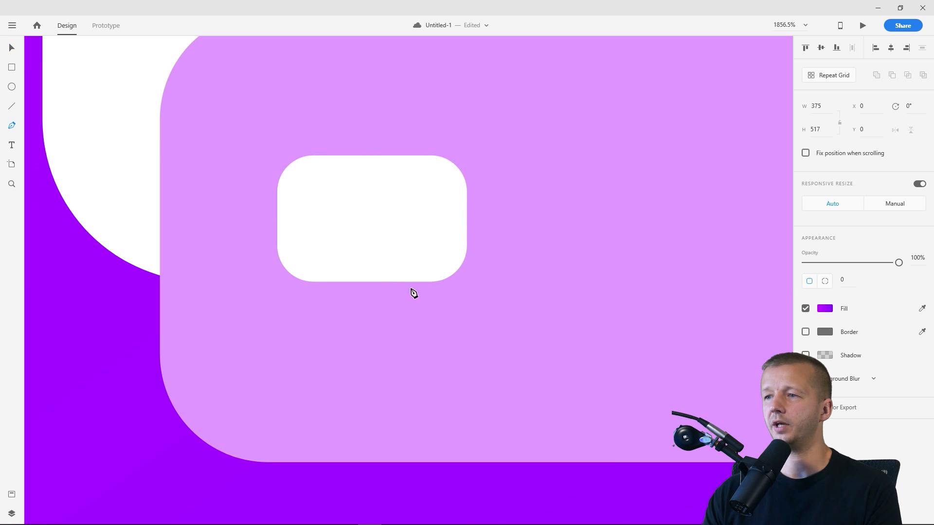
click(467, 247)
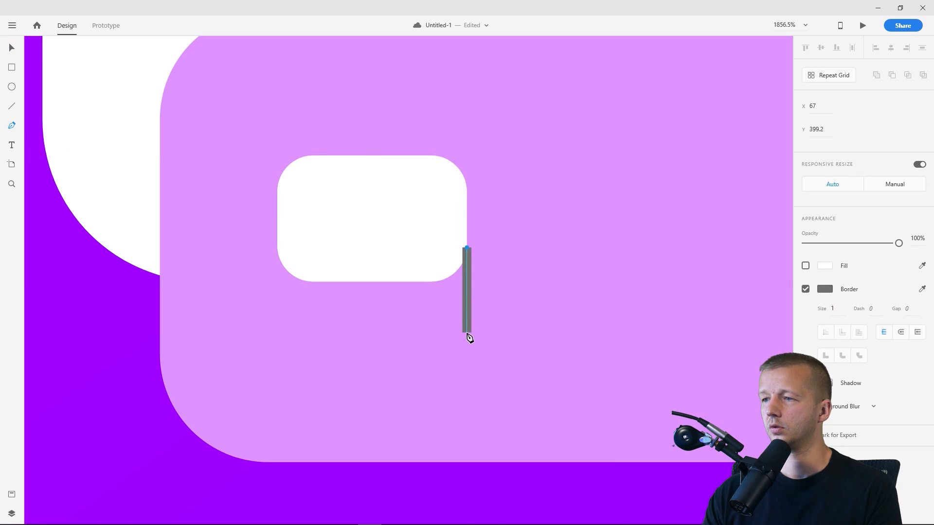
click(466, 333)
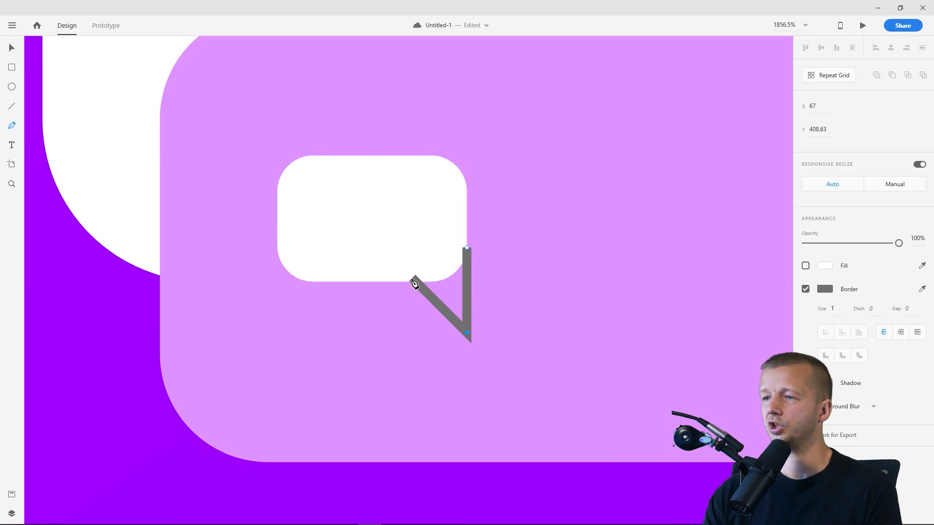
click(466, 247)
key(v)
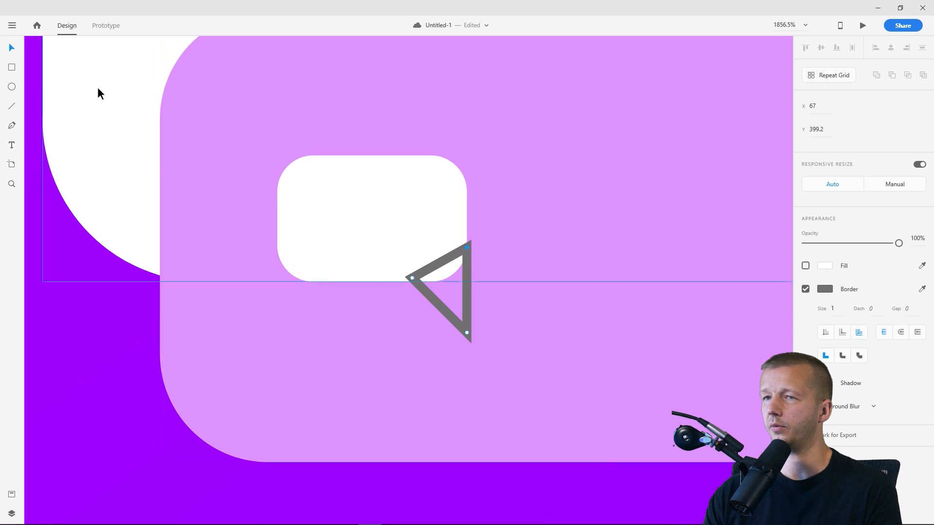
- Remove the triangular tail's border and turn on its white fill
click(805, 289)
click(805, 266)
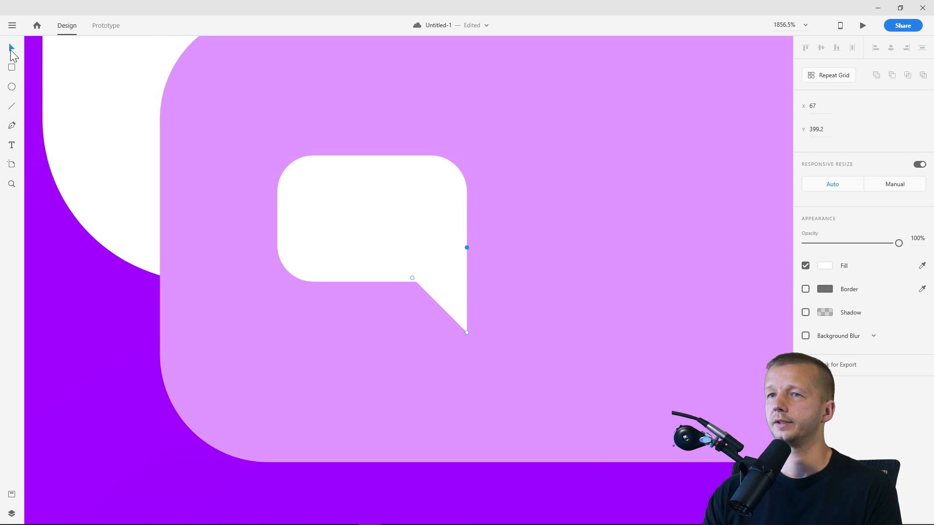
click(92, 322)
scroll(514, 274, down, 5)
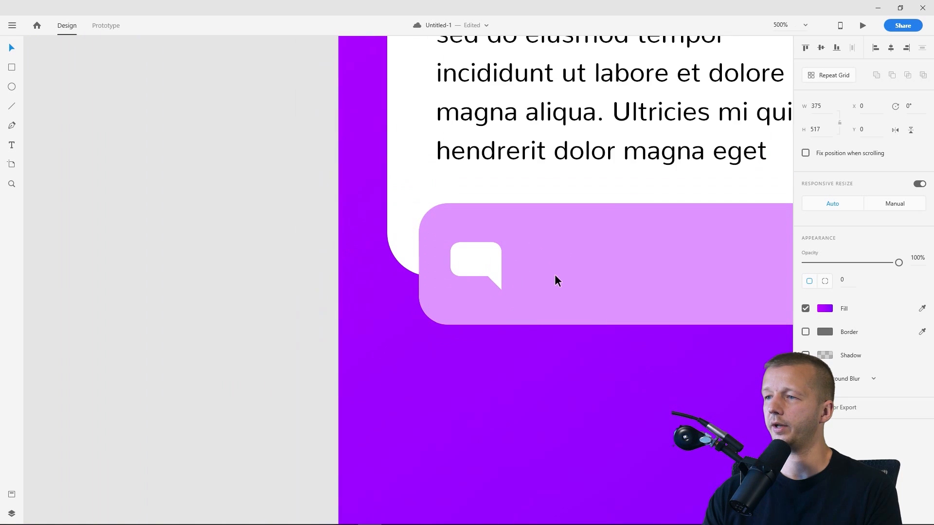
- Group the small white rounded rectangle and its triangular tail into one comment icon
click(497, 279)
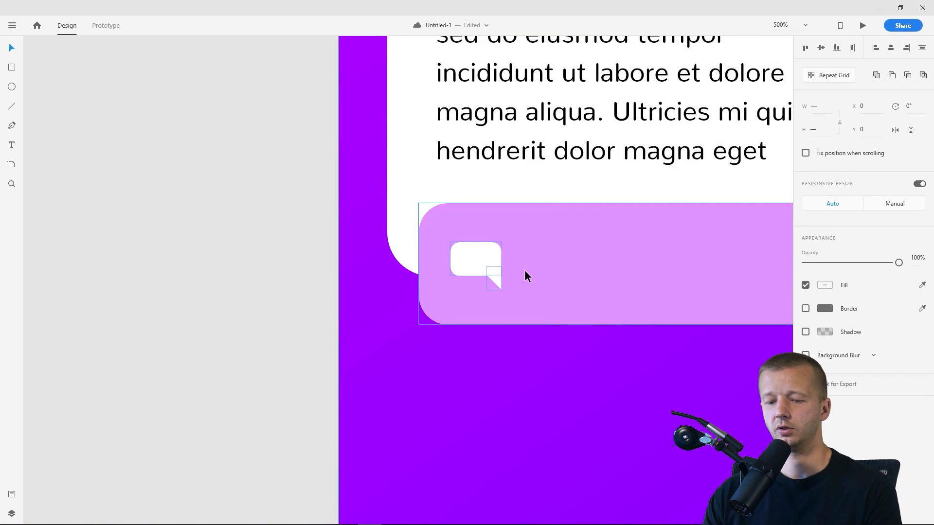
scroll(557, 273, down, 2)
scroll(556, 273, down, 1)
drag(564, 278, 491, 284)
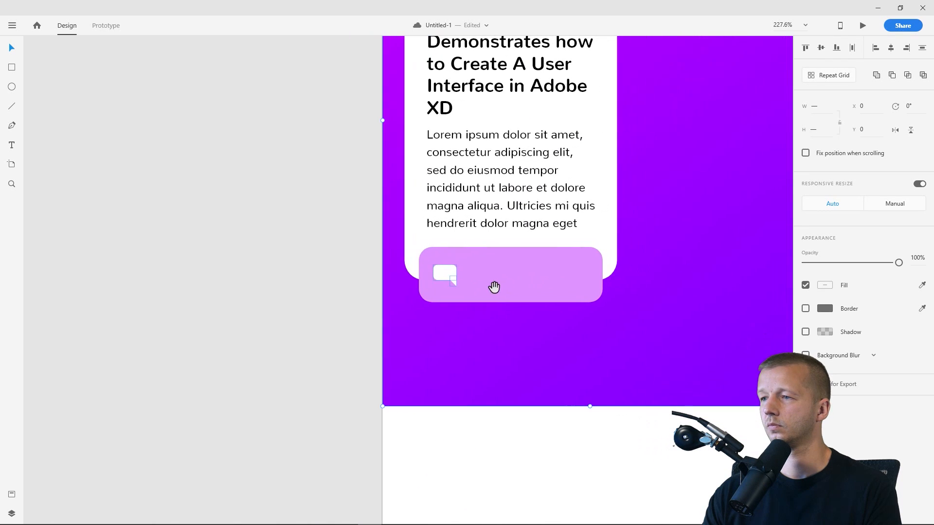
key(Escape)
click(445, 277)
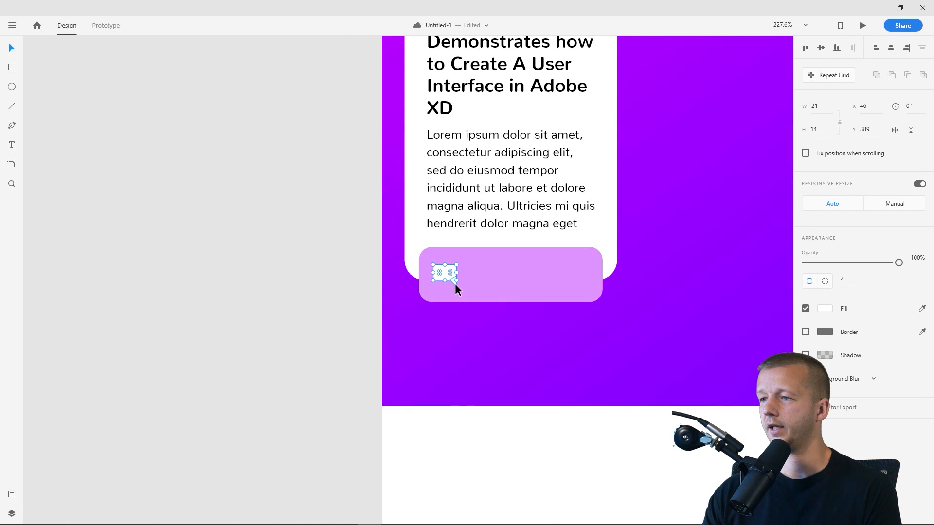
shift+click(454, 287)
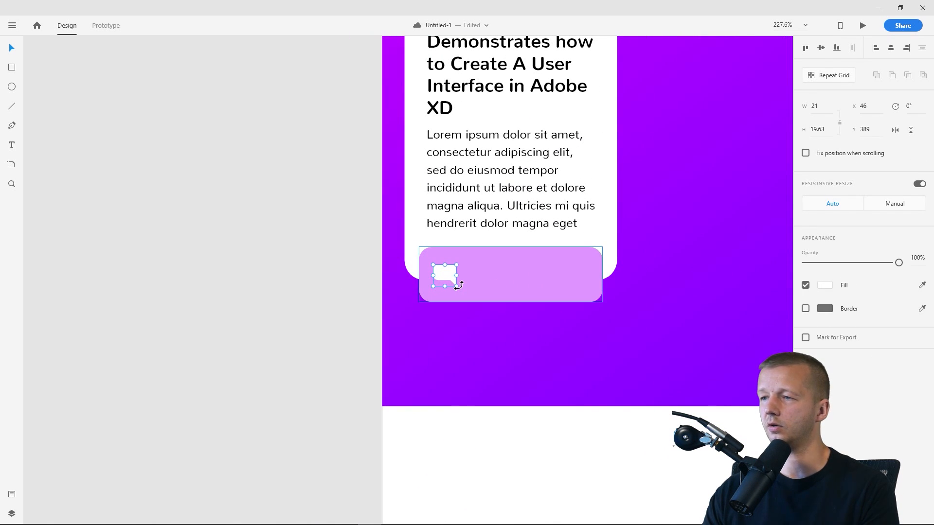
- Shrink the comment icon to about 13.88 by 12.97 and position it at X 46.12, Y 393.66 on the purple button
click(334, 272)
scroll(331, 262, down, 1)
drag(332, 262, 248, 326)
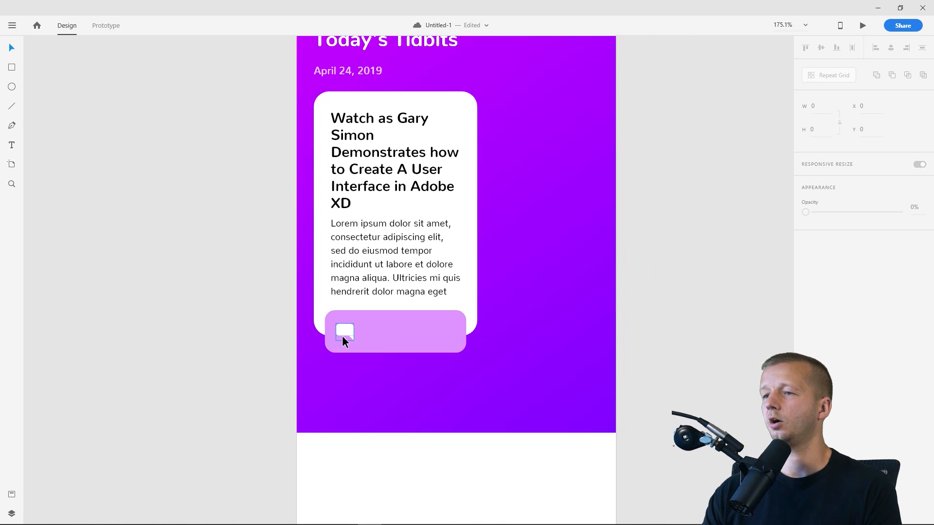
click(341, 327)
drag(336, 322, 342, 332)
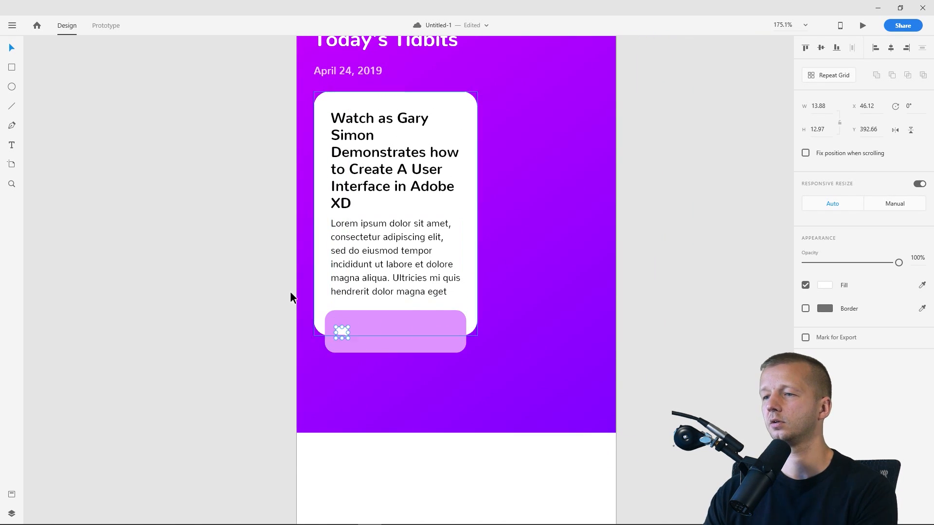
key(Right)
key(Down)
key(Right)
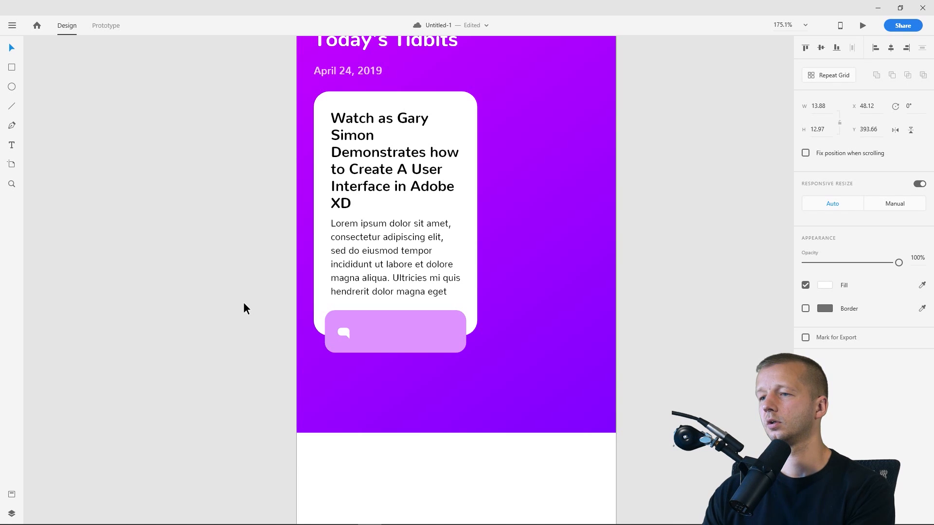
key(Left)
key(Left)
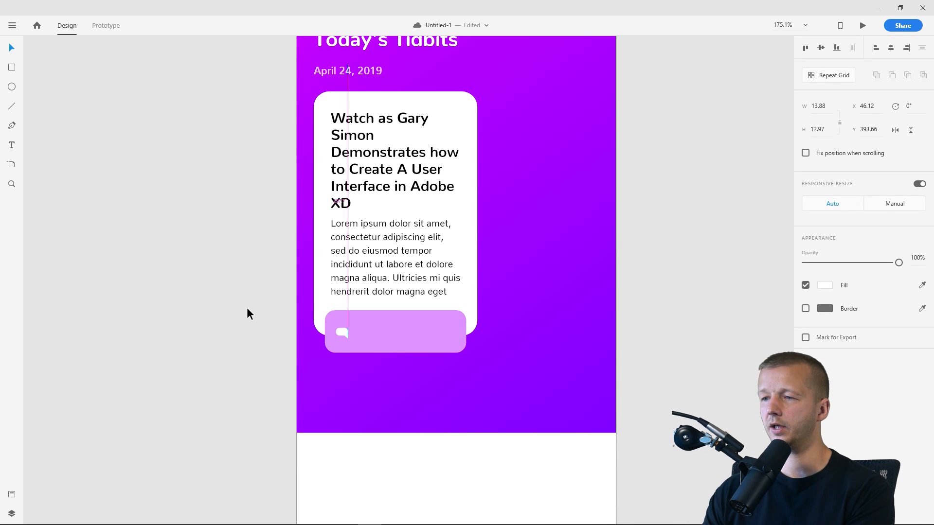
click(247, 308)
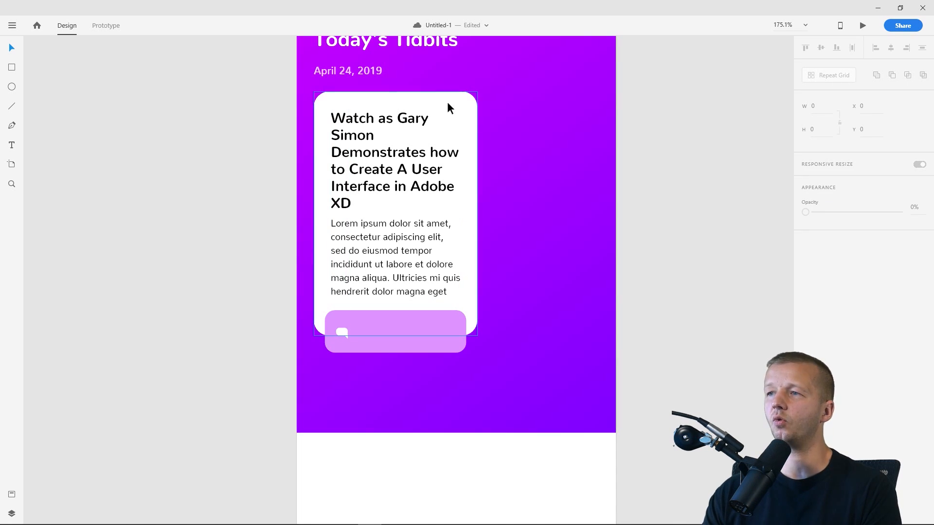
- Move the card's body text down to Y 267 and set its font size to 10
click(357, 229)
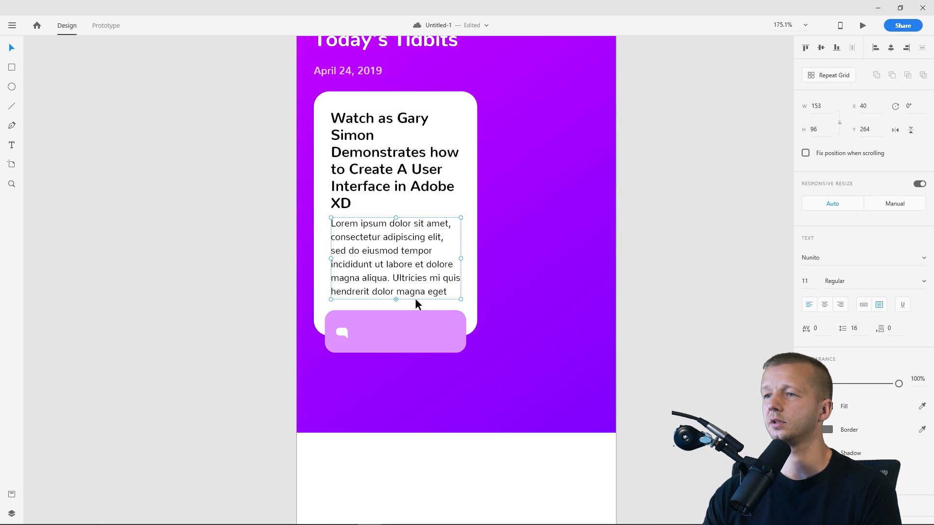
click(287, 221)
click(391, 271)
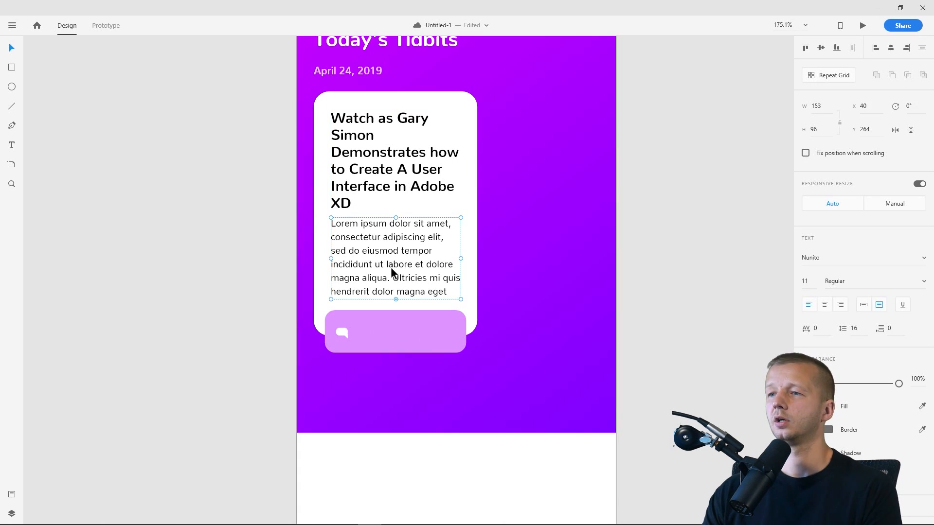
key(Right)
key(Left)
key(Down)
key(Down)
key(Down)
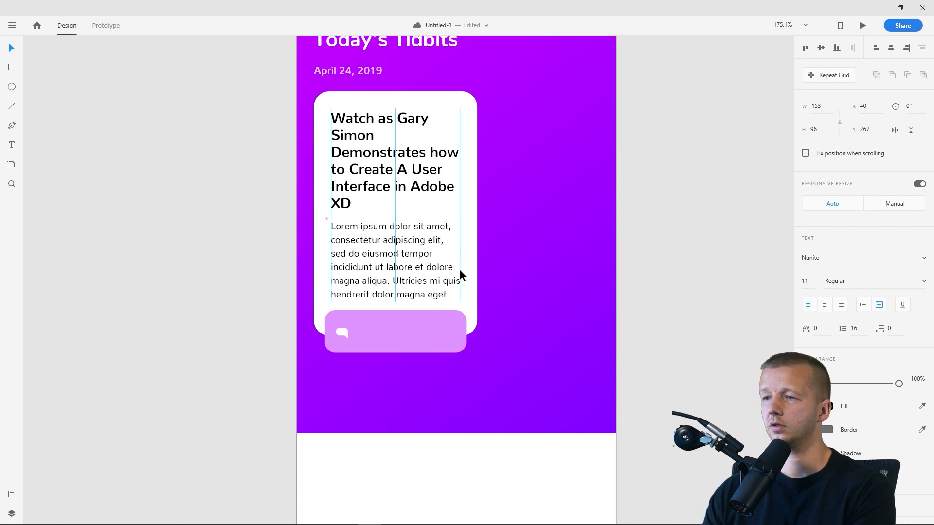
click(692, 249)
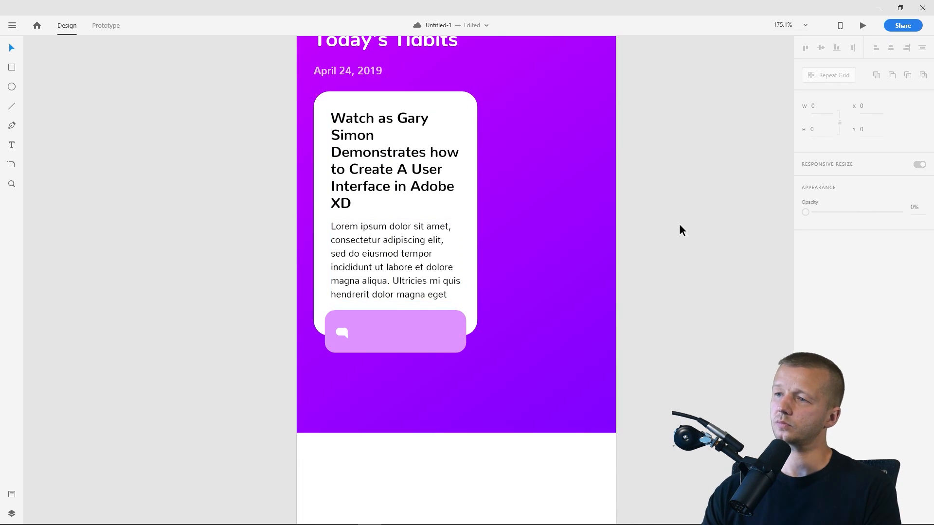
click(429, 246)
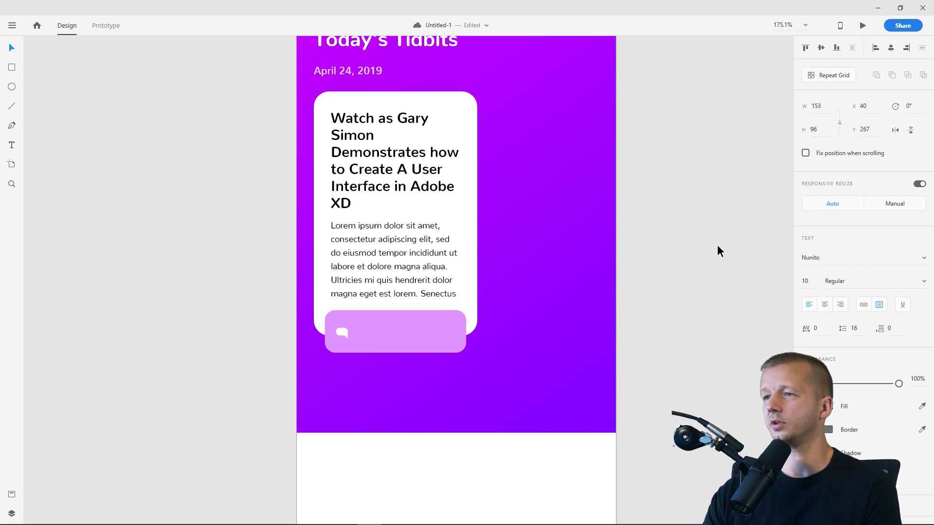
click(701, 229)
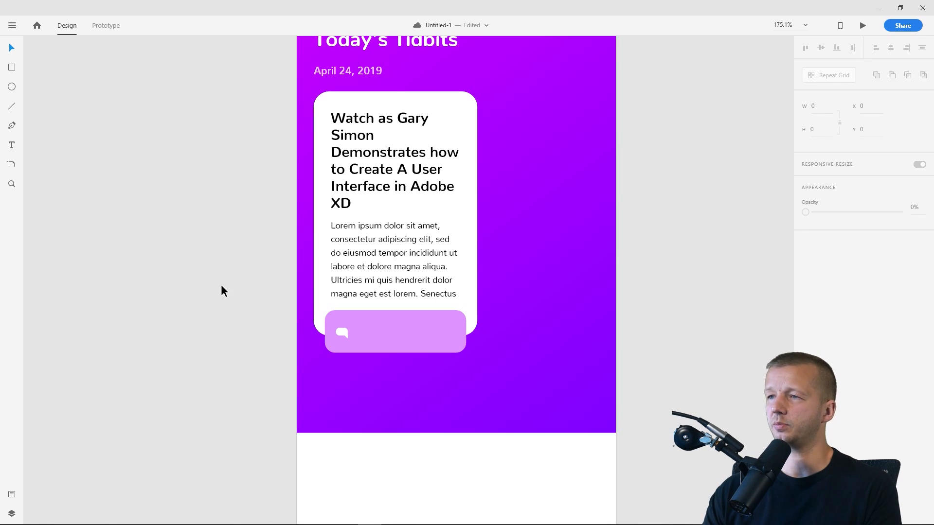
- Nudge the comment icon a few pixels to the right within the light purple button
scroll(220, 284, down, 2)
scroll(231, 278, down, 2)
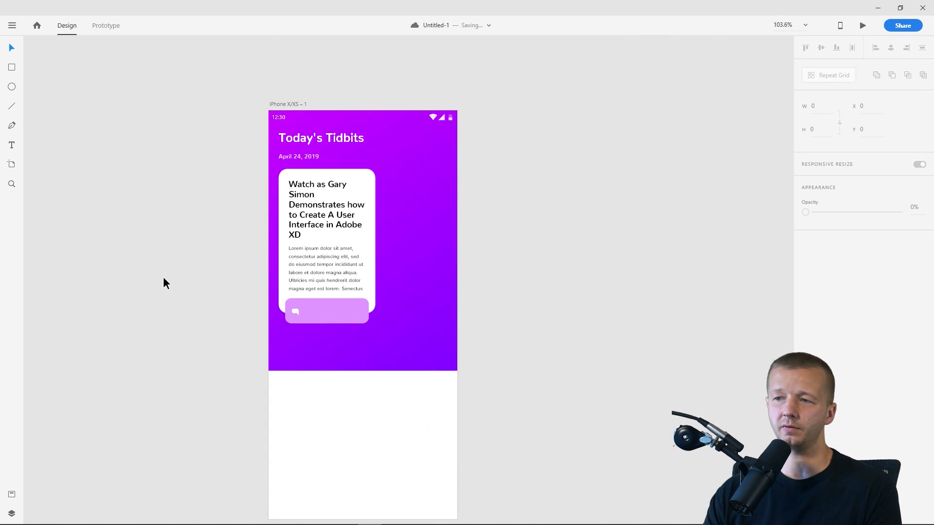
scroll(190, 292, up, 5)
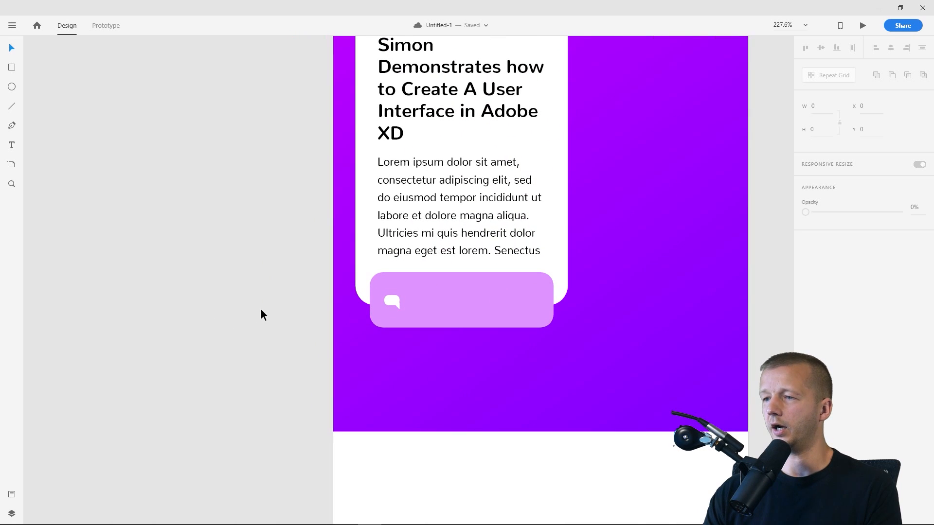
scroll(261, 308, up, 3)
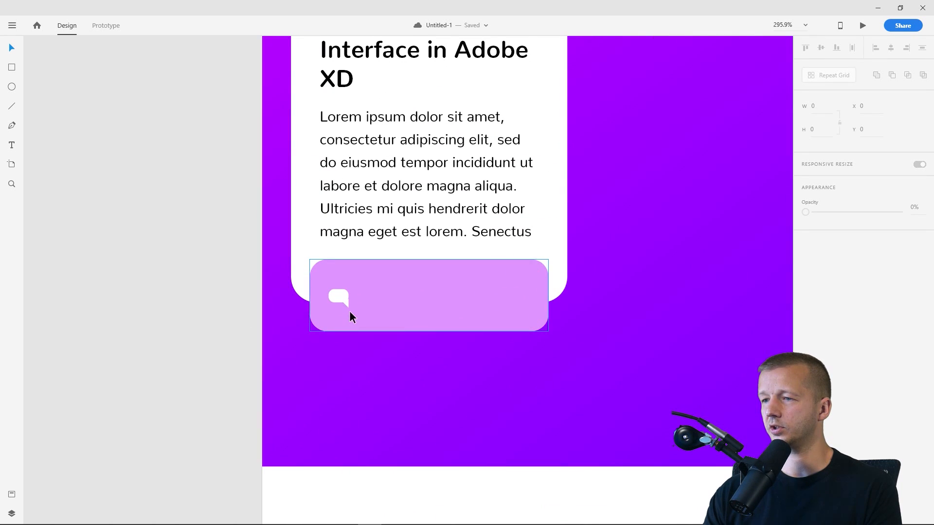
click(344, 295)
drag(348, 293, 358, 296)
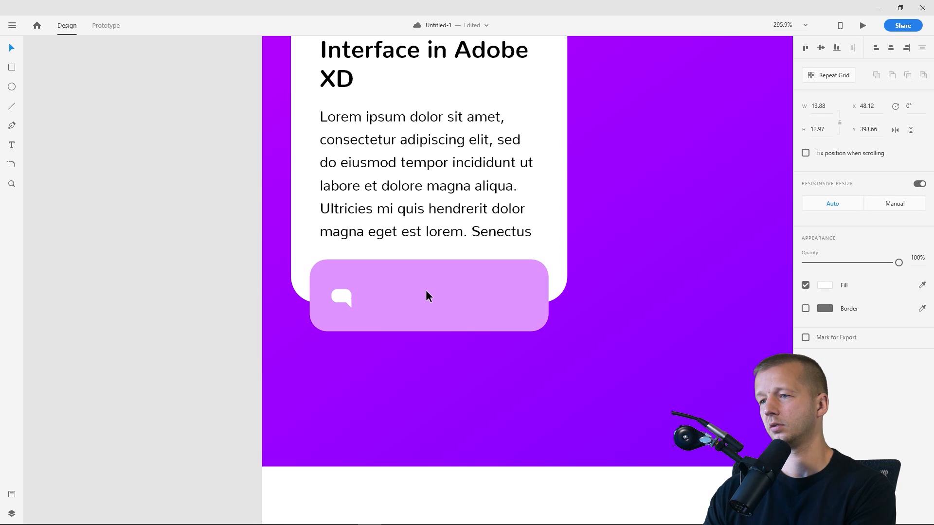
key(Right)
click(187, 277)
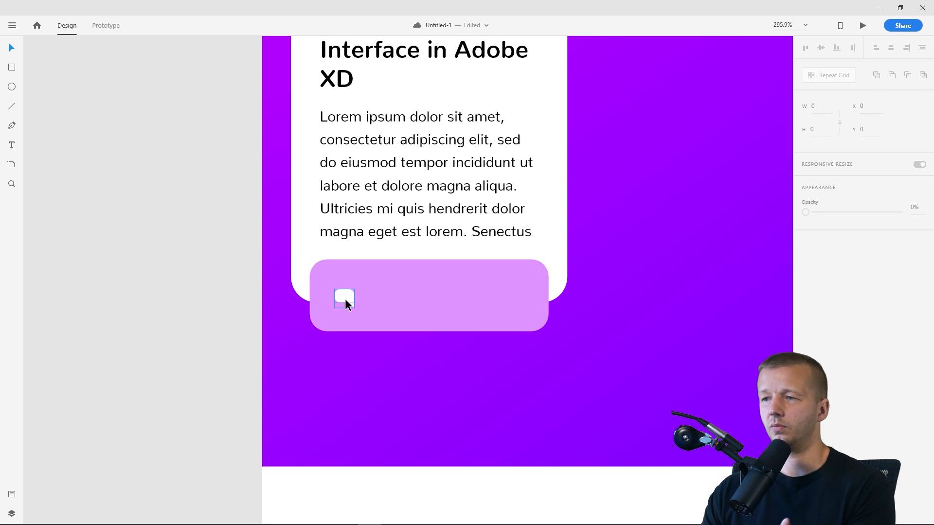
click(345, 298)
click(227, 278)
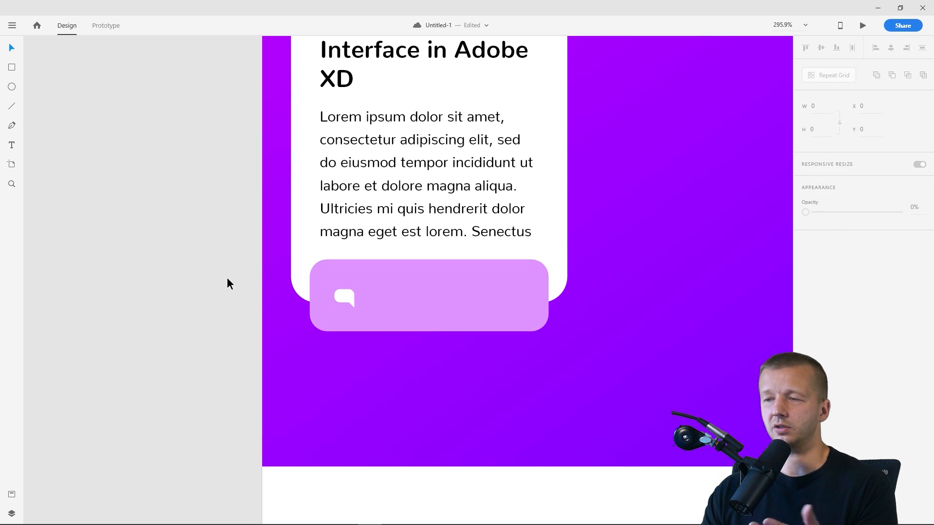
- Add the text "43" just to the right of the comment icon on the light purple button
click(12, 144)
click(365, 299)
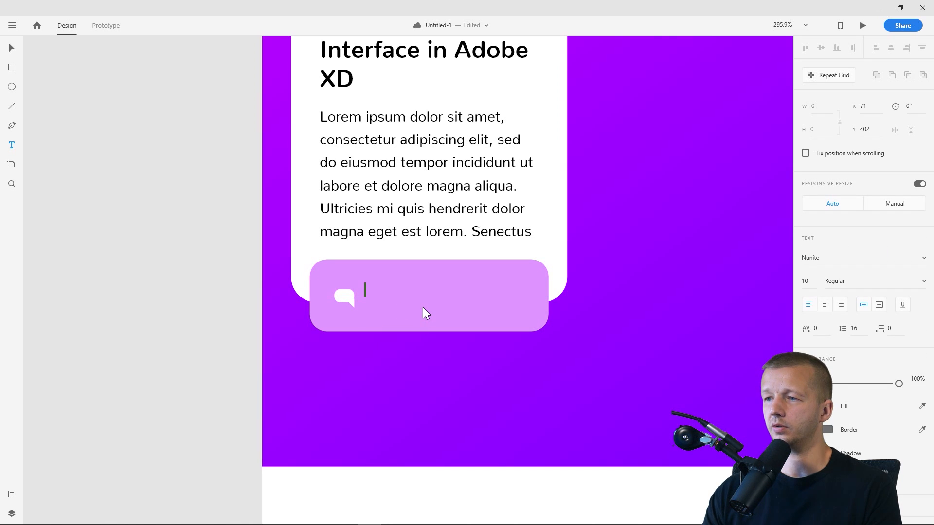
text(43)
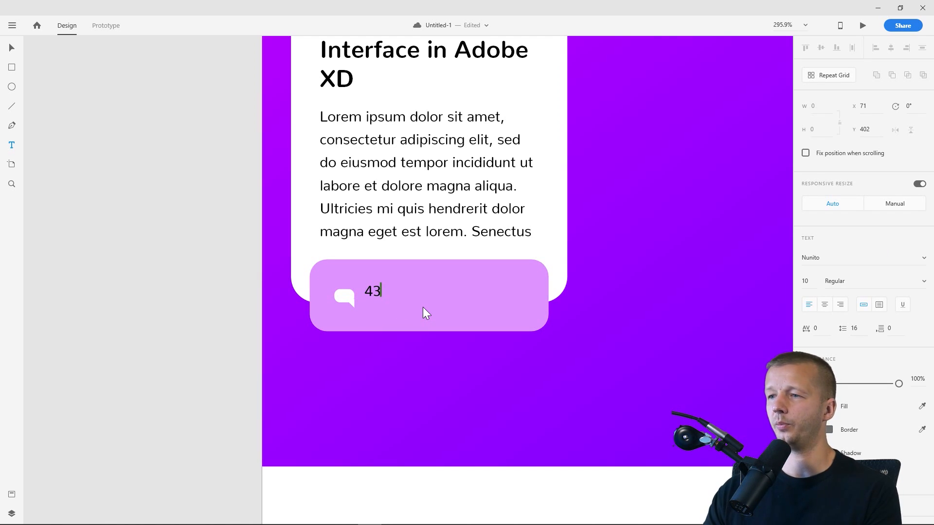
- Finish the text entry and change the fill of the "43" text to white
key(Escape)
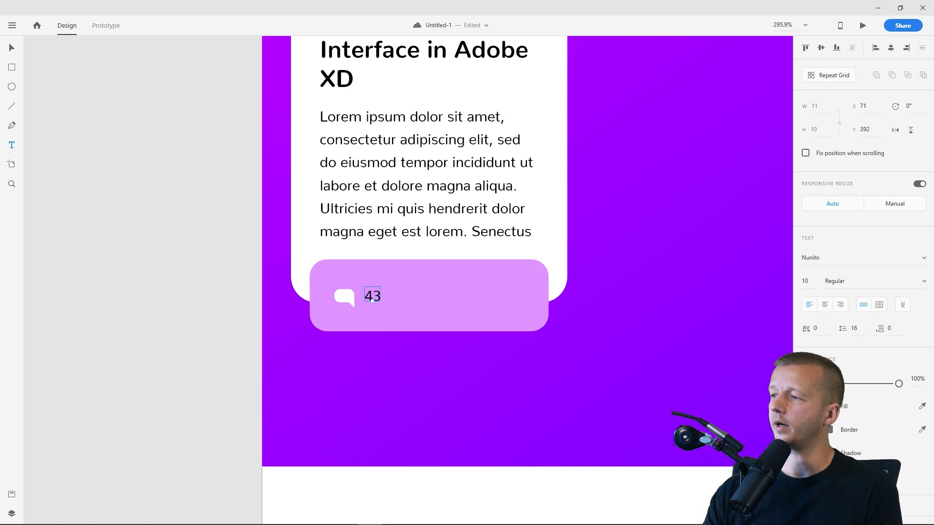
click(828, 406)
drag(721, 364, 678, 340)
click(11, 50)
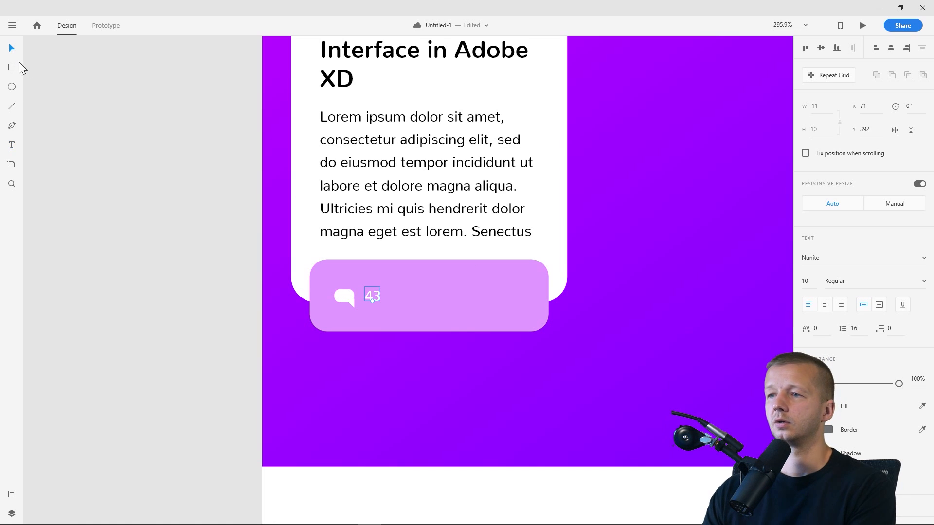
- Nudge the "43" text to X 72, Y 393 so it lines up with the comment icon
key(Down)
key(Down)
key(Right)
key(Right)
key(Left)
key(Up)
click(112, 207)
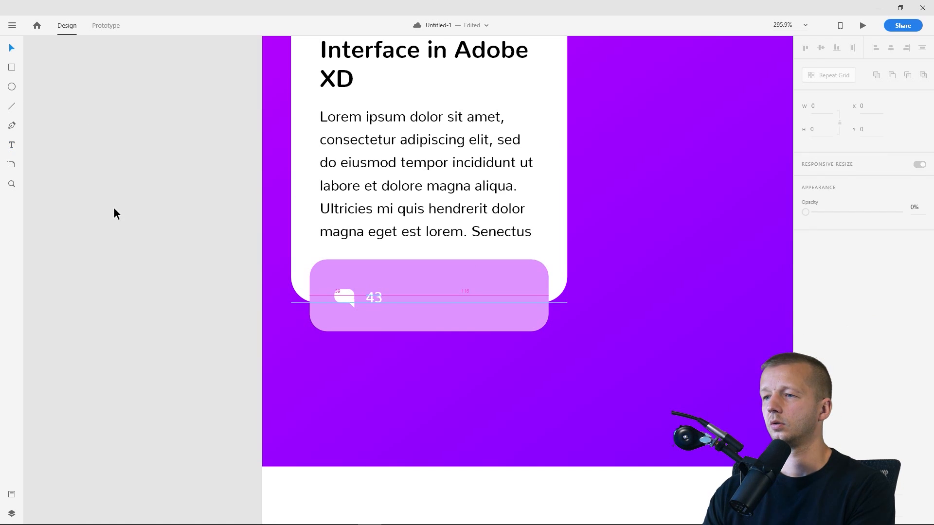
click(427, 285)
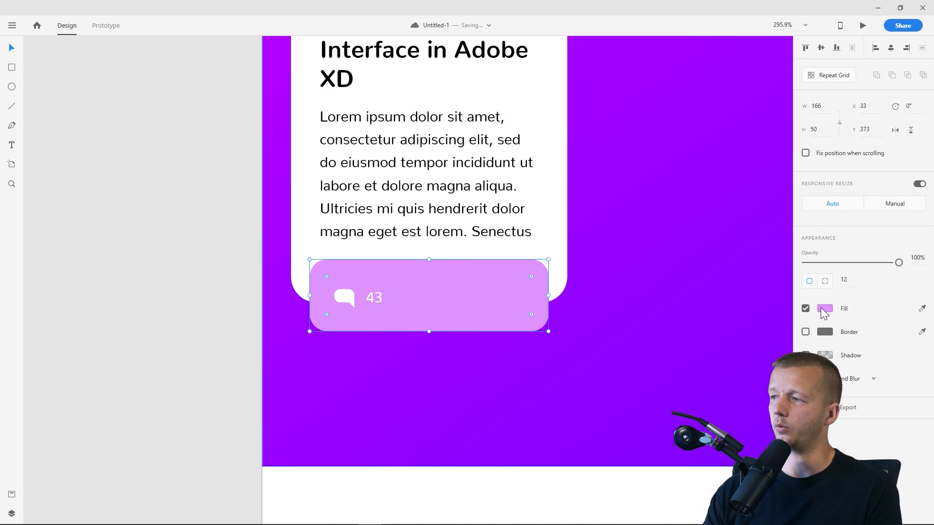
click(824, 308)
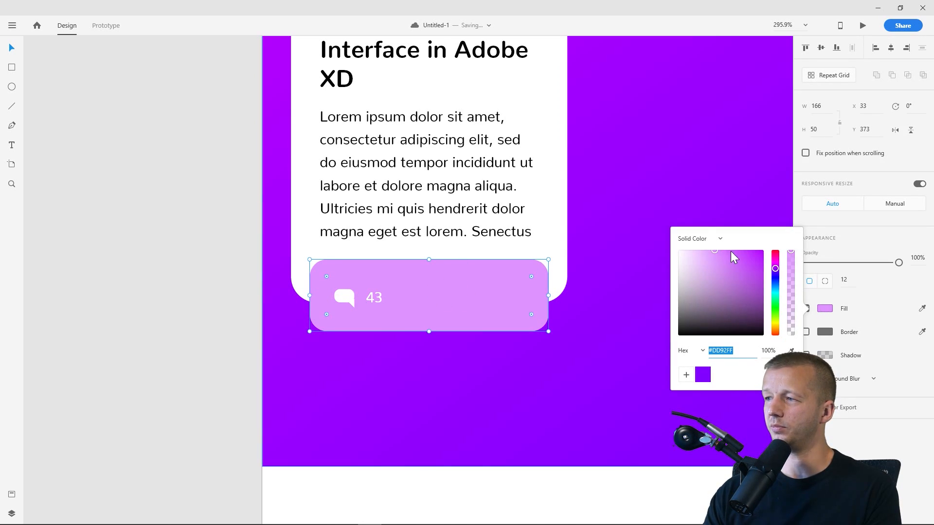
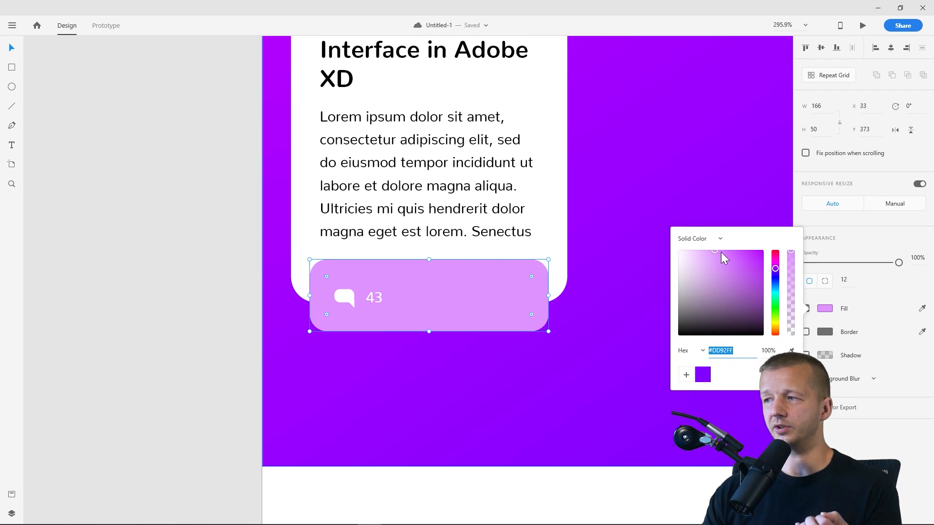
click(208, 281)
double_click(371, 296)
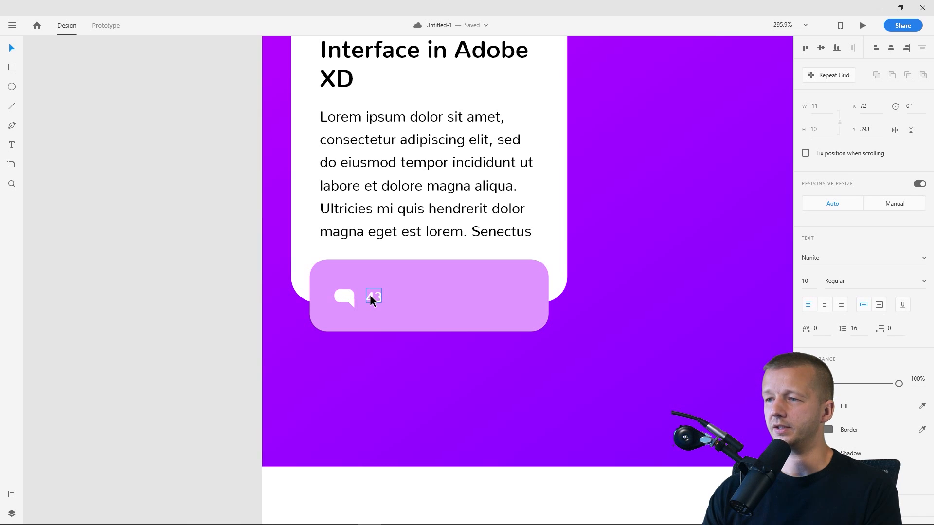
key(Escape)
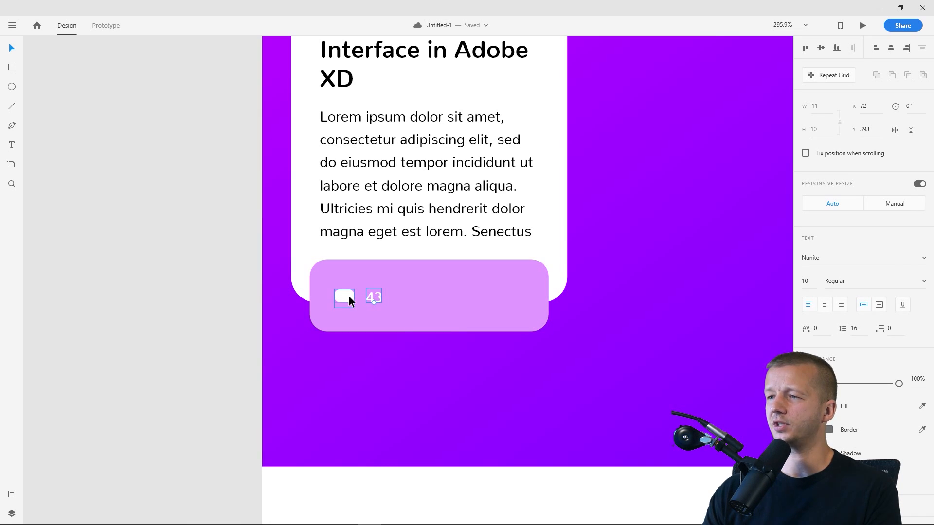
- Try a black fill on the comment icon and undo it
click(348, 296)
click(824, 285)
click(700, 278)
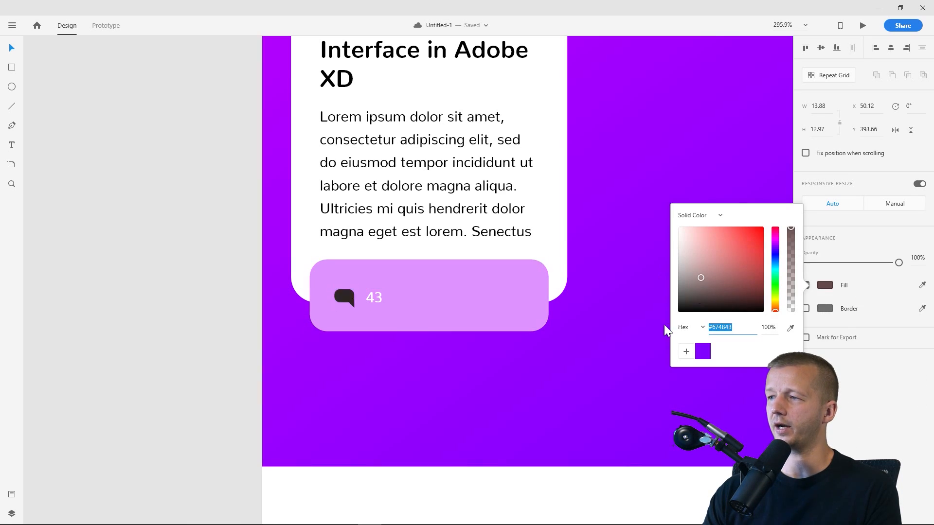
click(201, 306)
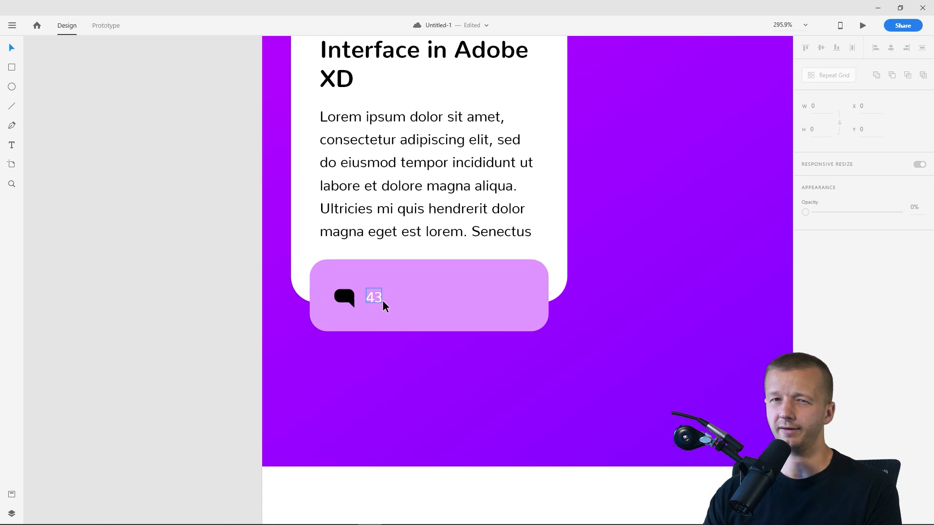
key(ctrl+z)
- Try a black fill on the "43" text and undo it
click(373, 297)
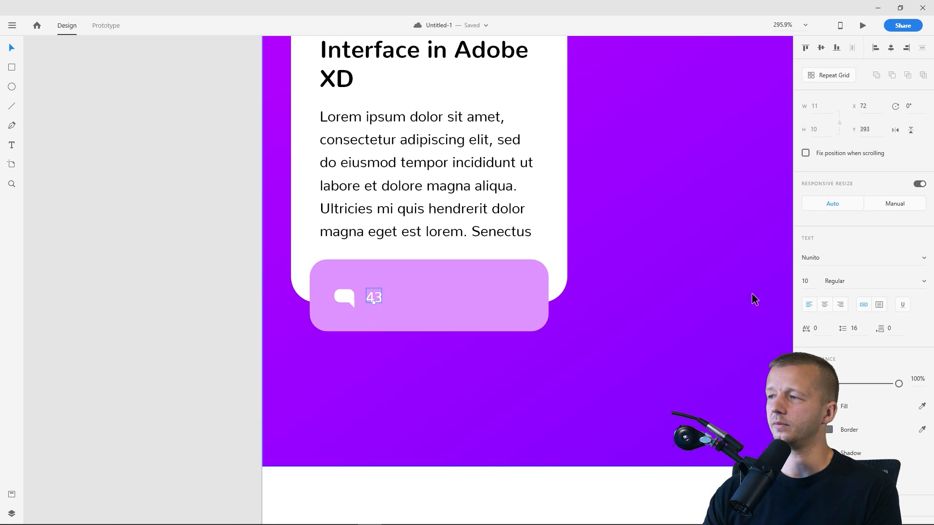
click(829, 406)
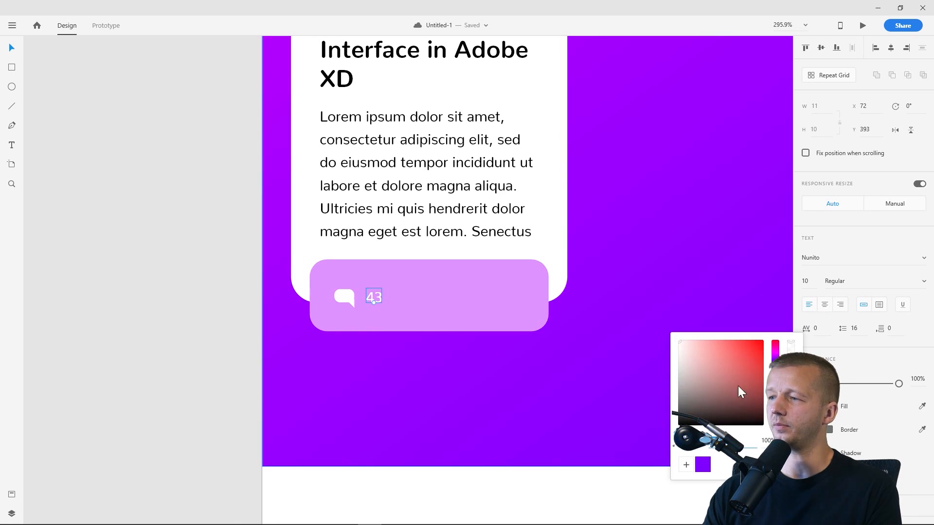
drag(740, 391, 535, 434)
click(161, 285)
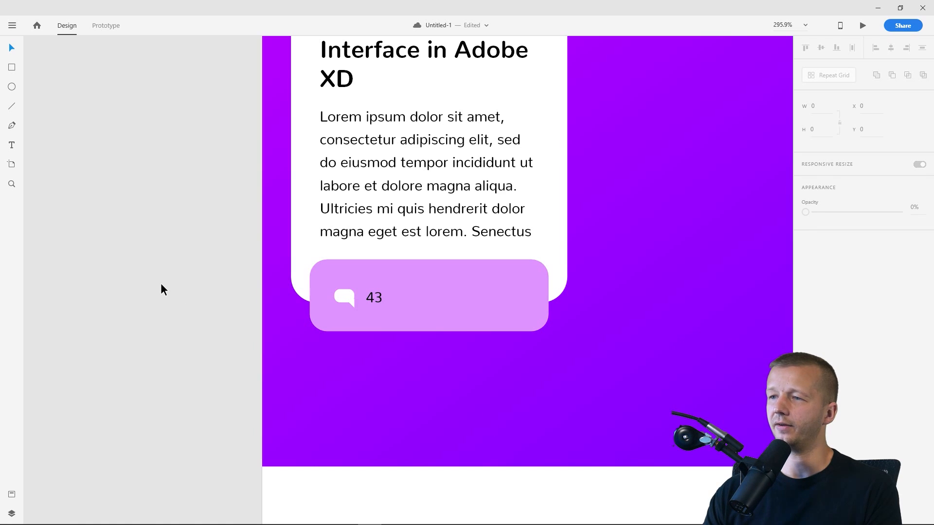
key(ctrl+z)
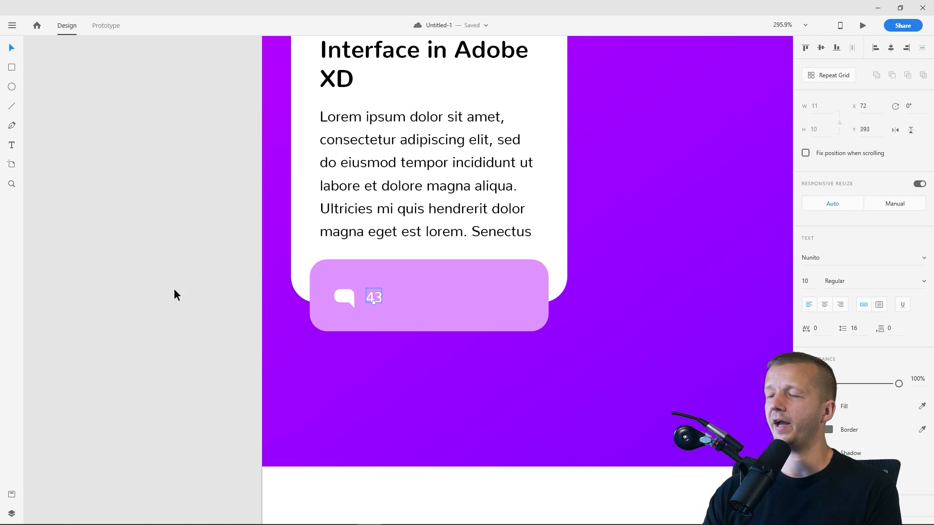
- Try a muted purple fill, #723F98, on the comment icon and the "43" text together, based on a colour sampled from the background
click(345, 299)
shift+click(367, 299)
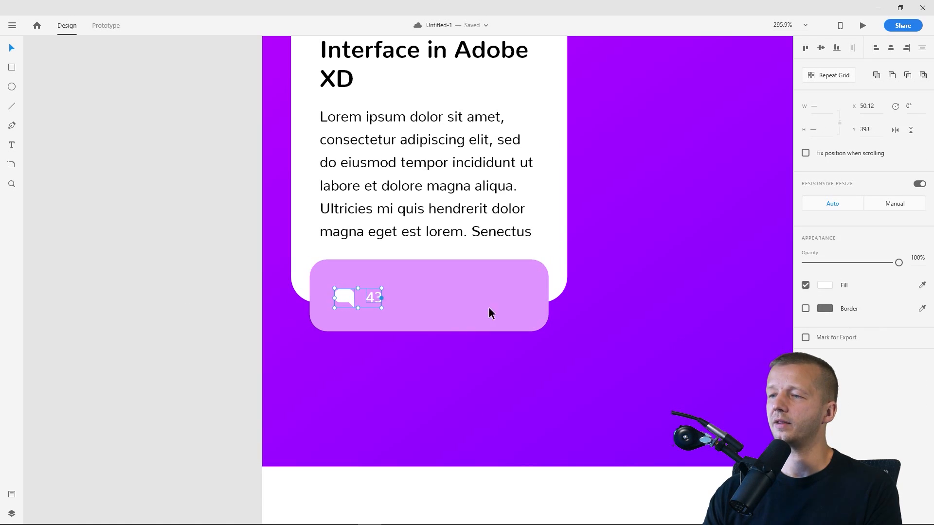
click(825, 286)
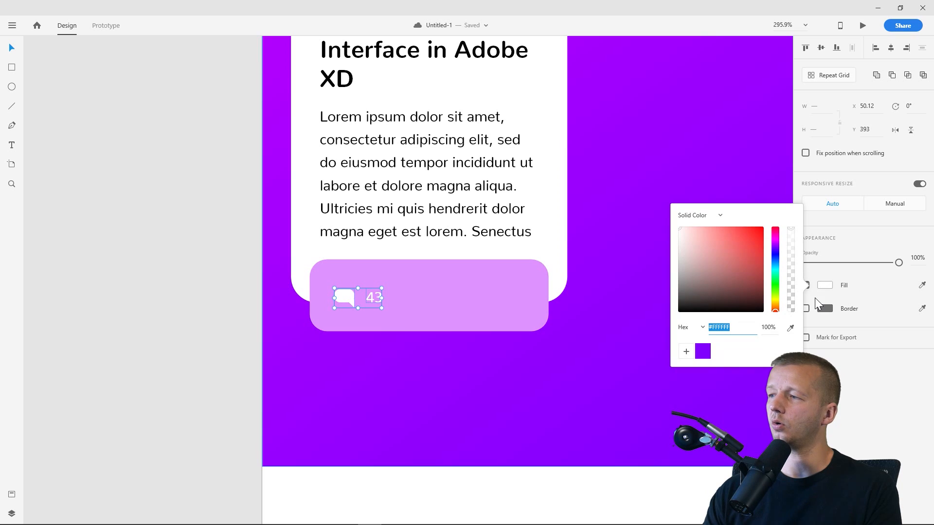
click(790, 328)
click(548, 365)
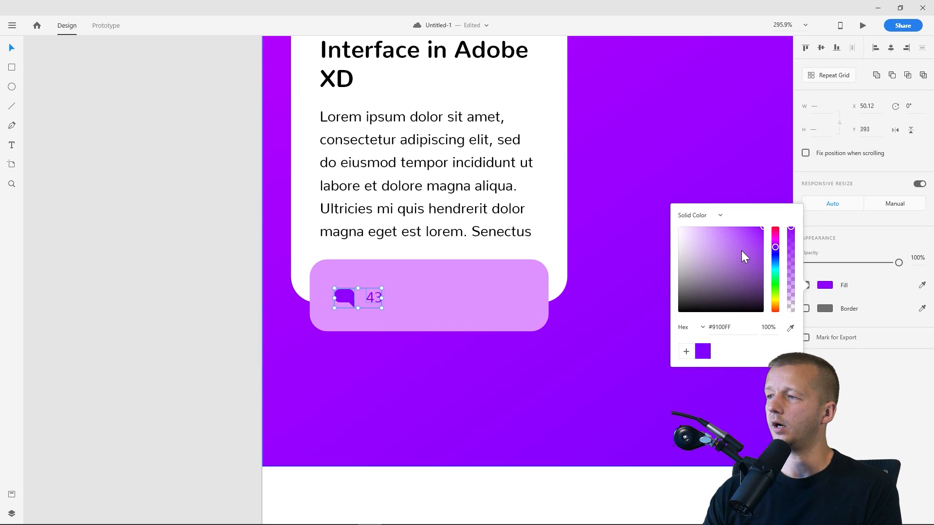
mouse_move(741, 250)
mouse_down()
mouse_move(756, 277)
mouse_move(701, 273)
mouse_move(755, 281)
mouse_move(757, 272)
mouse_move(727, 261)
mouse_up()
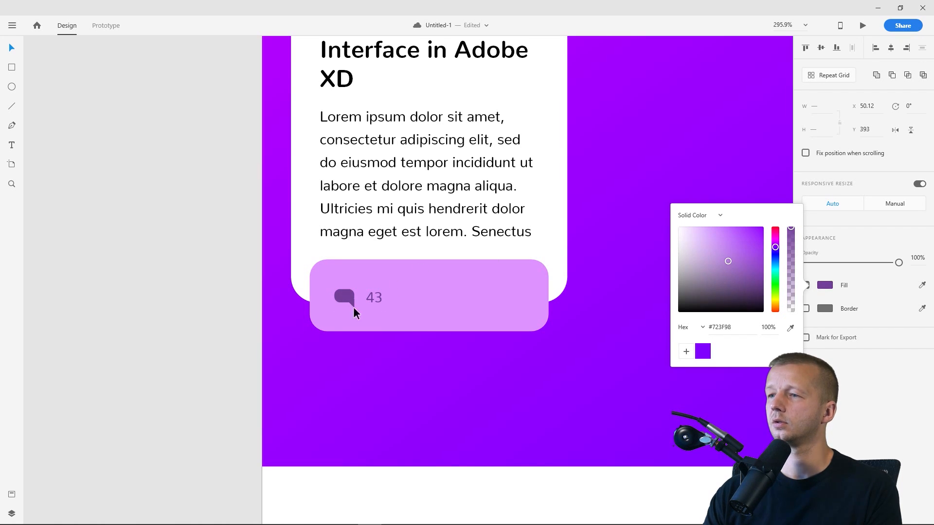
click(144, 308)
scroll(165, 286, down, 5)
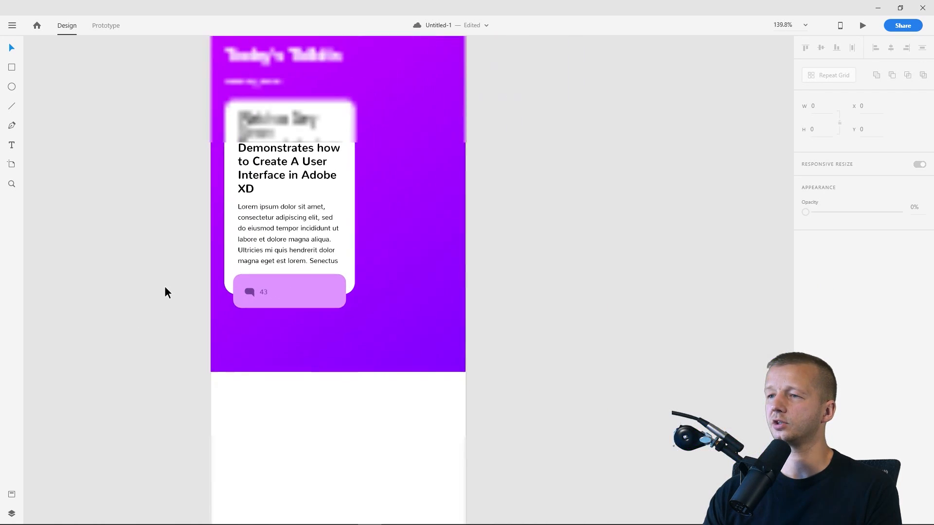
scroll(164, 286, down, 1)
- Undo the purple fill changes on the comment icon and the "43" text
key(ctrl+z)
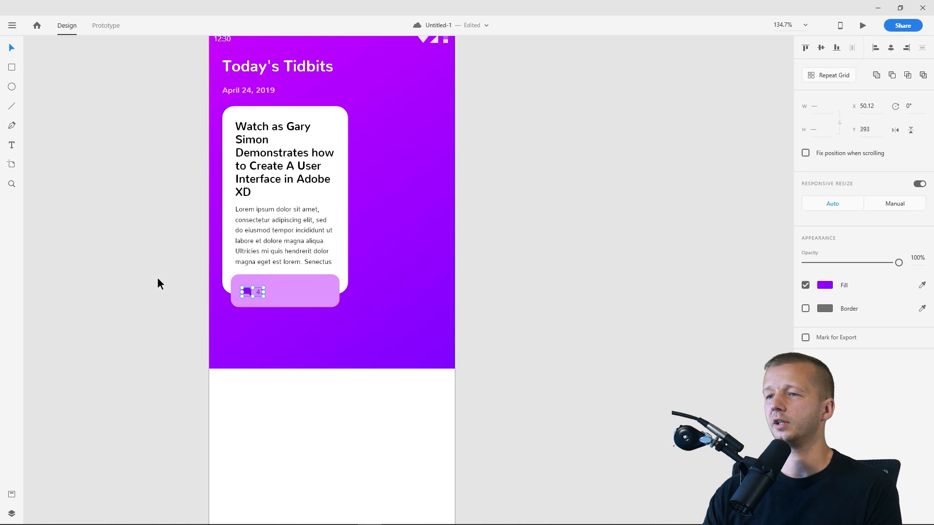
key(ctrl+z)
click(150, 308)
- Edit the tail path of the comment icon, moving its upper-right anchor point to X 64, Y 398.4
scroll(178, 306, up, 6)
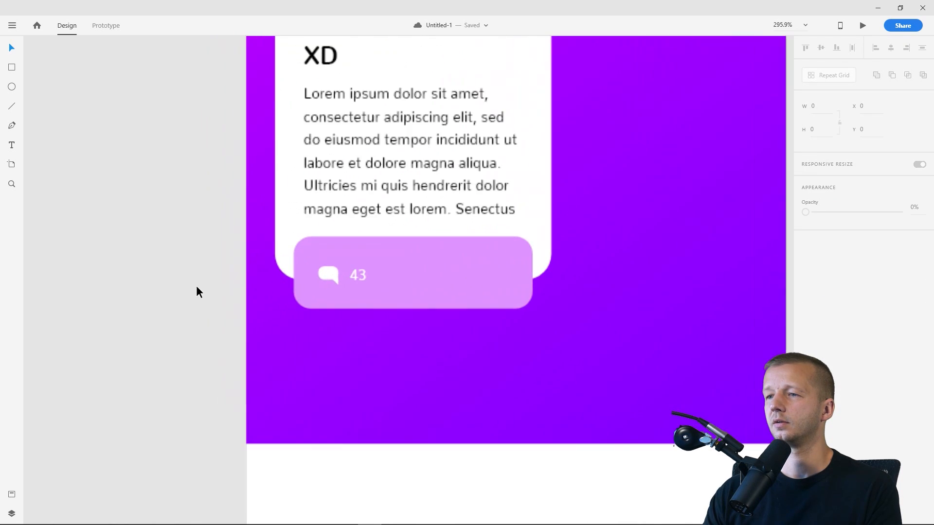
scroll(197, 284, up, 2)
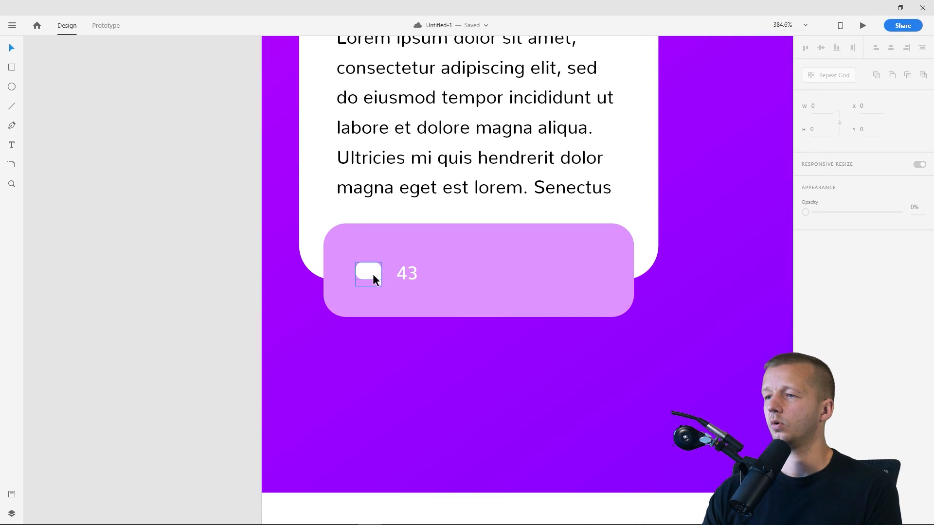
scroll(372, 274, up, 8)
double_click(388, 278)
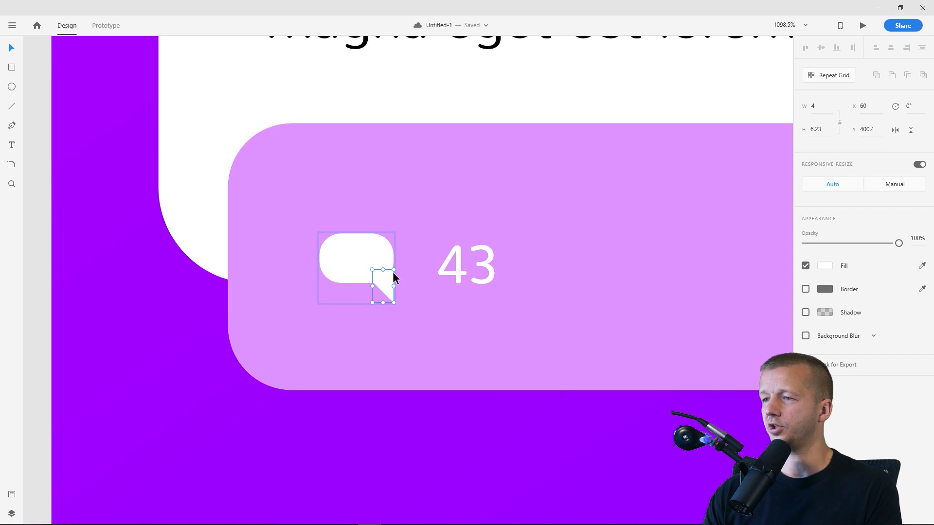
double_click(389, 276)
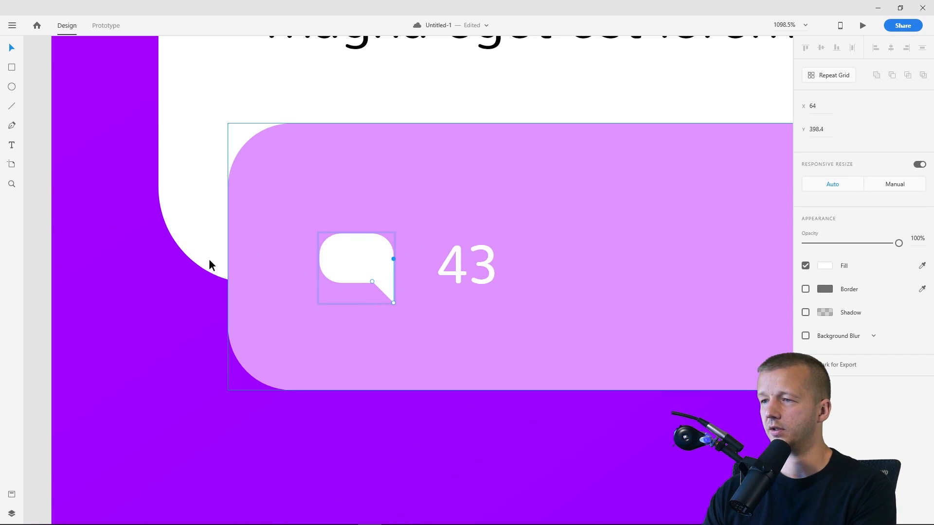
click(142, 249)
scroll(519, 267, down, 5)
scroll(520, 266, down, 4)
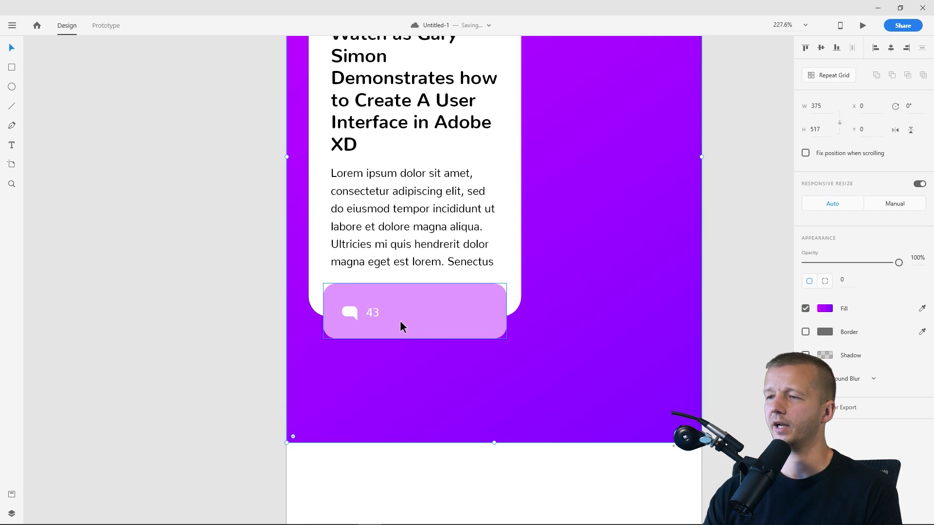
click(219, 327)
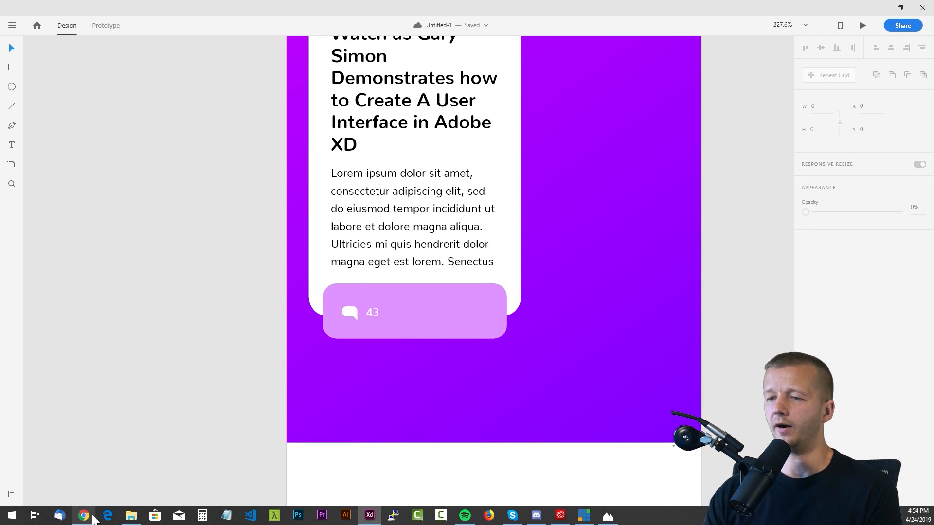
- Switch to the stickersheet-components (5) document, copy the heart from the navigation system icons, and return to the Tidbits design
click(90, 517)
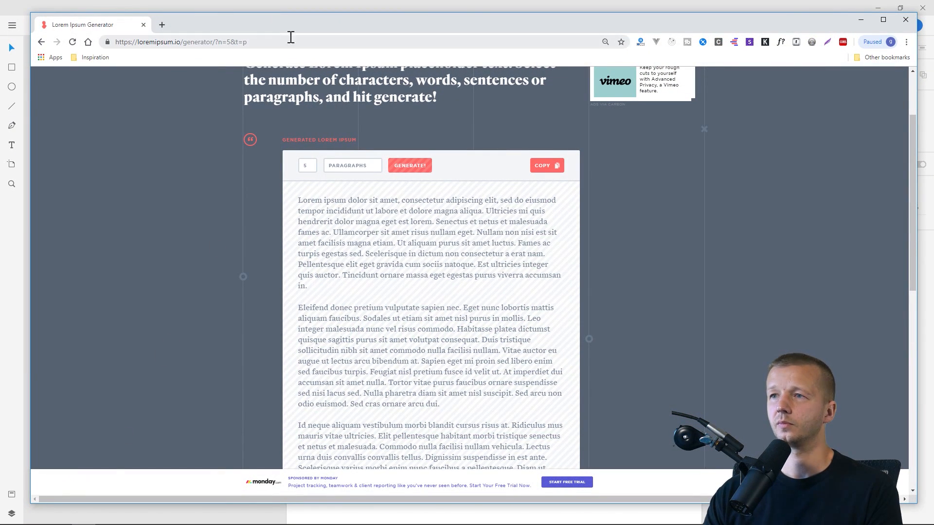
drag(288, 31, 14, 102)
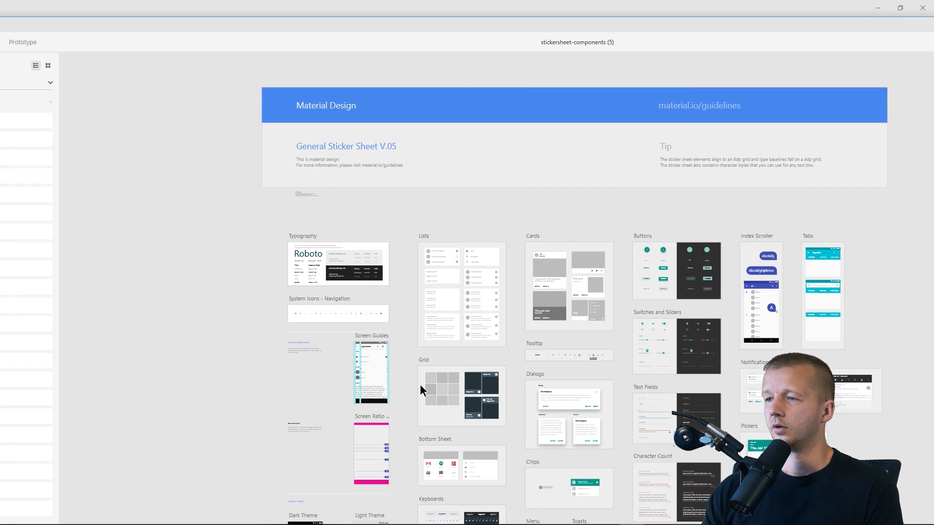
scroll(419, 384, up, 4)
drag(369, 321, 466, 248)
scroll(468, 160, up, 3)
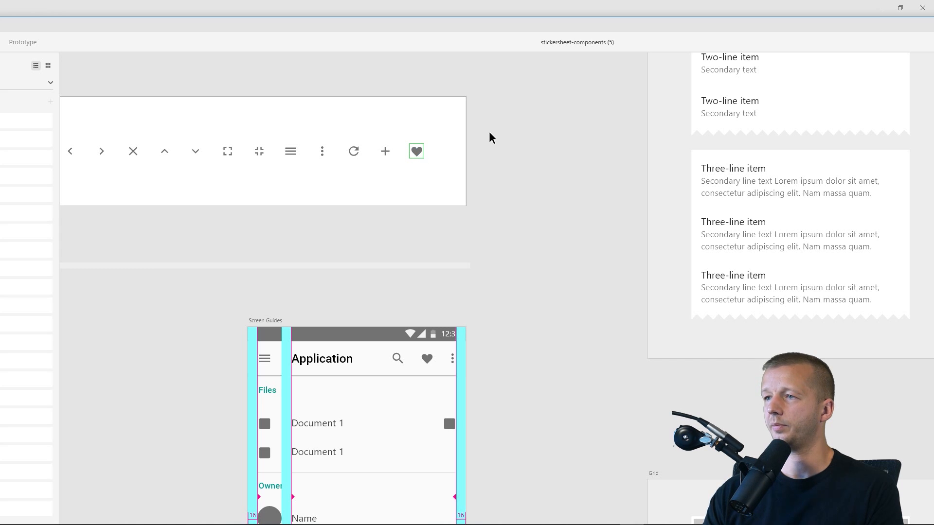
drag(892, 28, 710, 57)
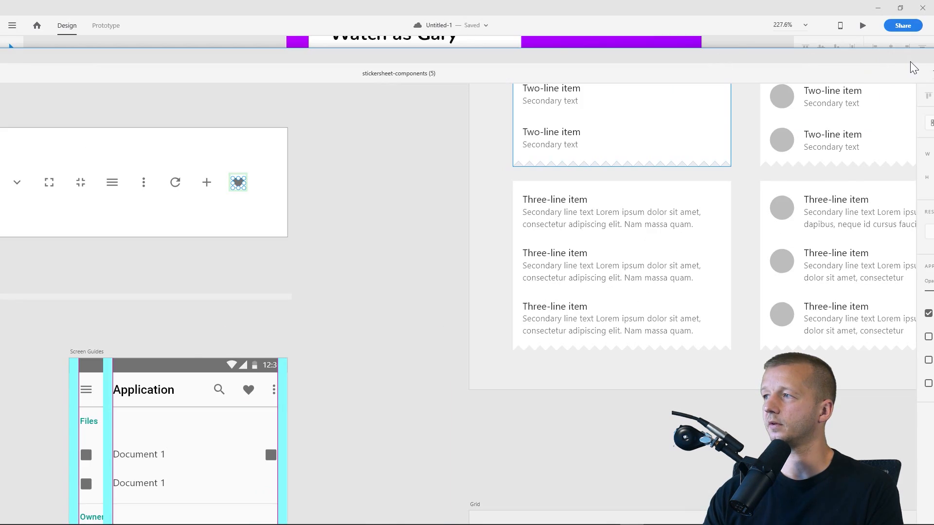
drag(911, 62, 806, 60)
click(866, 65)
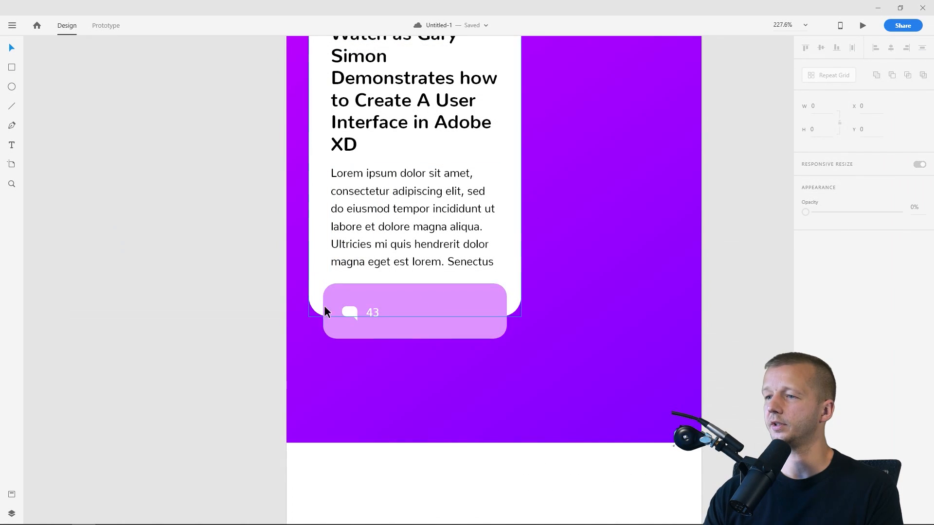
- Paste the heart icon and place it on the light purple button at X 148, Y 392
key(ctrl+y)
key(ctrl+v)
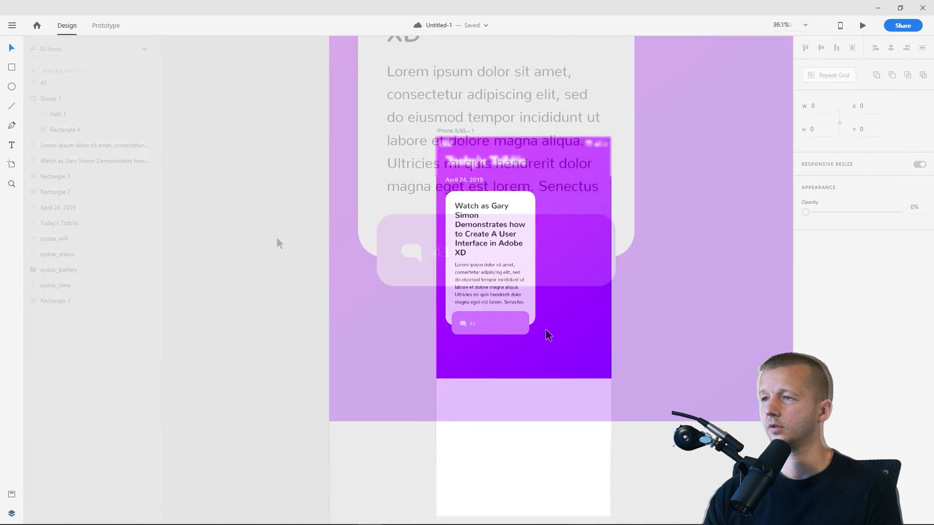
drag(479, 280, 558, 258)
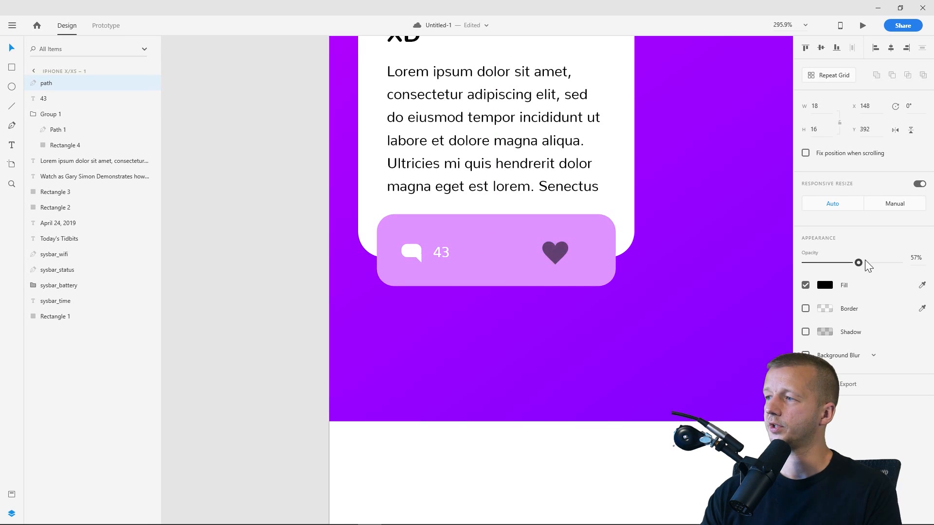
- Set the heart icon's opacity to 100% and its fill to white, #FFFFFF
drag(856, 263, 898, 262)
click(824, 285)
drag(710, 241, 678, 227)
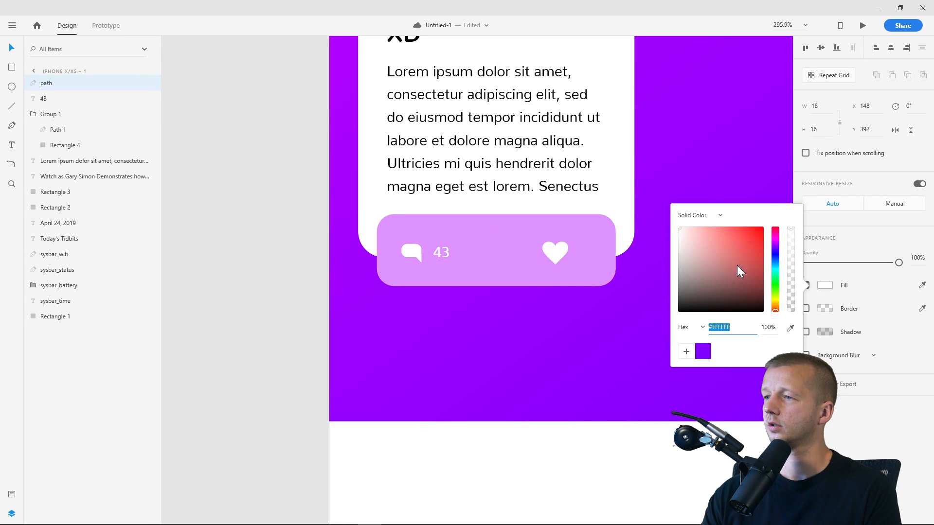
click(624, 311)
- Shrink the heart icon and move it closer to the comment count, and duplicate the "43" text beside it at X 131, Y 393
drag(553, 253, 524, 252)
click(441, 253)
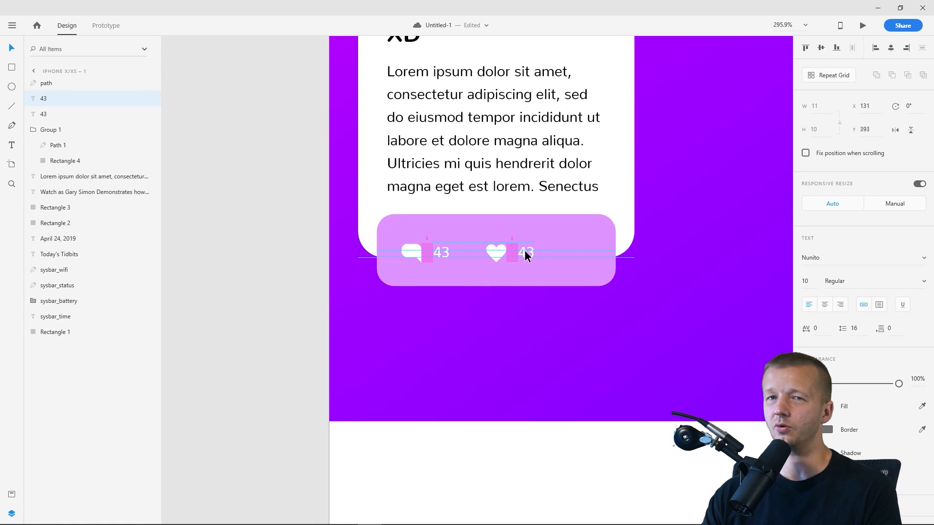
- Align the duplicated count beside the heart icon at X 131, Y 393 and change its text to "11"
drag(526, 255, 527, 253)
double_click(528, 252)
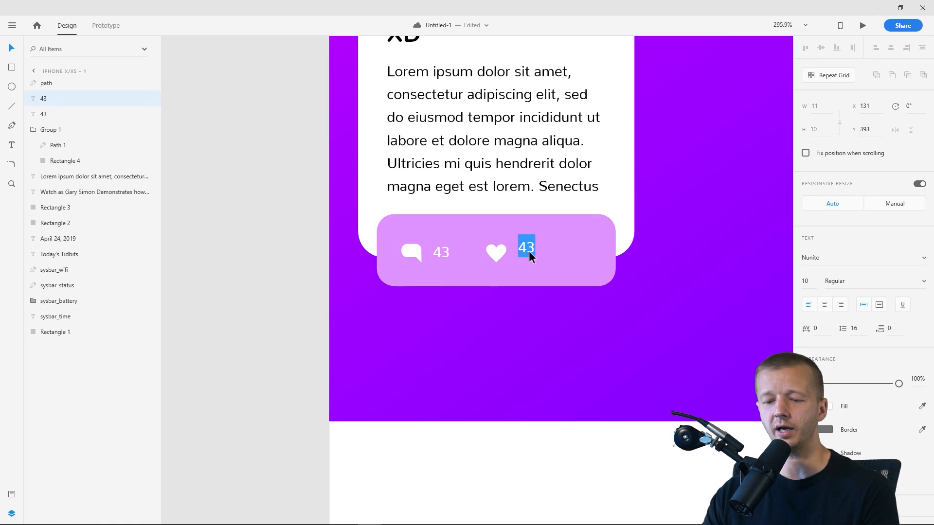
text(11)
key(Escape)
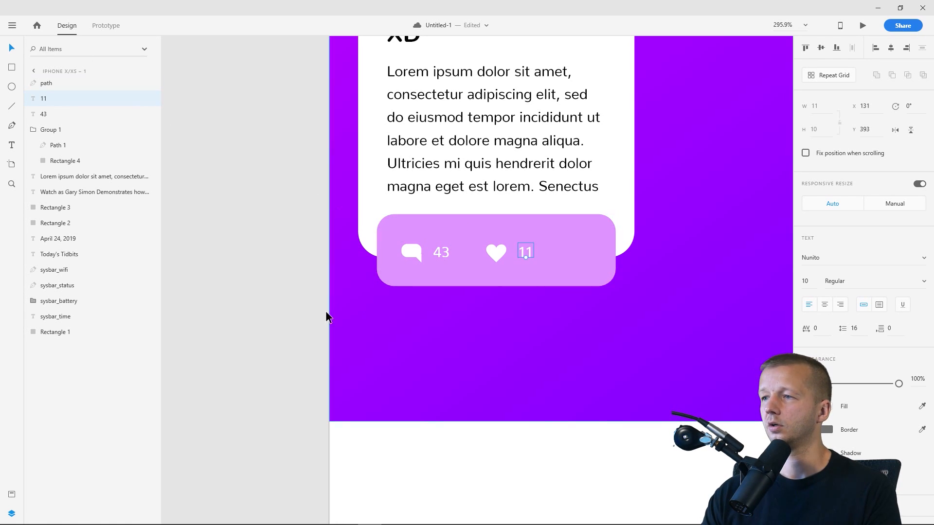
- Move both icons and their counts together to the right on the light purple button, starting at X 68.12
shift+click(437, 252)
shift+click(494, 252)
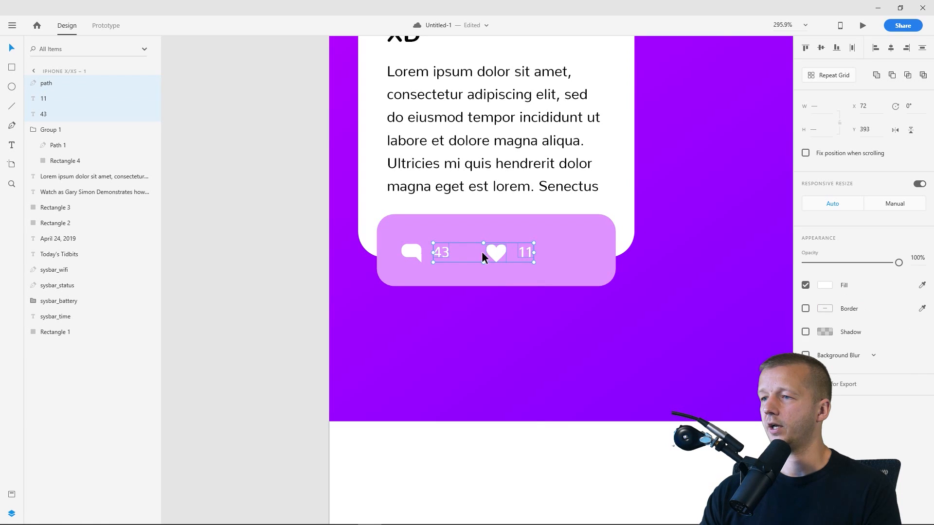
shift+click(409, 252)
drag(408, 252, 439, 251)
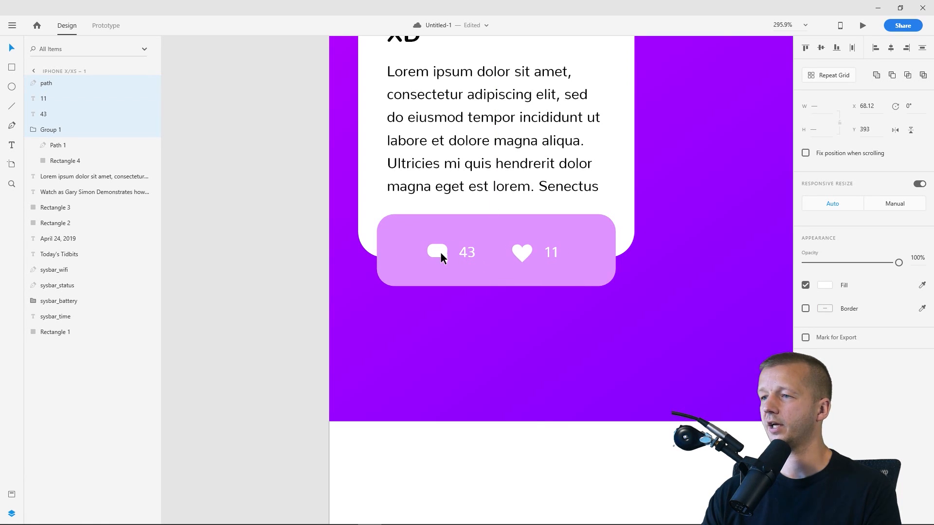
key(Escape)
- Spread the pairs apart by moving the comment icon and "43" slightly left, and the heart and "11" to X 128
click(443, 252)
shift+click(465, 253)
drag(465, 252, 456, 255)
click(520, 253)
shift+click(547, 252)
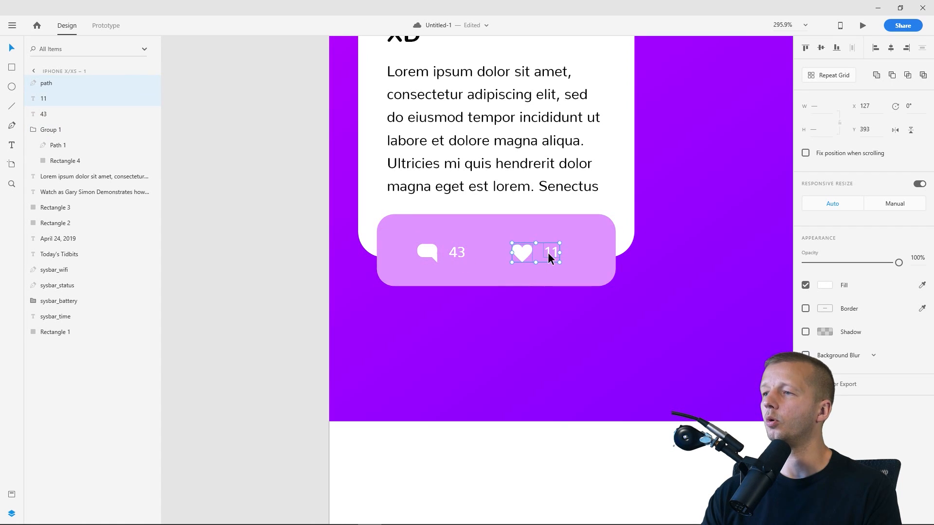
drag(547, 252, 552, 258)
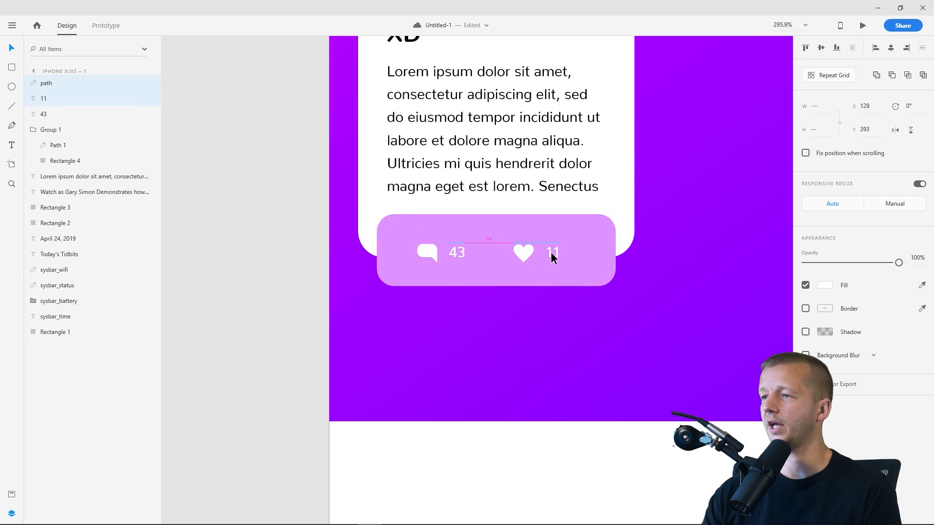
click(252, 219)
- Save the document as "Tidbits" in Cloud Documents and view the screen in the desktop preview
scroll(270, 210, down, 3)
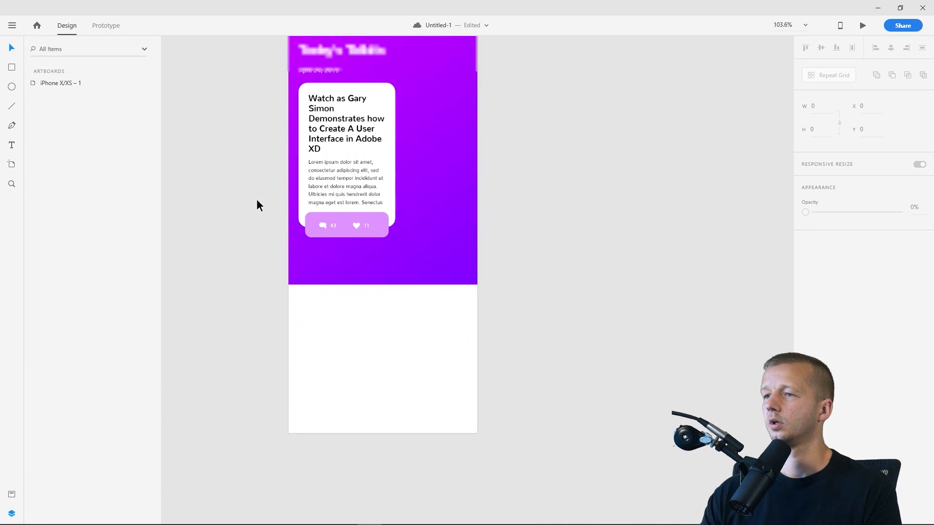
drag(251, 189, 285, 221)
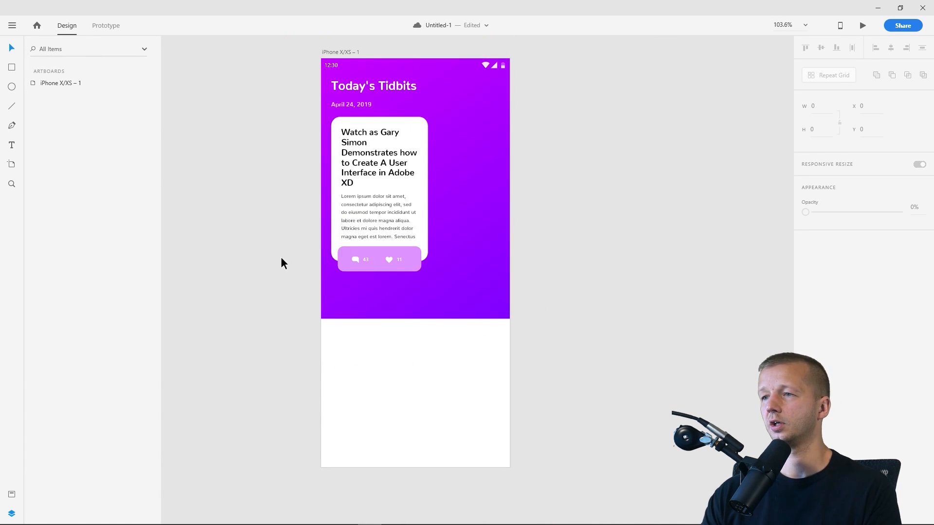
scroll(291, 240, up, 3)
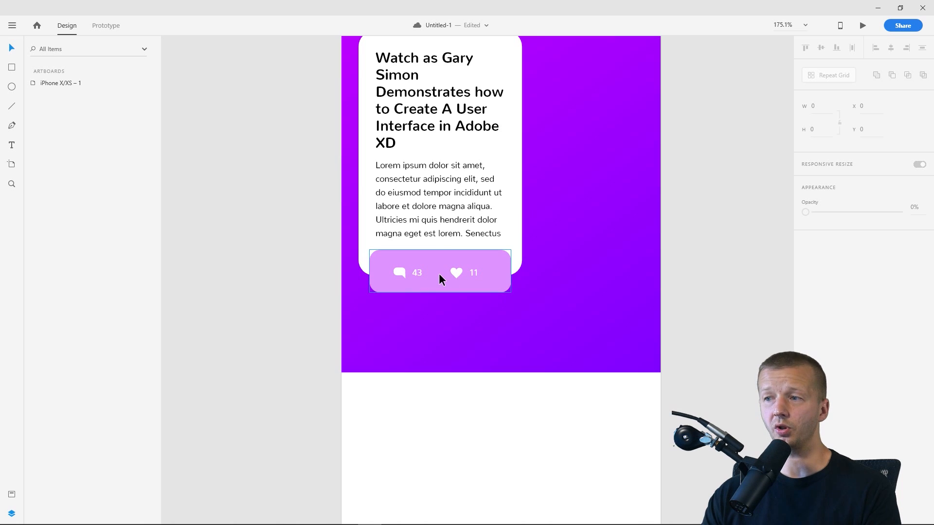
scroll(293, 216, down, 3)
drag(244, 197, 257, 233)
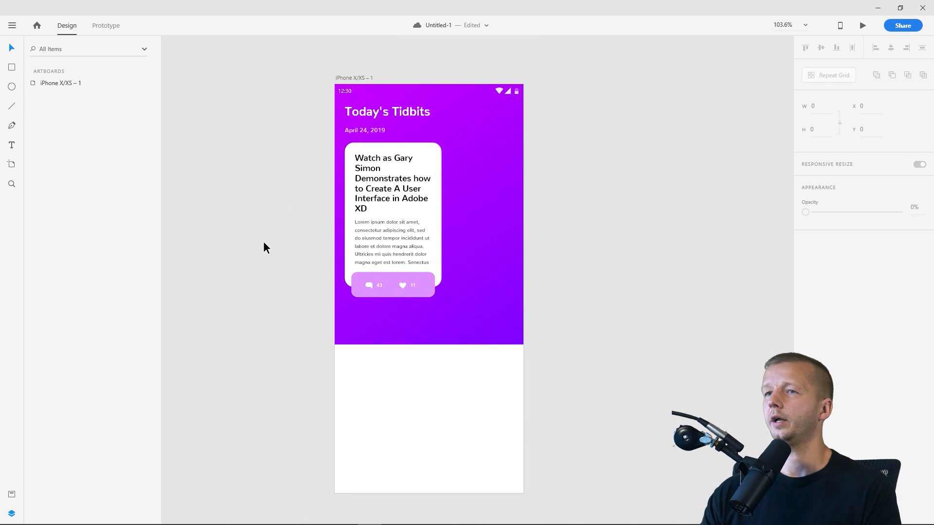
key(ctrl+s)
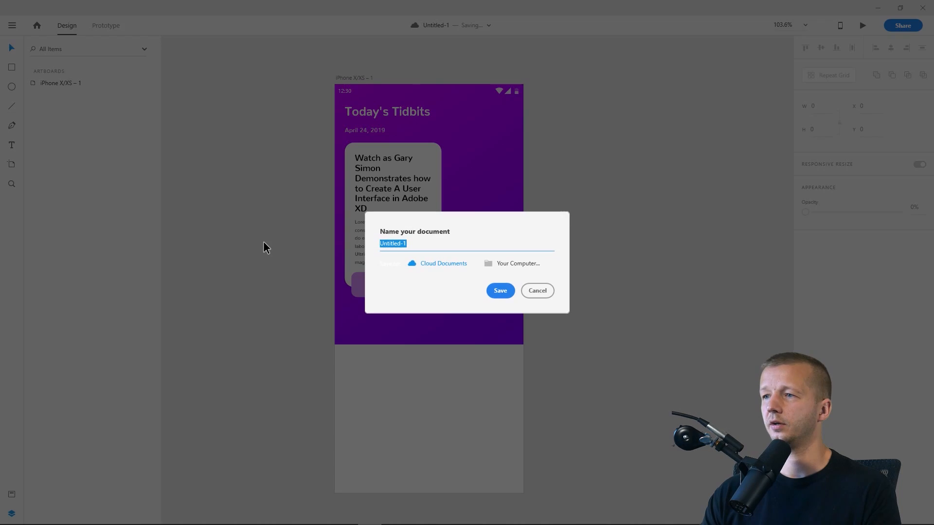
key(BackSpace)
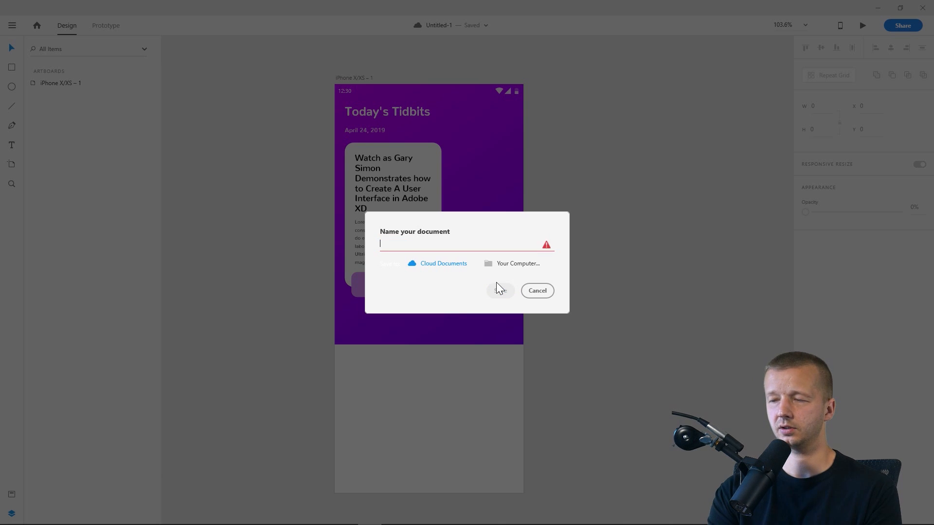
text(Todbits)
click(497, 284)
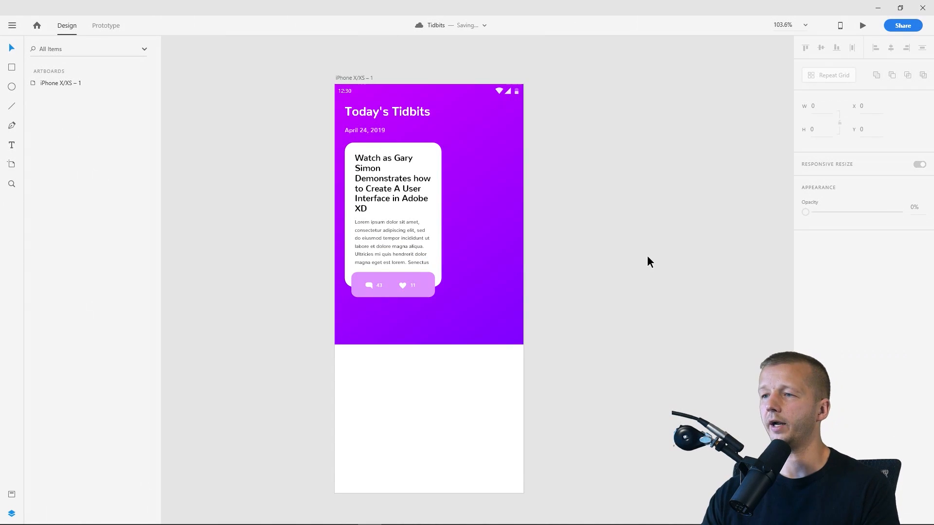
click(861, 25)
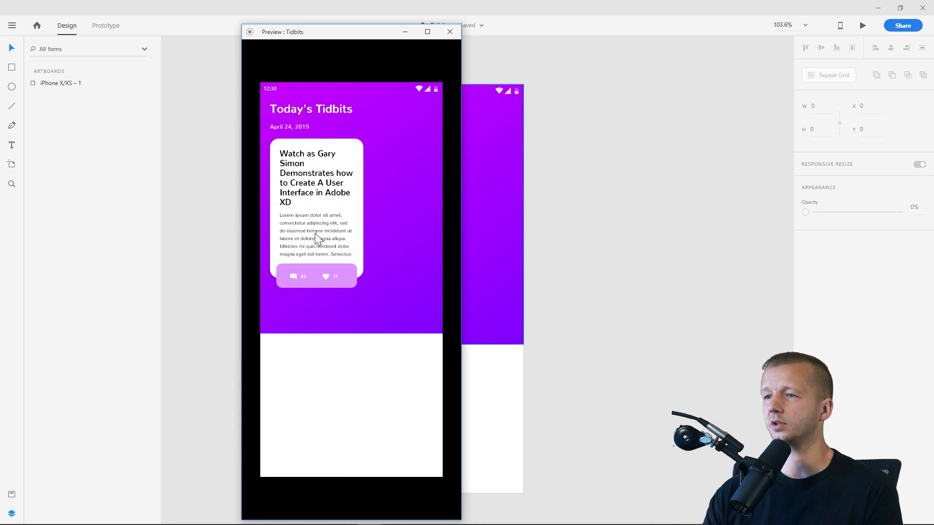
click(451, 31)
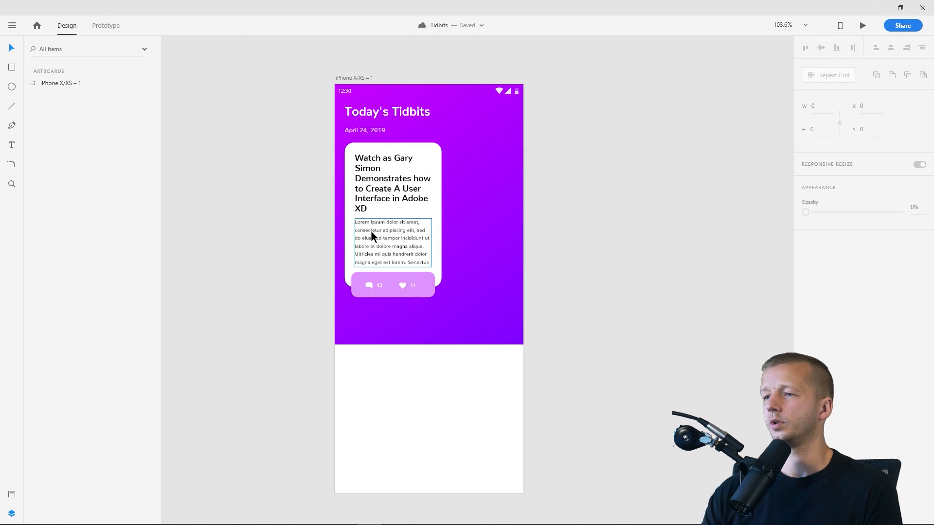
- Group all the white card's elements, including its texts, light purple button, icons and counts
scroll(291, 249, up, 3)
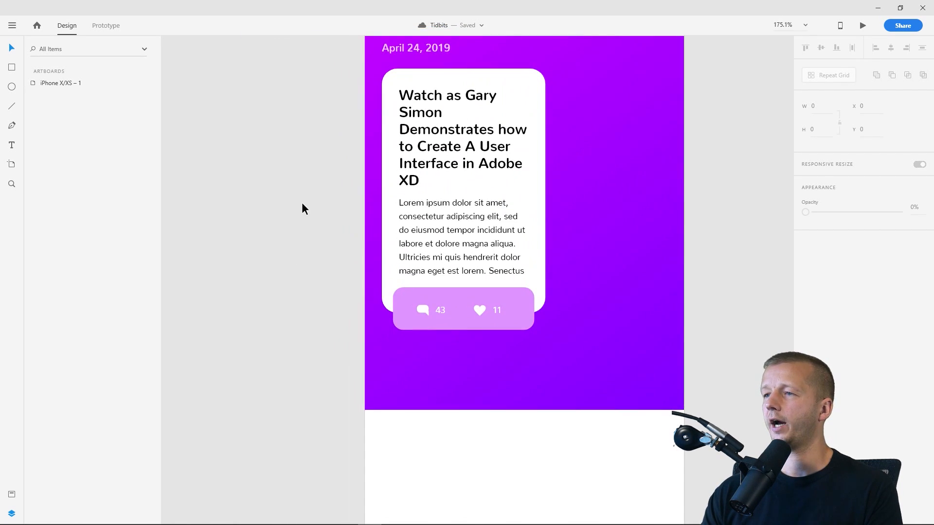
scroll(302, 202, down, 2)
drag(265, 180, 219, 223)
drag(247, 369, 427, 152)
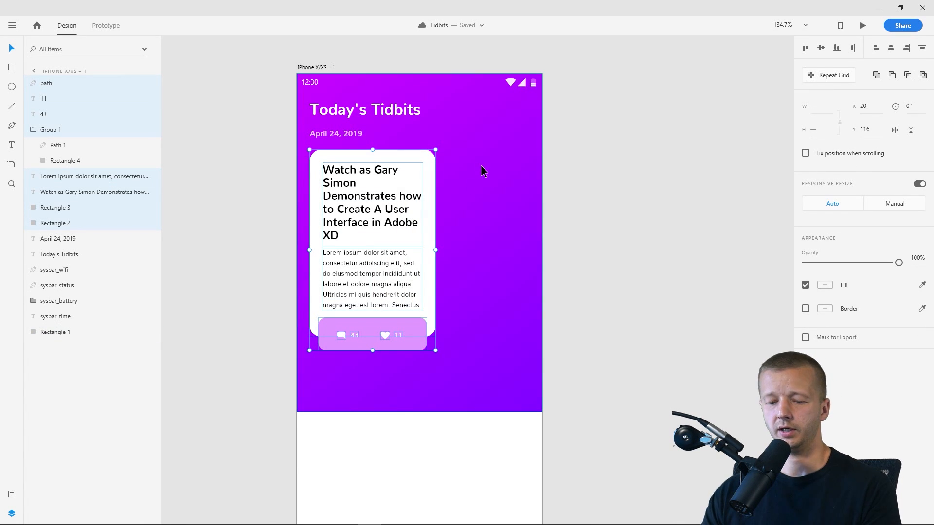
key(ctrl+g)
key(ctrl+z)
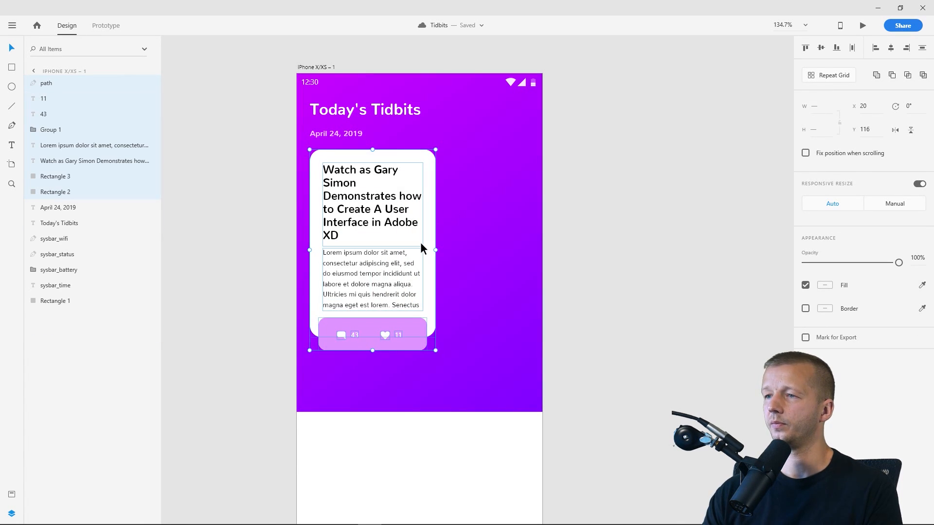
key(ctrl+g)
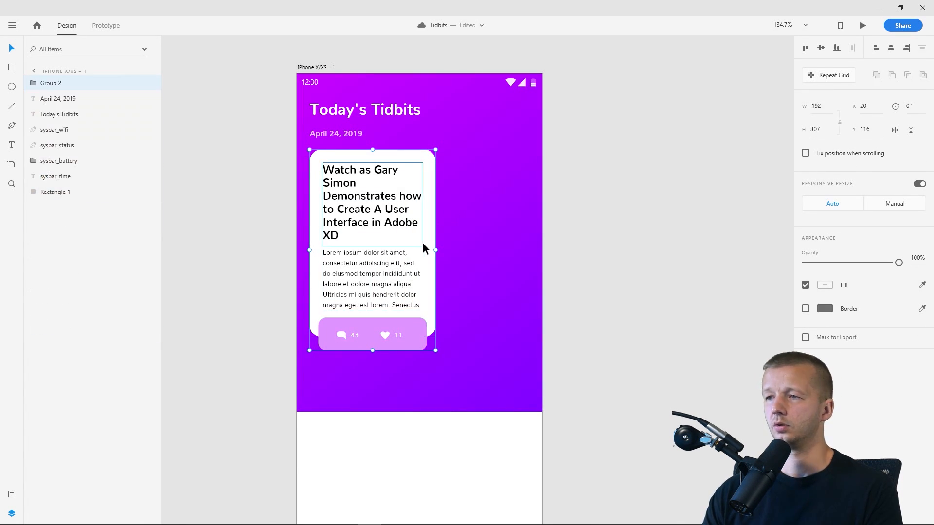
- Try a horizontal Repeat Grid of three cards with a slightly wider gap, and ungroup the grid
click(825, 76)
drag(436, 246, 715, 249)
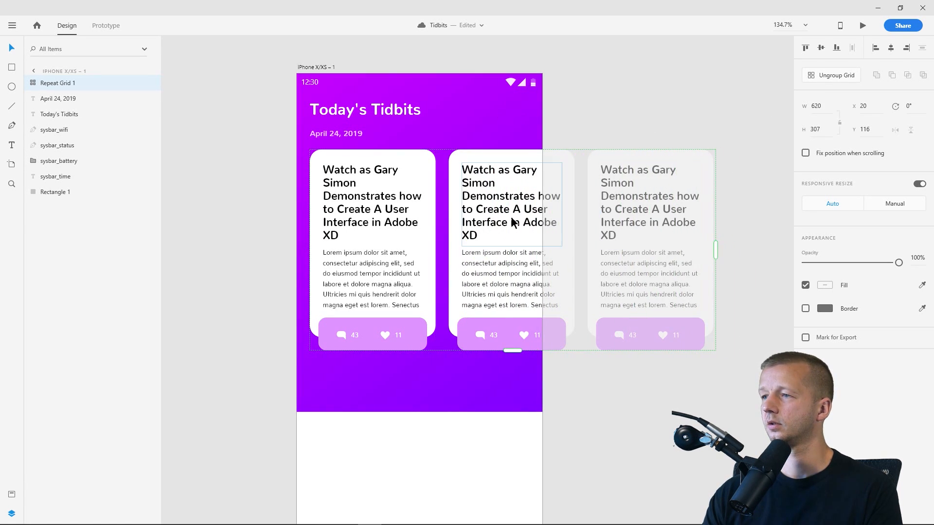
drag(444, 209, 447, 210)
click(600, 122)
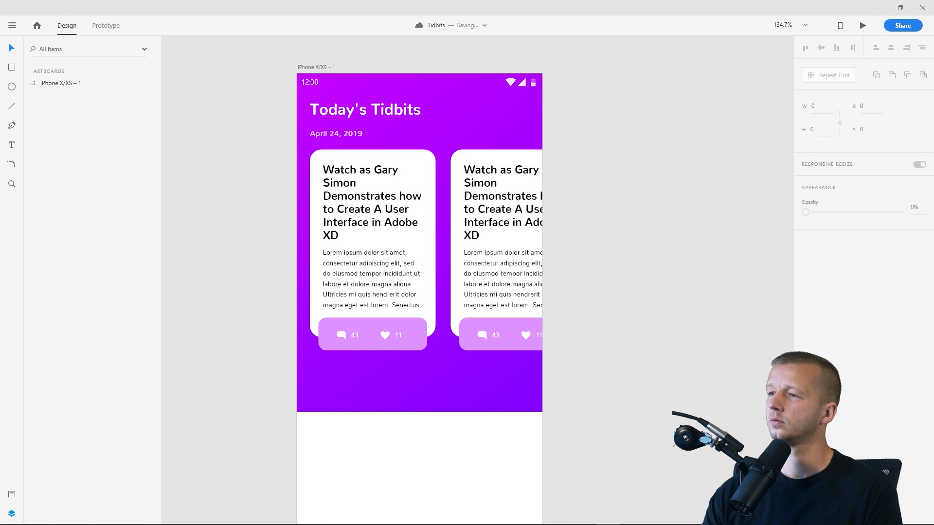
click(502, 193)
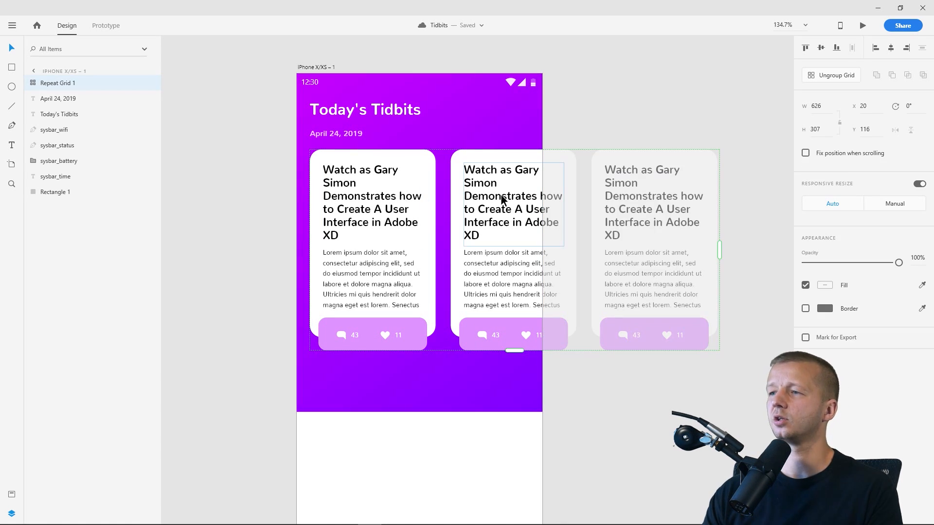
click(833, 76)
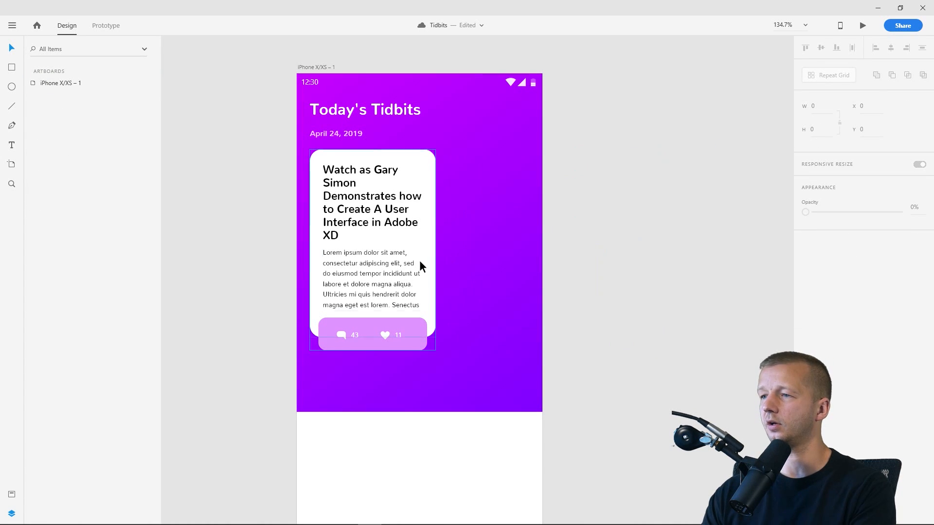
- Enlarge the card group, without the purple background, to about 215.4 wide and 344.42 high
drag(277, 163, 451, 376)
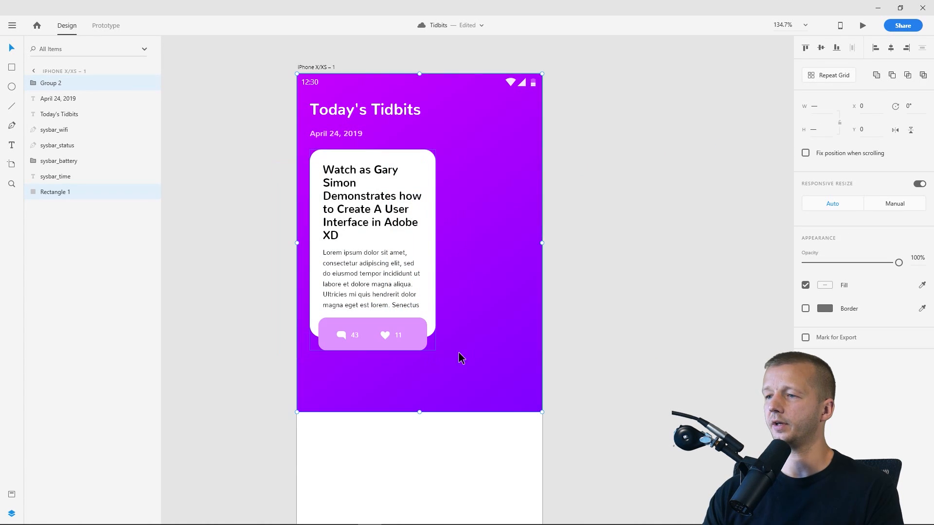
shift+click(459, 353)
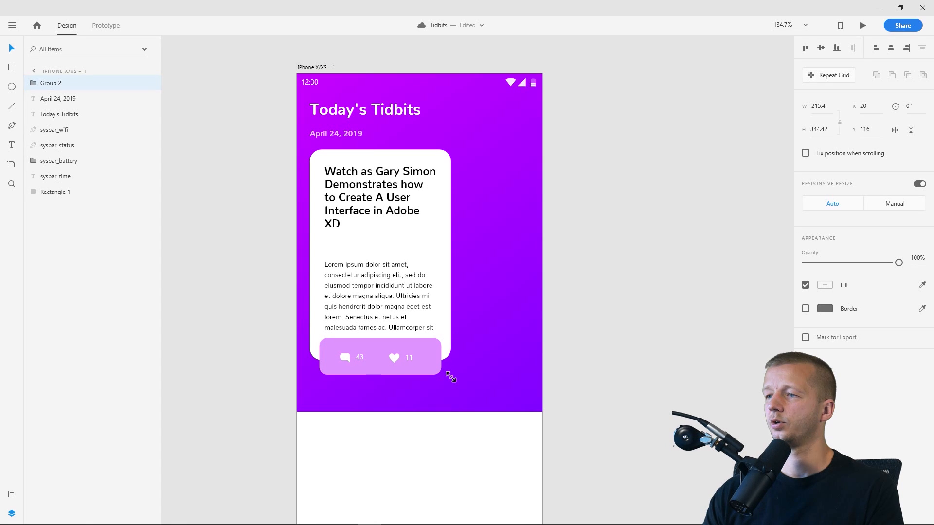
click(552, 321)
click(379, 206)
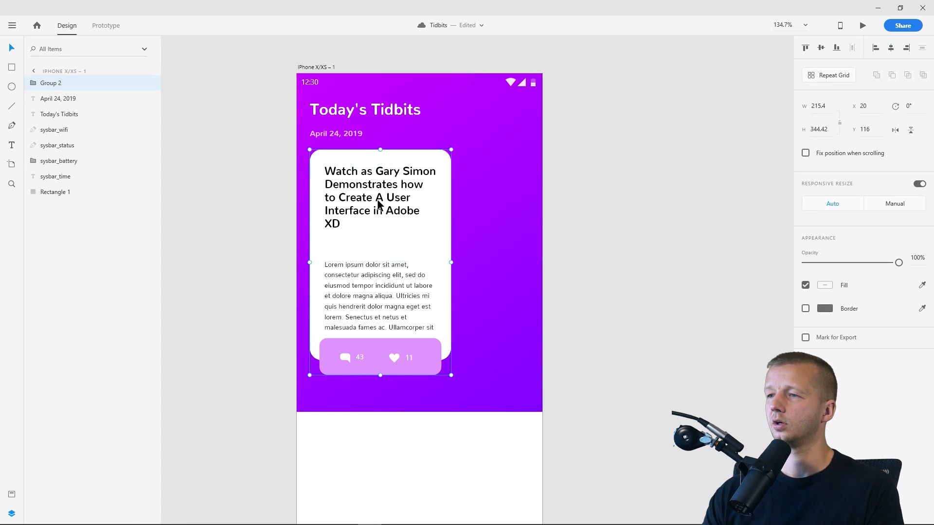
- Set the font size of the card's bold heading text to 20
double_click(396, 207)
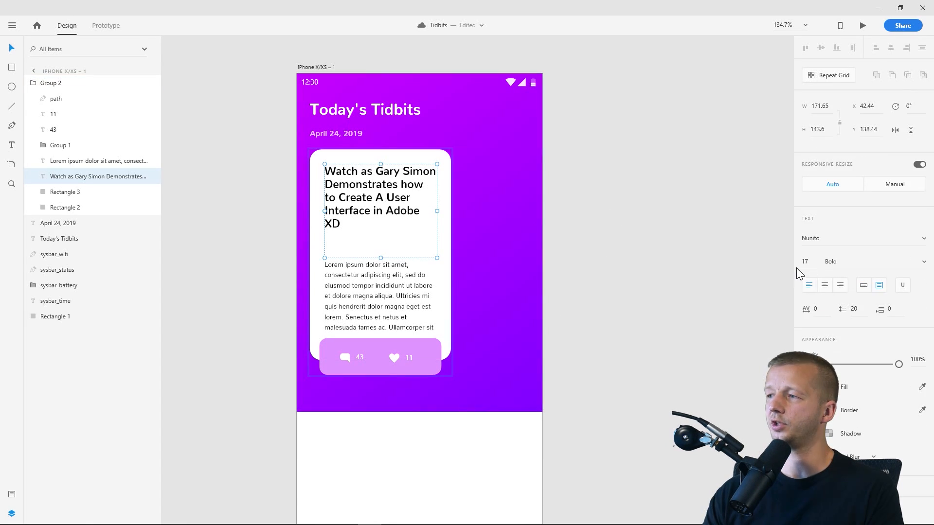
text(20)
key(Return)
click(648, 246)
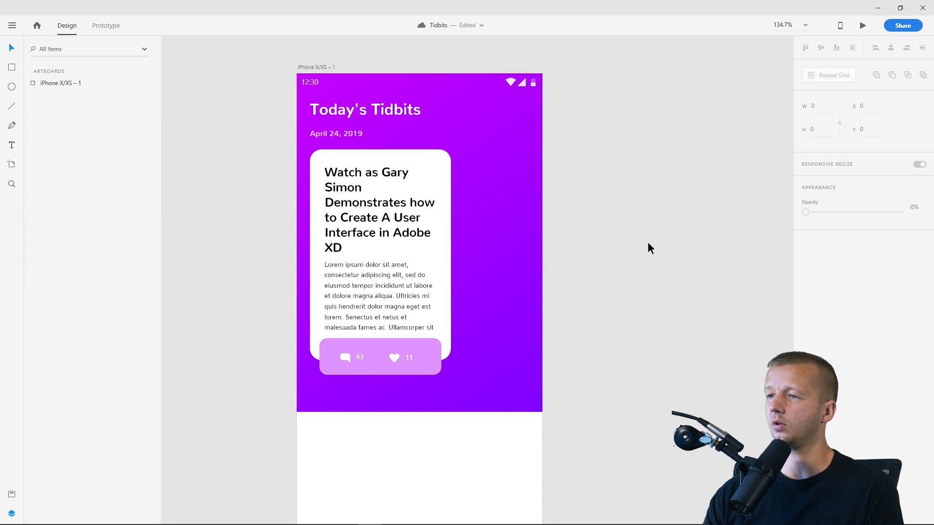
click(396, 301)
click(602, 263)
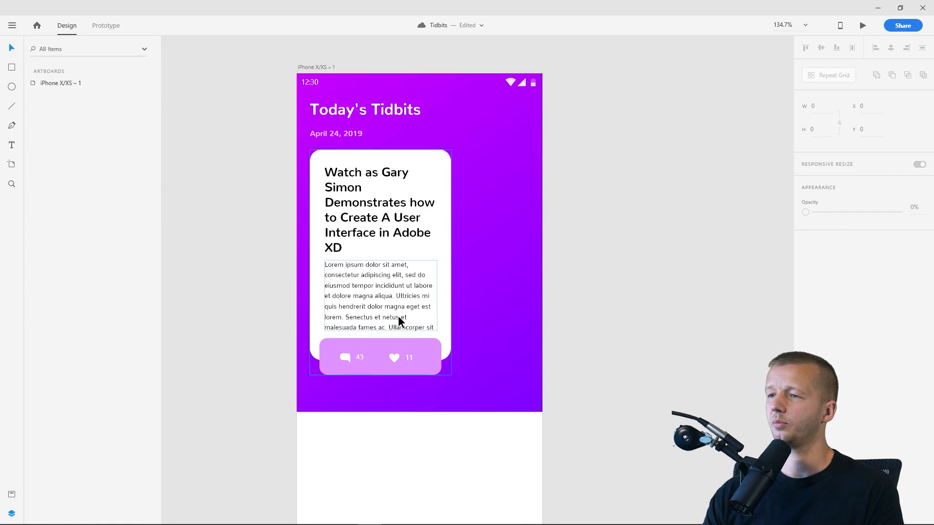
click(387, 302)
click(654, 239)
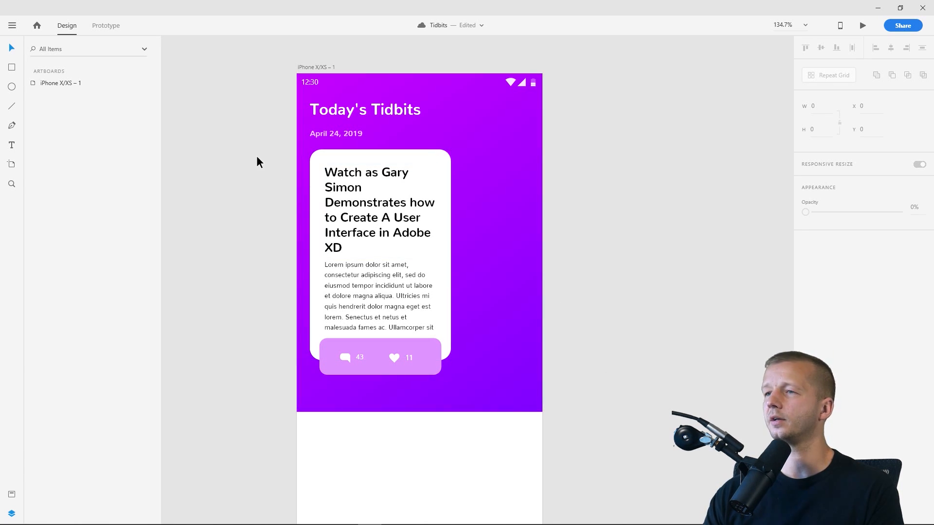
- Turn the enlarged card group into a horizontal Repeat Grid of three cards, about 695.4 wide
click(396, 205)
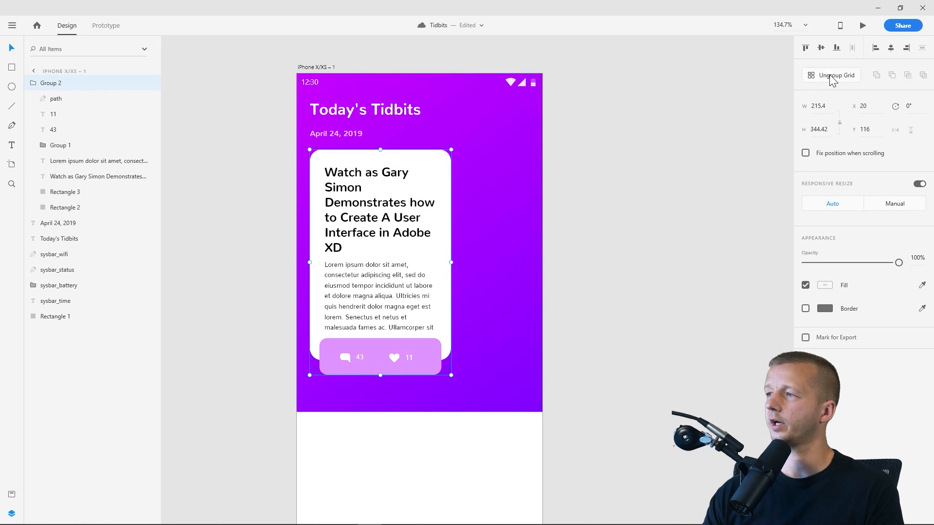
click(823, 76)
drag(451, 262, 754, 256)
click(630, 102)
click(506, 210)
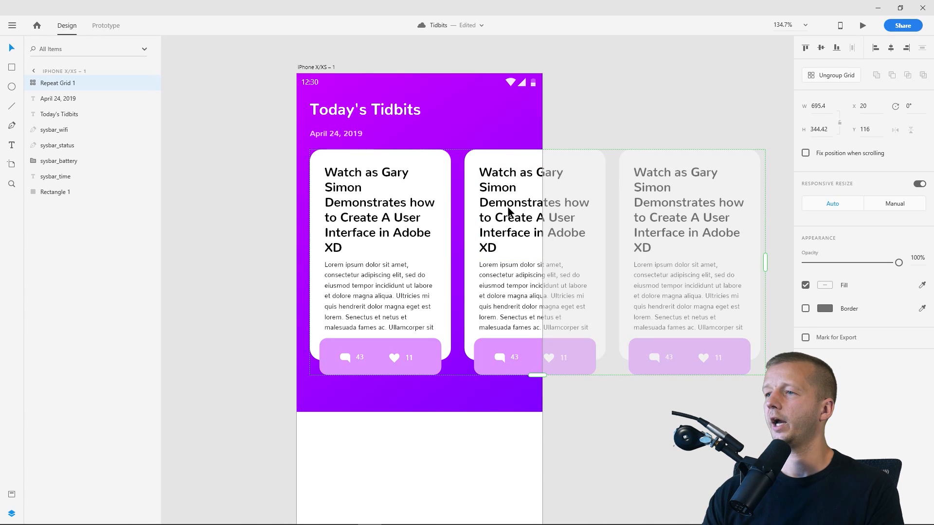
- Widen the card repeat grid slightly and extend the purple background rectangle further down below the cards
mouse_move(765, 260)
mouse_down()
mouse_move(714, 266)
mouse_move(765, 261)
mouse_up()
click(615, 98)
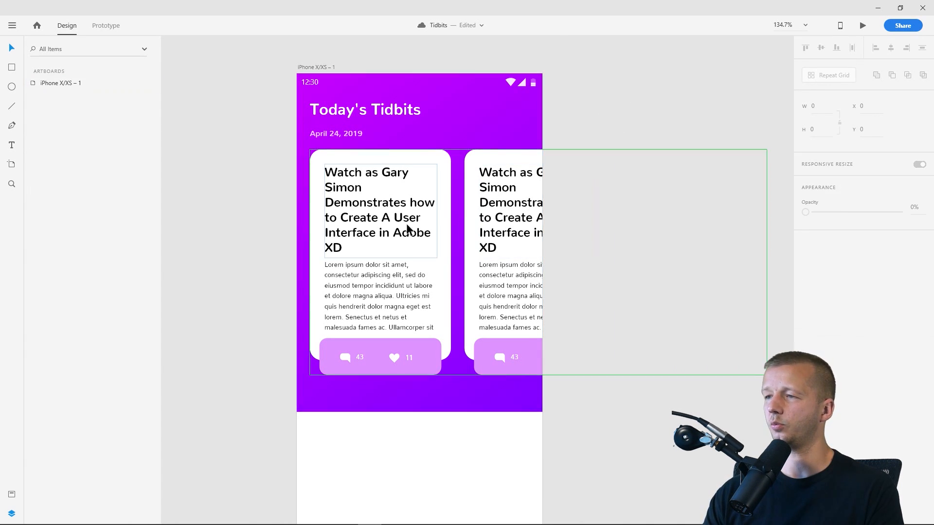
scroll(197, 228, down, 4)
scroll(211, 232, up, 2)
drag(225, 232, 304, 215)
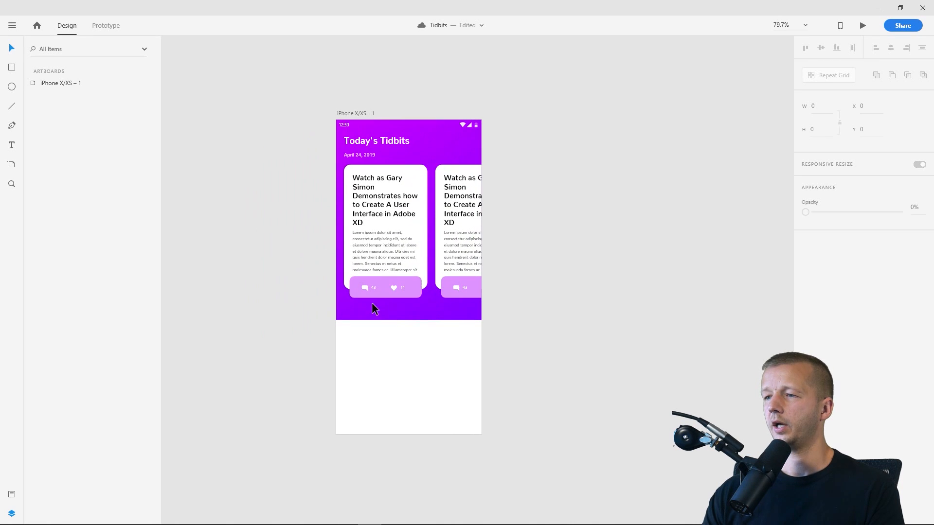
click(421, 313)
drag(410, 321, 409, 340)
- Draw a rectangle about 337 × 56 below the cards, with corner radius 18 to match the cards' rounding
click(210, 175)
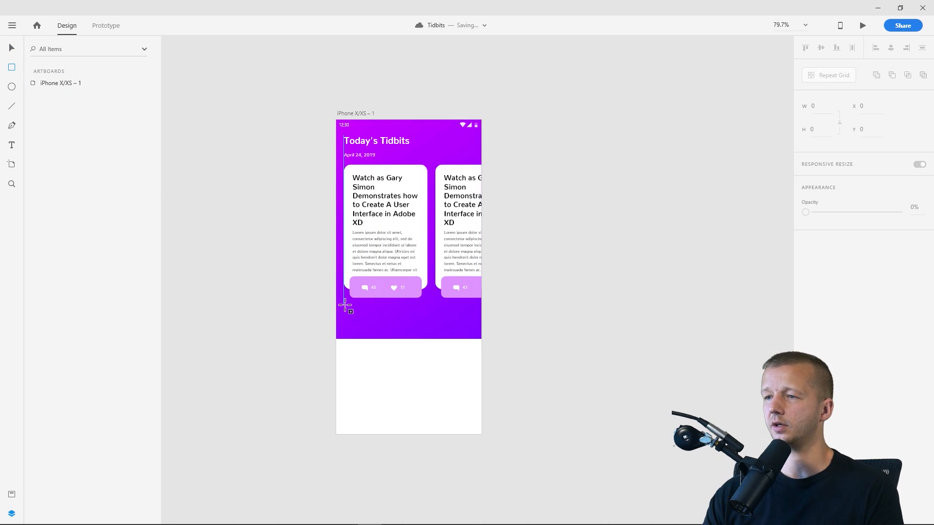
mouse_move(344, 309)
mouse_down()
mouse_move(485, 327)
mouse_move(471, 331)
mouse_move(468, 317)
mouse_up()
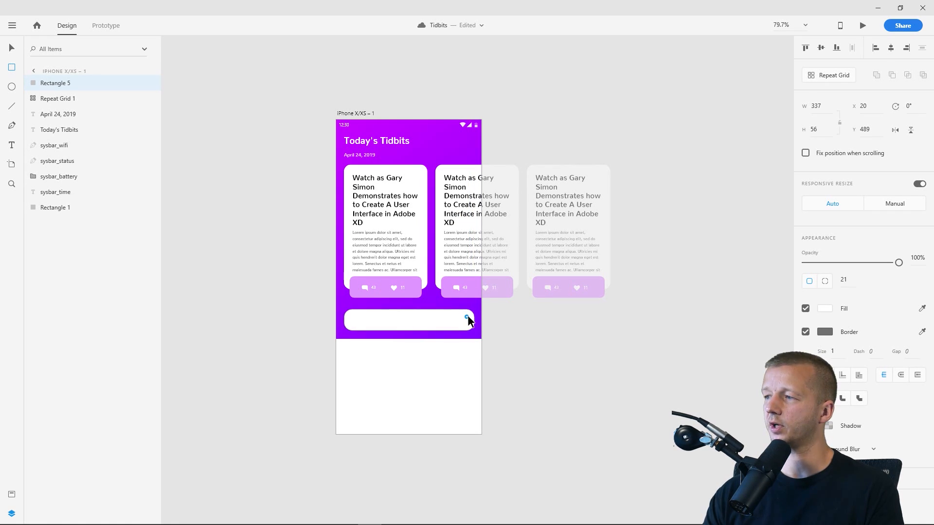
drag(470, 320, 469, 321)
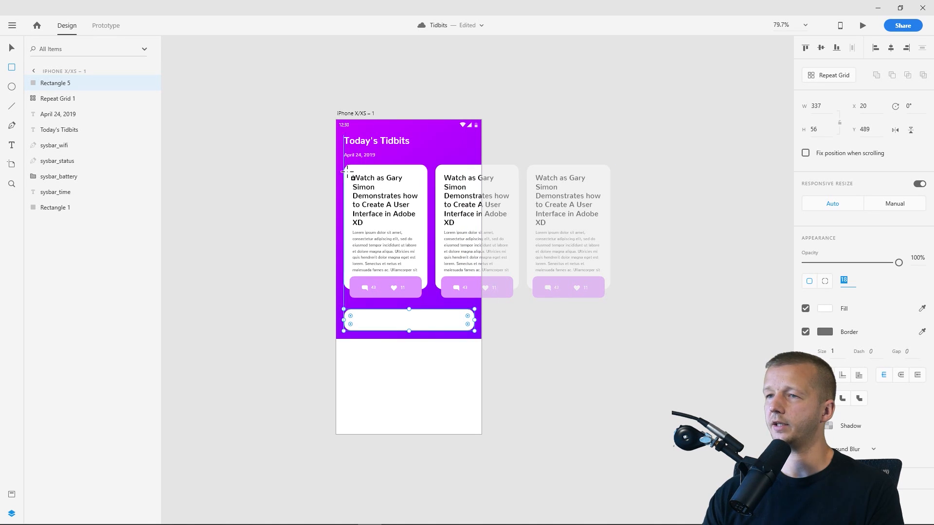
key(Return)
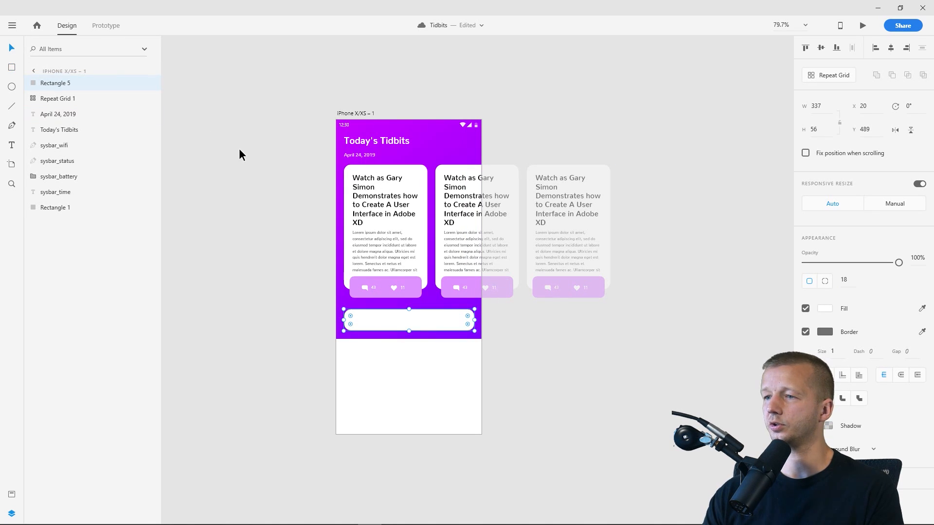
click(239, 155)
click(353, 172)
double_click(354, 173)
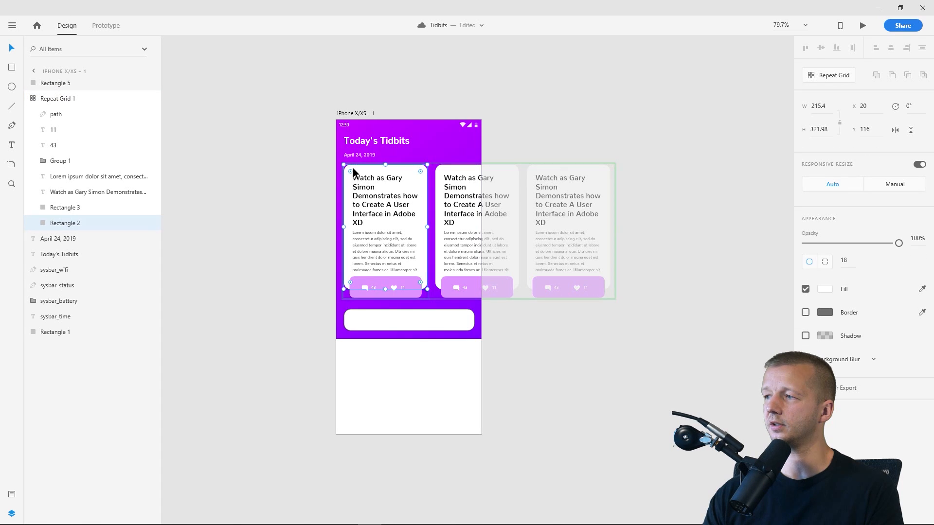
click(298, 264)
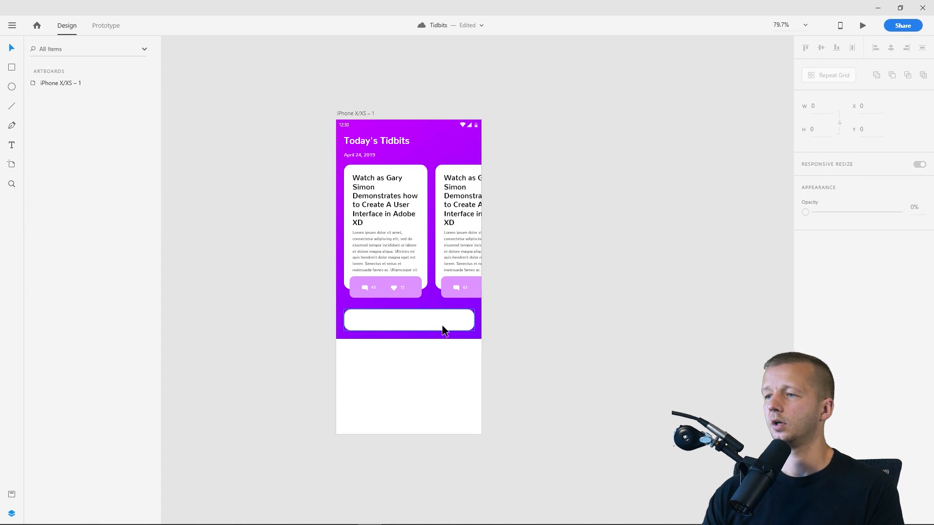
- Extend the purple background rectangle downward to a height of 576
scroll(443, 325, up, 4)
drag(626, 345, 727, 328)
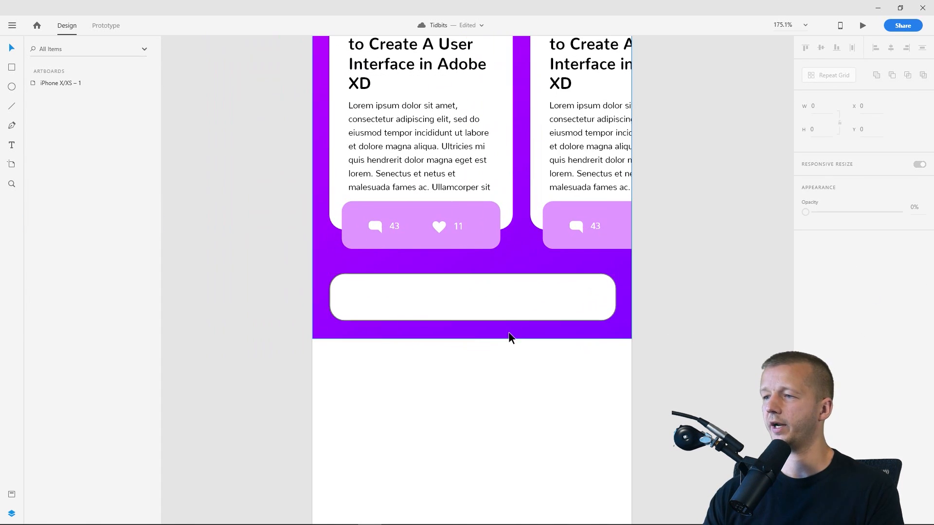
click(474, 336)
drag(470, 336, 471, 347)
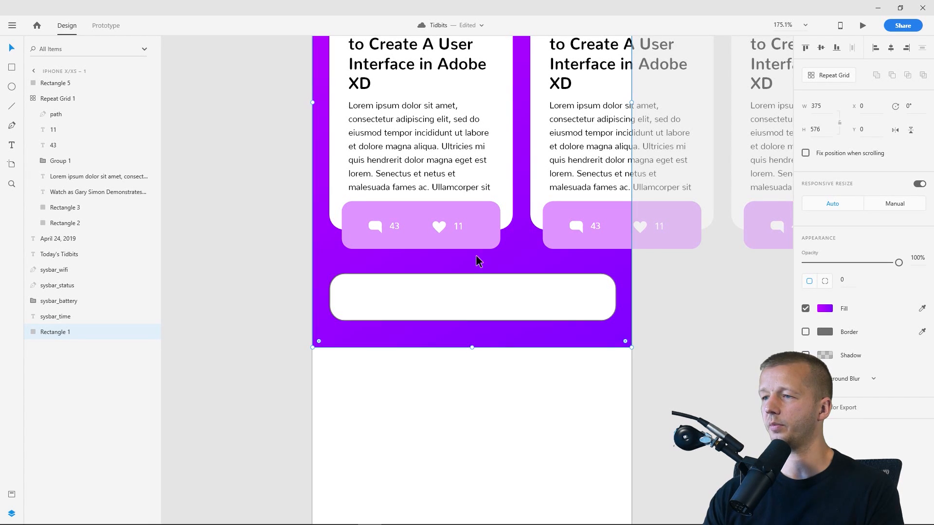
- Narrow the white rounded bar below the cards to a width of 334
click(473, 309)
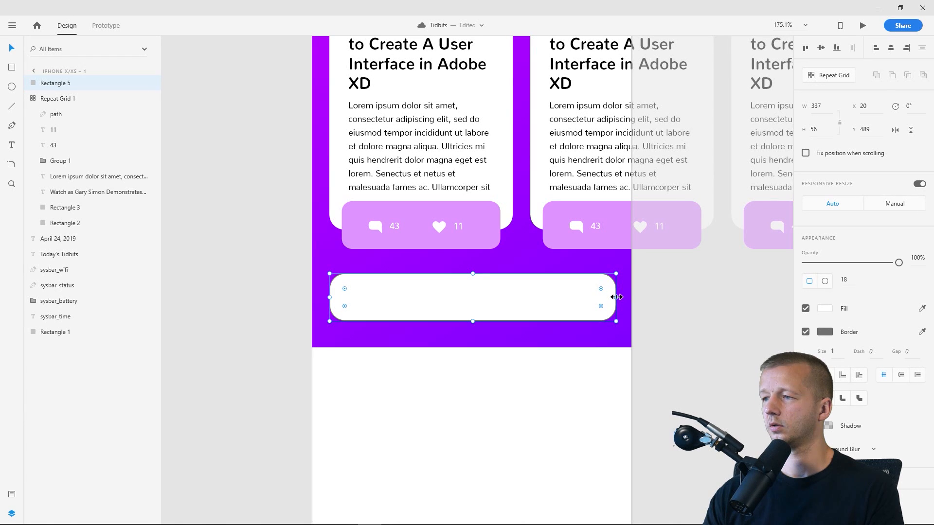
drag(616, 297, 613, 296)
click(705, 308)
click(536, 305)
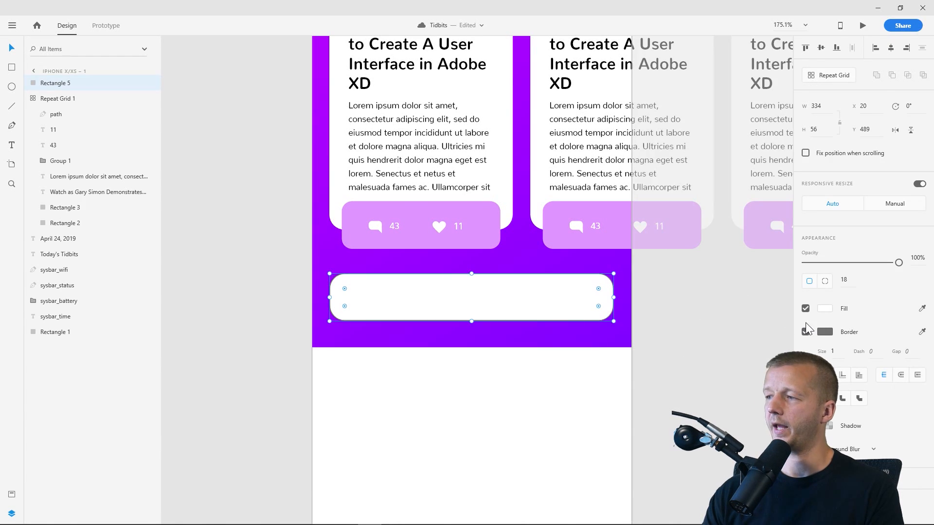
- Remove the border from the rounded bar below the cards and fill it with black
scroll(577, 317, down, 4)
drag(619, 348, 540, 362)
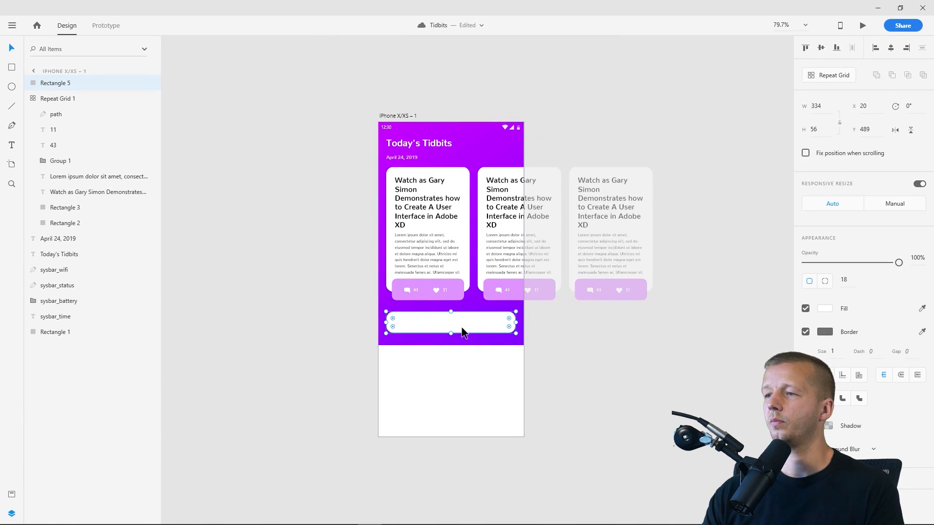
scroll(462, 332, up, 2)
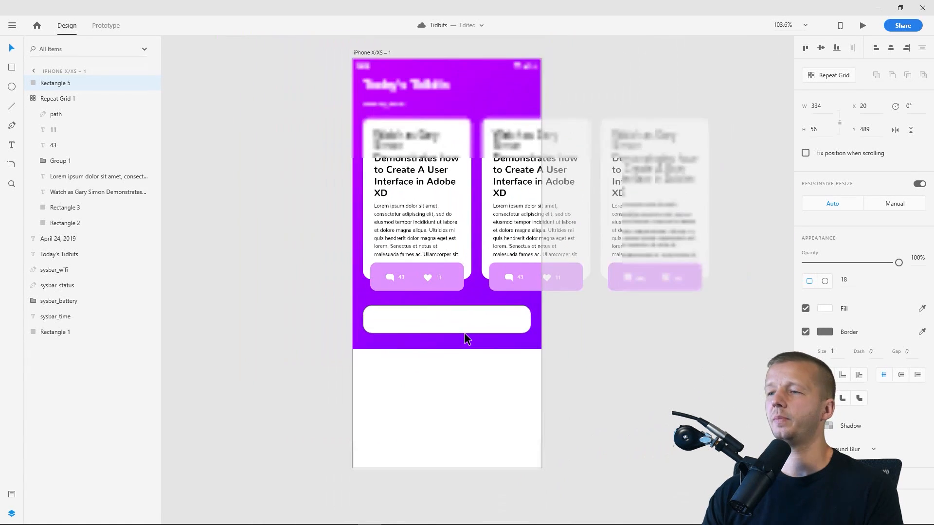
scroll(465, 335, down, 2)
click(474, 327)
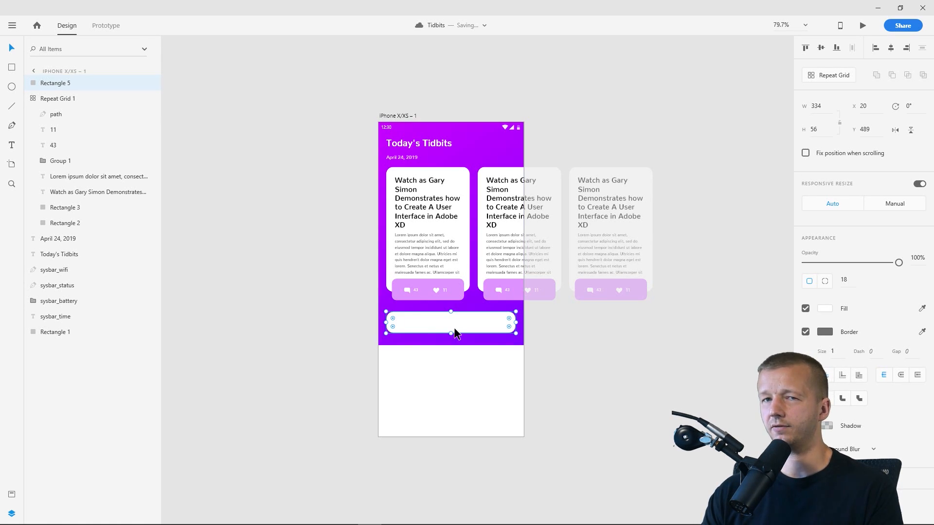
click(805, 332)
click(825, 308)
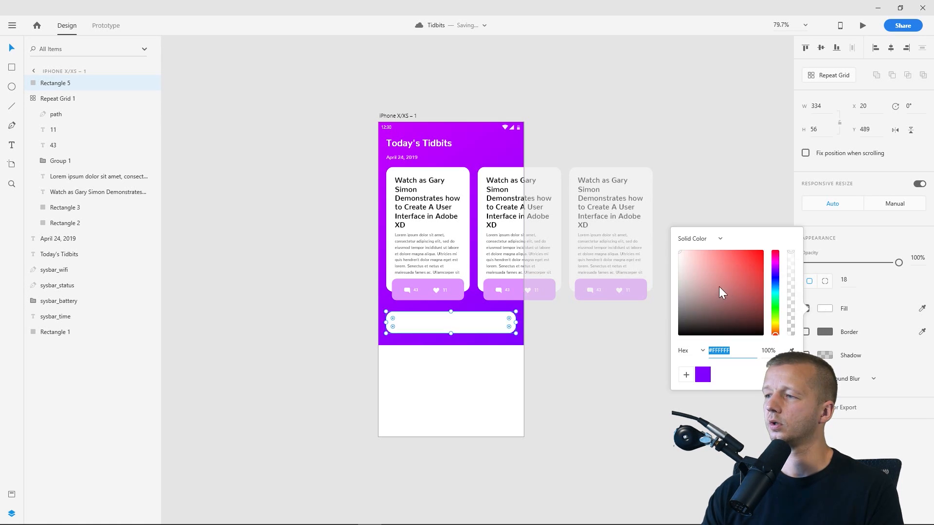
drag(718, 292, 638, 377)
- Lower the black bar's opacity to 24%
click(897, 262)
drag(897, 262, 825, 268)
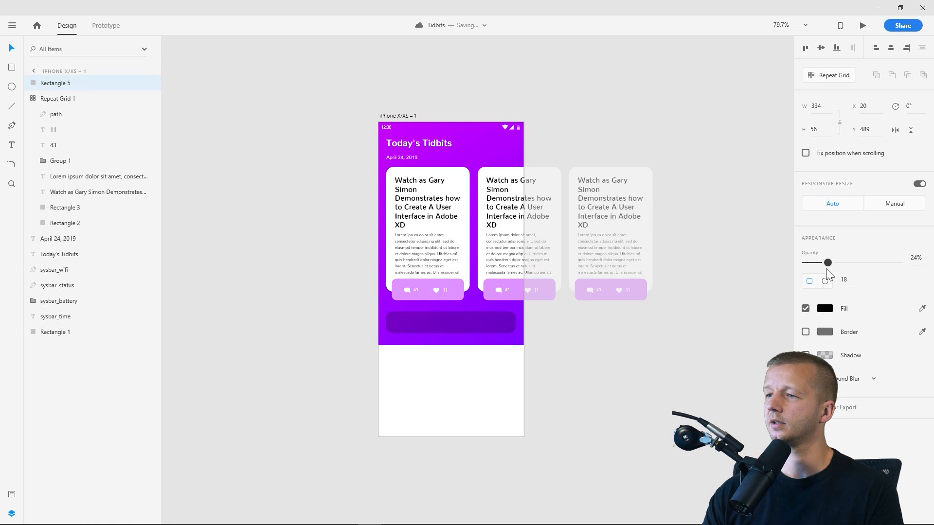
click(632, 332)
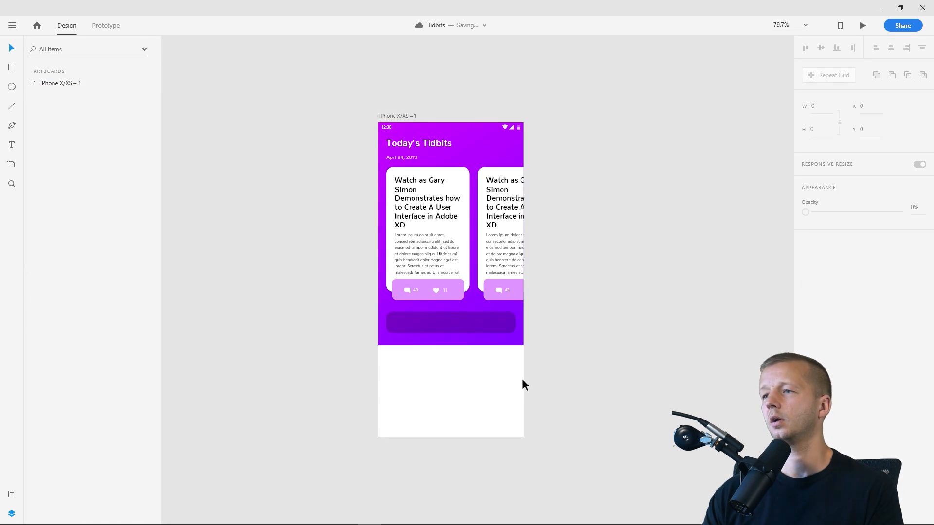
- Add the text "LIVE" near the upper-left corner of the dark bar and fill it with white
scroll(459, 357, up, 6)
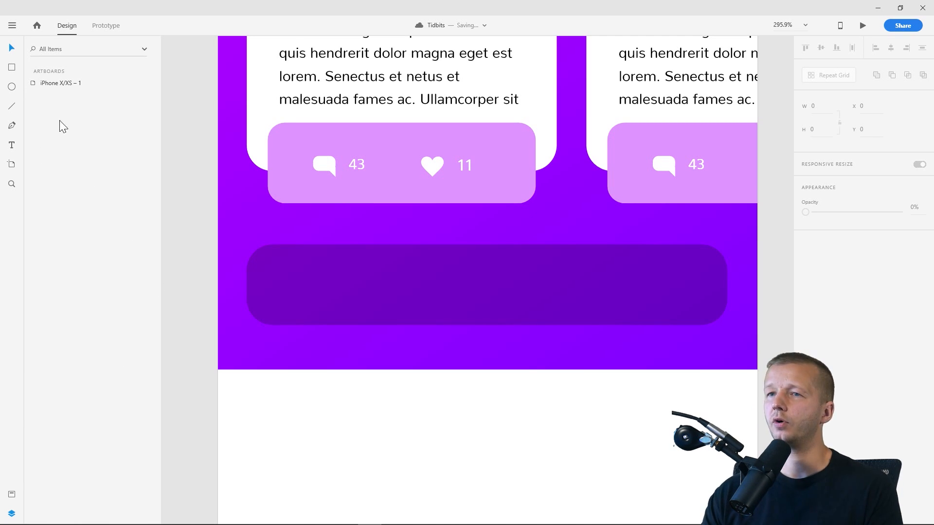
click(13, 145)
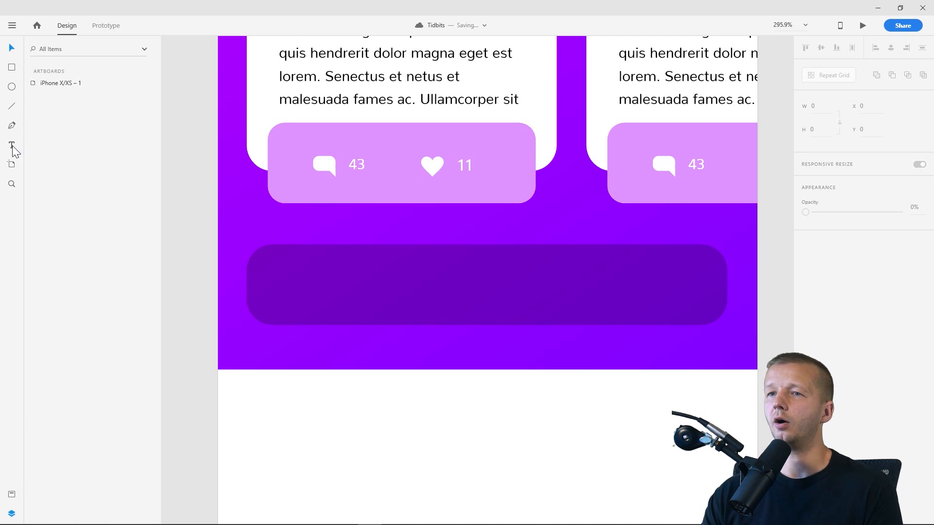
click(273, 272)
text(LIVE)
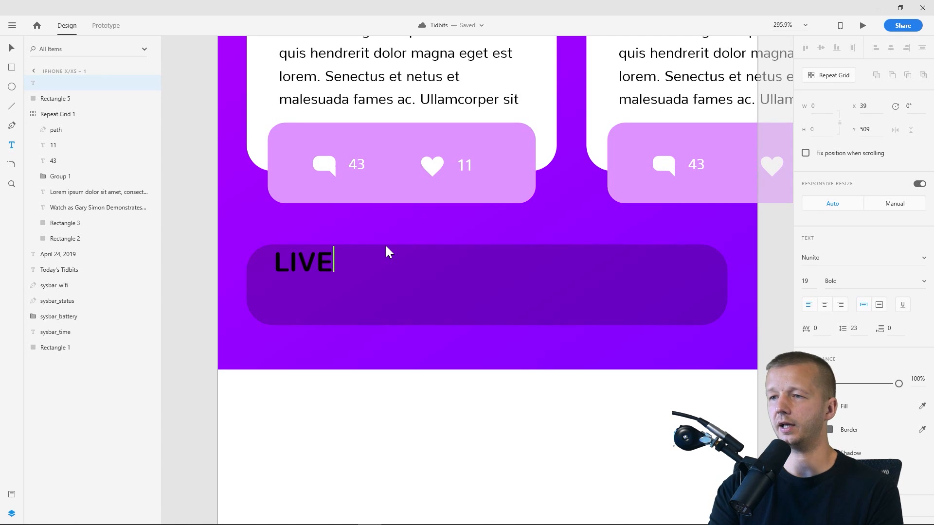
key(Escape)
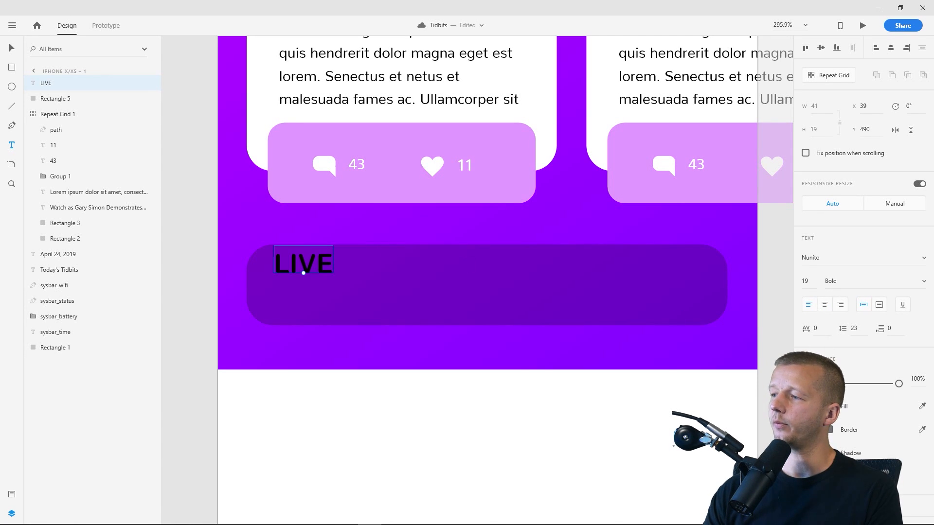
click(826, 406)
drag(738, 369, 651, 326)
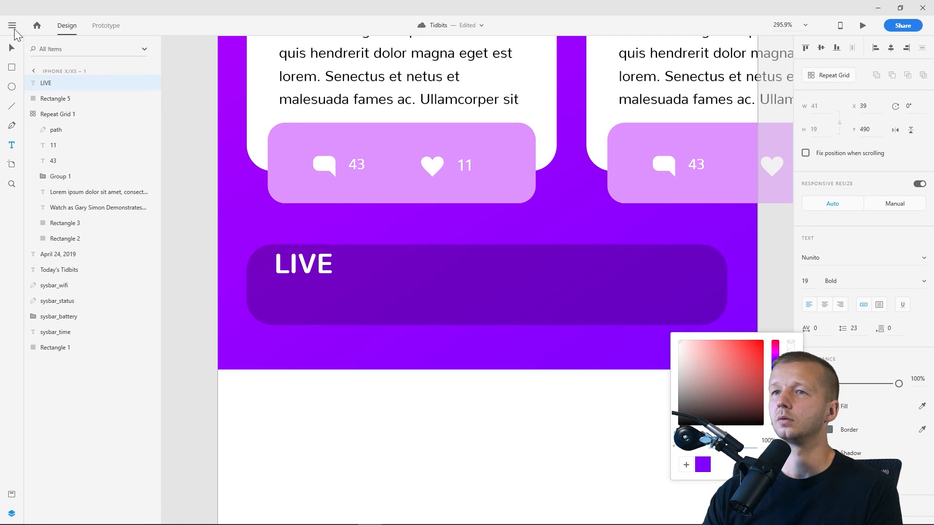
- Set the font size of the LIVE text to 10
click(11, 48)
click(809, 283)
text(15)
key(Return)
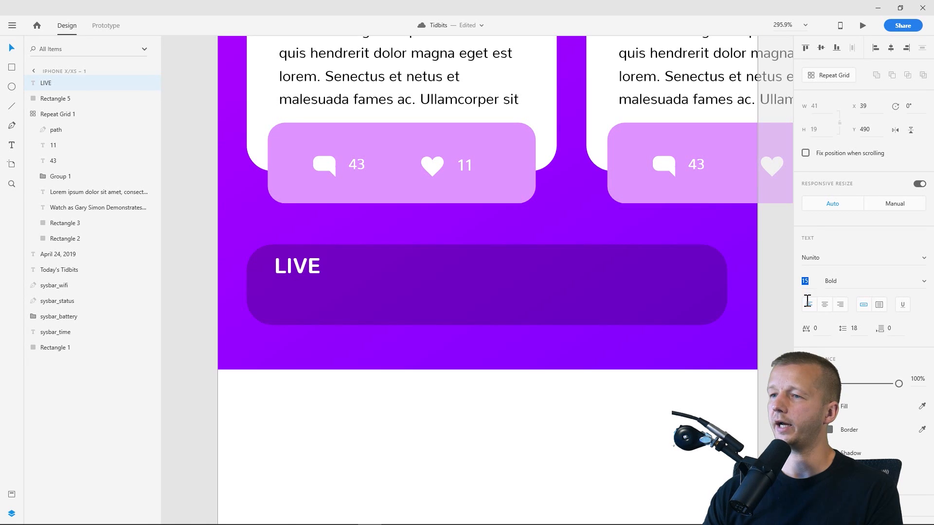
key(Down)
key(Down)
key(Down)
key(Down)
key(Down)
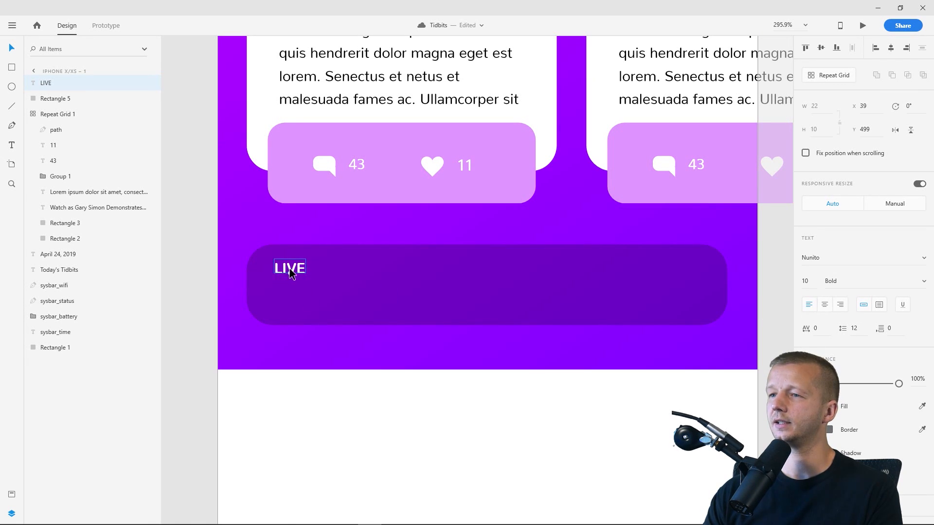
- Shift the LIVE text slightly and draw a borderless white circle of 8 × 8 just before it
mouse_move(293, 271)
mouse_down()
mouse_move(301, 271)
mouse_move(275, 274)
mouse_move(286, 273)
mouse_up()
click(332, 448)
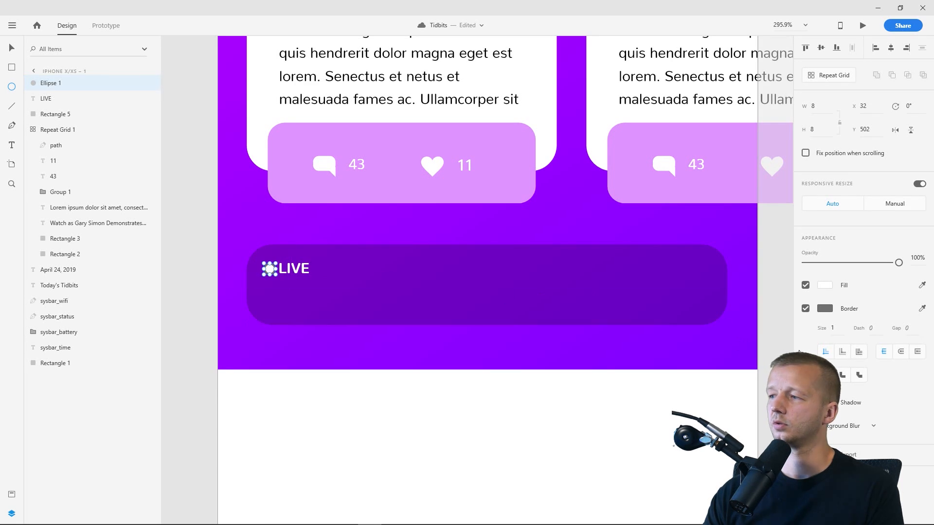
click(805, 309)
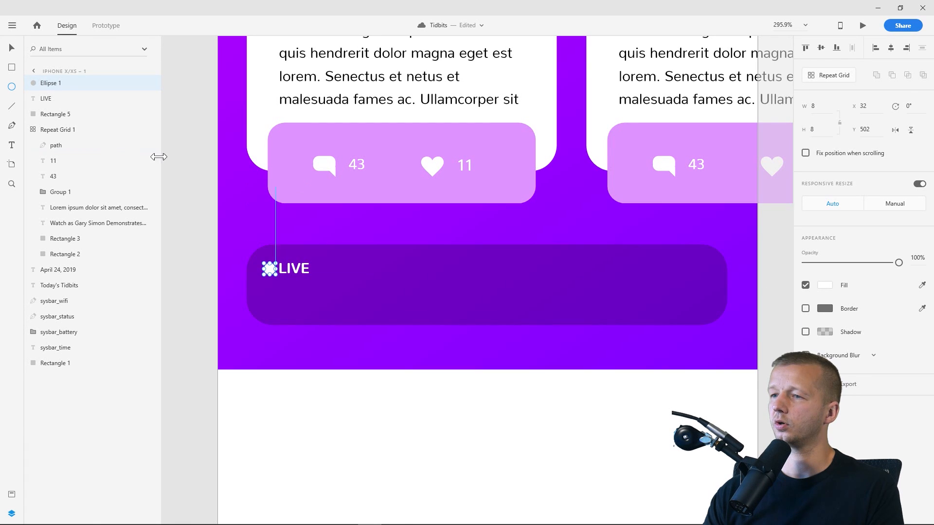
- Move the LIVE text right to X 48 and the white circle to X 34, Y 501
click(13, 47)
click(307, 269)
key(Right)
key(Right)
key(Right)
key(Right)
key(Right)
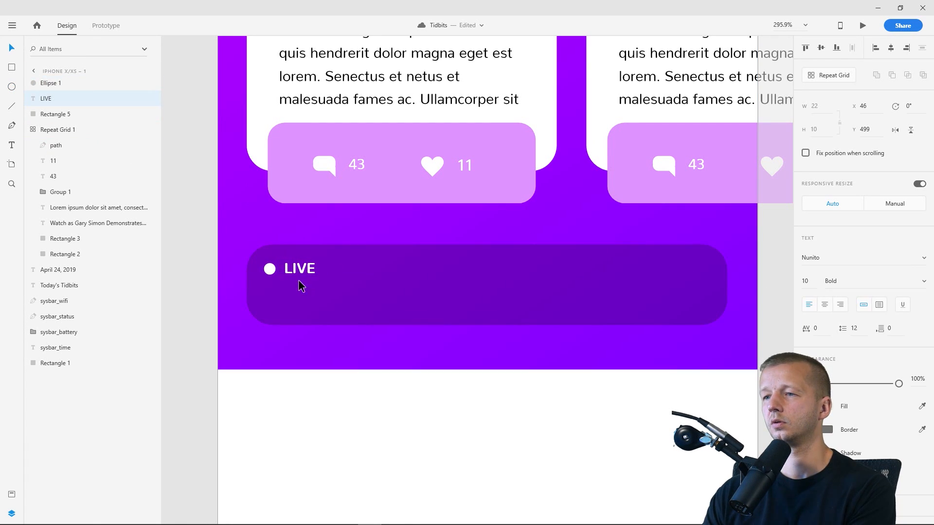
click(270, 269)
key(Right)
key(Right)
key(Up)
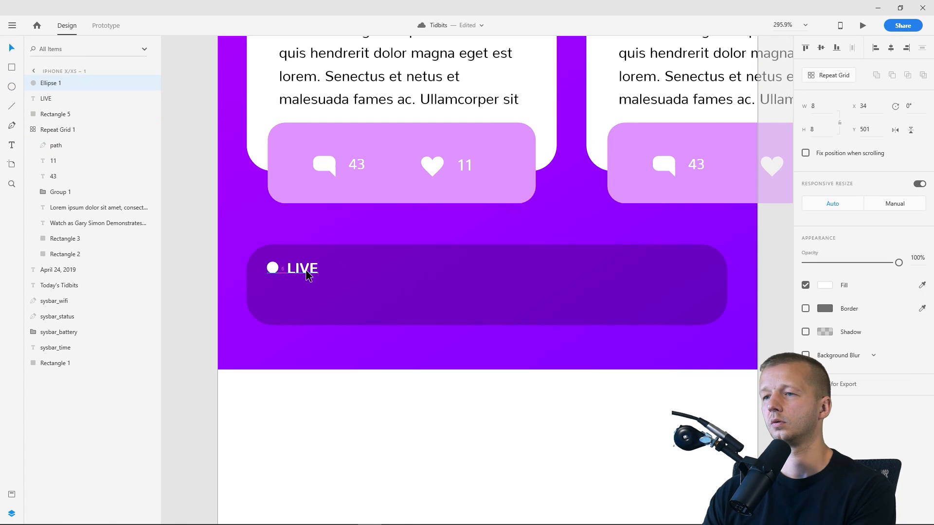
- Set the font size of the LIVE text to 11
click(308, 271)
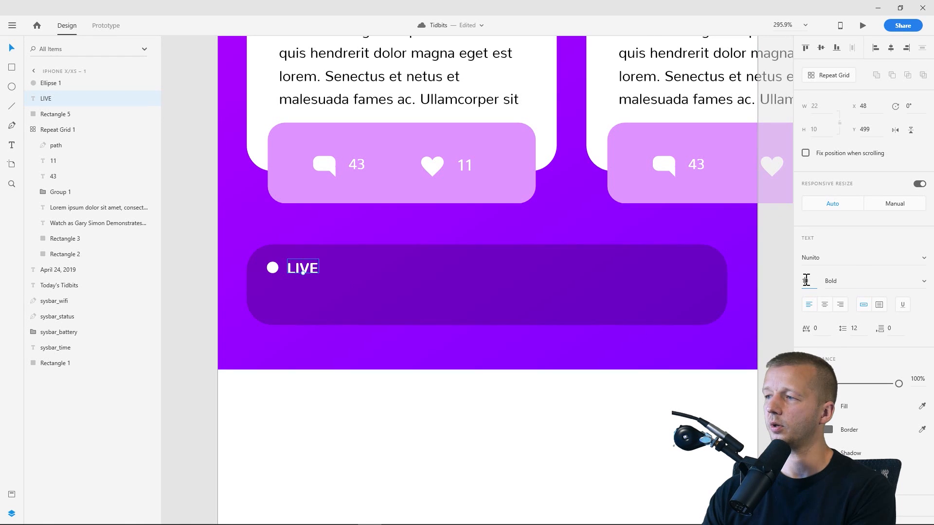
drag(806, 281, 815, 282)
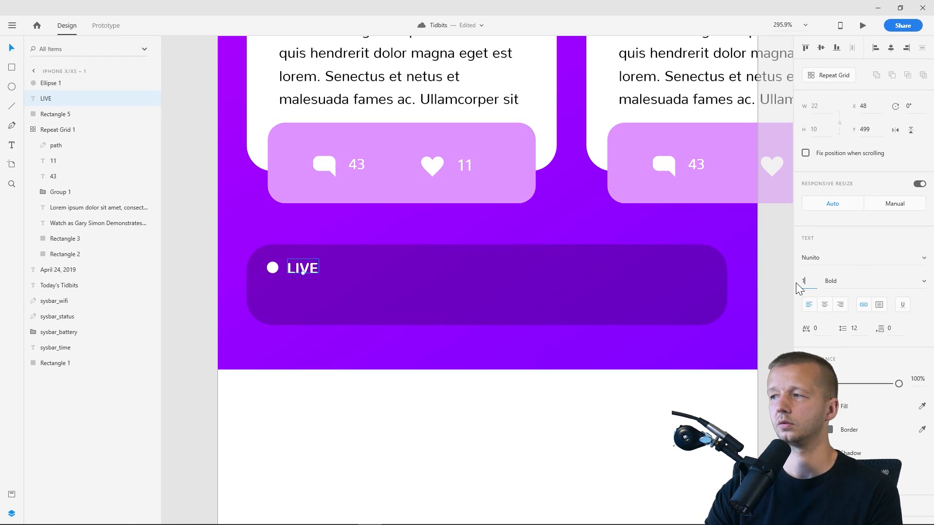
text(11)
key(Return)
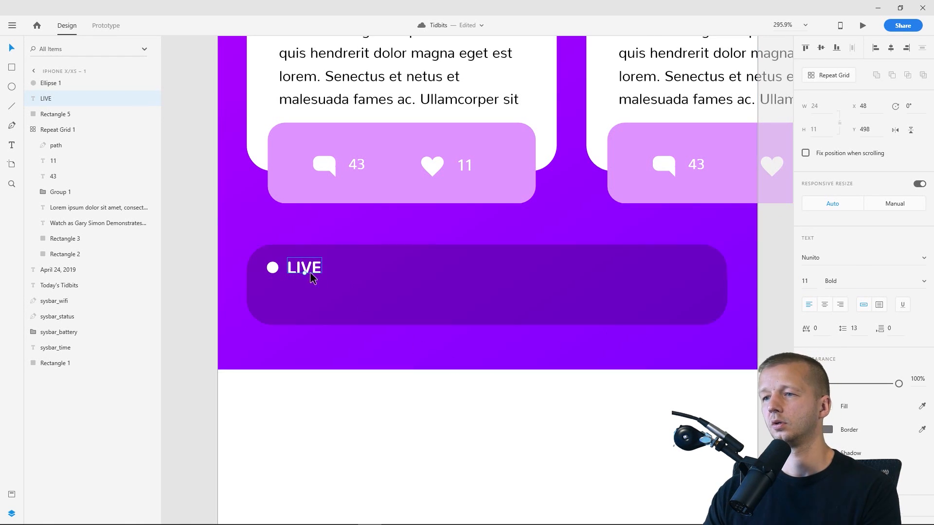
drag(294, 272, 295, 273)
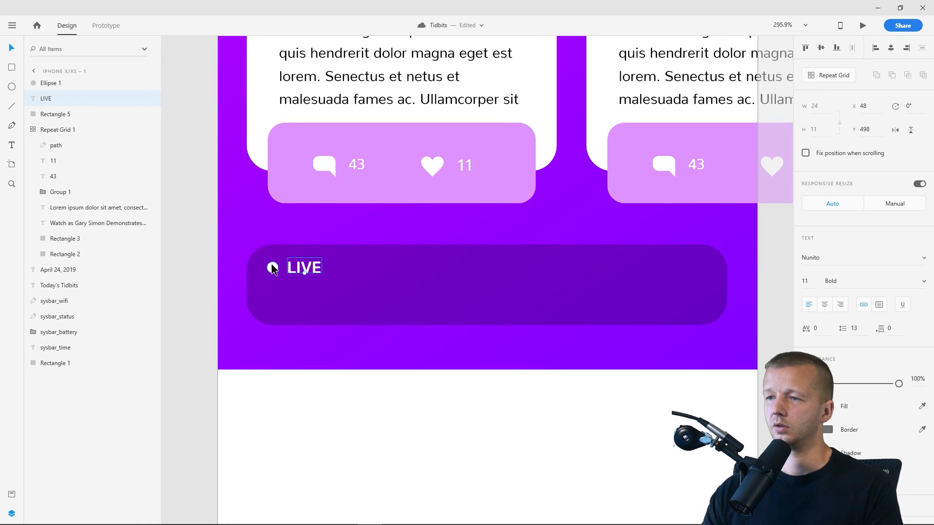
click(217, 266)
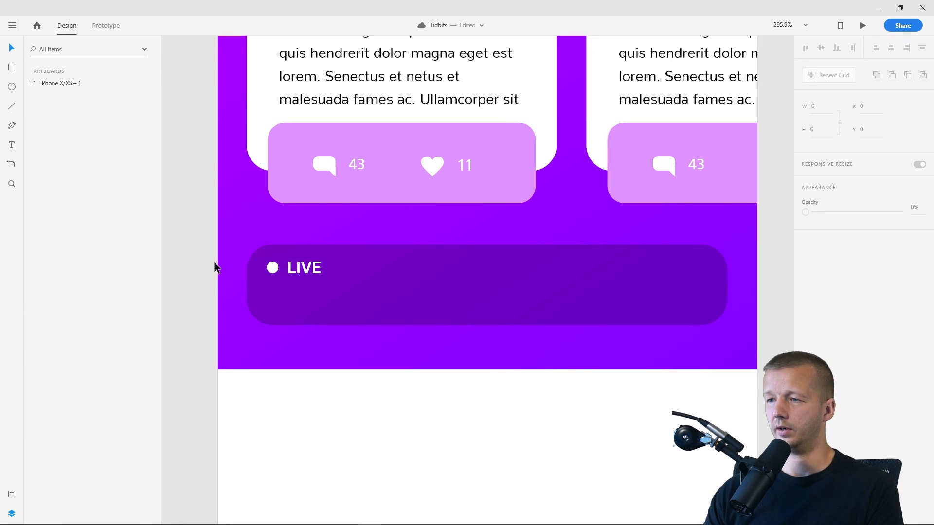
- Move the white circle and the LIVE text together to X 36, Y 500 inside the dark bar
click(274, 269)
shift+click(305, 267)
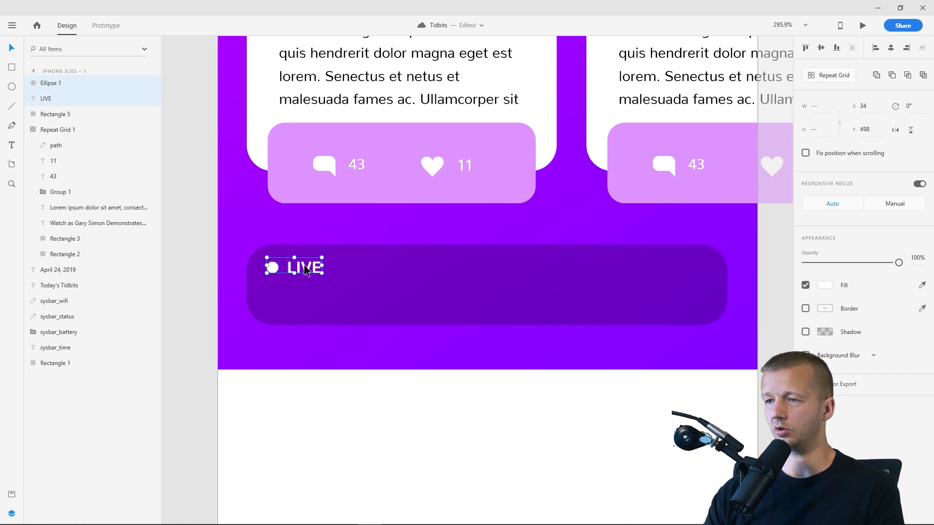
key(Right)
key(Down)
key(Down)
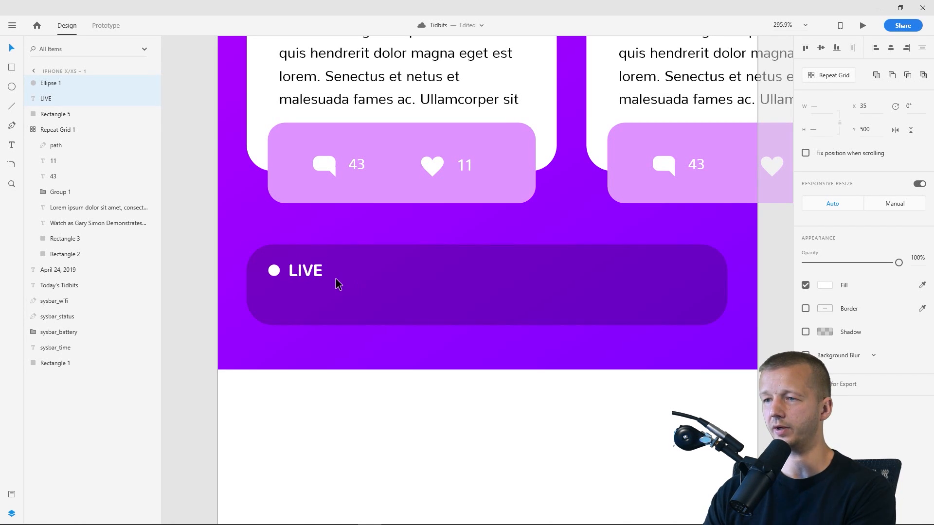
- Extend the dark LIVE bar downward to a height of 72
click(395, 289)
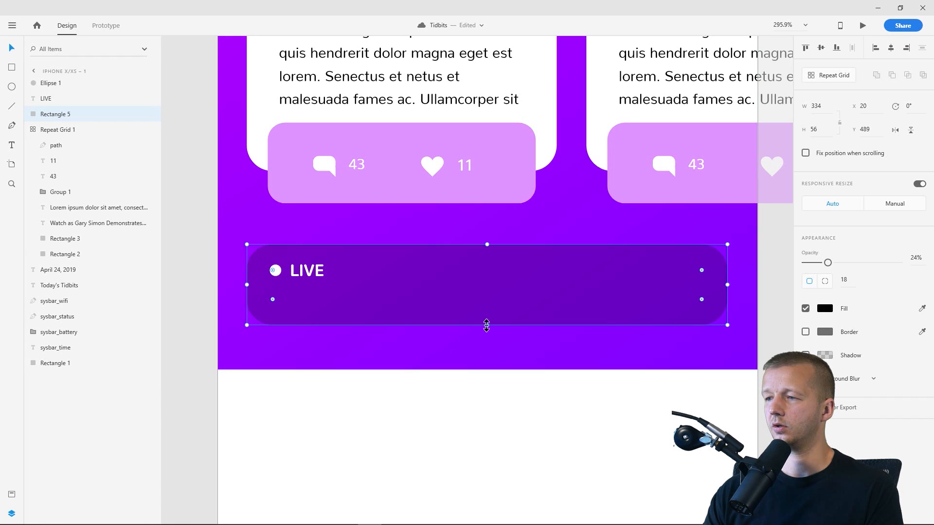
drag(486, 325, 485, 348)
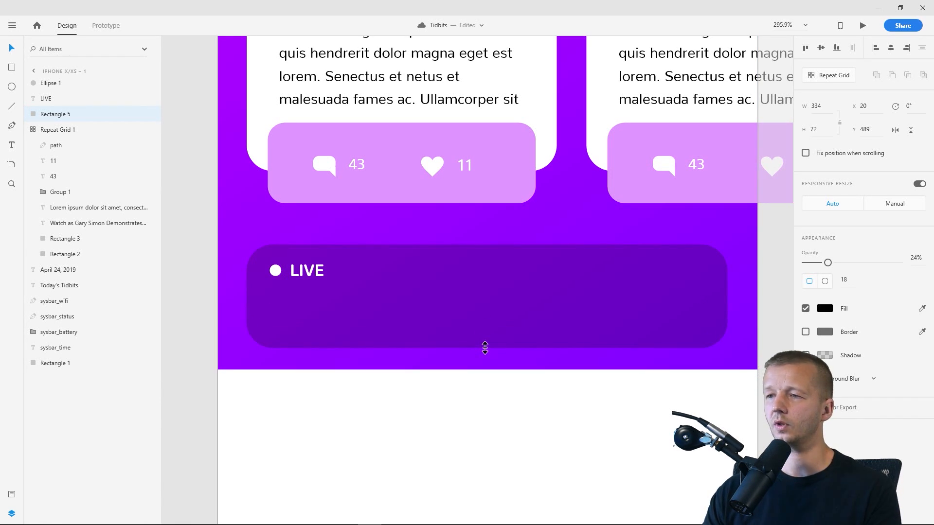
click(210, 209)
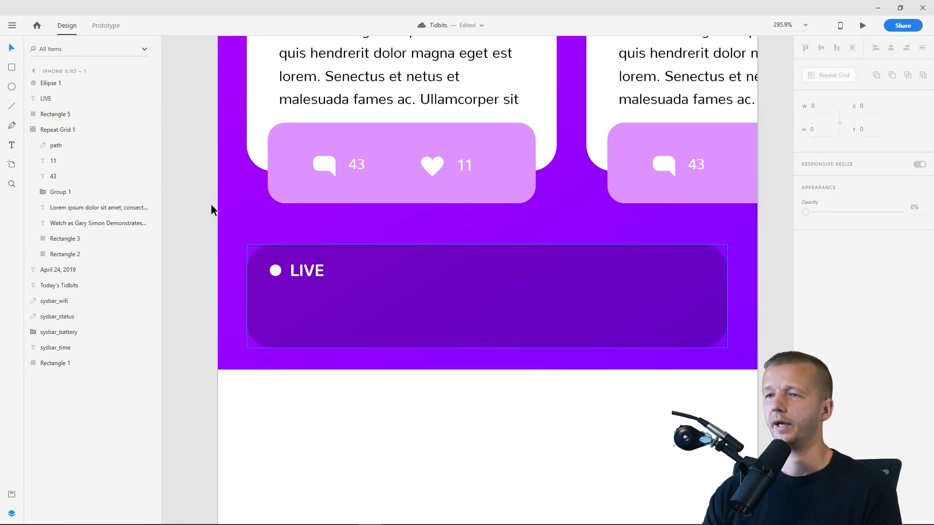
- Add a text area of about 304 × 25 below the LIVE label reading "UI Design in 2019 is Getting ..."
click(269, 291)
drag(269, 291, 706, 328)
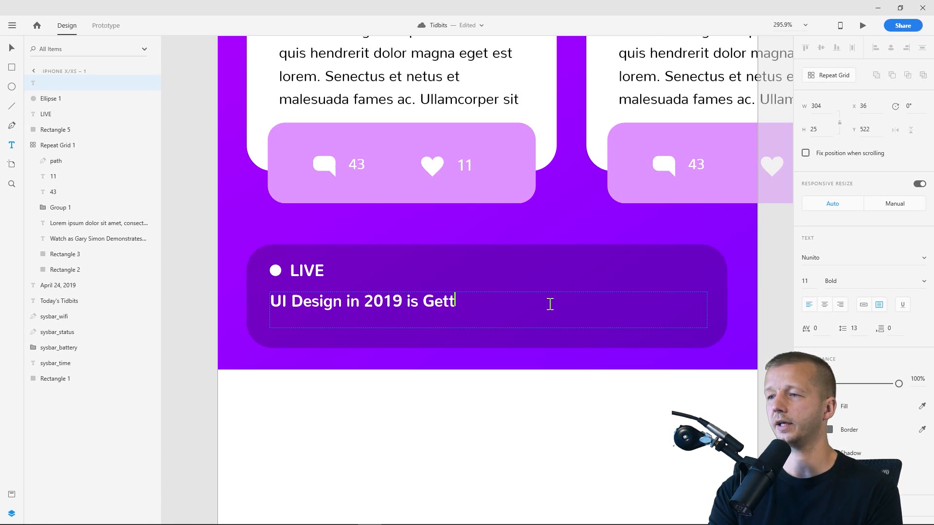
text(...)
key(Escape)
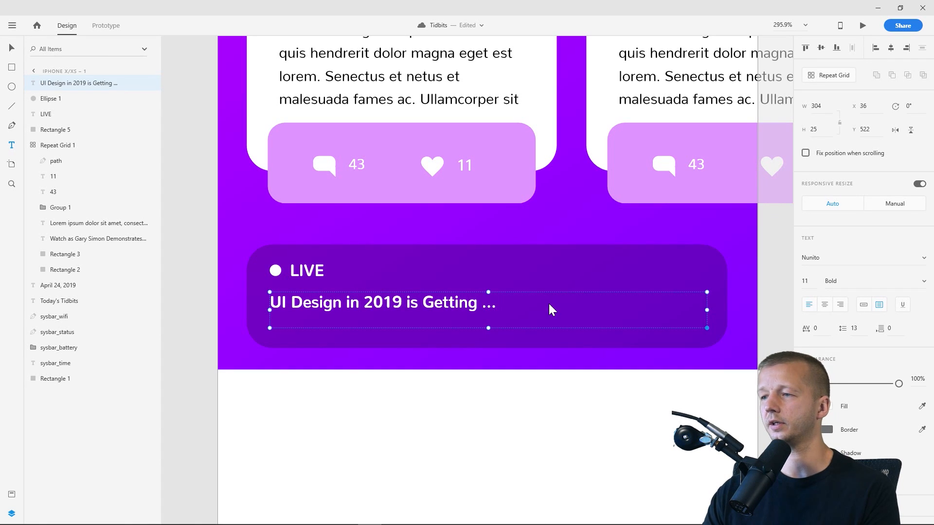
- Set the font size of the "UI Design in 2019 is Getting ..." headline to 20
click(807, 280)
text(21)
key(Return)
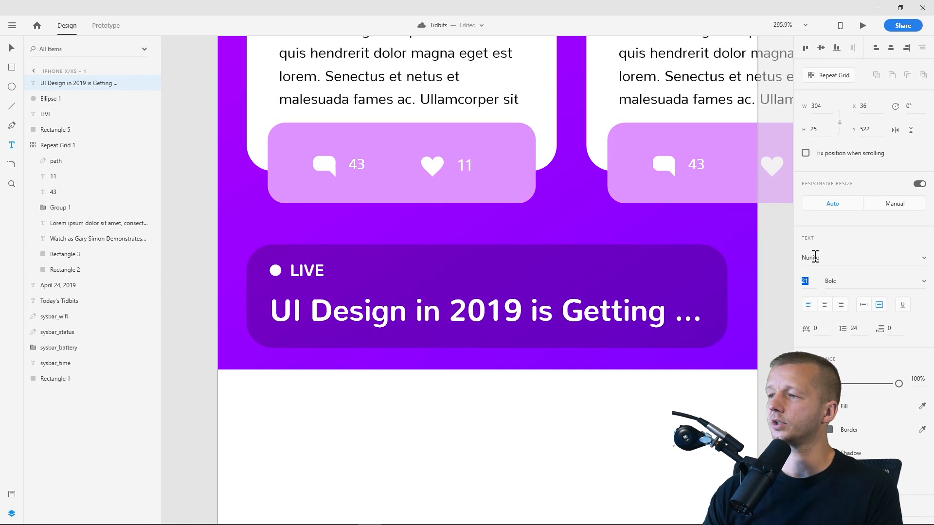
text(19)
key(Return)
text(20)
key(Return)
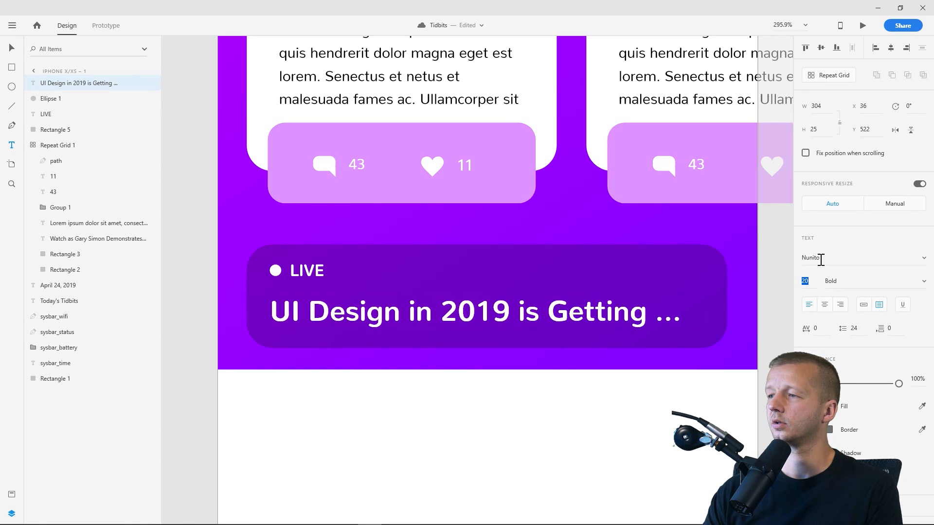
- Change the font weight of the LIVE text to Regular
double_click(312, 271)
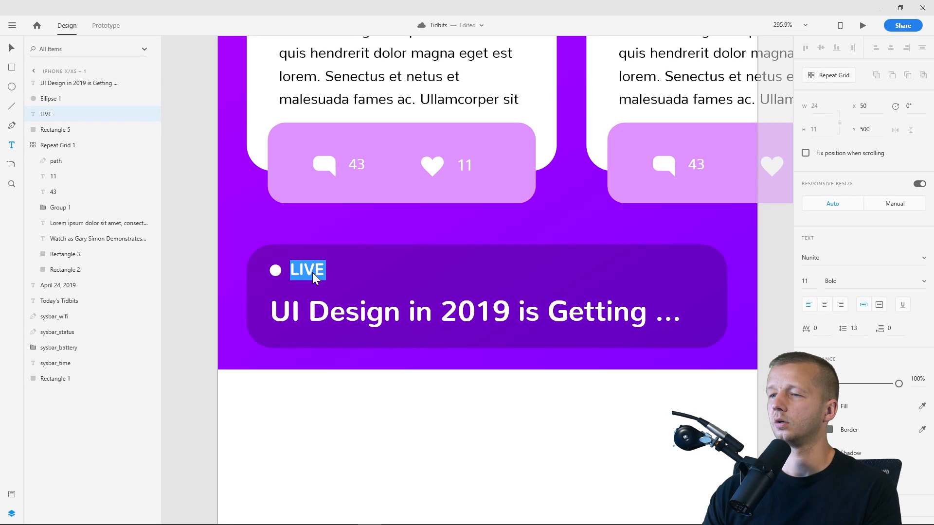
double_click(312, 269)
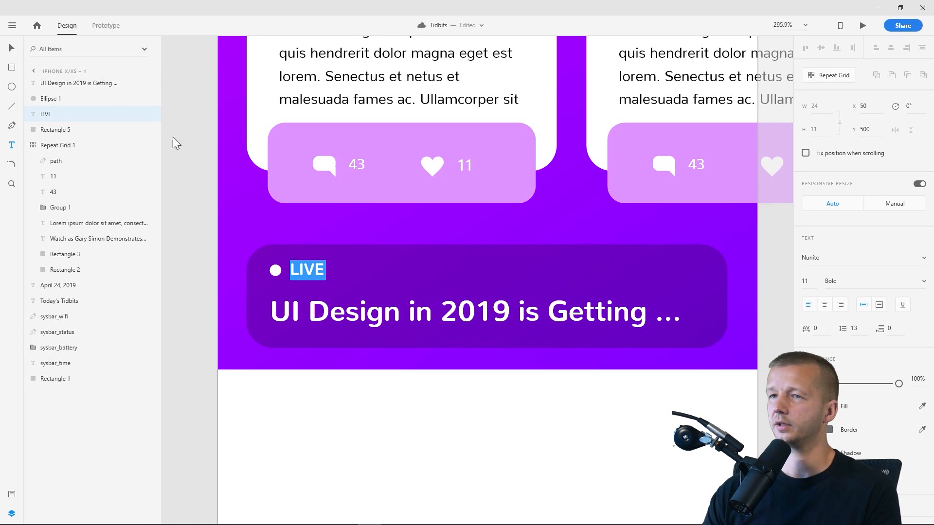
click(12, 47)
click(193, 197)
scroll(227, 206, down, 5)
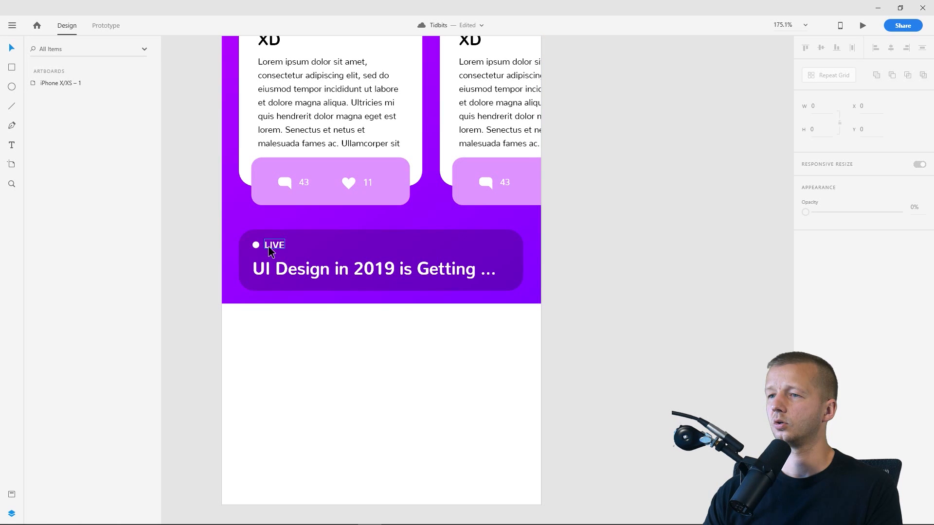
click(270, 249)
click(920, 281)
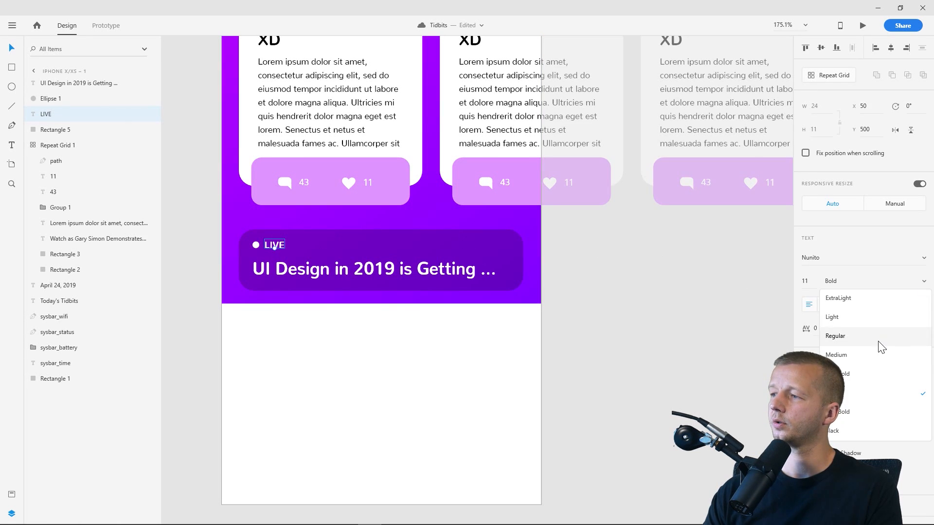
click(845, 336)
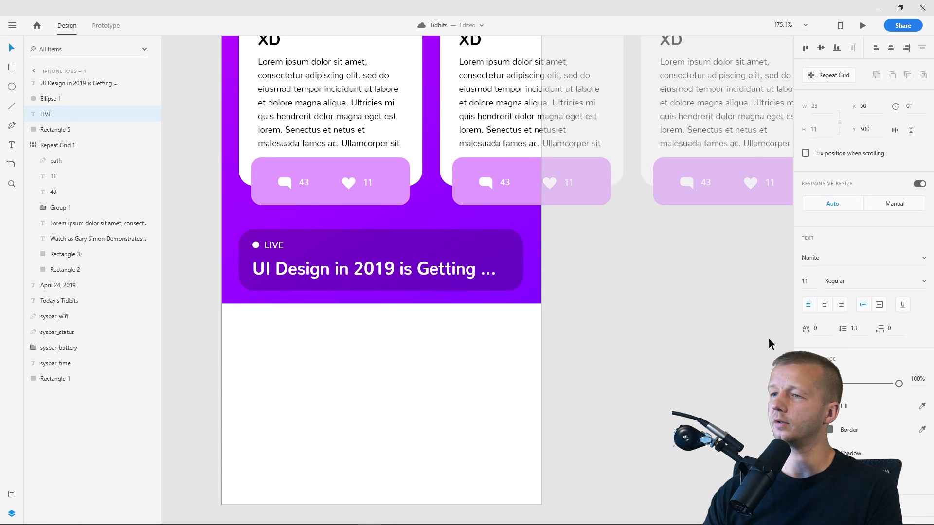
click(214, 348)
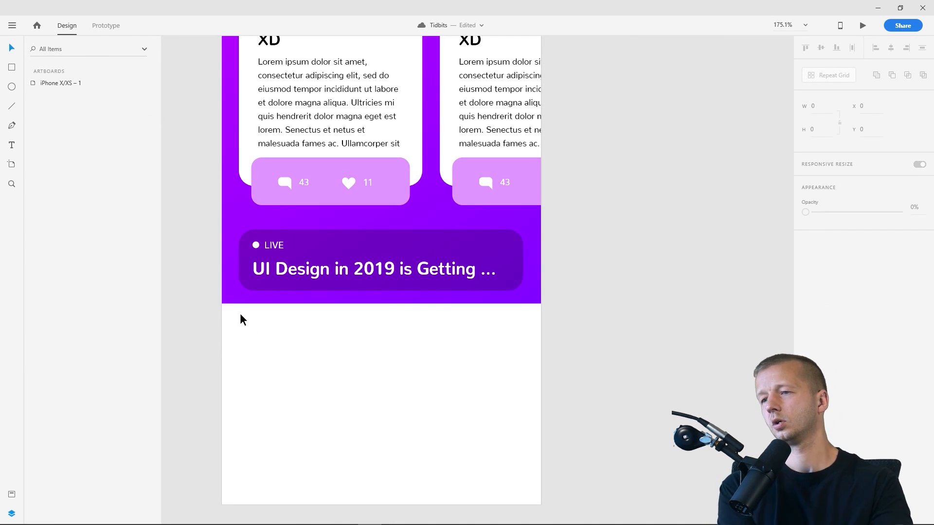
click(329, 268)
click(634, 296)
scroll(611, 284, down, 4)
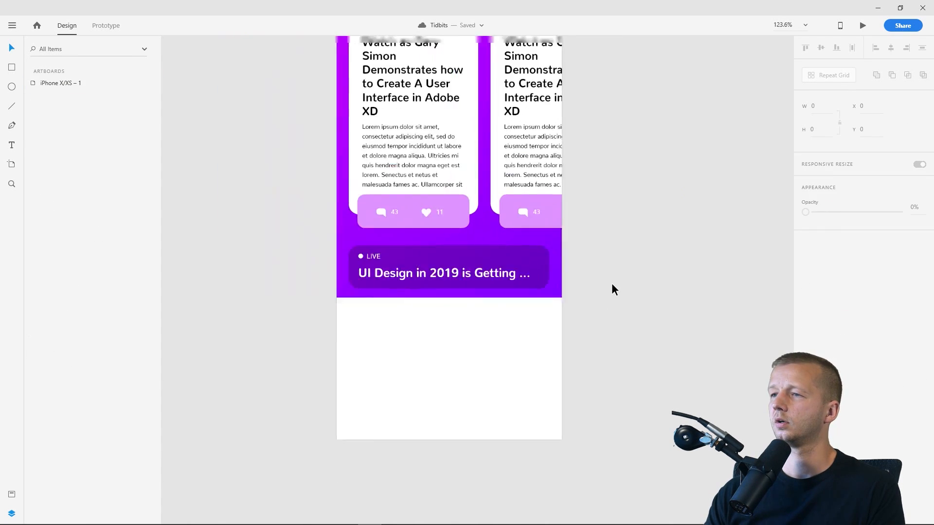
drag(647, 291, 598, 372)
scroll(597, 369, up, 4)
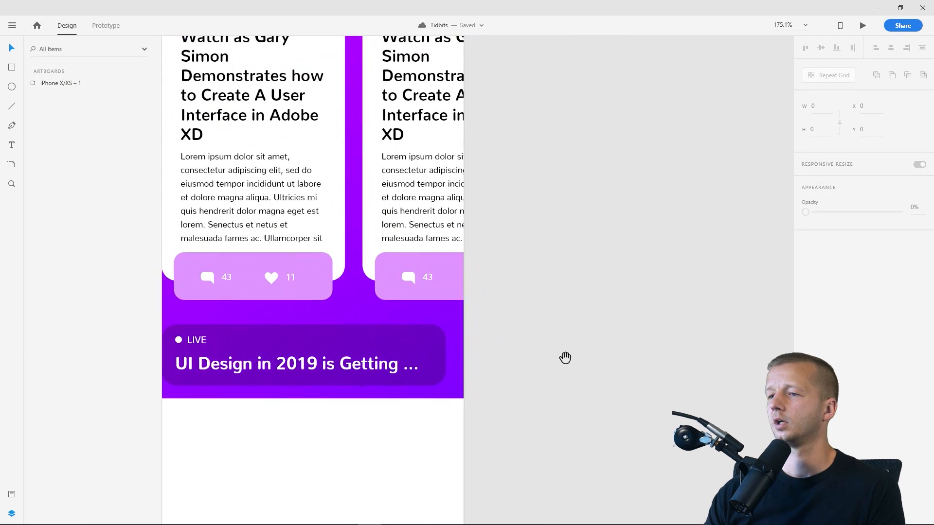
drag(407, 350, 538, 319)
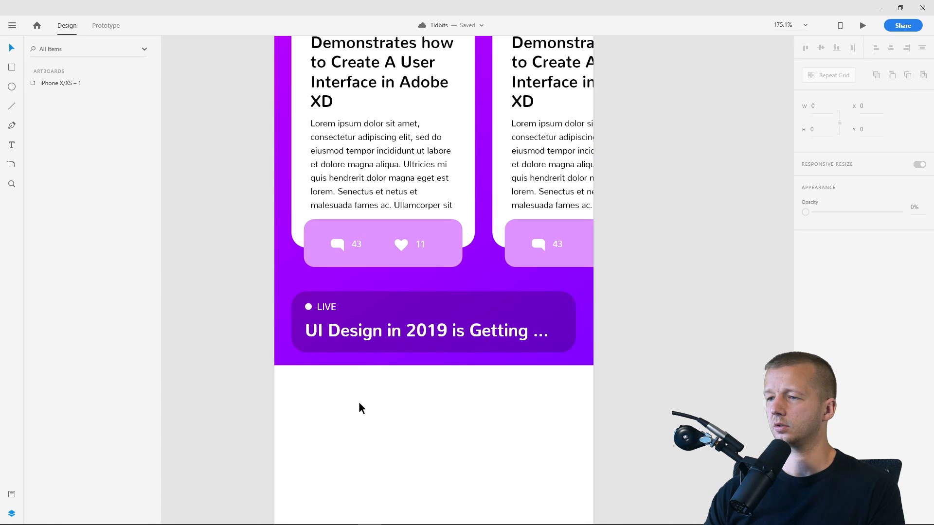
- Group the white circle with the LIVE text, lower the group to Y 504, and raise the headline to Y 519
scroll(358, 404, up, 2)
click(293, 277)
shift+click(317, 281)
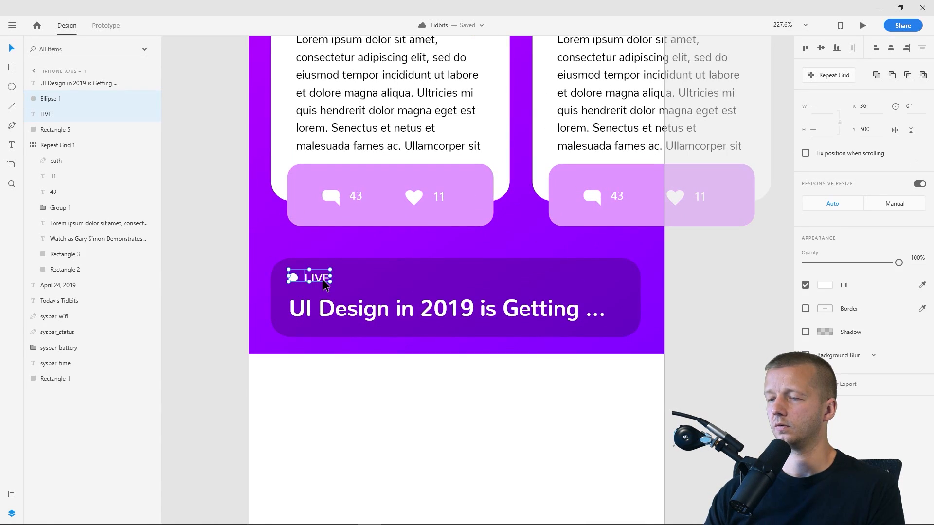
key(ctrl+g)
drag(319, 283, 332, 311)
click(334, 313)
click(448, 397)
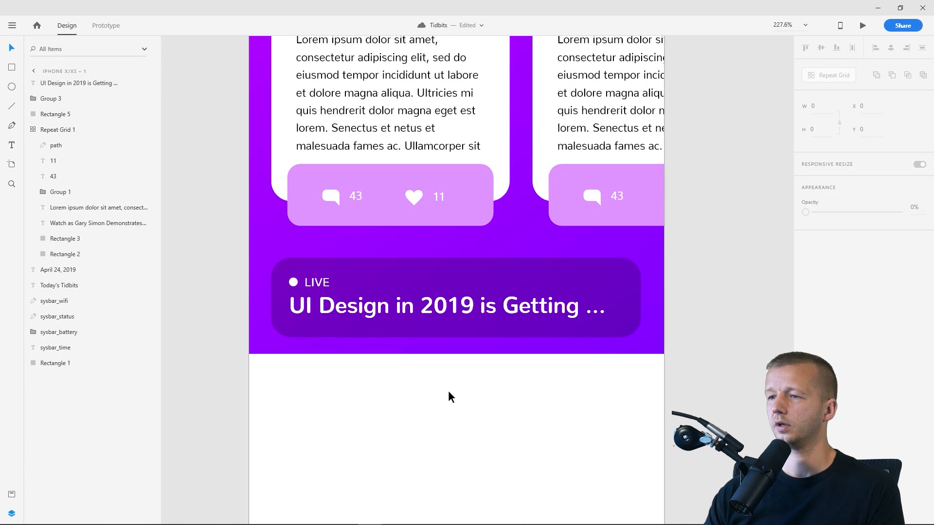
- Try to shorten the dark LIVE bar to a height of 70
click(388, 336)
drag(455, 336, 458, 333)
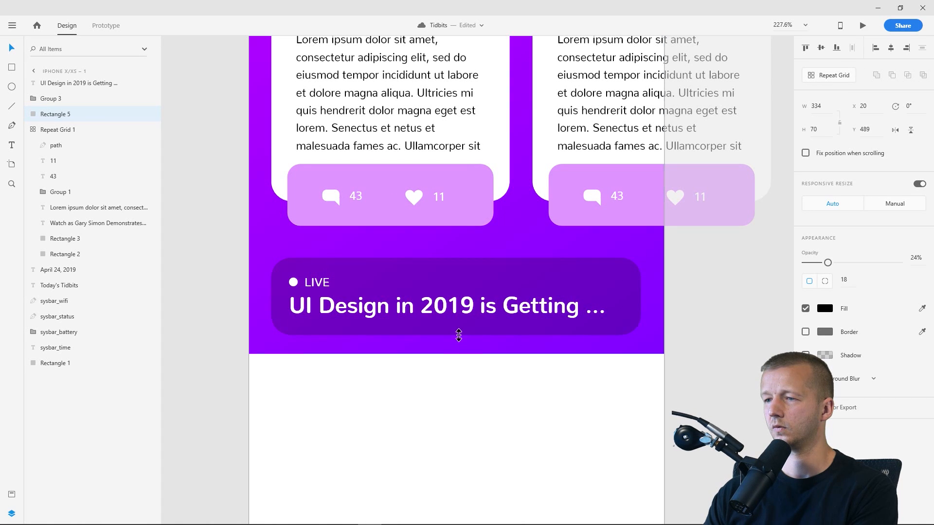
click(483, 410)
key(ctrl+z)
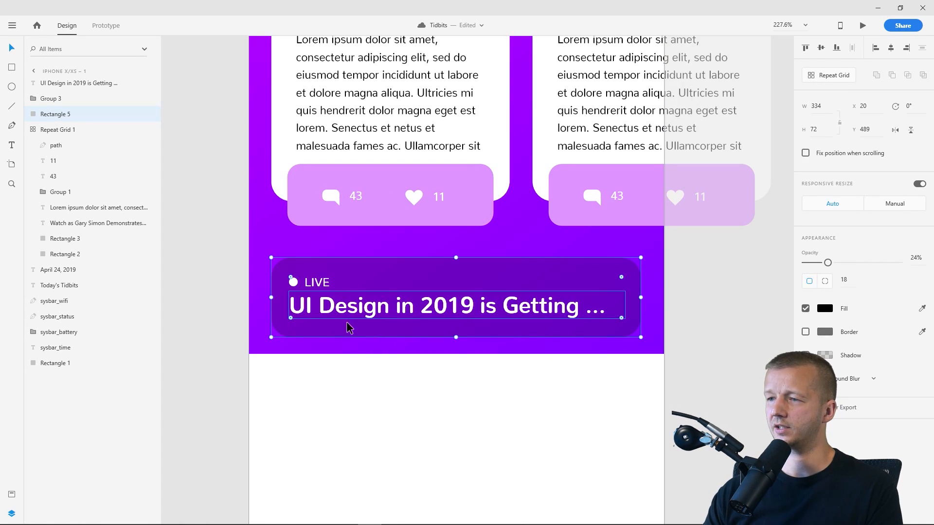
key(Escape)
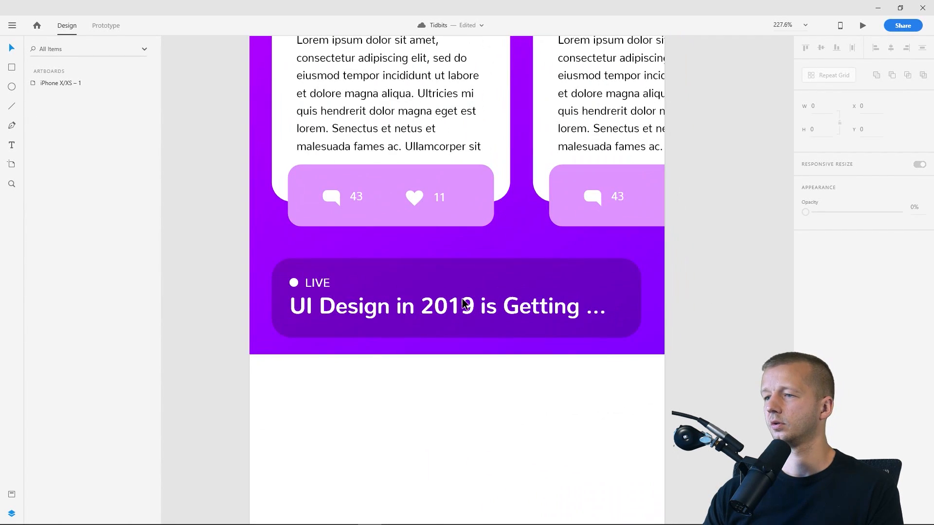
click(334, 292)
shift+click(319, 284)
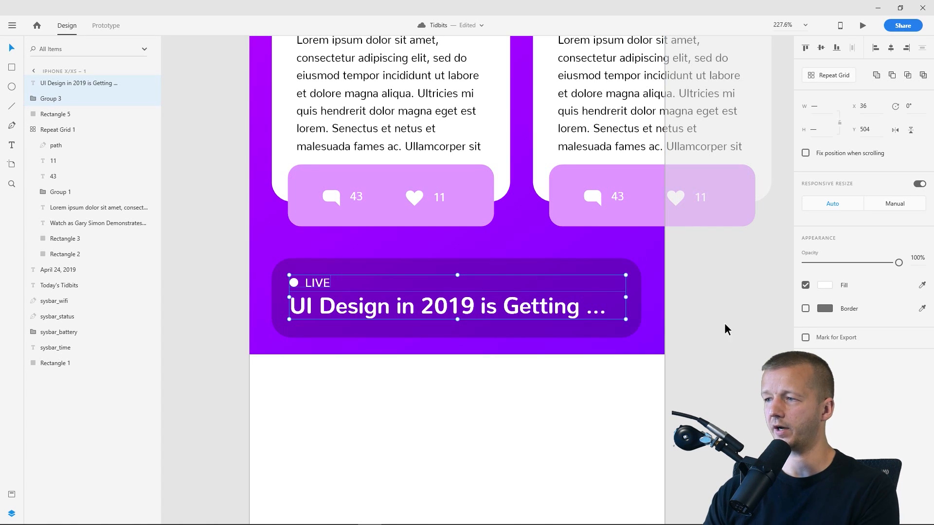
click(698, 317)
scroll(713, 307, down, 5)
drag(720, 310, 499, 319)
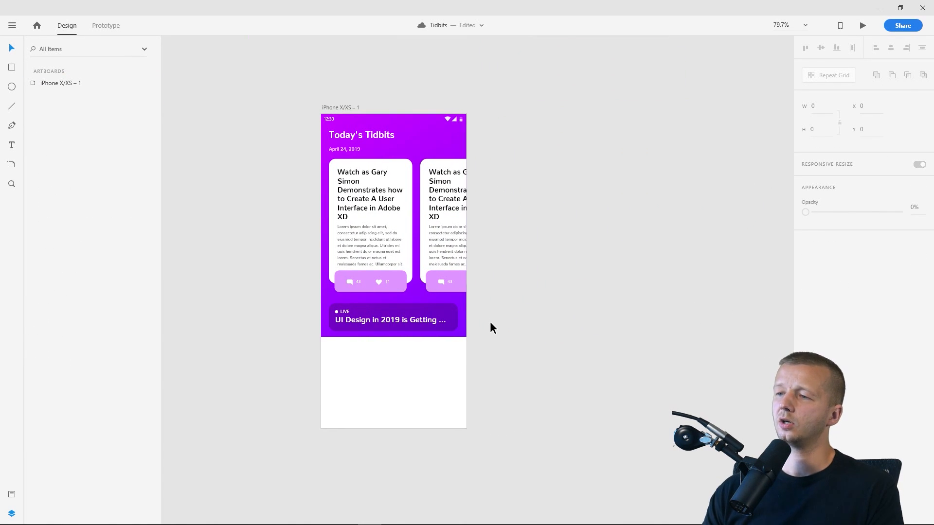
- Recolor the grouped circle and LIVE text light purple, #CF8BFF, starting from the dark bar's sampled color
scroll(489, 322, up, 10)
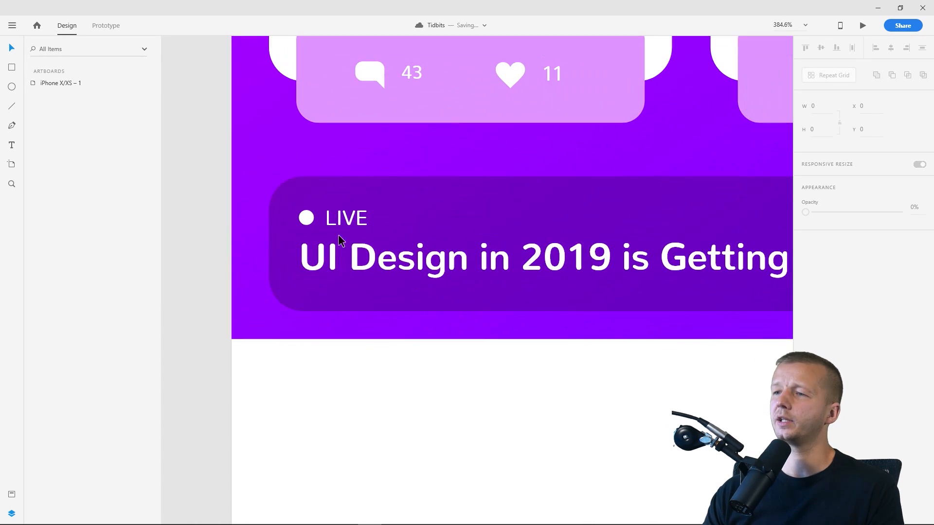
click(340, 221)
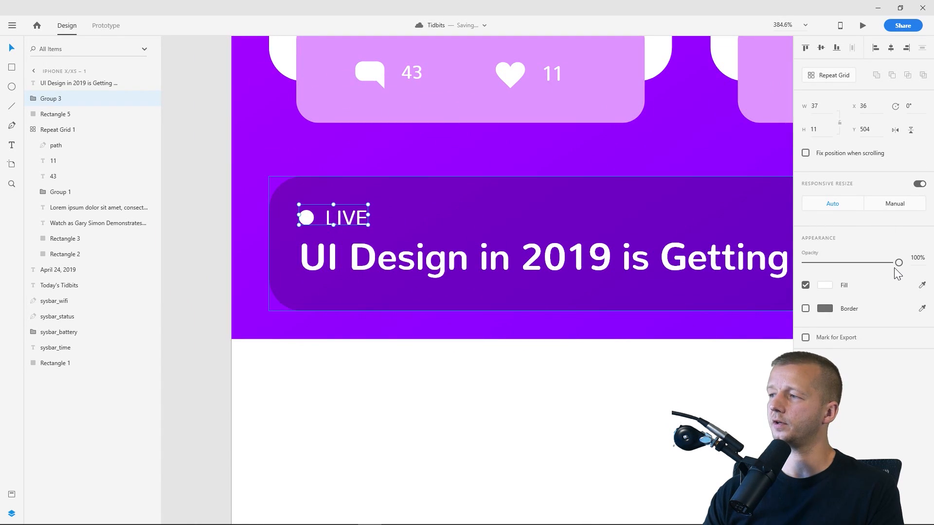
mouse_move(895, 268)
mouse_down()
mouse_move(864, 265)
mouse_move(899, 265)
mouse_up()
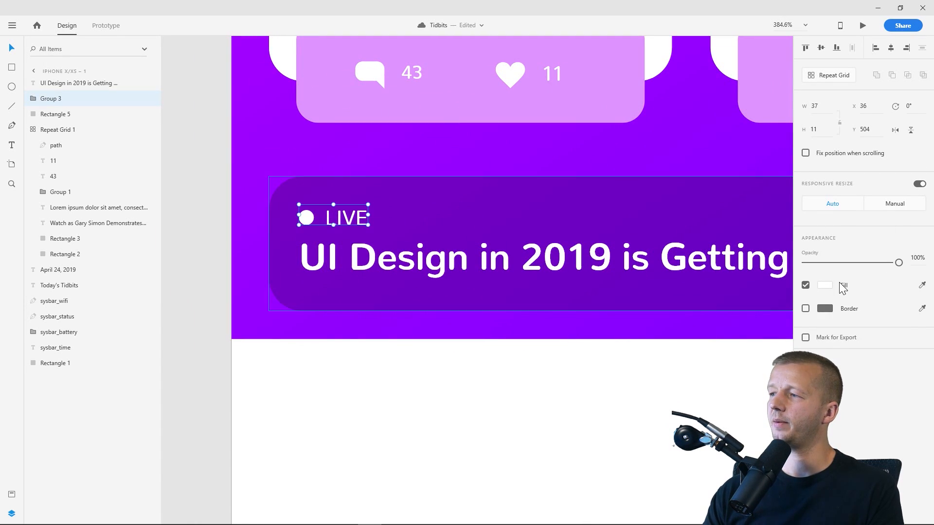
click(826, 285)
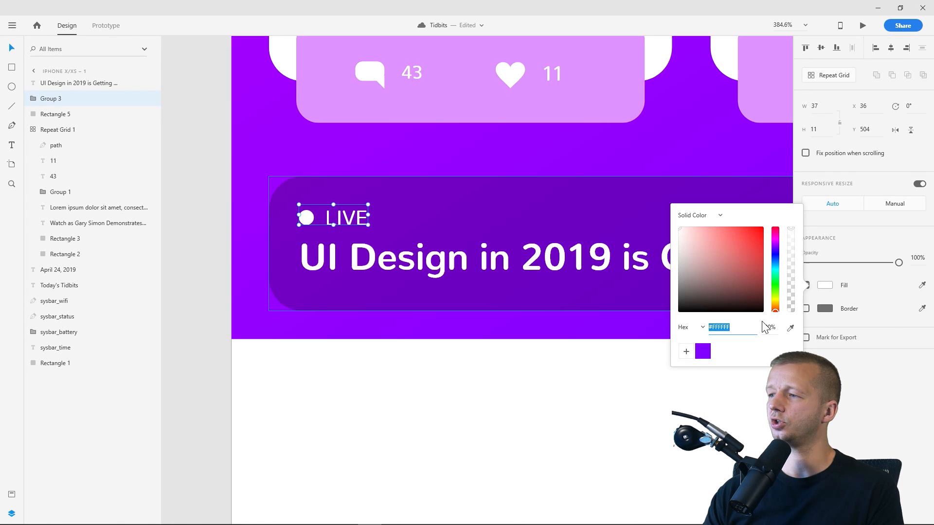
click(792, 329)
click(417, 209)
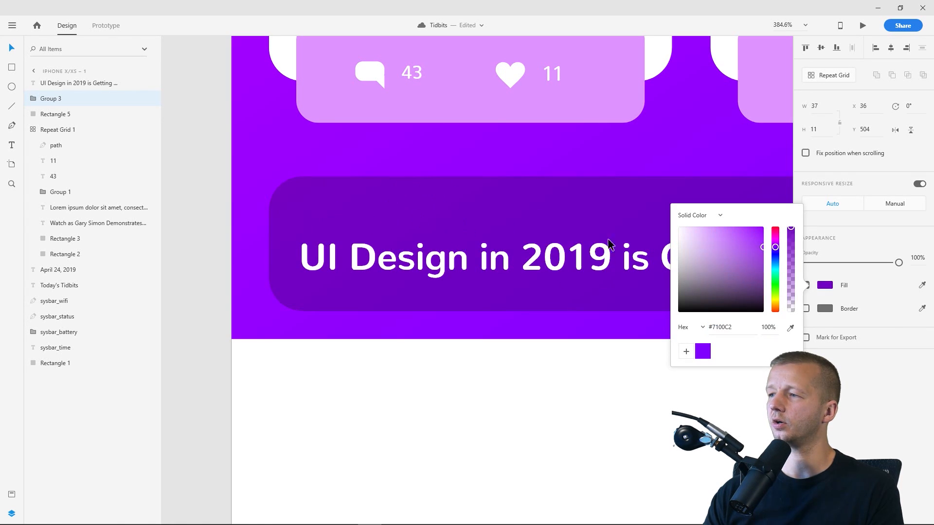
click(718, 229)
mouse_move(718, 230)
mouse_down()
mouse_move(708, 227)
mouse_move(717, 223)
mouse_up()
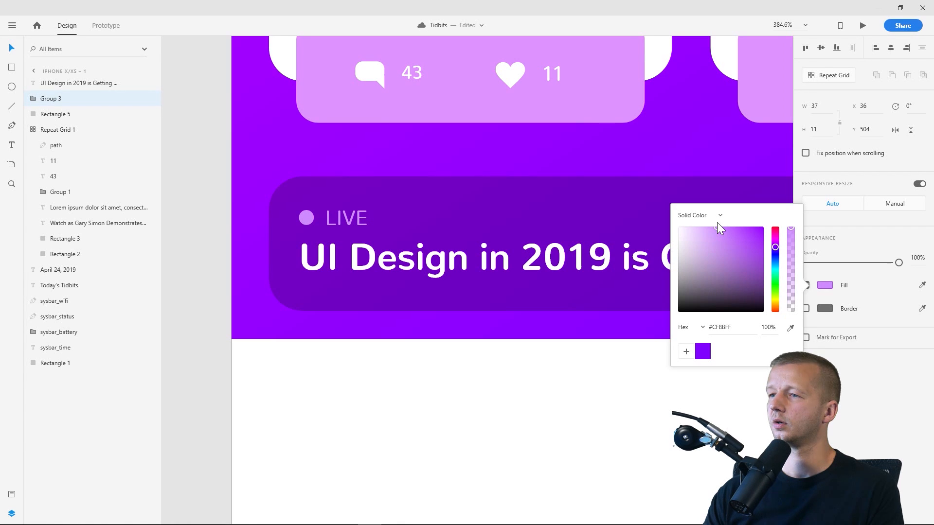
click(541, 381)
click(388, 267)
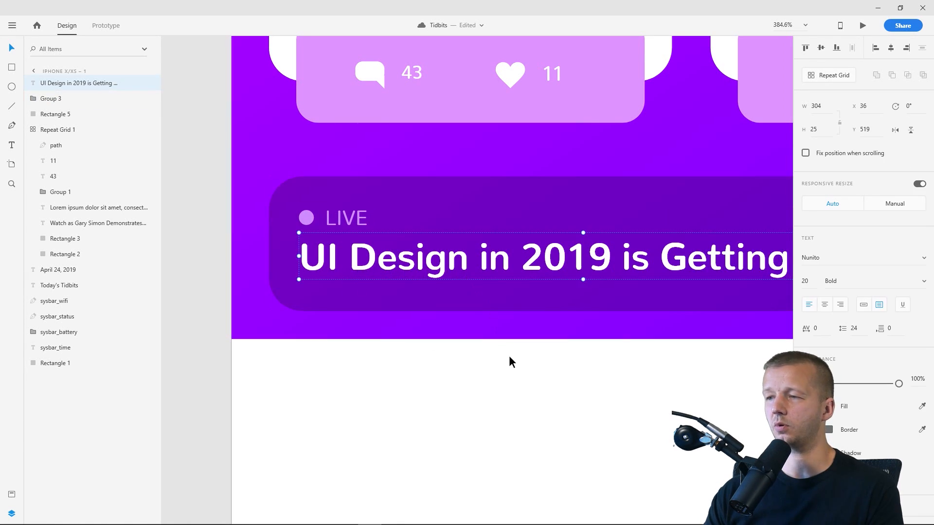
click(545, 357)
scroll(548, 359, down, 6)
drag(592, 394, 455, 404)
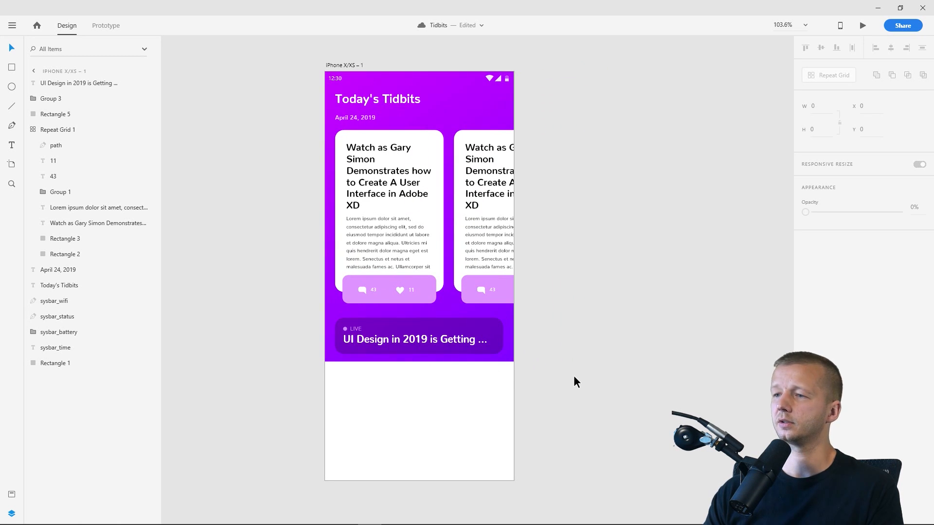
scroll(416, 387, up, 2)
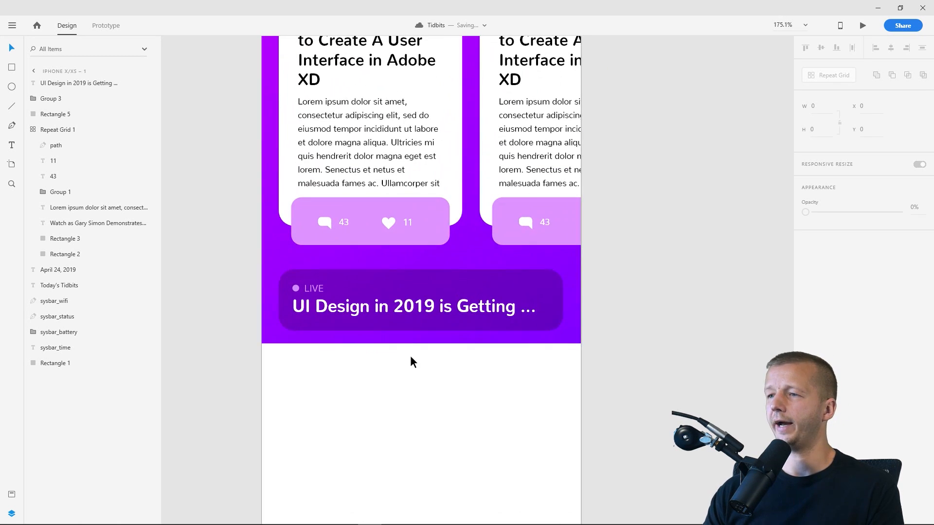
scroll(513, 191, down, 2)
drag(588, 187, 574, 242)
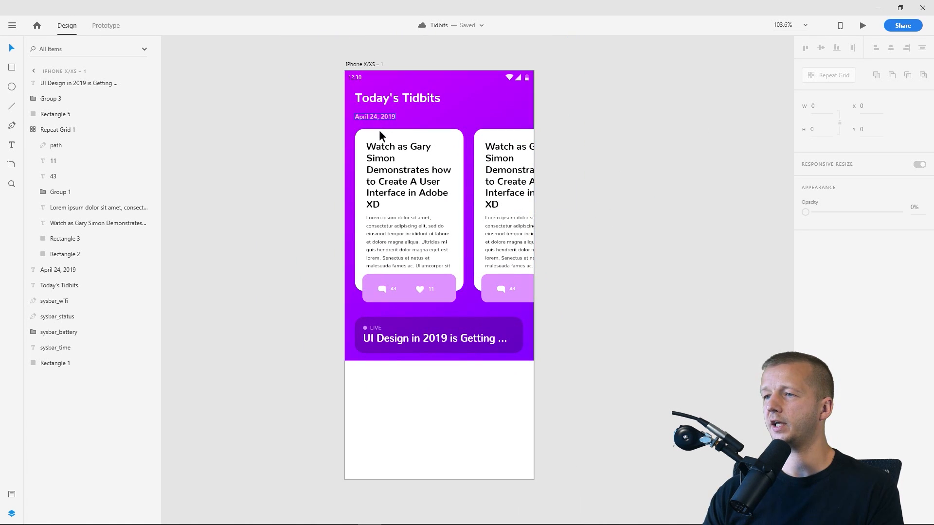
- Raise the dark LIVE bar together with its LIVE group and headline to Y 483
drag(326, 327, 530, 354)
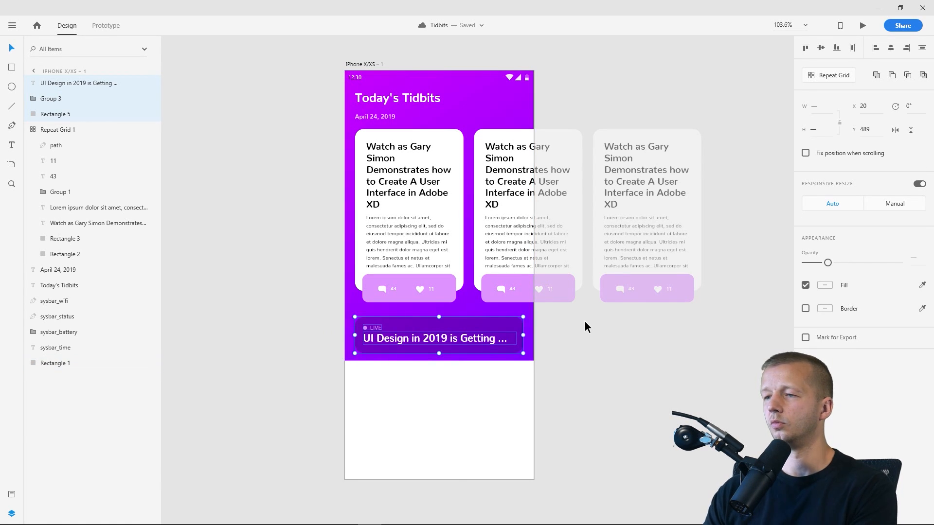
key(Up)
key(Up)
key(Up)
key(Up)
key(Up)
key(Up)
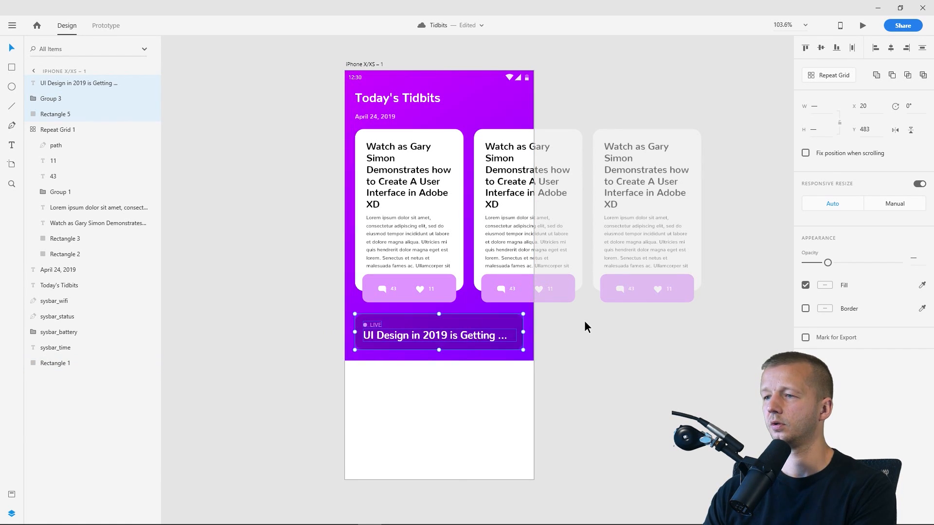
click(594, 342)
- Extend the purple background rectangle downward to a height of 579
click(492, 359)
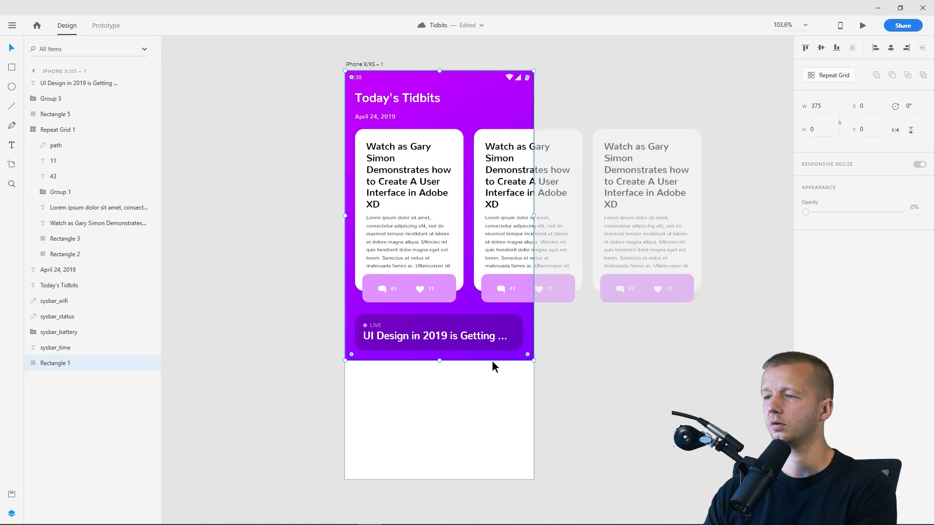
scroll(454, 395, up, 4)
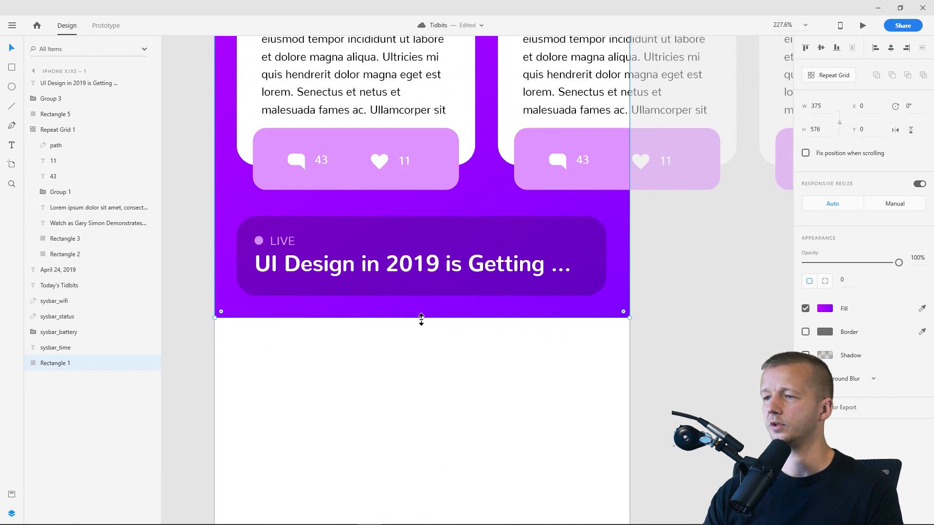
click(454, 351)
scroll(634, 339, down, 4)
drag(662, 336, 554, 363)
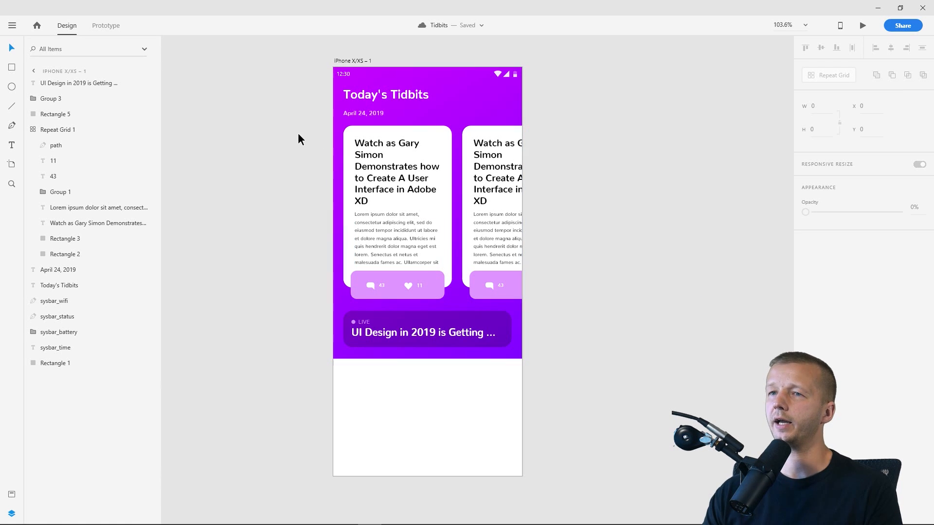
- Draw a borderless 375 by 233 rectangle at X 0, Y 579, covering the white area below the purple background
click(11, 68)
drag(333, 360, 522, 476)
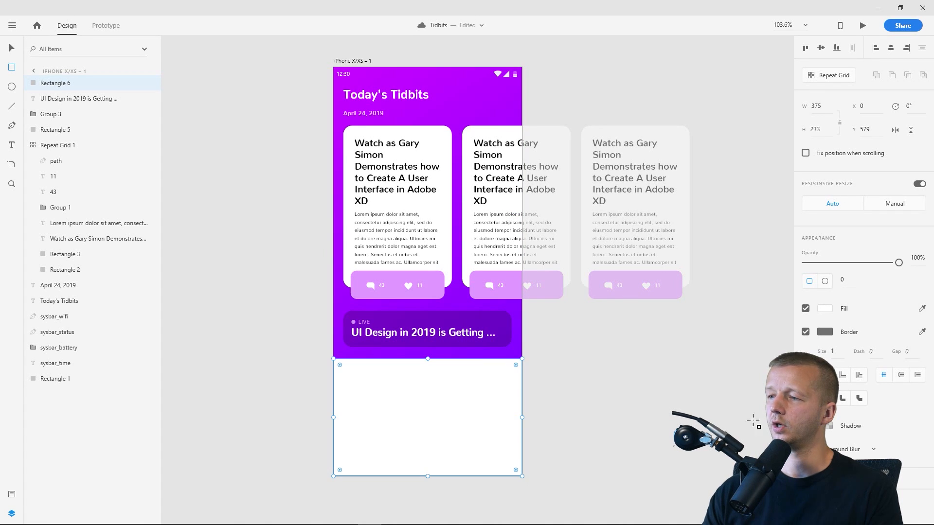
click(805, 332)
- Fill the lower rectangle with light gray #ECECEC and save that color as a swatch
click(822, 307)
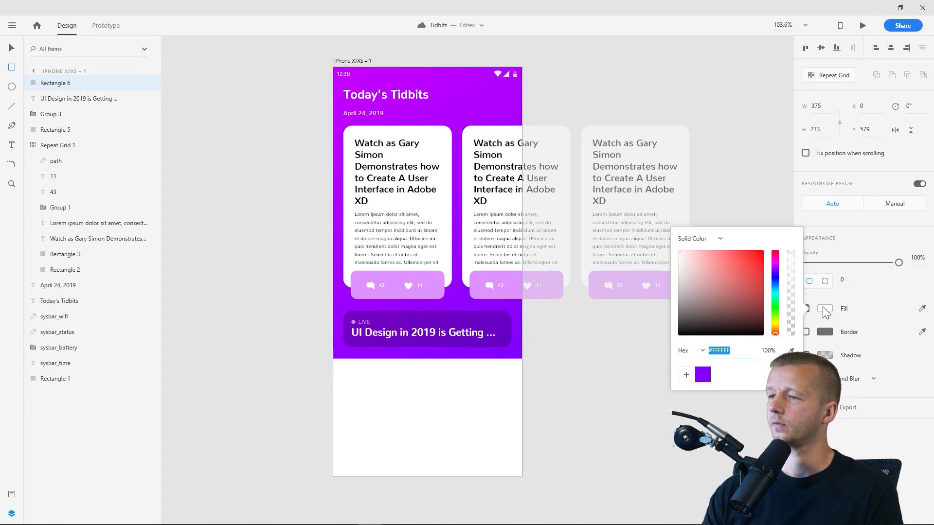
drag(683, 258, 678, 257)
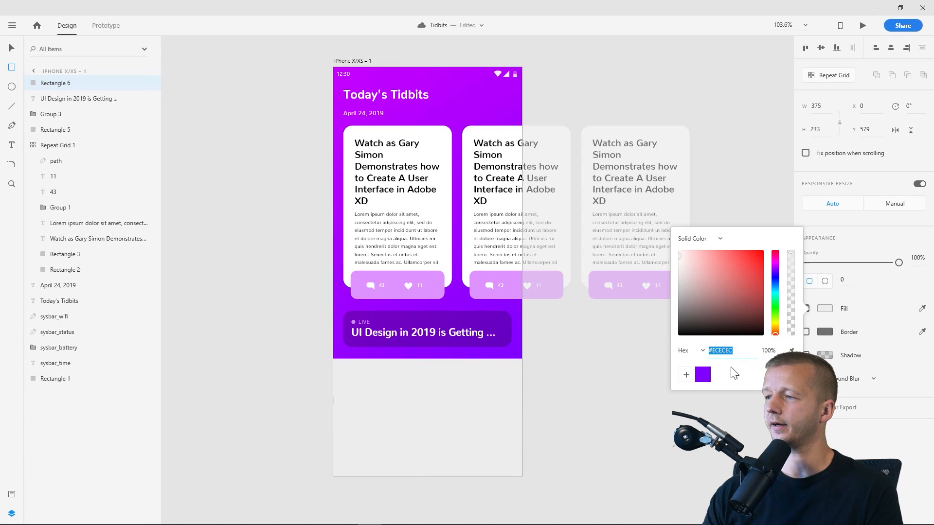
click(685, 375)
key(Escape)
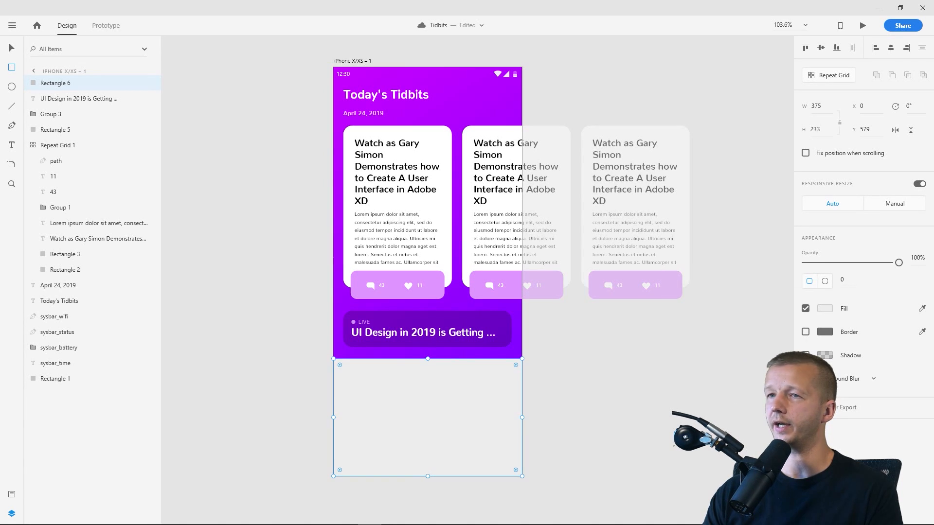
click(217, 190)
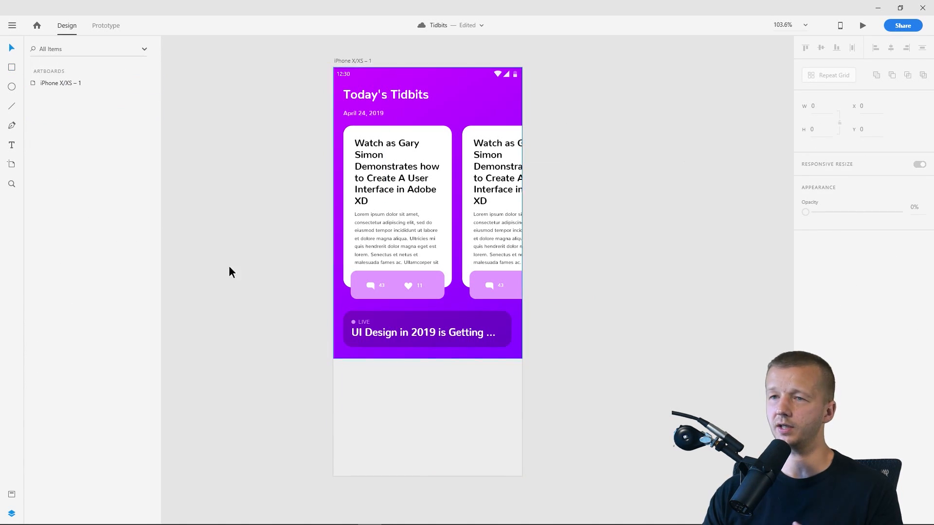
click(11, 126)
click(16, 146)
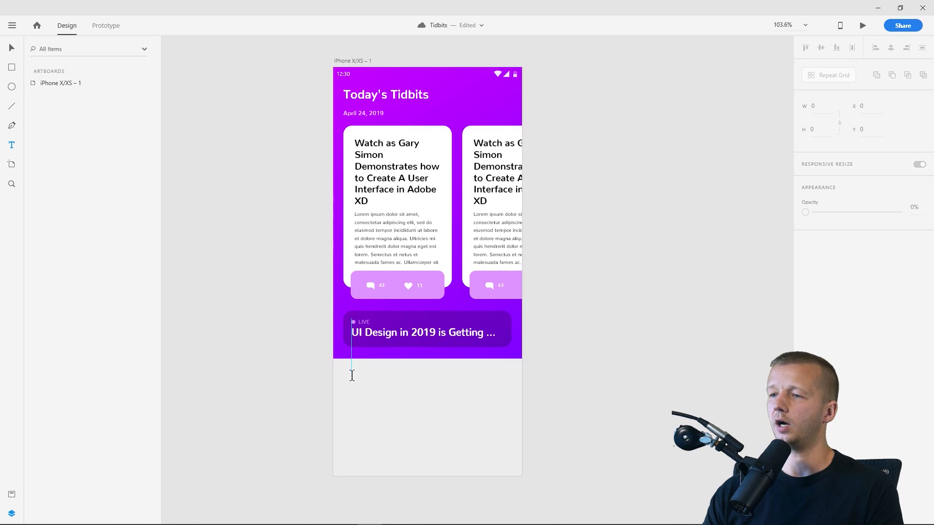
click(346, 376)
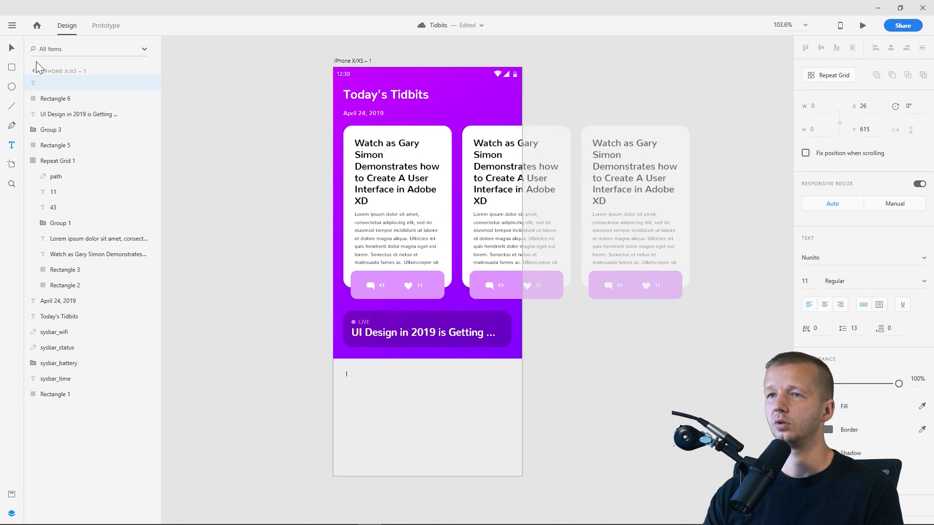
click(11, 48)
- Duplicate the April 24, 2019 date text and move the copy straight down to Y 559, just under the LIVE bar
click(335, 100)
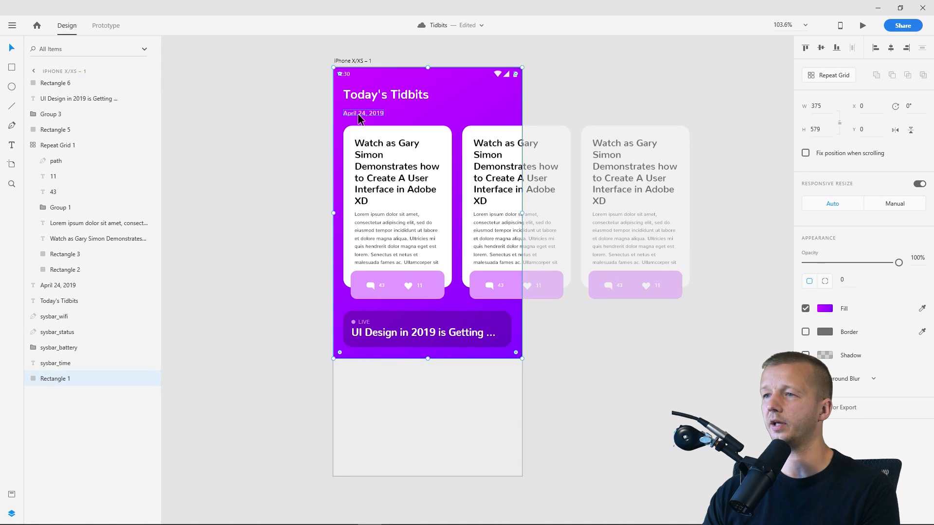
click(359, 117)
key(ctrl+d)
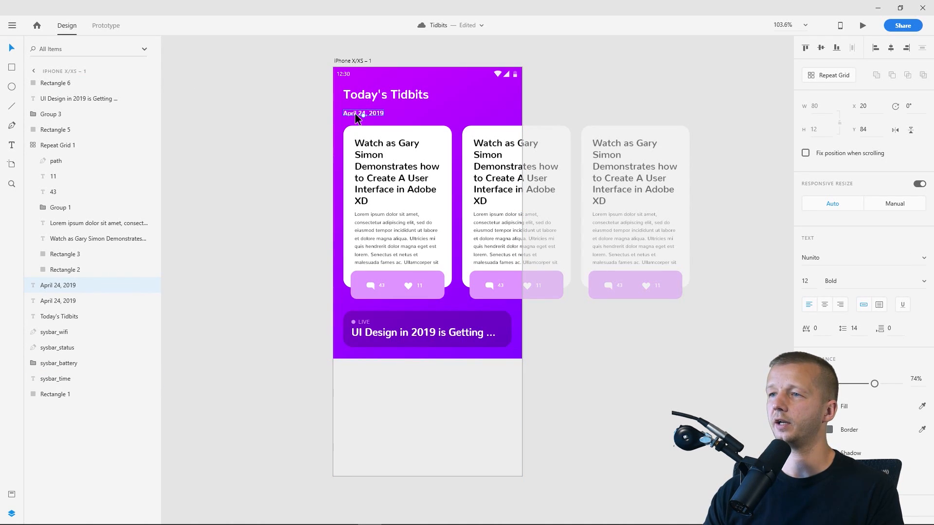
drag(357, 119, 360, 352)
- Bring the copied date to the front and move it onto the light gray area at X 20, Y 603
right_click(360, 351)
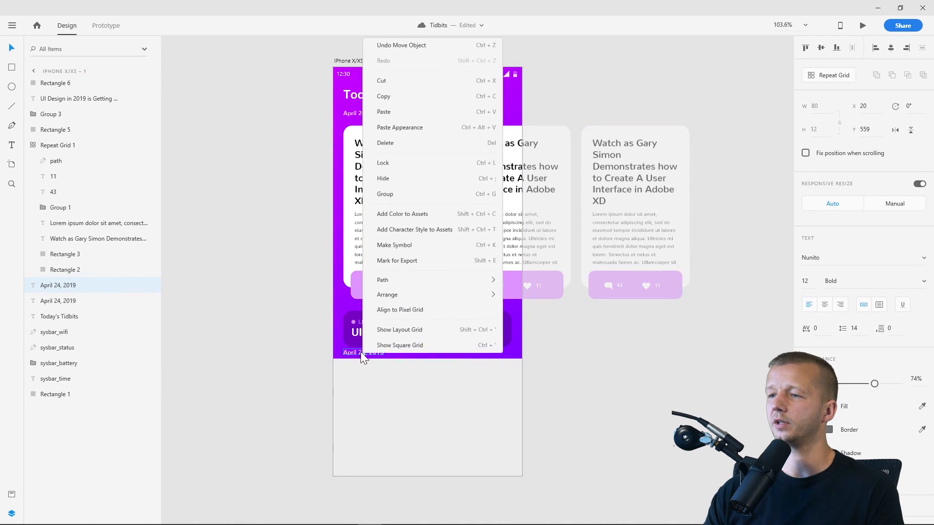
click(360, 352)
right_click(349, 351)
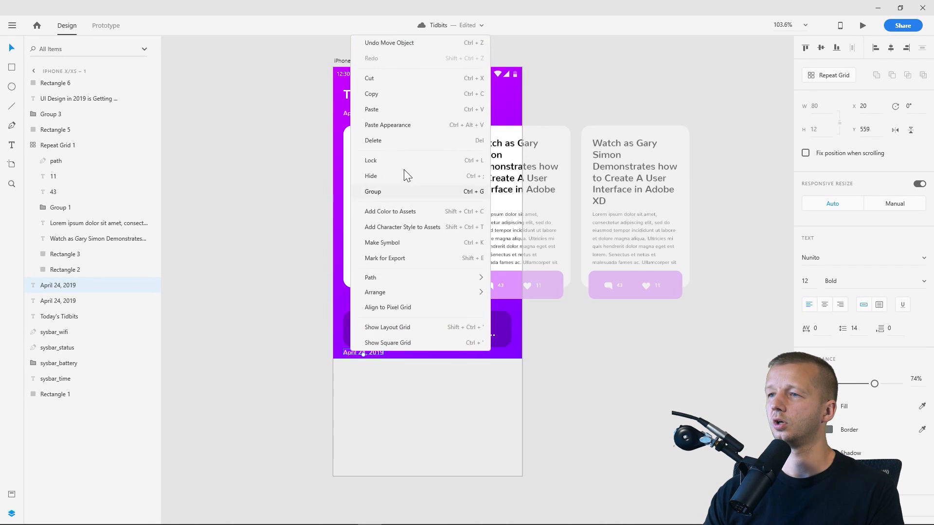
mouse_move(483, 292)
click(516, 292)
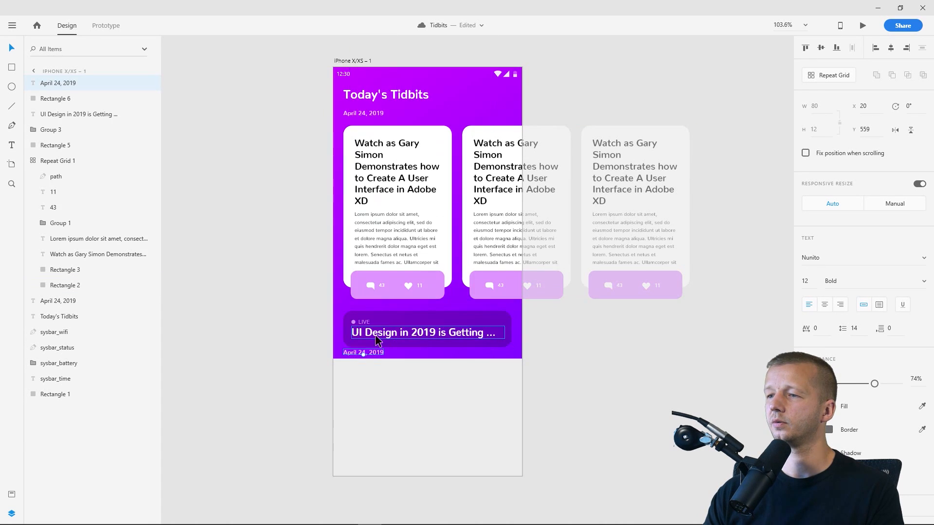
drag(362, 353, 358, 375)
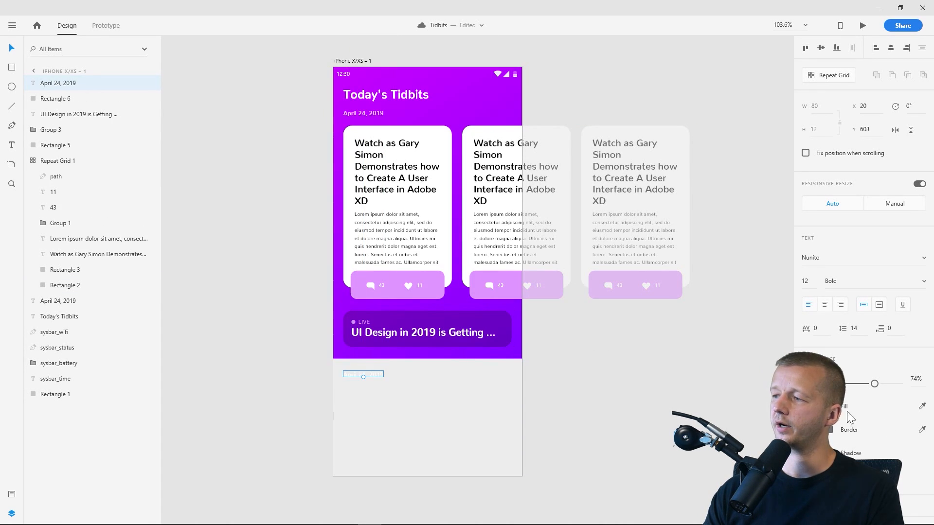
- Recolor the copied date black and raise its opacity to the maximum
click(828, 406)
drag(713, 386, 678, 425)
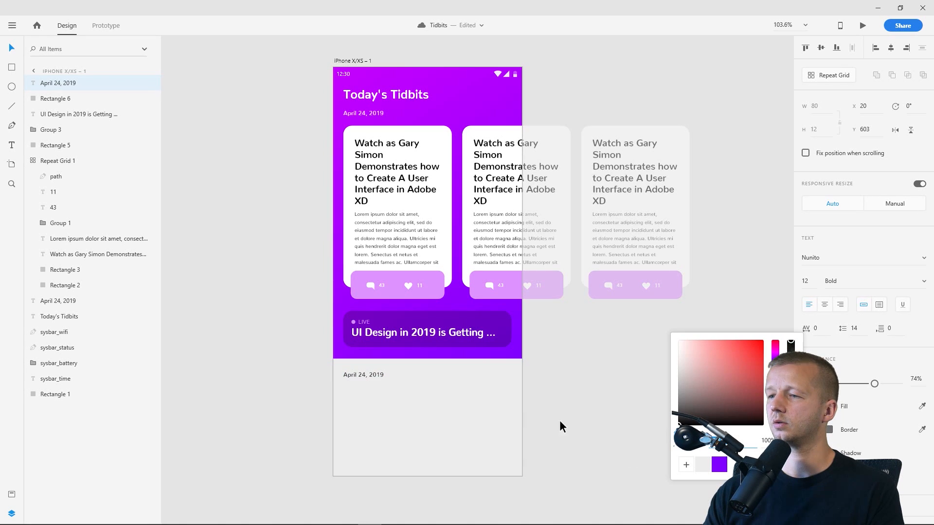
click(366, 374)
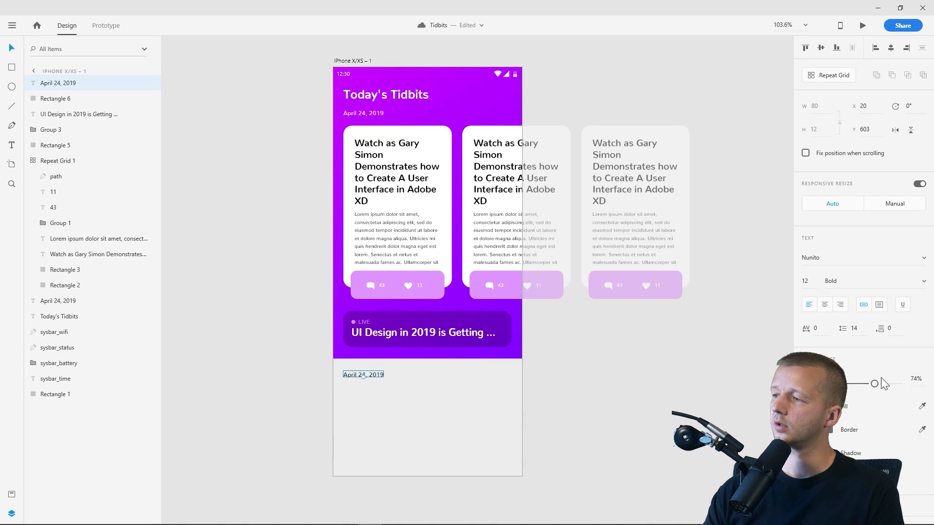
drag(874, 384, 932, 388)
click(680, 396)
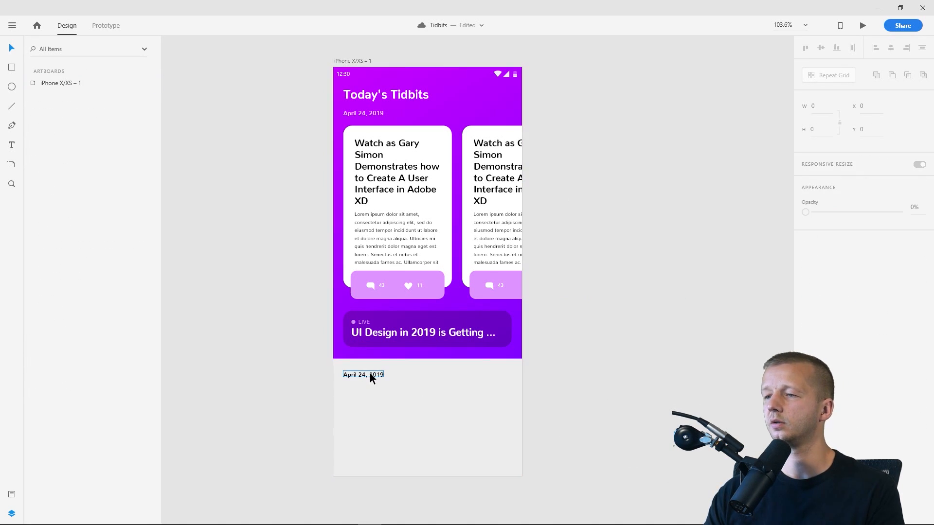
- Extend the purple background to a height of 594 and lower the gray rectangle's top edge to Y 584
click(425, 356)
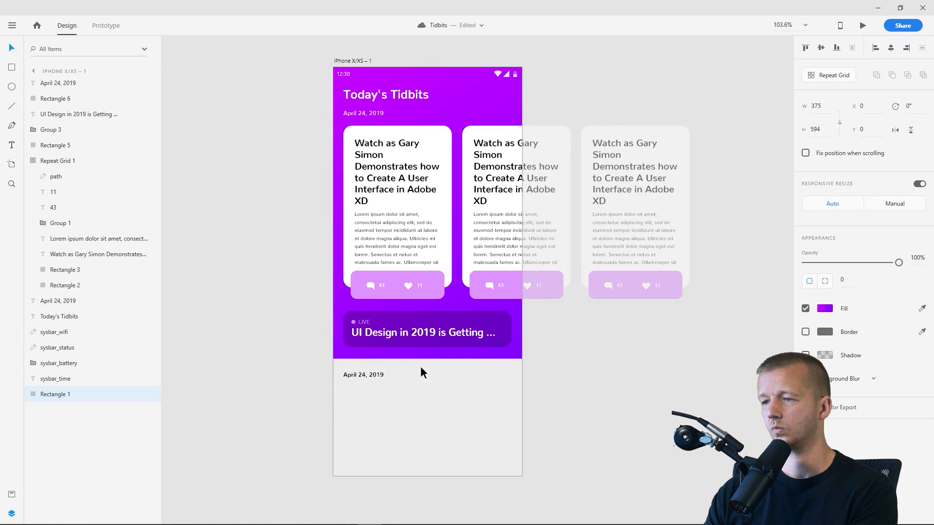
click(570, 367)
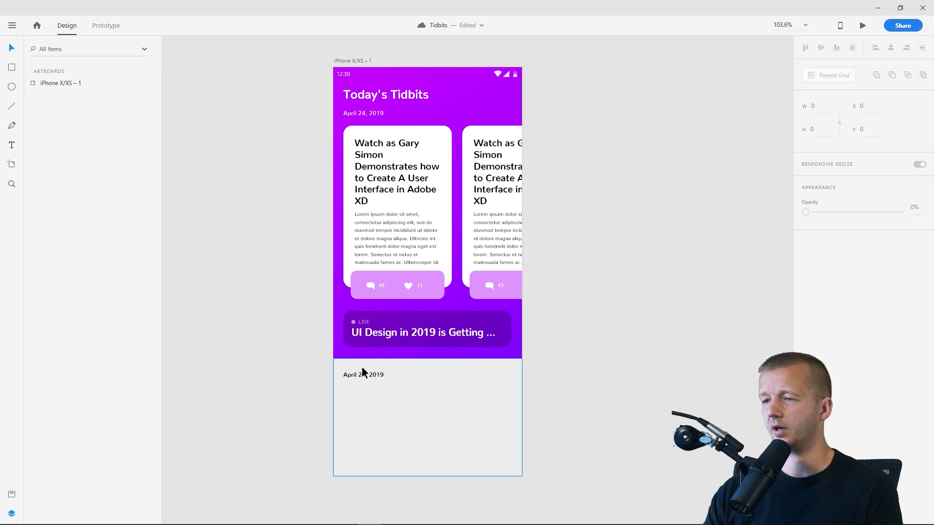
scroll(302, 363, up, 5)
click(642, 354)
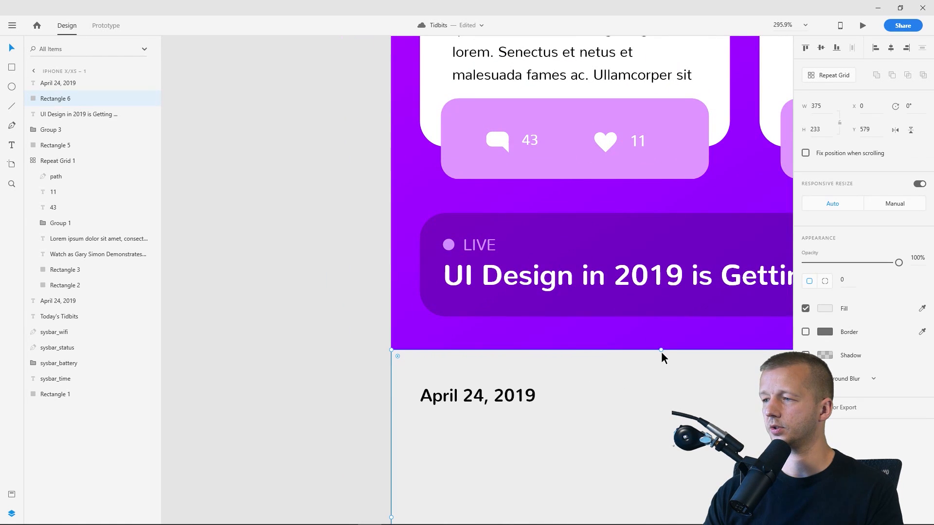
drag(661, 350, 666, 357)
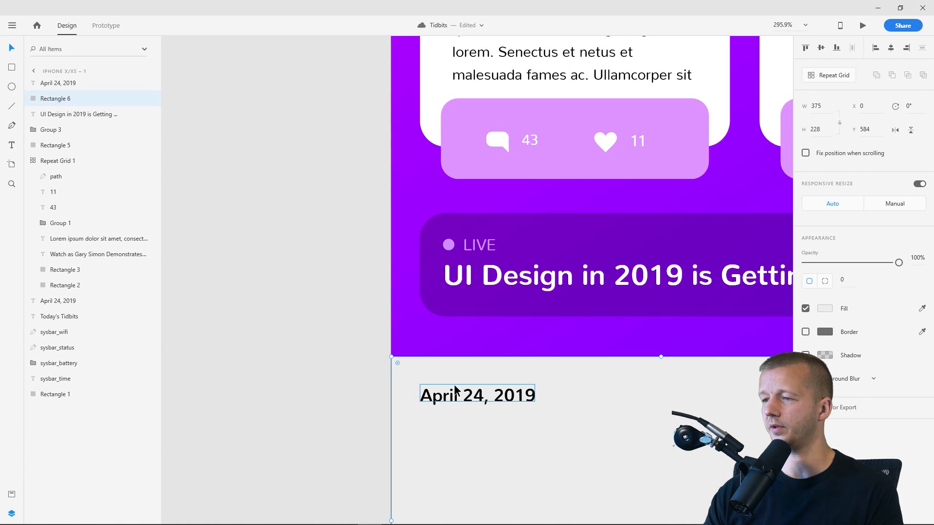
click(316, 358)
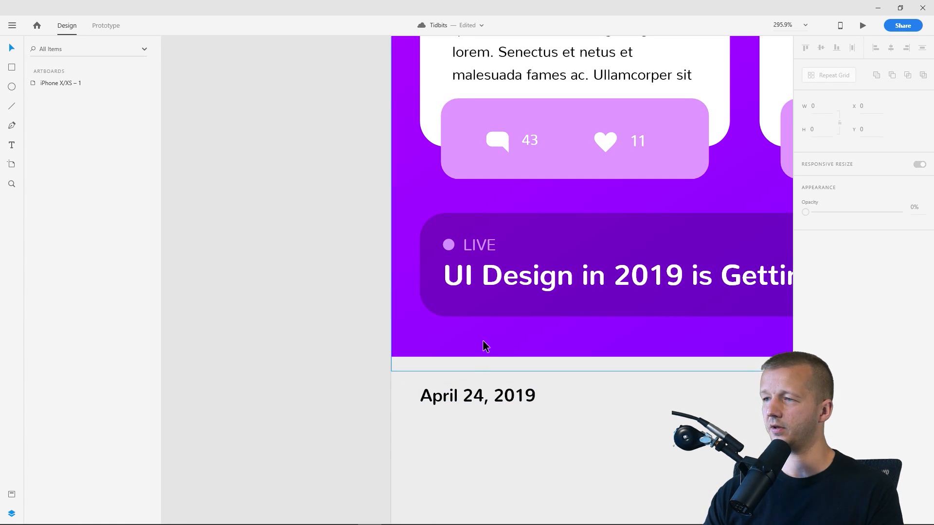
- Lower the LIVE bar with its LIVE label and headline to Y 487, and group them together
drag(298, 267, 146, 277)
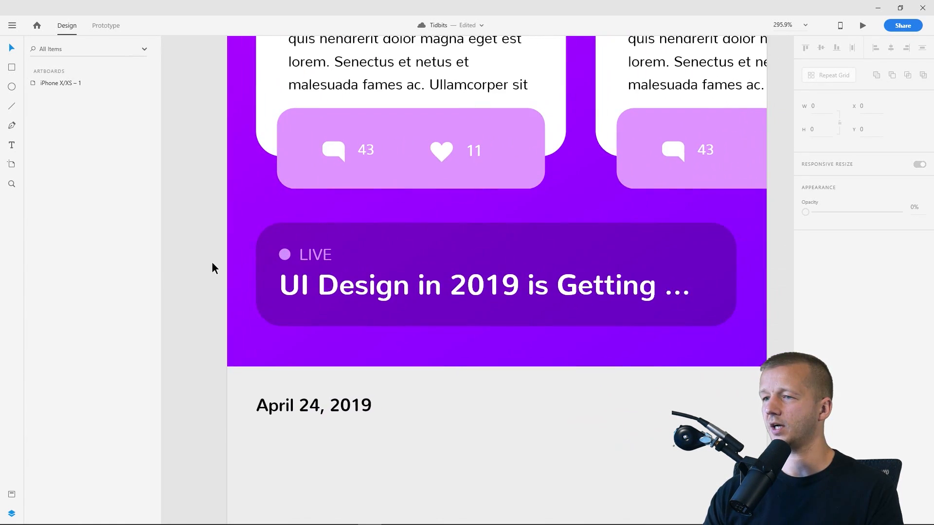
scroll(212, 268, down, 2)
drag(212, 263, 644, 333)
key(Down)
key(Down)
key(Down)
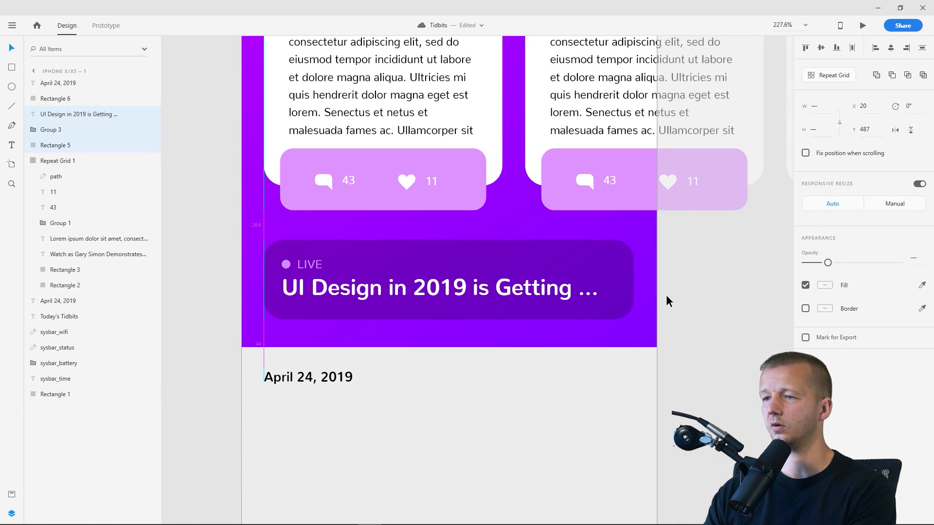
key(ctrl+g)
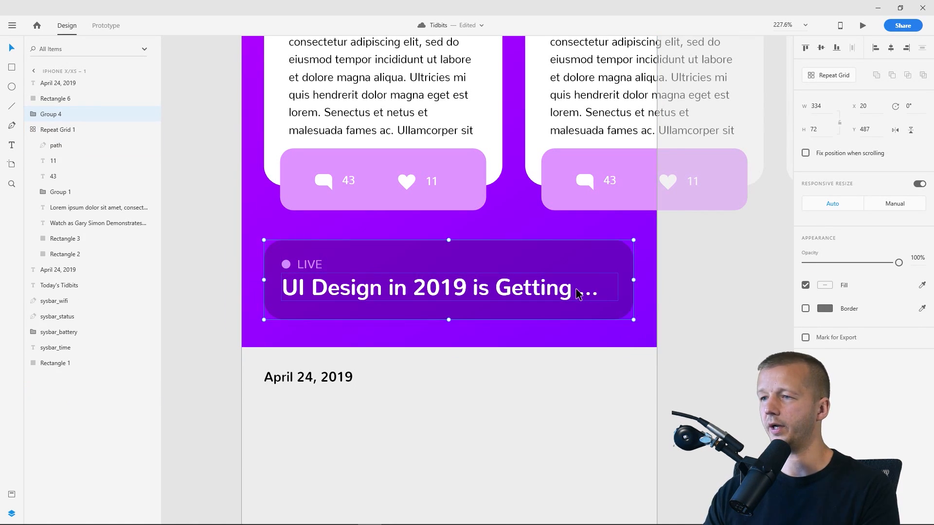
click(703, 302)
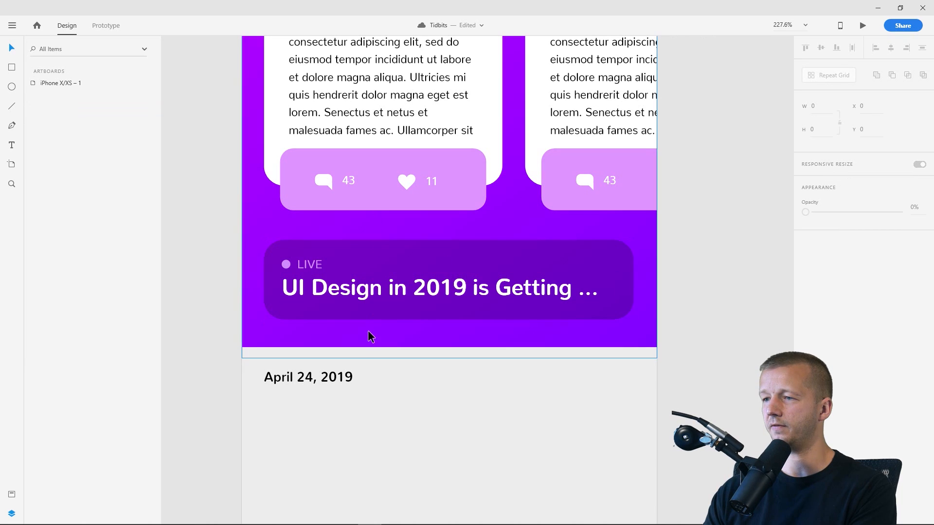
- Draw a borderless white 334 by 61 rectangle at X 20, Y 637 below the copied date, with corners rounded to 18
scroll(507, 290, down, 5)
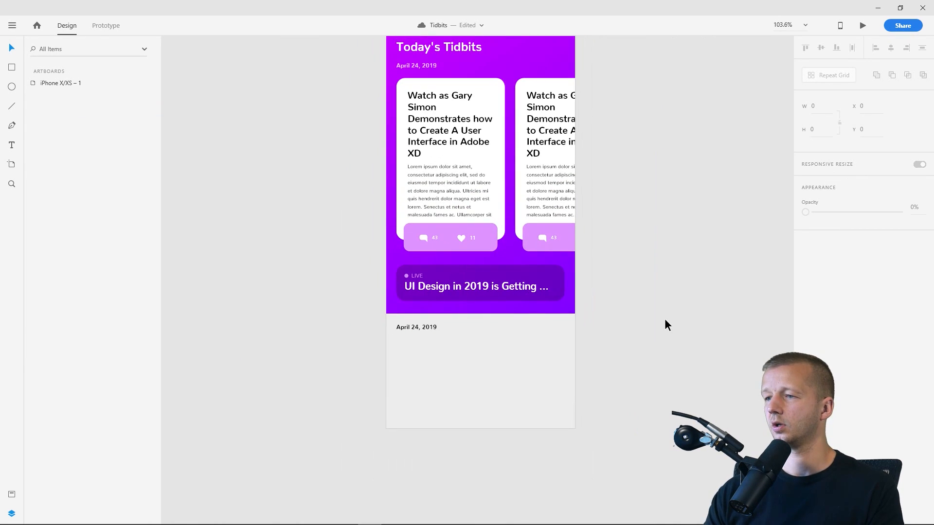
scroll(640, 325, down, 2)
scroll(611, 354, up, 4)
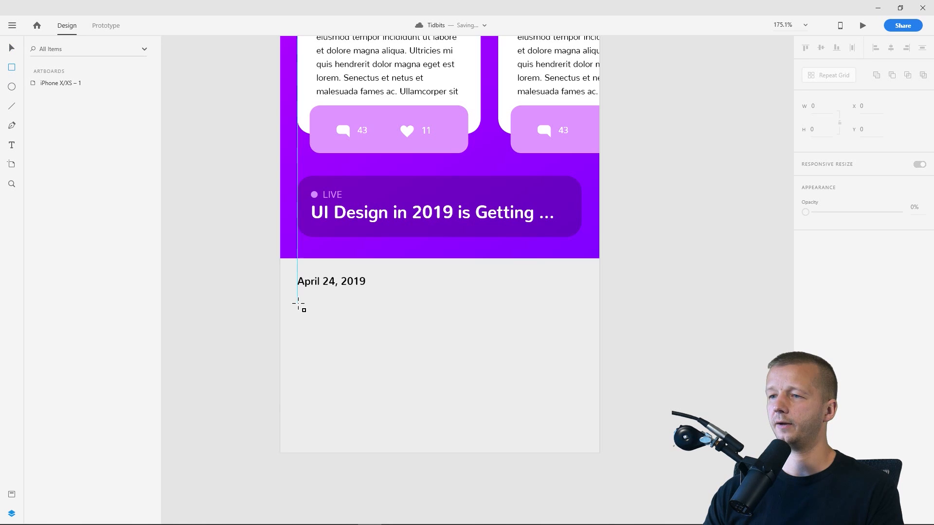
drag(297, 304, 581, 355)
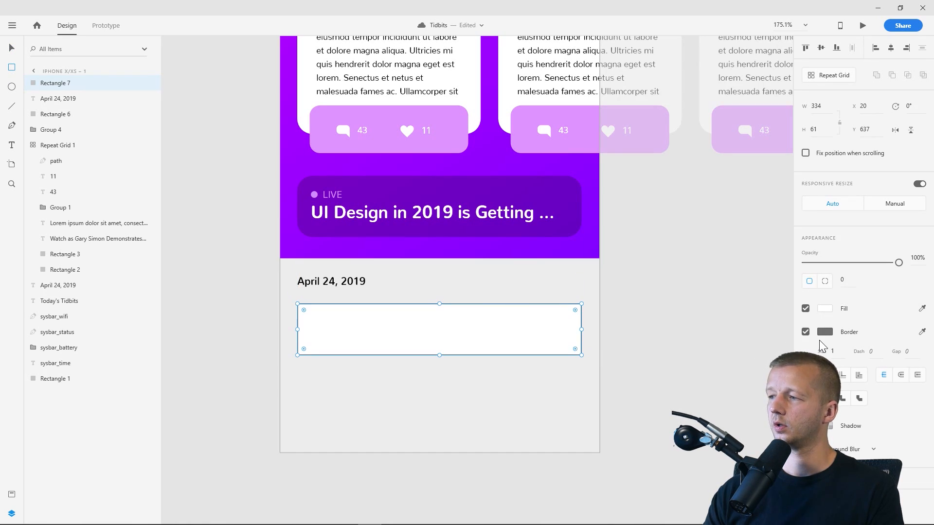
click(805, 332)
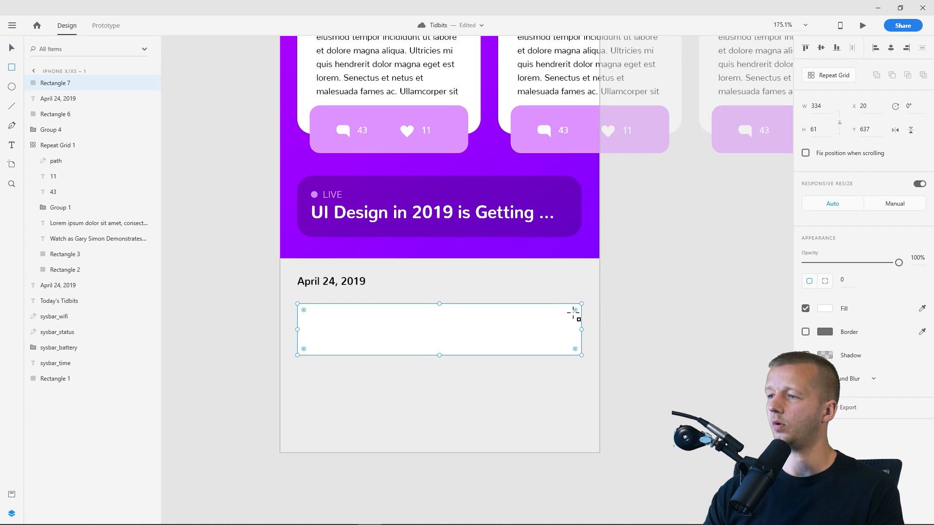
drag(574, 310, 567, 317)
key(Return)
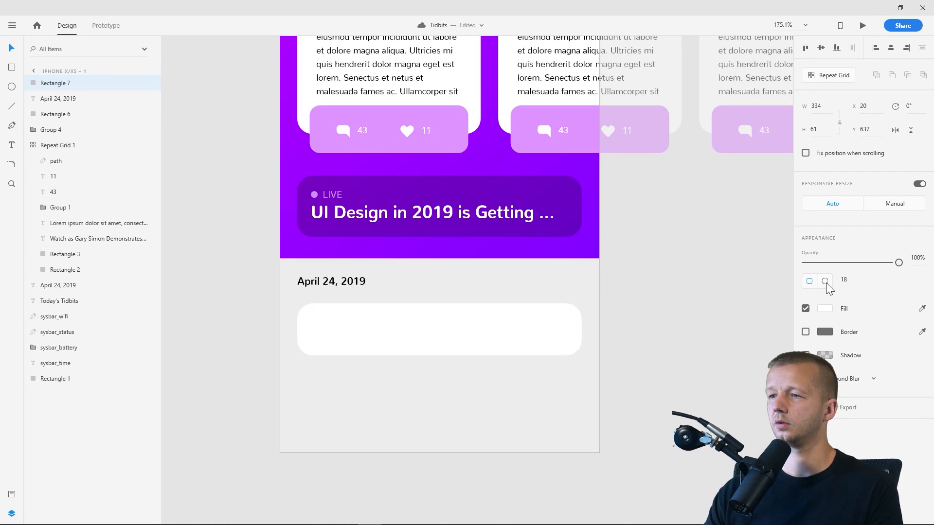
- Lower the black date so it sits evenly between the purple background and the white rounded card
drag(334, 278, 342, 281)
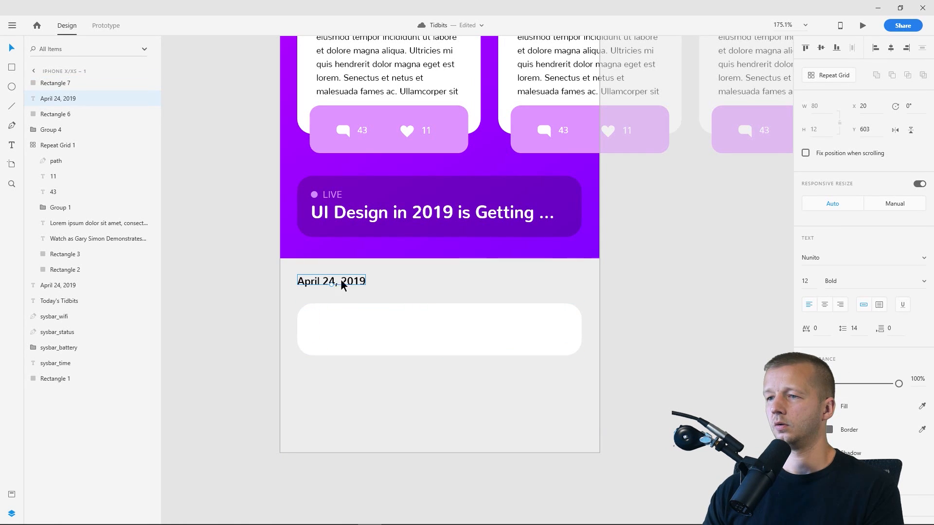
key(Up)
key(Up)
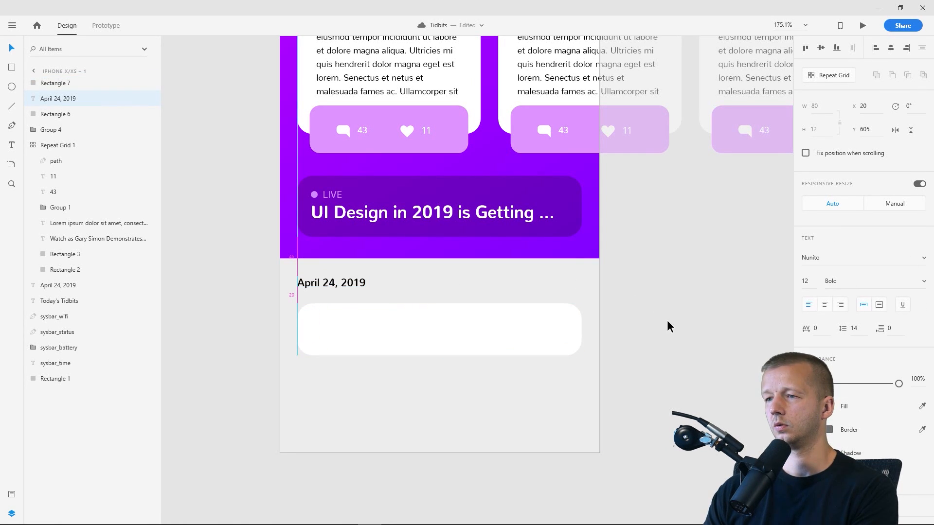
click(672, 323)
click(468, 338)
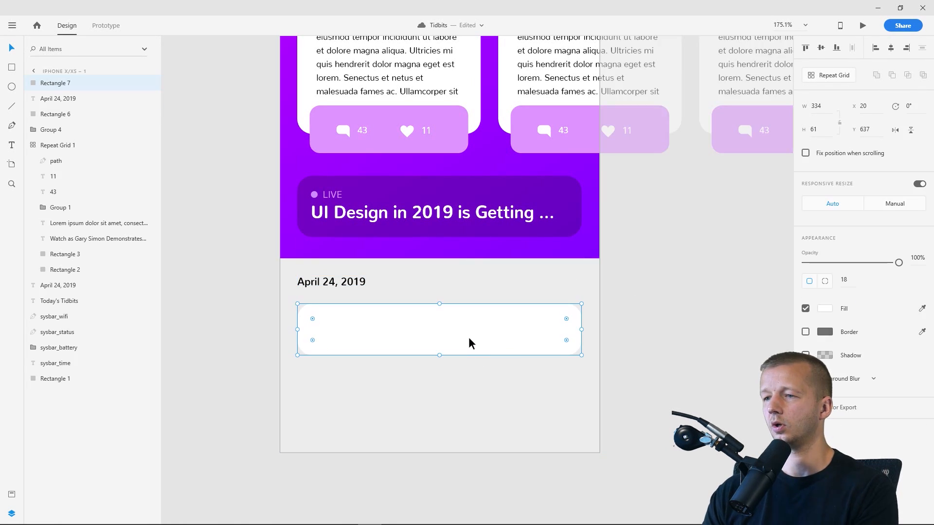
click(234, 229)
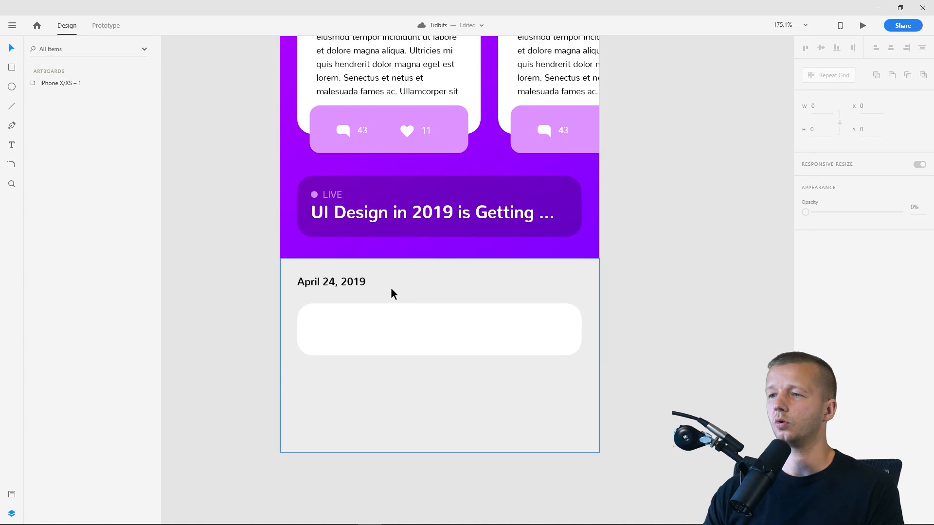
- Duplicate the white card, shrink the copy to a 66 by 11 bar inside the card, and fill it with gray #D9D9D9
click(481, 331)
drag(541, 348, 526, 333)
click(825, 309)
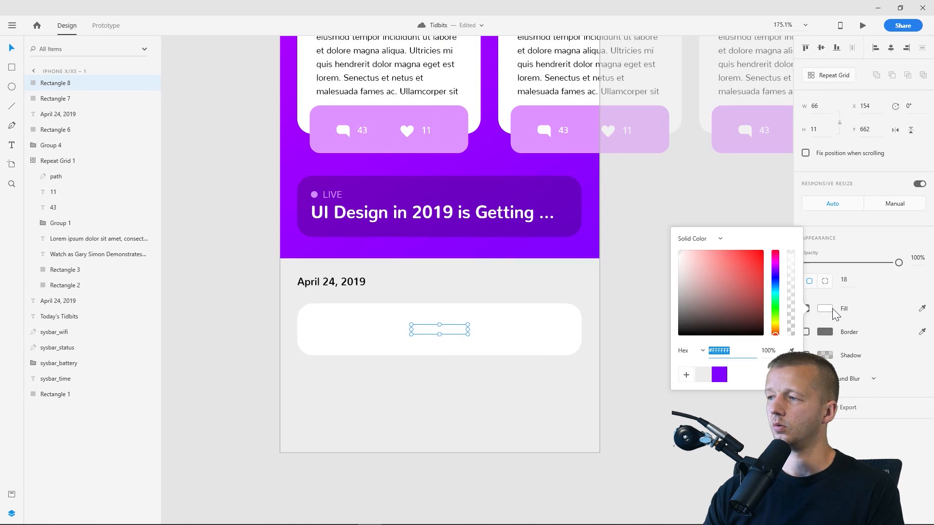
drag(690, 268, 658, 263)
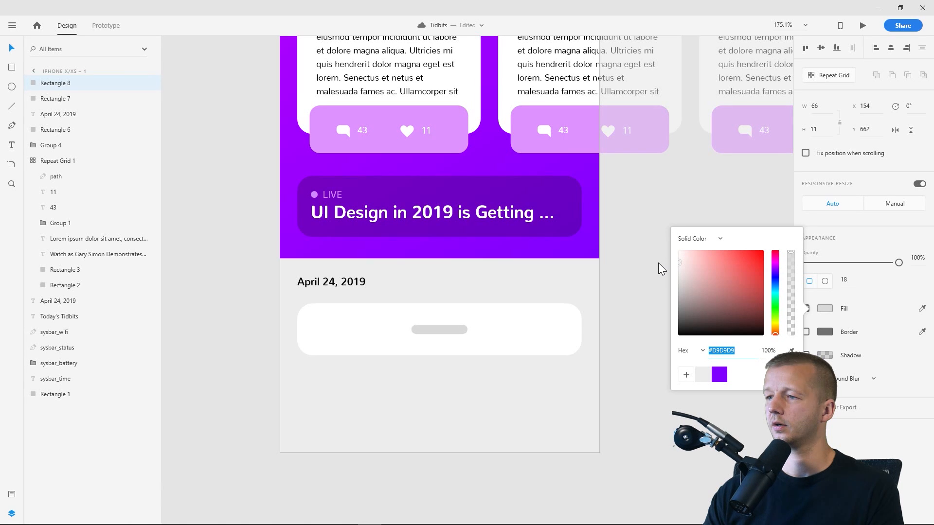
click(455, 326)
- Reshape the gray bar into a 296 by 5 line near the card's upper edge and place a duplicate below it at X 39, Y 665
drag(442, 328, 398, 331)
key(ctrl+d)
key(ctrl+z)
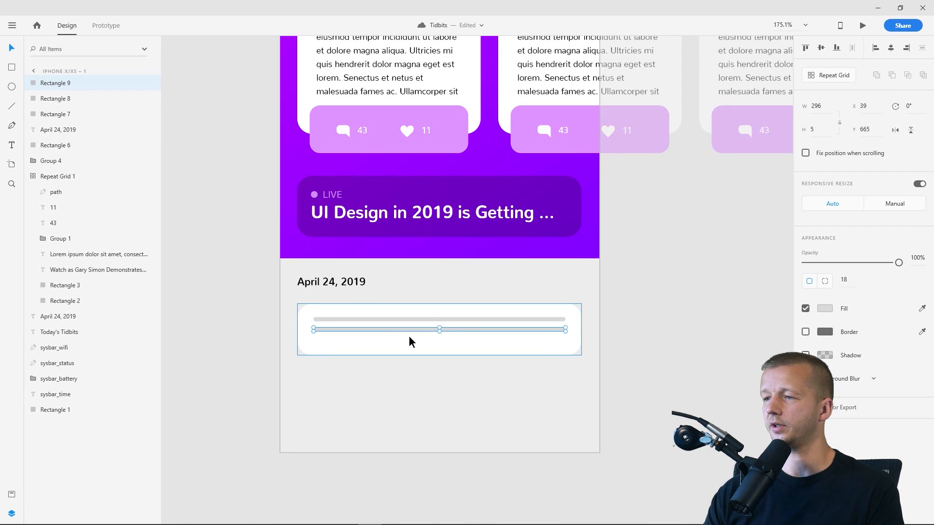
- Shorten the lower gray line to about a quarter of its length by shifting its right-end anchor points, keeping the rounded end
scroll(456, 345, up, 4)
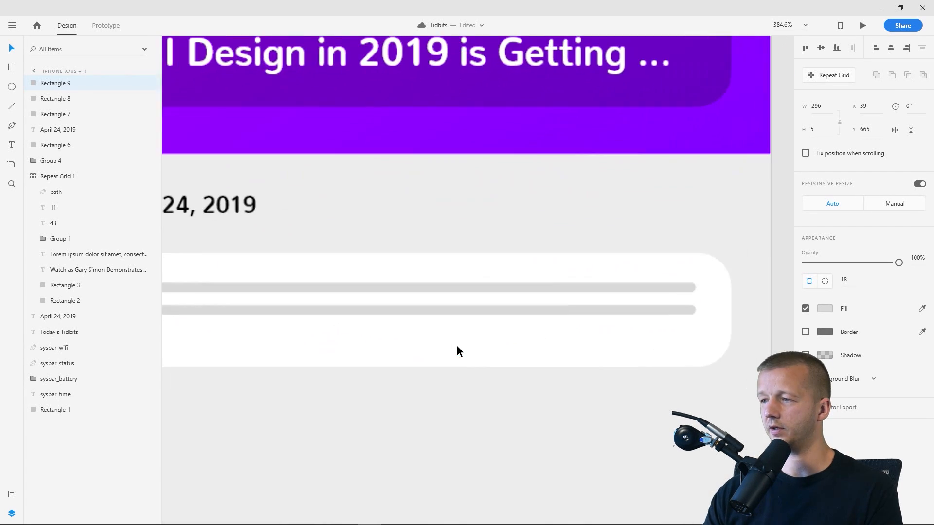
double_click(518, 311)
click(690, 314)
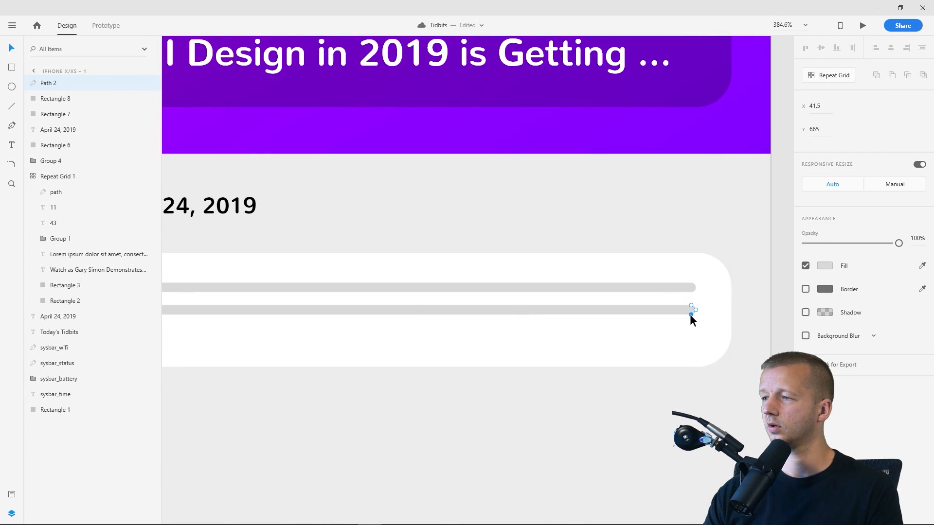
shift+click(695, 310)
shift+click(691, 306)
drag(696, 311, 411, 311)
click(457, 233)
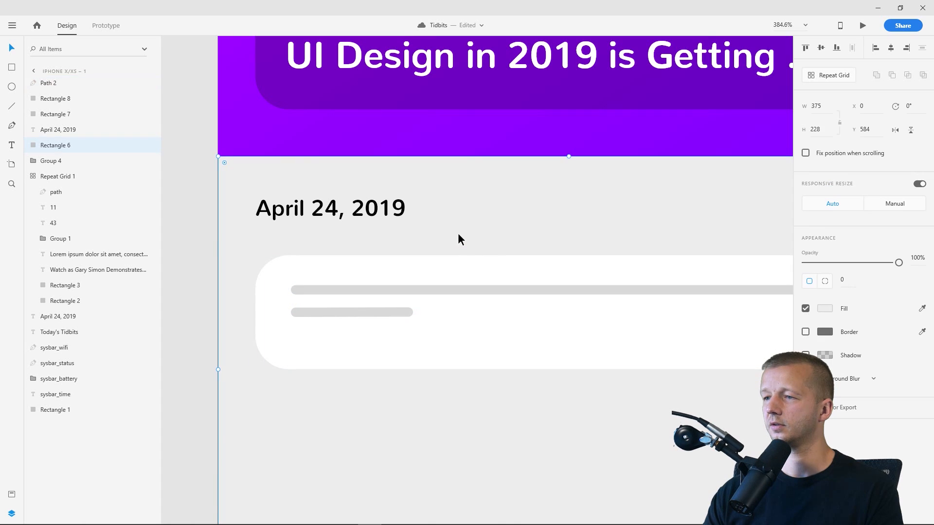
- Reduce the white card's height to 47 by raising its lower edge
click(537, 323)
scroll(546, 321, down, 2)
scroll(546, 321, down, 3)
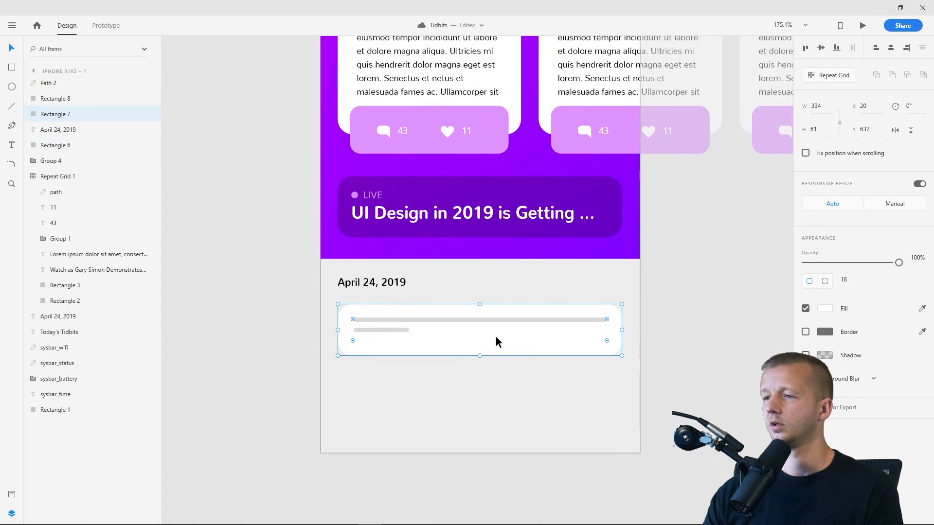
drag(479, 357, 490, 344)
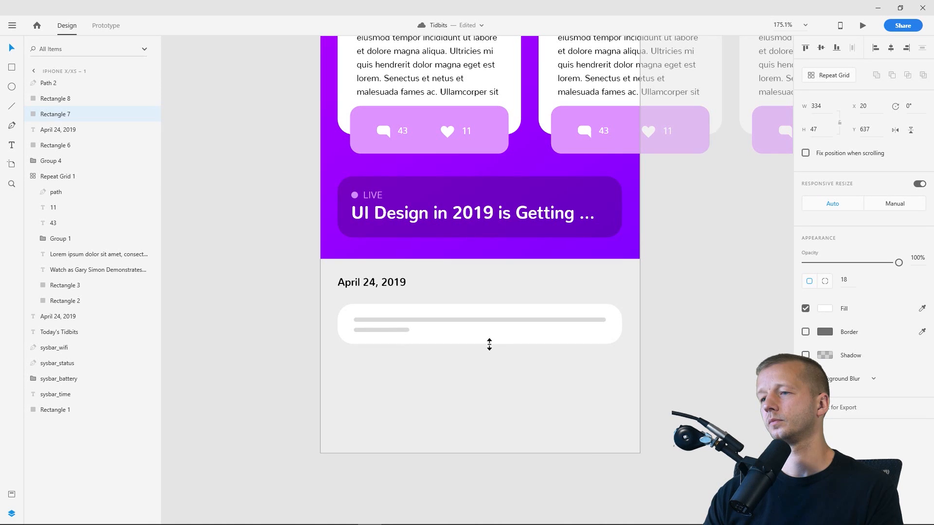
- Group the white card with its two gray lines and repeat it down to the artboard's lower edge with Repeat Grid
drag(293, 300, 472, 352)
shift+click(533, 383)
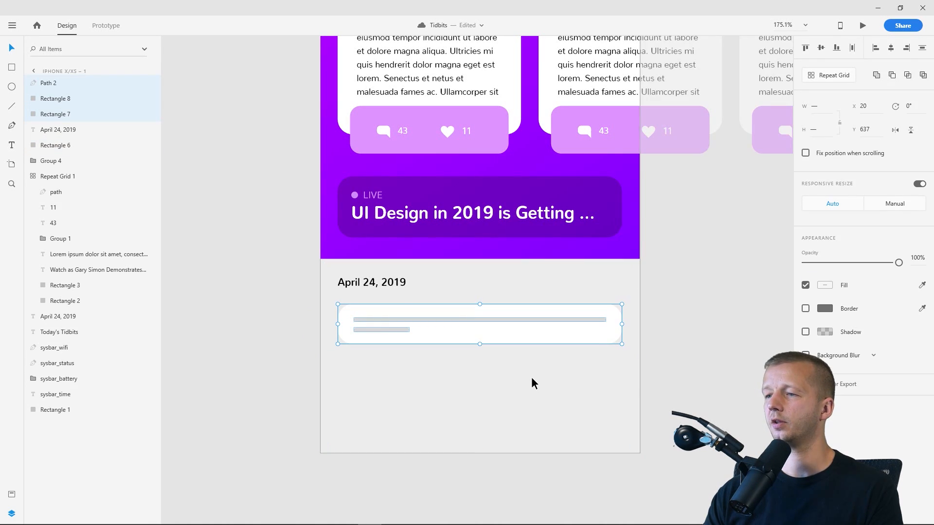
key(ctrl+g)
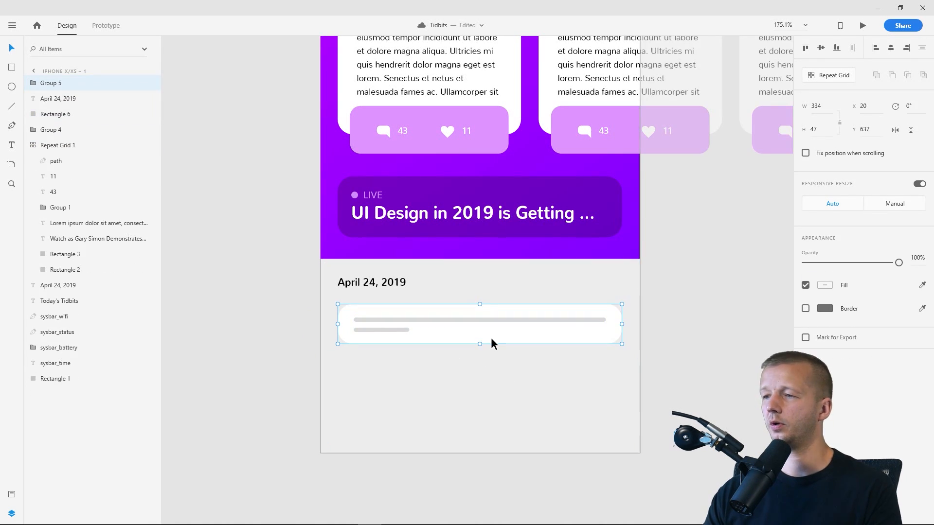
click(825, 76)
drag(480, 344, 475, 472)
click(682, 329)
- Duplicate the iPhone X/XS – 1 artboard beside the original
scroll(682, 328, down, 5)
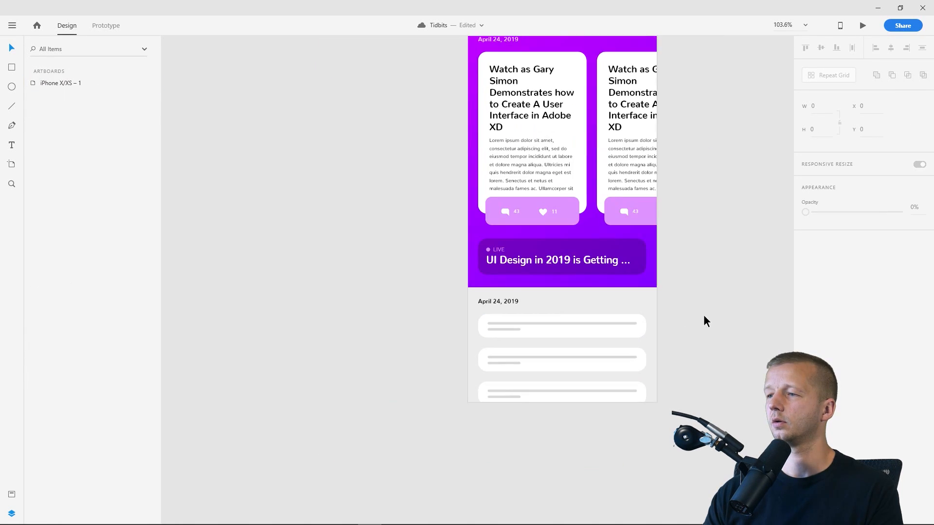
drag(703, 314, 554, 350)
scroll(611, 360, down, 2)
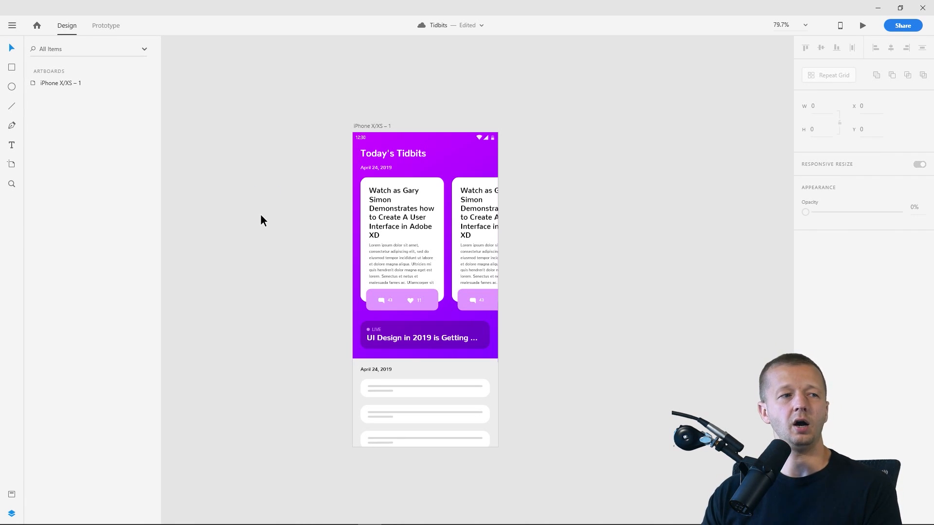
drag(267, 211, 238, 202)
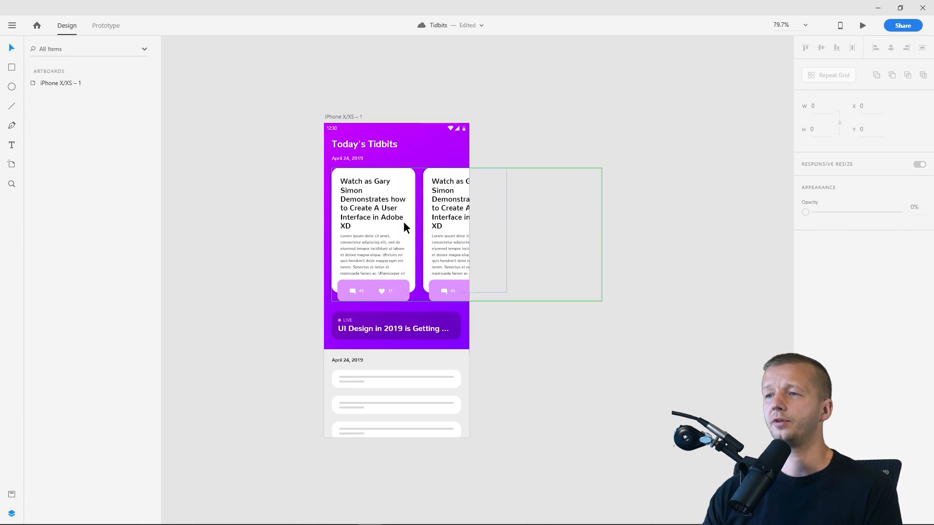
click(341, 117)
key(ctrl+d)
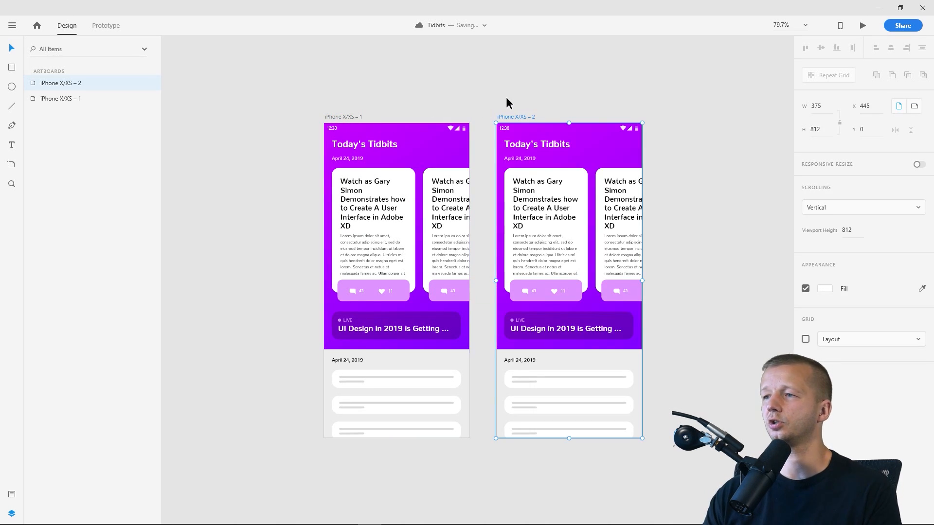
click(506, 97)
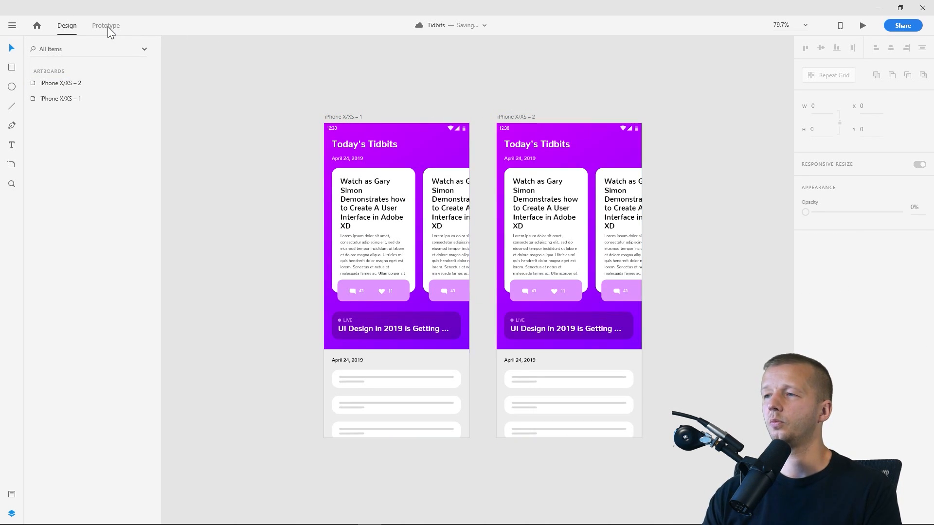
- Shift the article card grid on the second artboard left to X -336 so its last card is in view
click(519, 117)
click(506, 98)
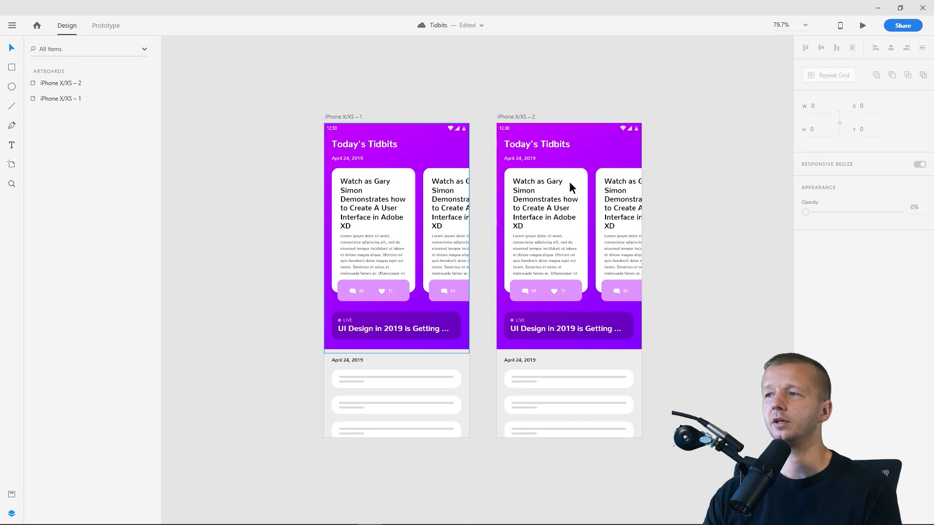
click(565, 213)
drag(565, 213, 427, 209)
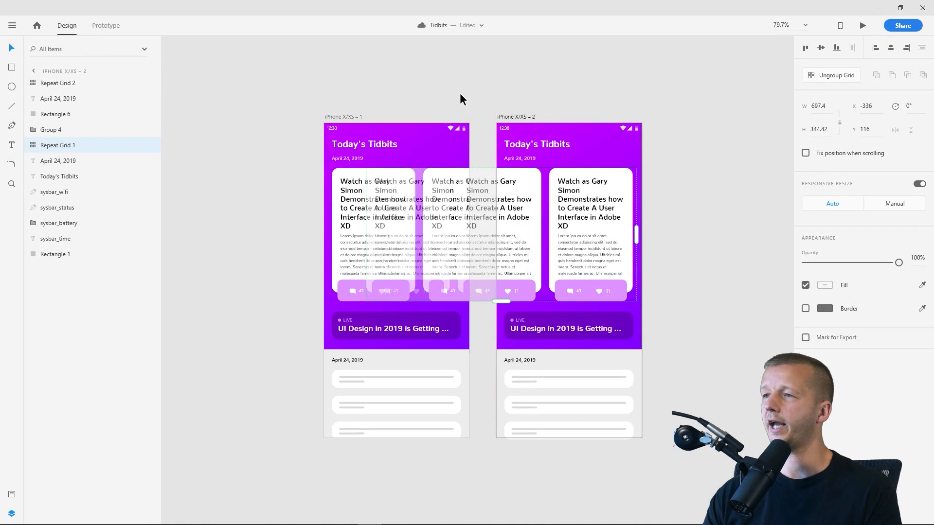
click(217, 60)
- Switch to prototype mode and move the second artboard farther right, clear of the first artboard's overflowing cards
click(103, 26)
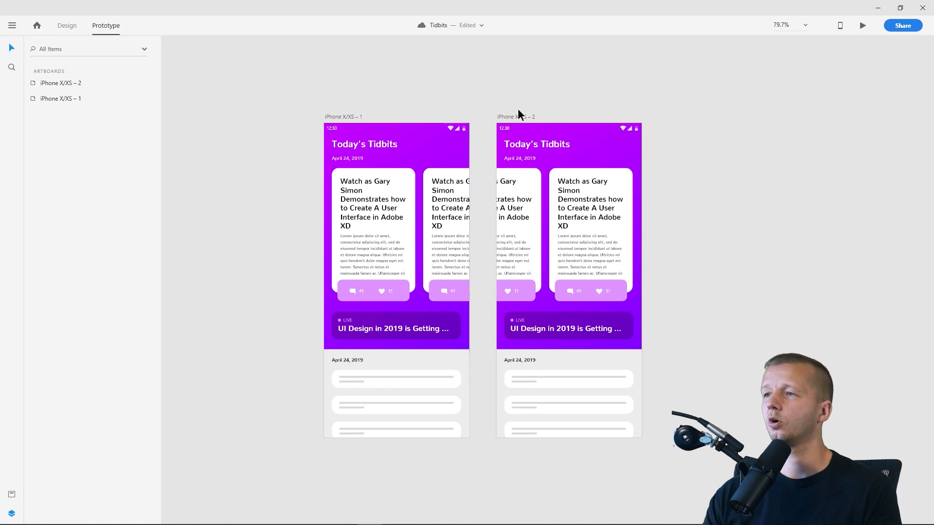
click(404, 200)
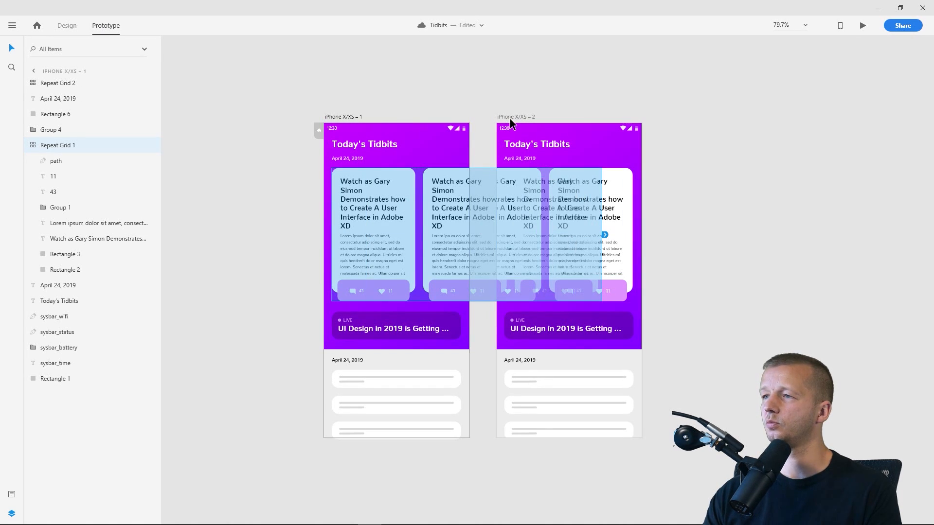
drag(515, 118, 699, 118)
- Link the first artboard's article card grid to iPhone X/XS – 2 with a Drag trigger and Auto-Animate action
click(400, 203)
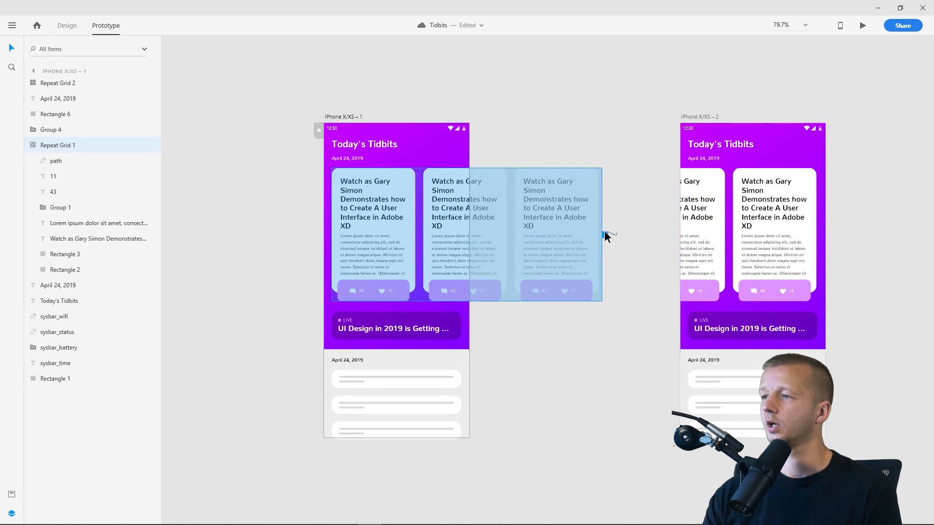
drag(604, 235, 740, 206)
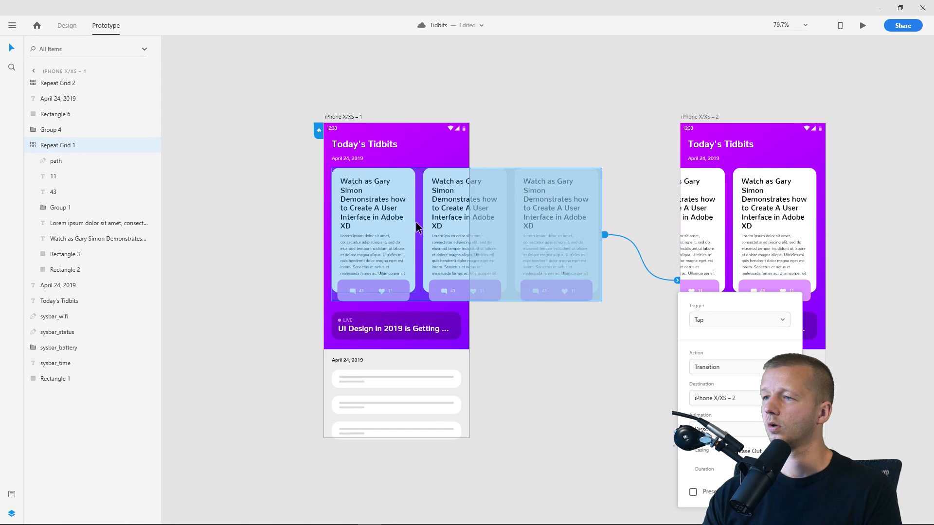
click(724, 323)
click(712, 344)
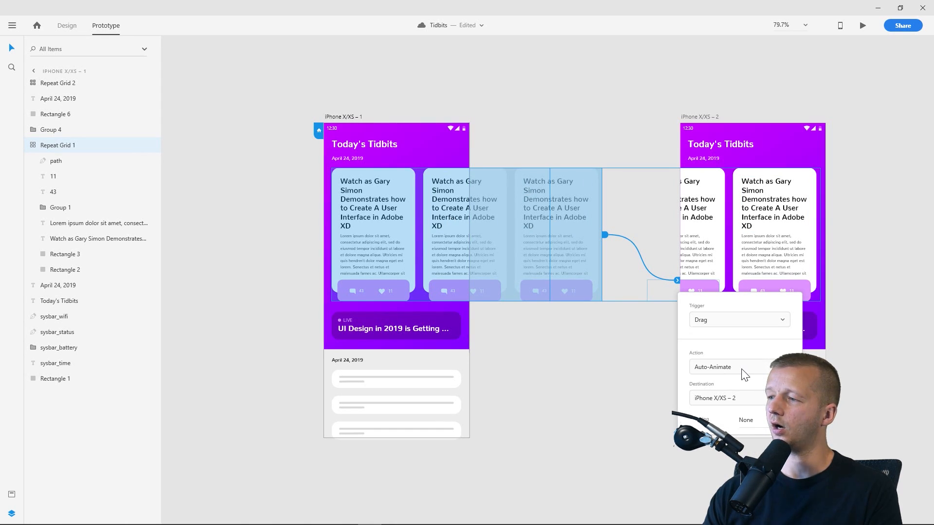
click(614, 374)
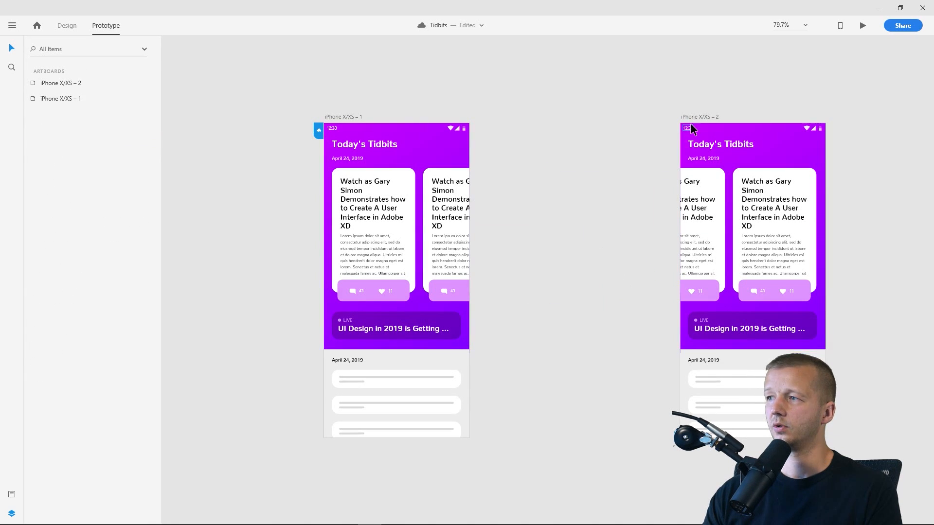
- Link the second artboard's article card grid back to iPhone X/XS – 1 with a Drag trigger and Auto-Animate action
click(812, 260)
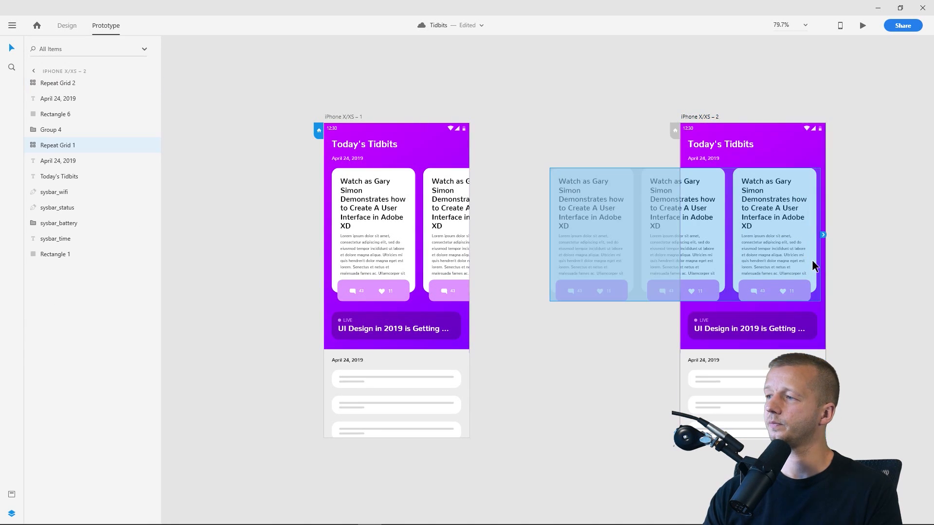
drag(822, 236, 449, 234)
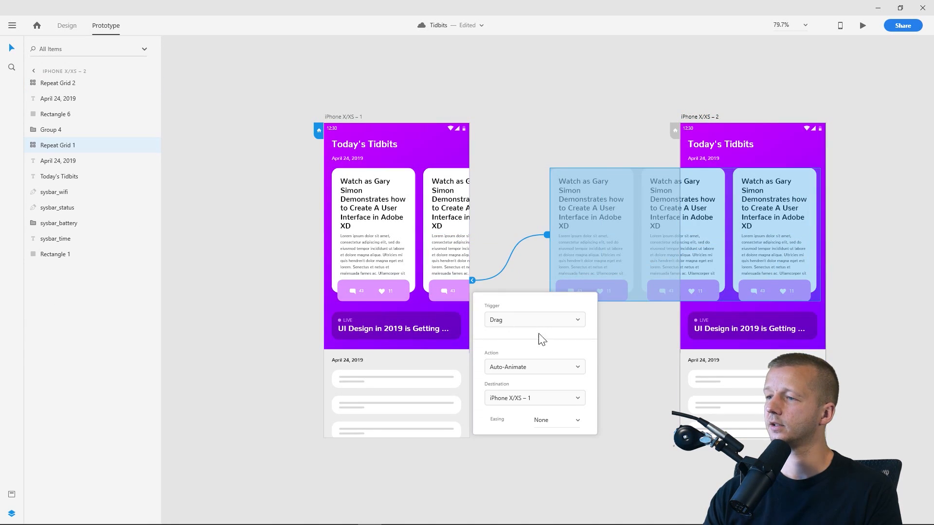
click(630, 419)
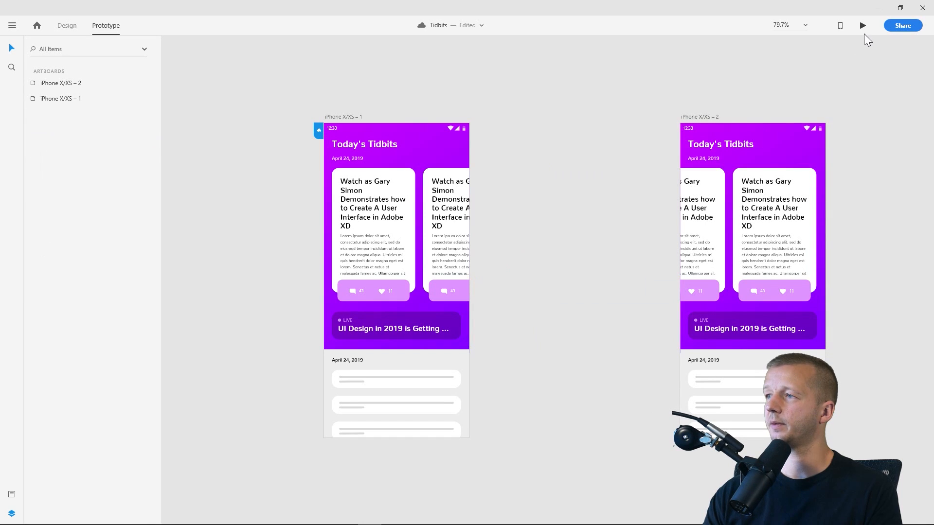
- Preview the prototype, test swiping the article cards sideways, and close the preview window
click(863, 27)
drag(362, 214, 284, 214)
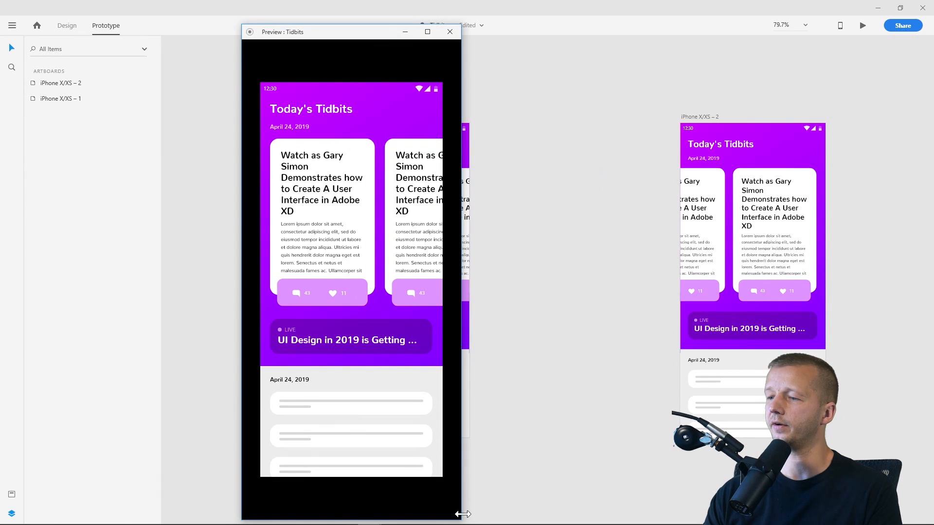
drag(457, 519, 385, 442)
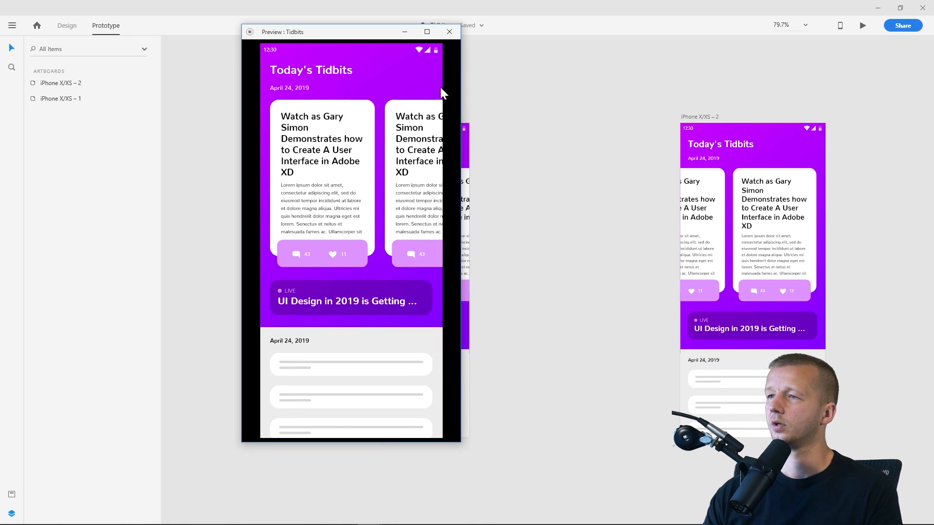
click(449, 32)
- Delete the iPhone X/XS – 2 artboard and return to design mode
click(680, 117)
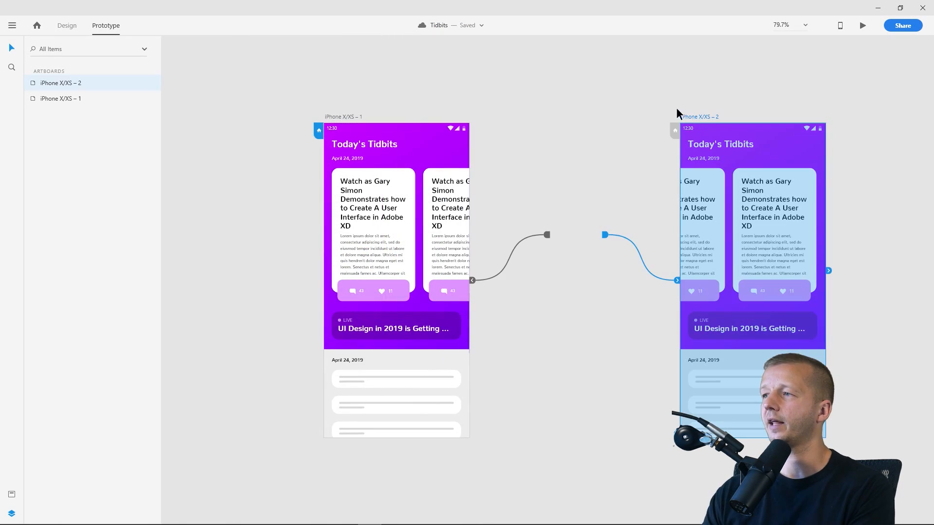
key(Delete)
click(57, 25)
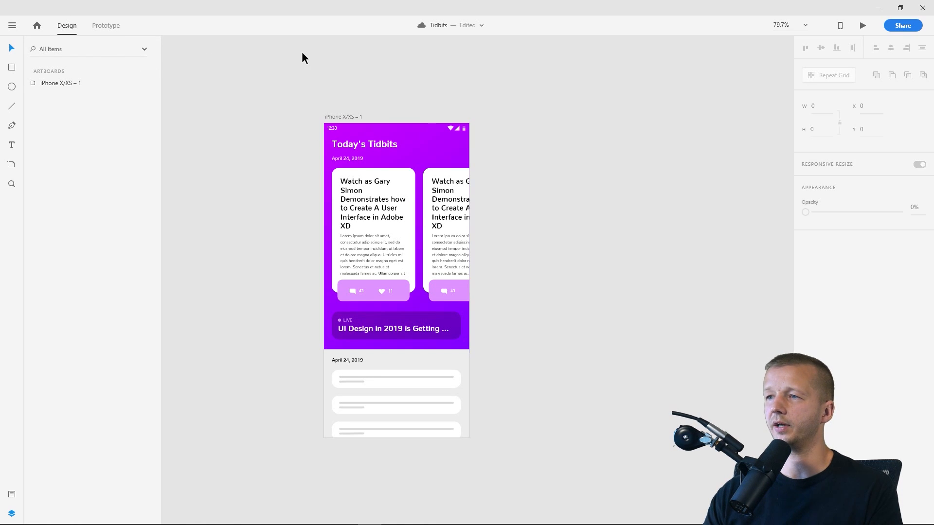
- Ungroup the article card repeat grid and delete the third card outside the artboard
click(371, 205)
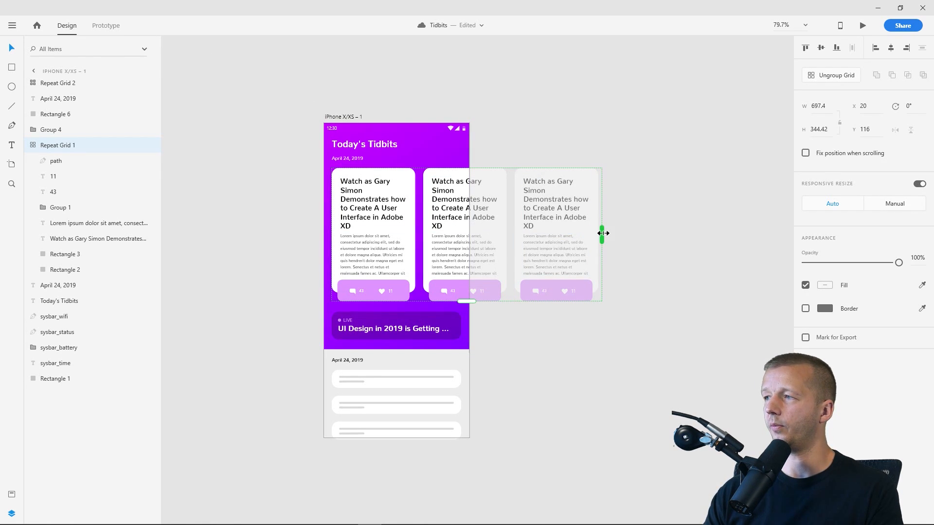
click(835, 76)
click(544, 202)
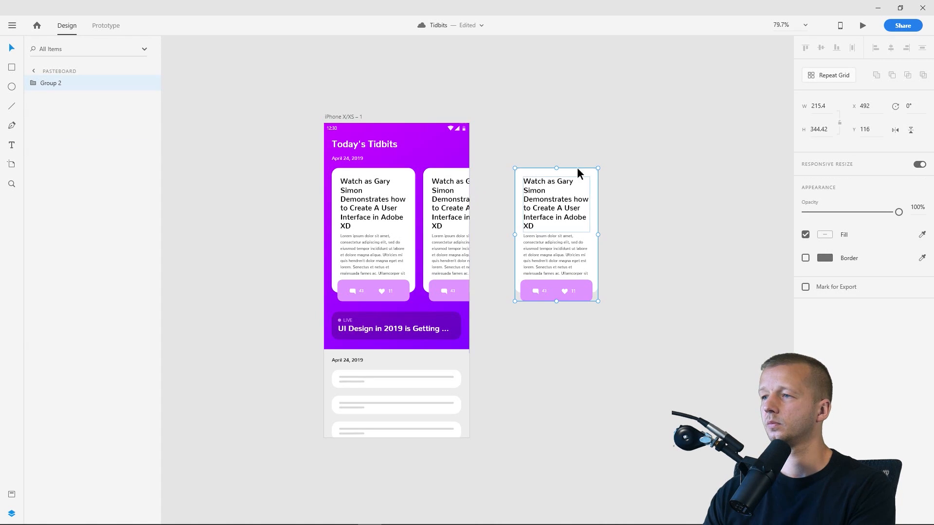
key(Delete)
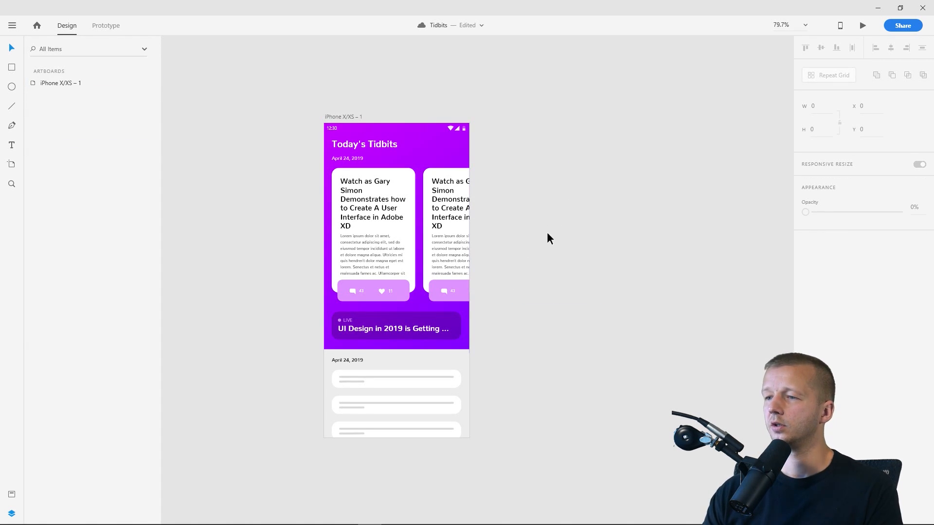
- Duplicate the iPhone X/XS – 1 artboard
drag(547, 234, 586, 222)
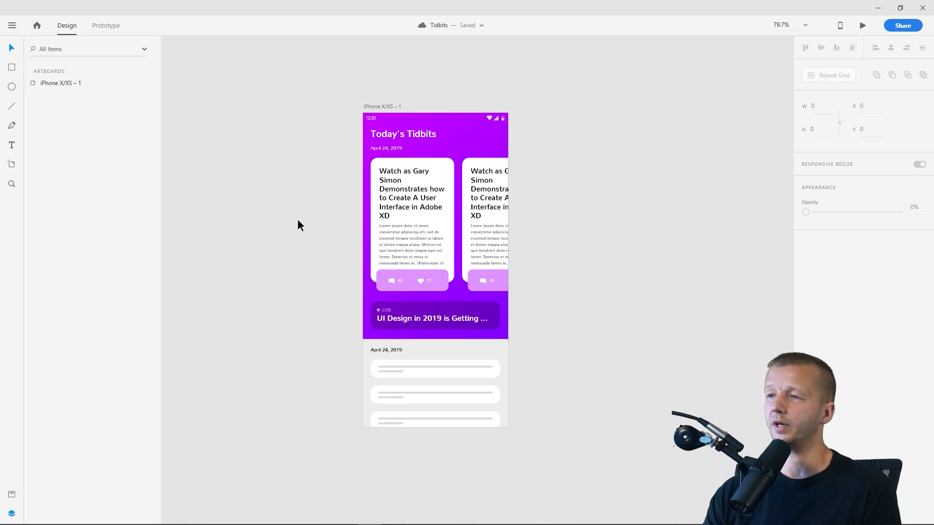
click(380, 107)
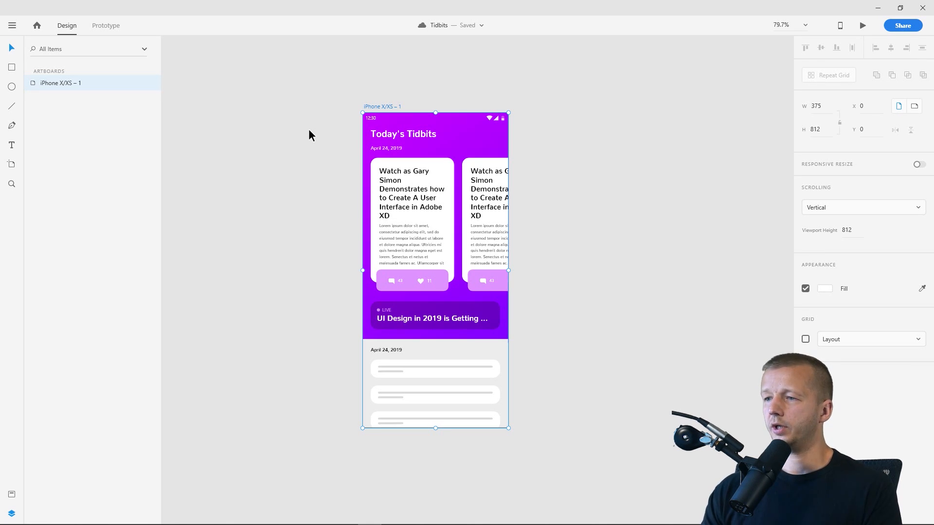
key(ctrl+d)
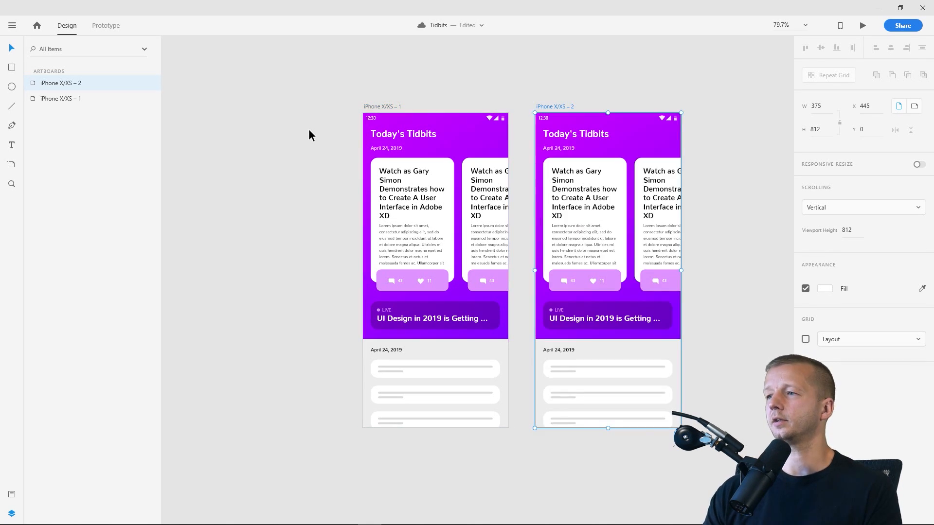
click(449, 74)
- Move the second article card on iPhone X/XS – 2 past the right edge, overlapping the artboard slightly at X 374
drag(486, 76, 367, 85)
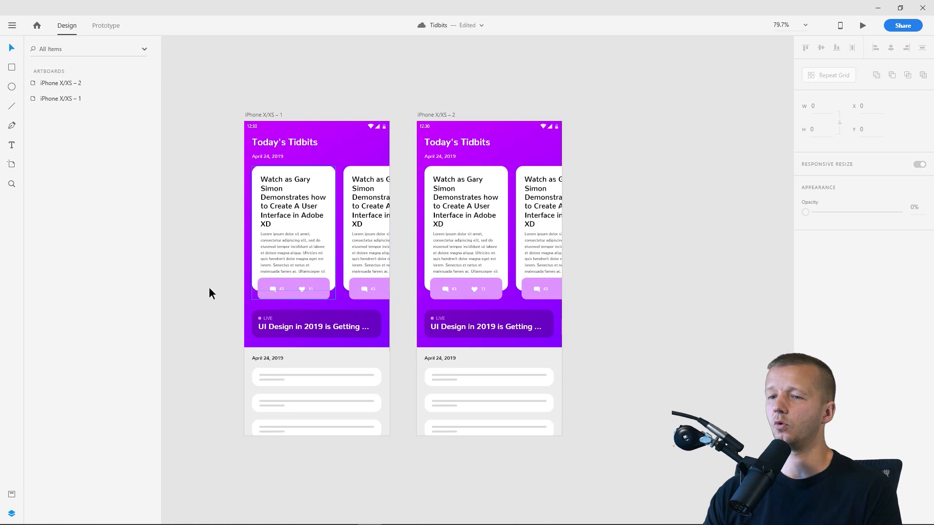
click(11, 514)
drag(321, 93, 467, 80)
click(554, 207)
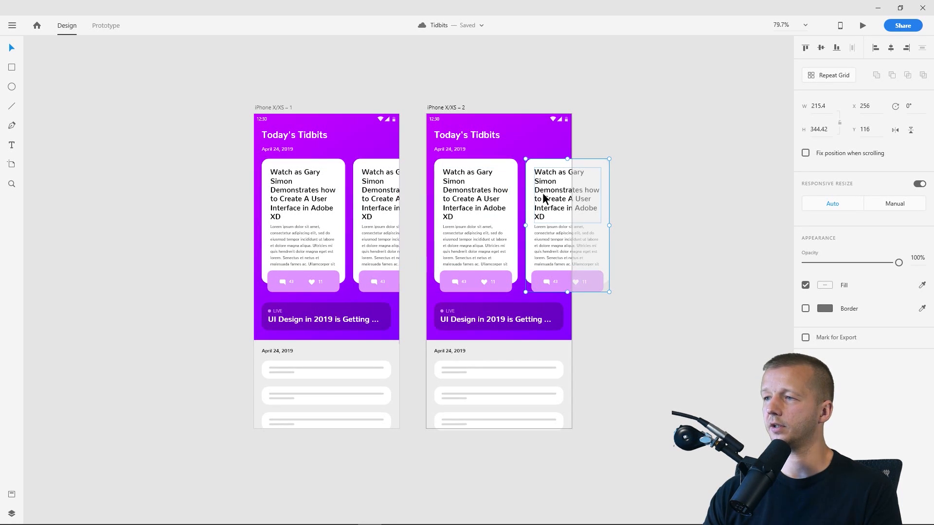
drag(546, 198, 590, 192)
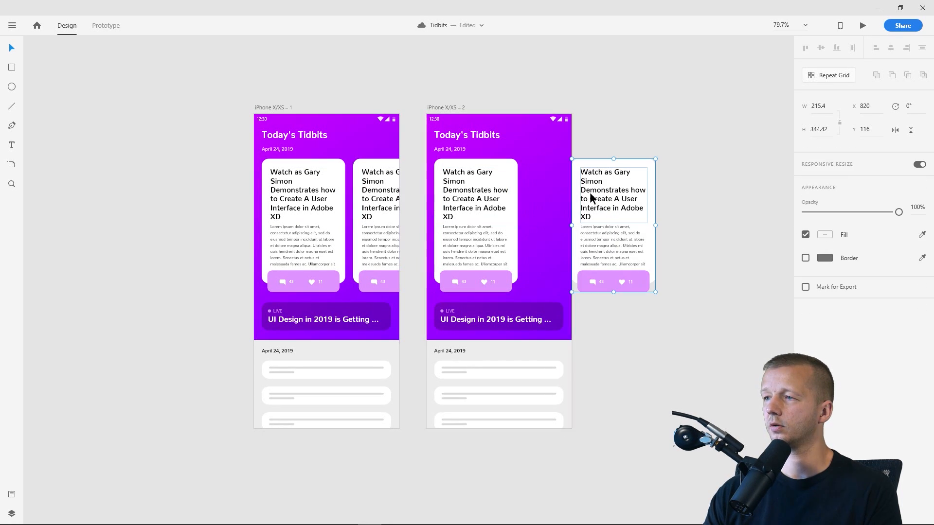
click(12, 514)
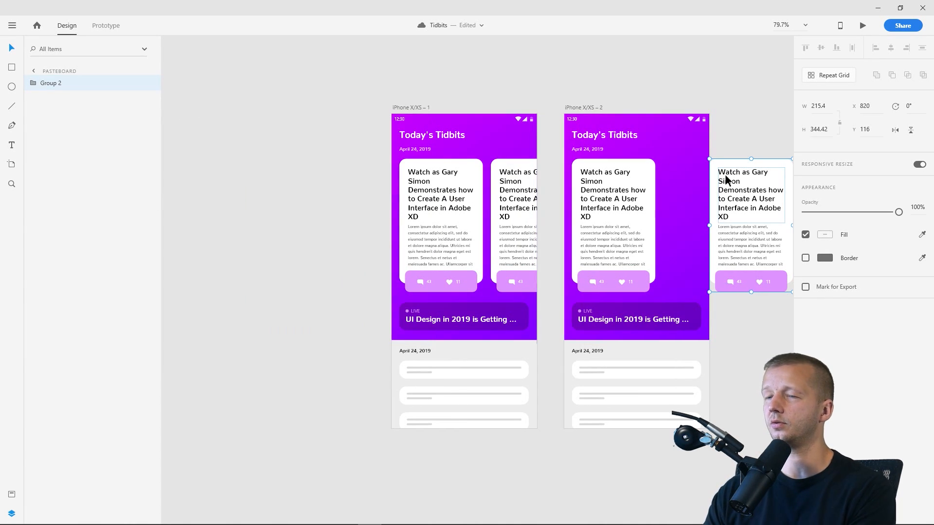
key(Left)
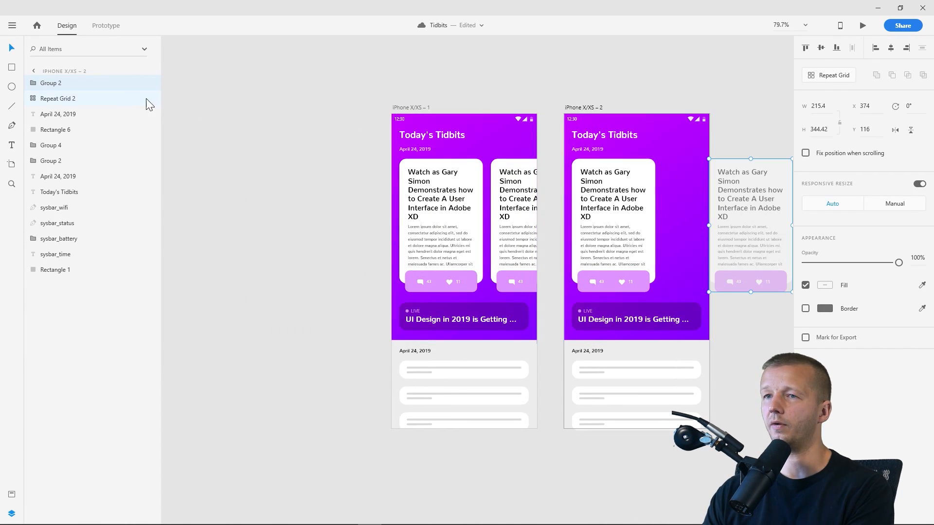
key(Right)
key(Left)
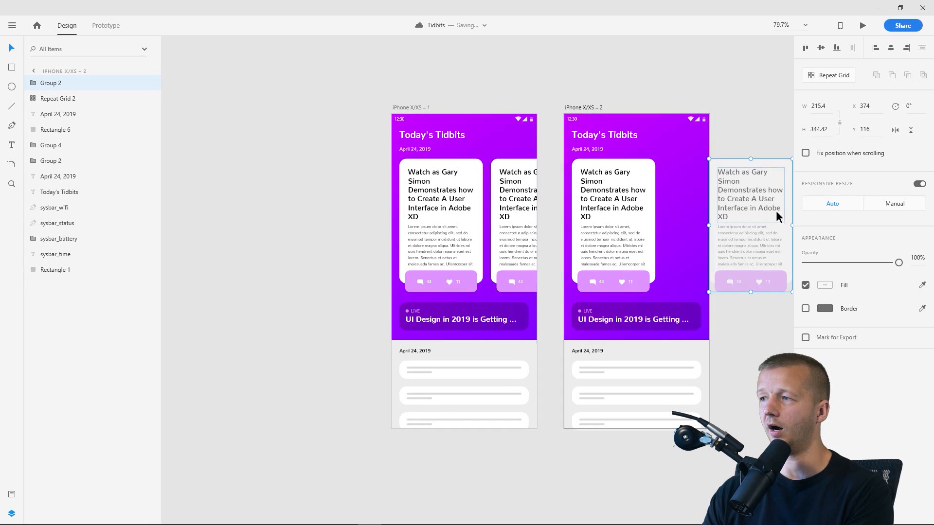
- Nudge the second card fully off the artboard and back again, and examine how its edge overlaps the artboard
click(719, 132)
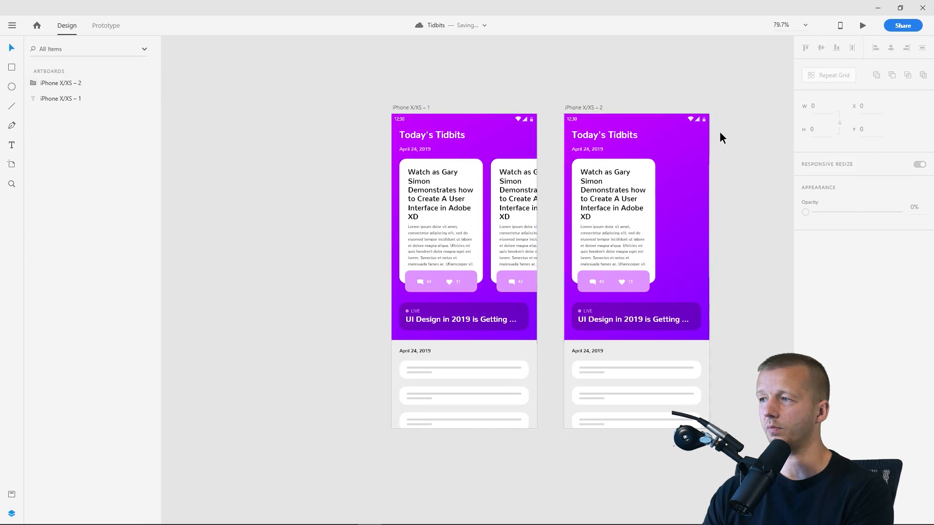
click(707, 179)
drag(707, 179, 719, 183)
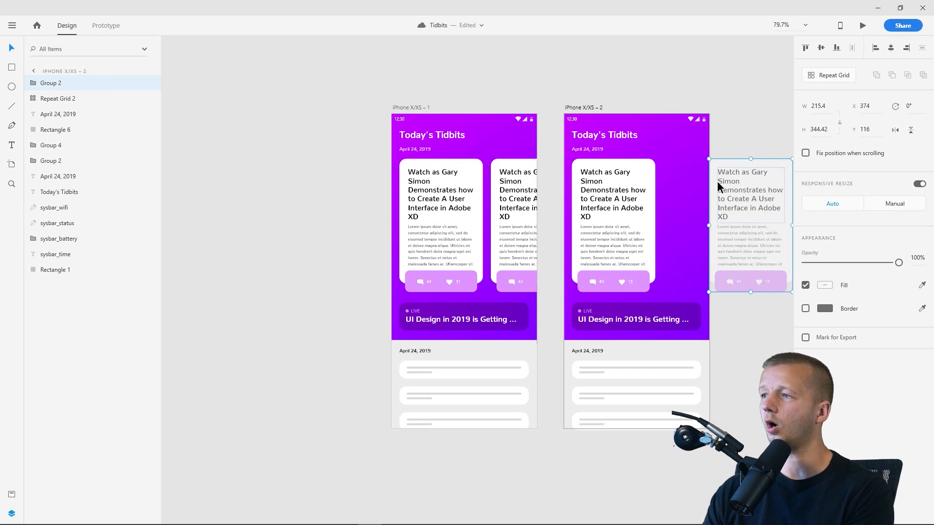
key(Right)
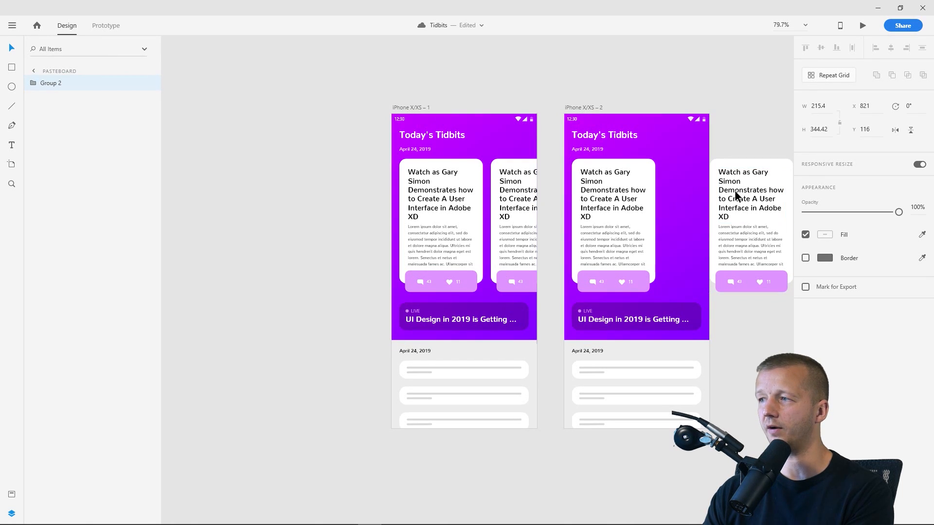
key(Left)
key(Right)
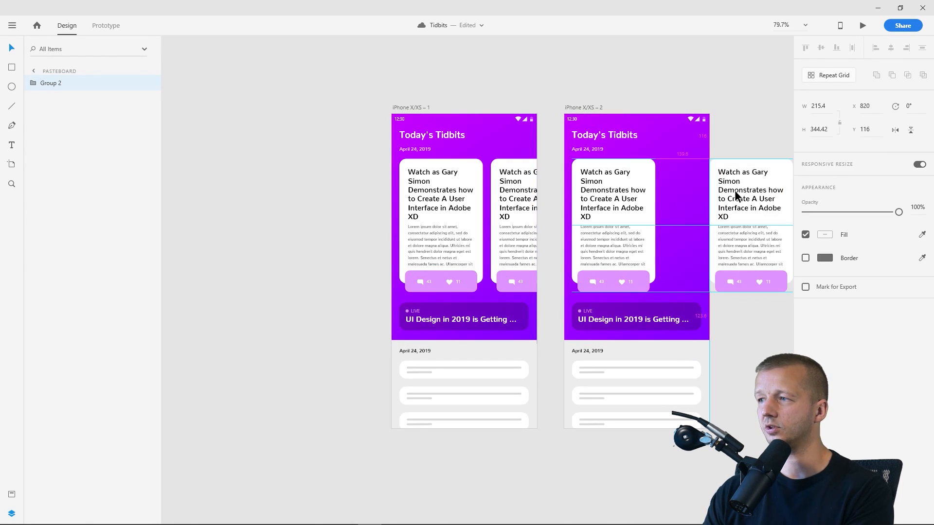
key(Left)
click(734, 144)
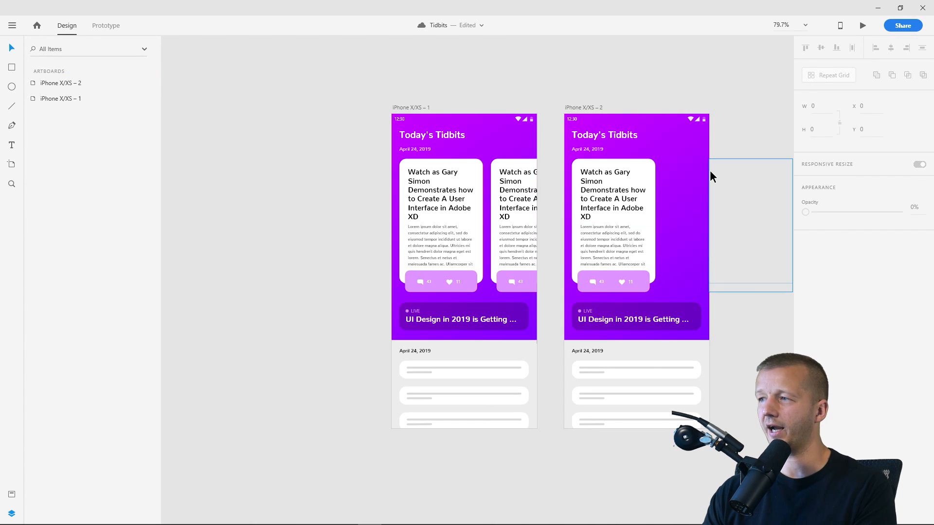
scroll(708, 176, up, 5)
scroll(710, 180, down, 4)
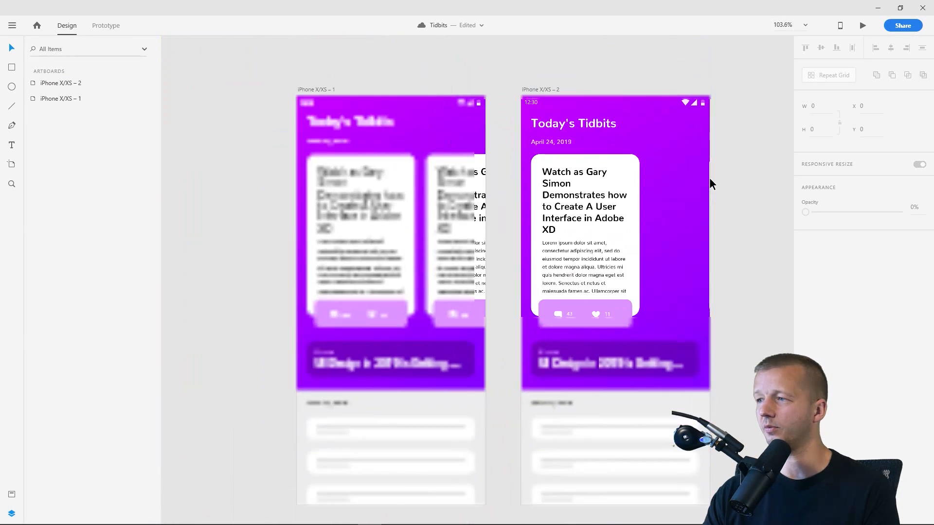
click(710, 178)
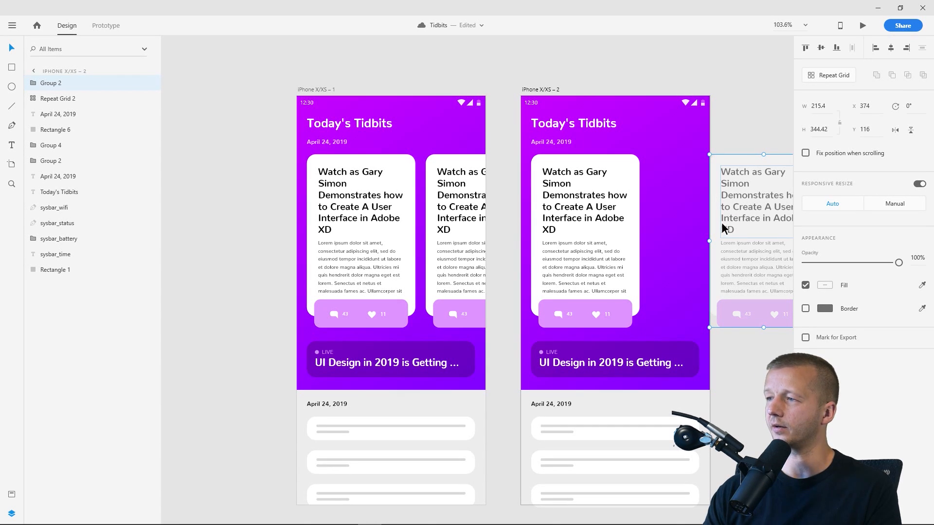
click(754, 106)
drag(754, 106, 680, 102)
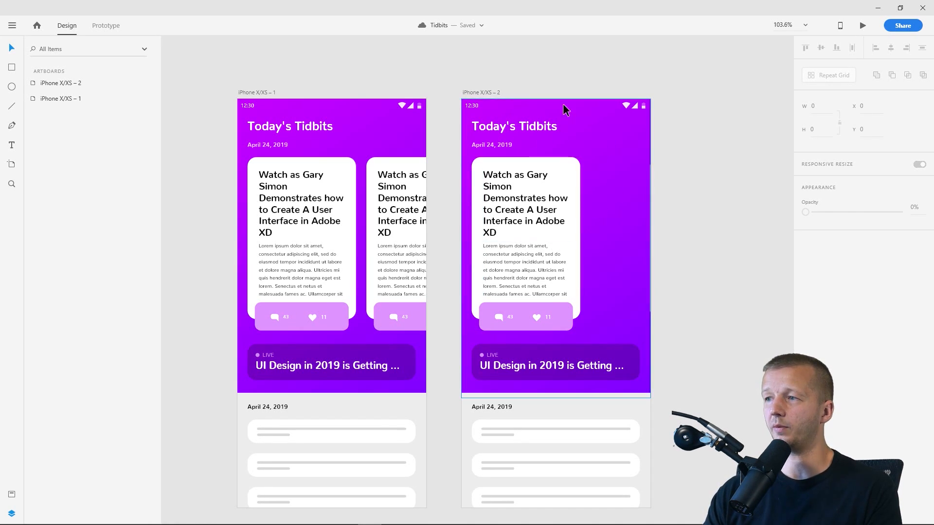
- Move the second artboard's list background, date and placeholder cards down to the artboard's bottom edge at Y 811
scroll(593, 323, down, 2)
drag(622, 323, 537, 256)
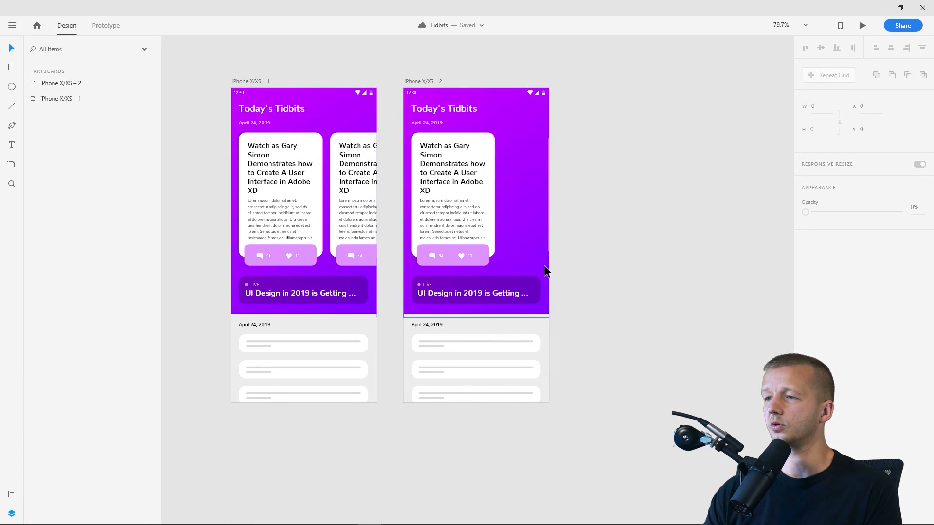
click(459, 323)
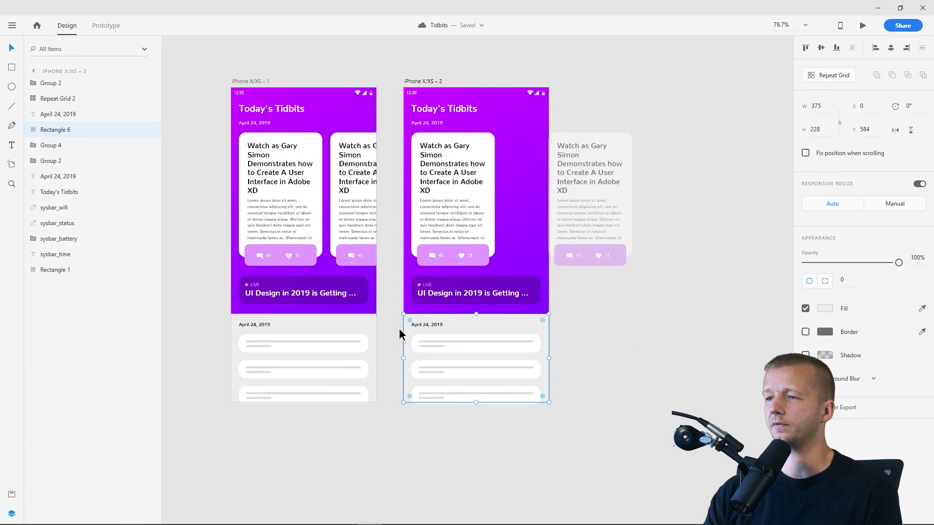
drag(399, 328, 536, 395)
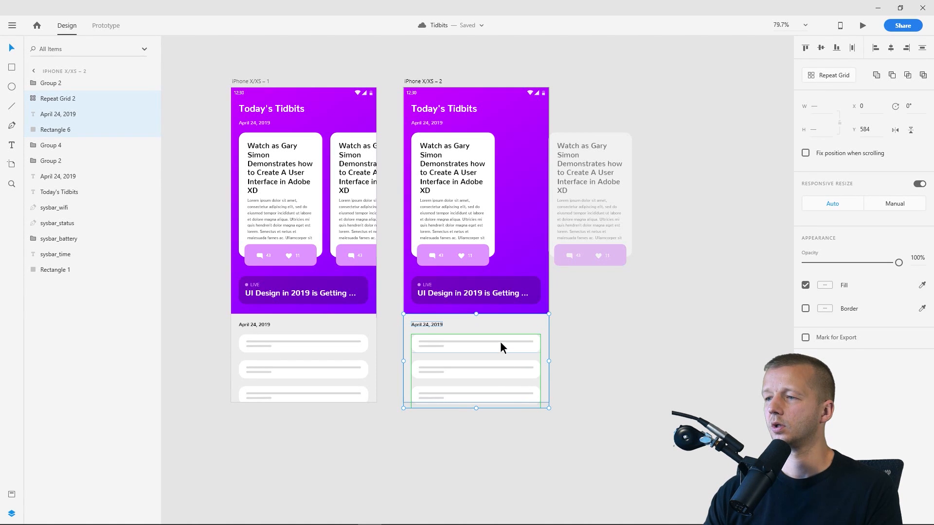
drag(497, 326, 499, 416)
key(Down)
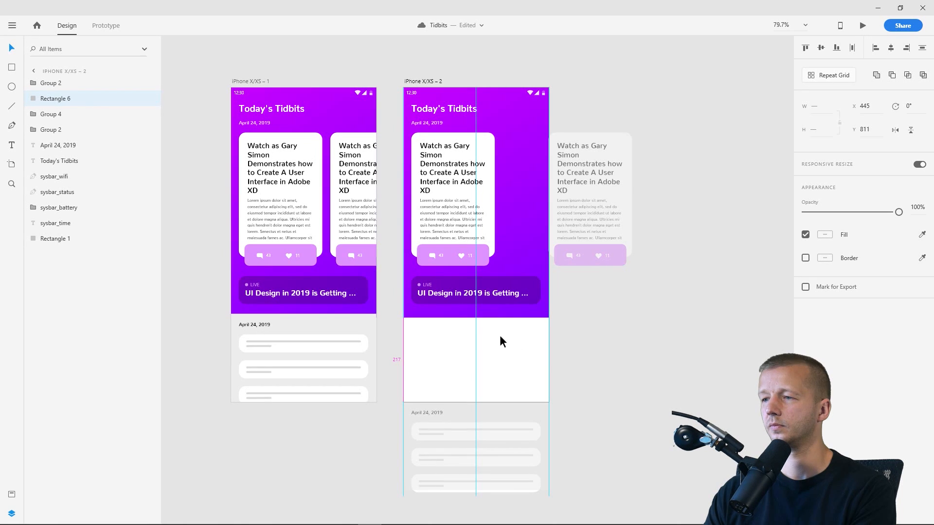
- Extend the second artboard's purple background to a height of 812 and move the LIVE bar down to Y 719
click(475, 314)
drag(476, 318, 474, 403)
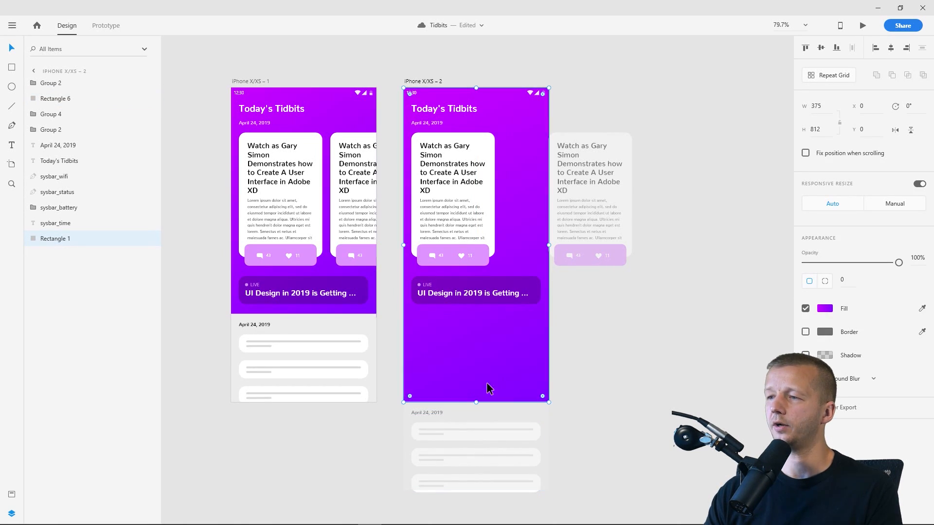
drag(485, 297, 486, 385)
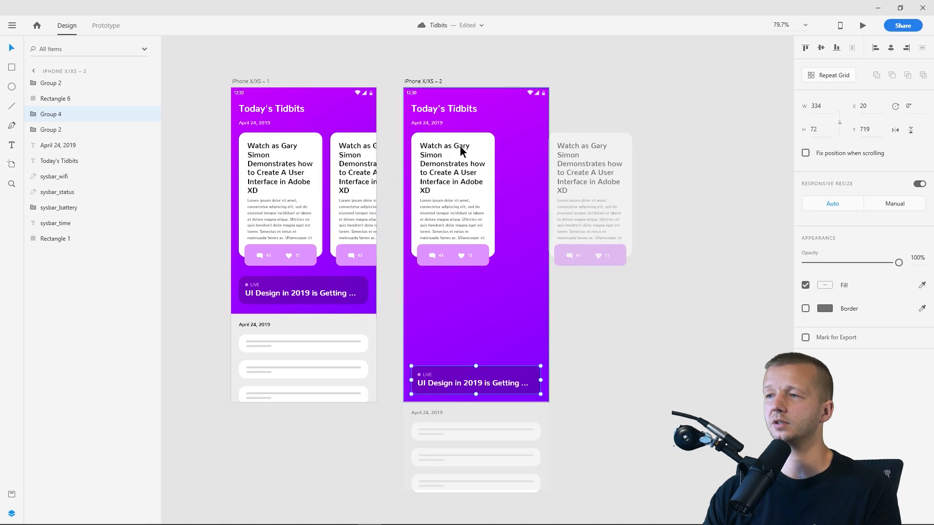
click(593, 335)
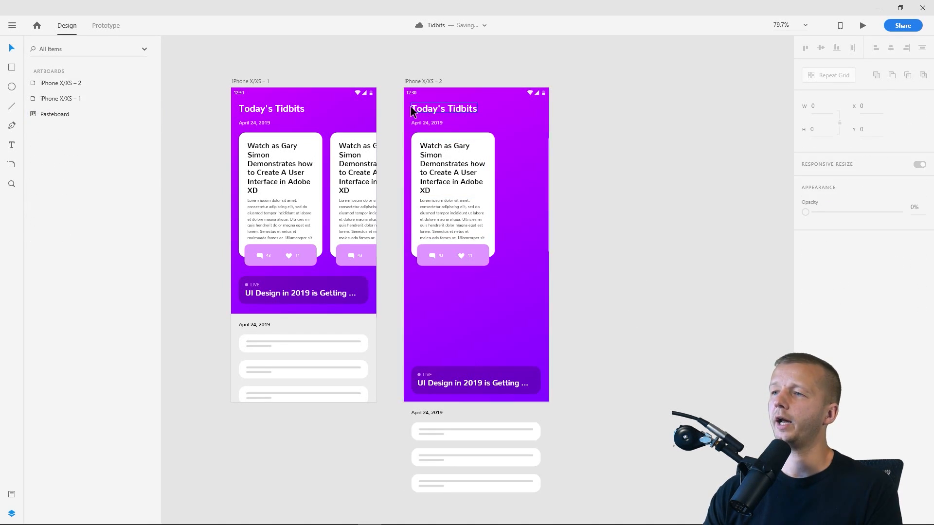
- In prototype mode, link the first article card on iPhone X/XS – 1 to iPhone X/XS – 2 with a Tap trigger
click(258, 86)
click(105, 25)
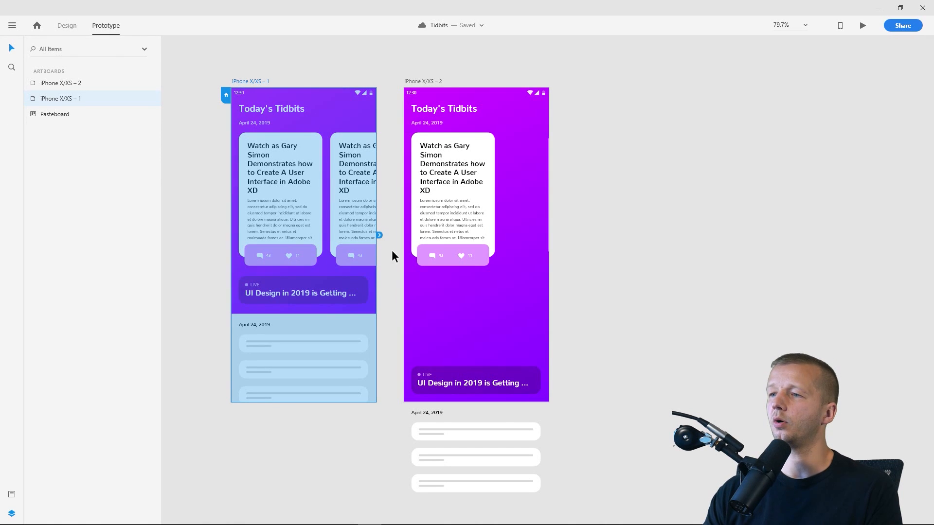
click(279, 191)
drag(322, 200, 471, 216)
click(434, 287)
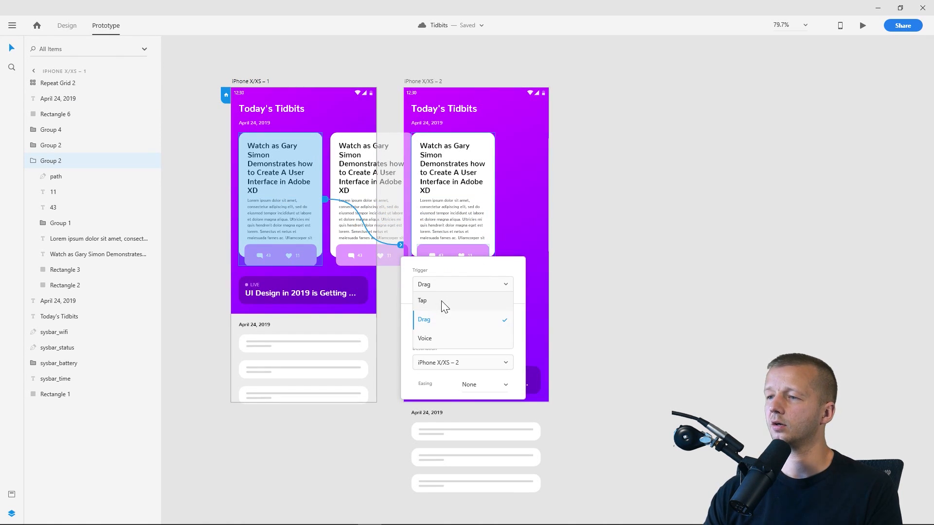
click(444, 301)
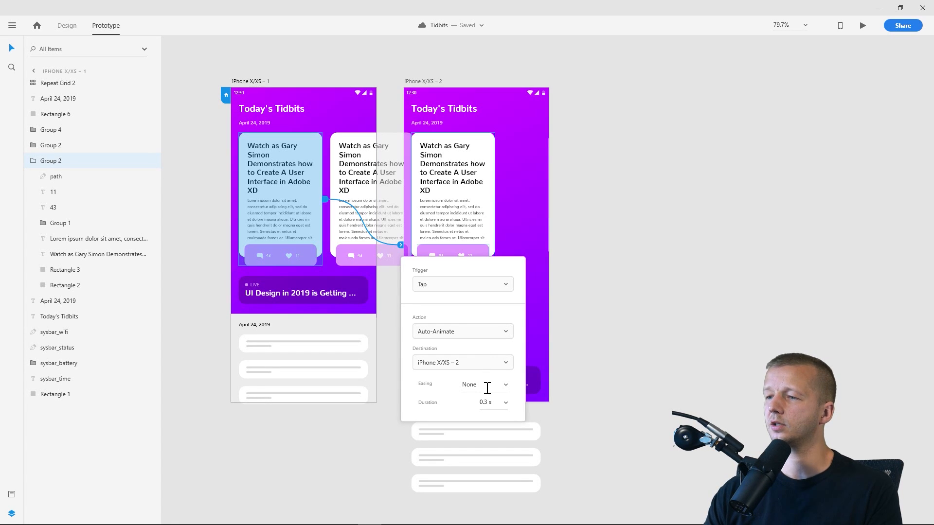
- Set the card transition's easing to Wind Up and its duration to 0.4 s
click(508, 392)
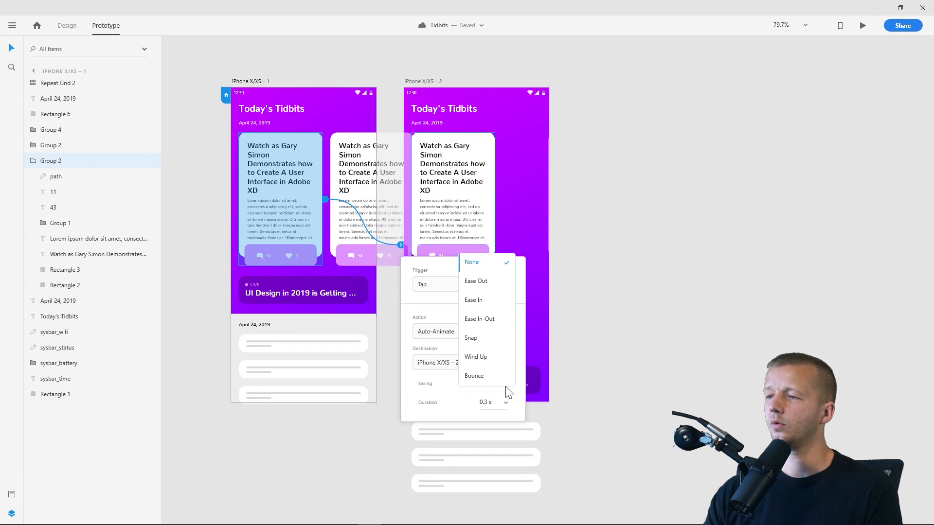
click(481, 357)
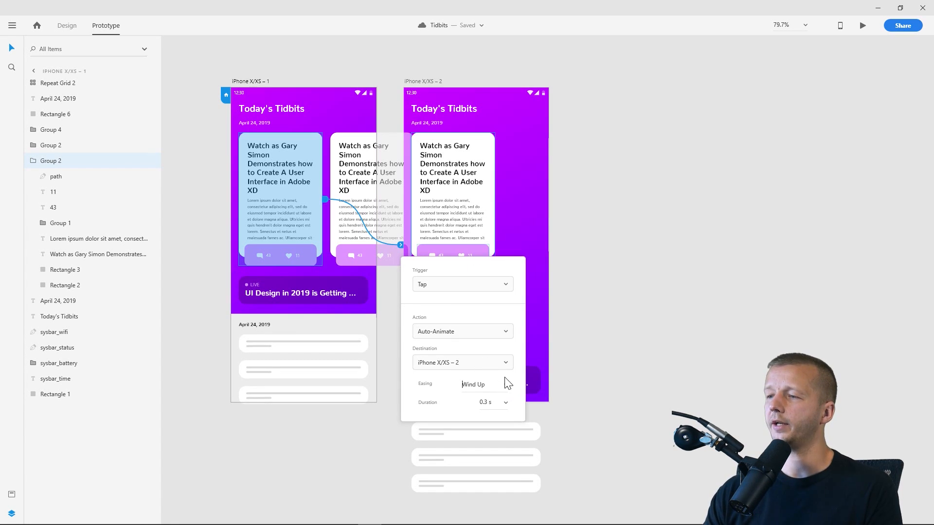
click(505, 404)
click(485, 441)
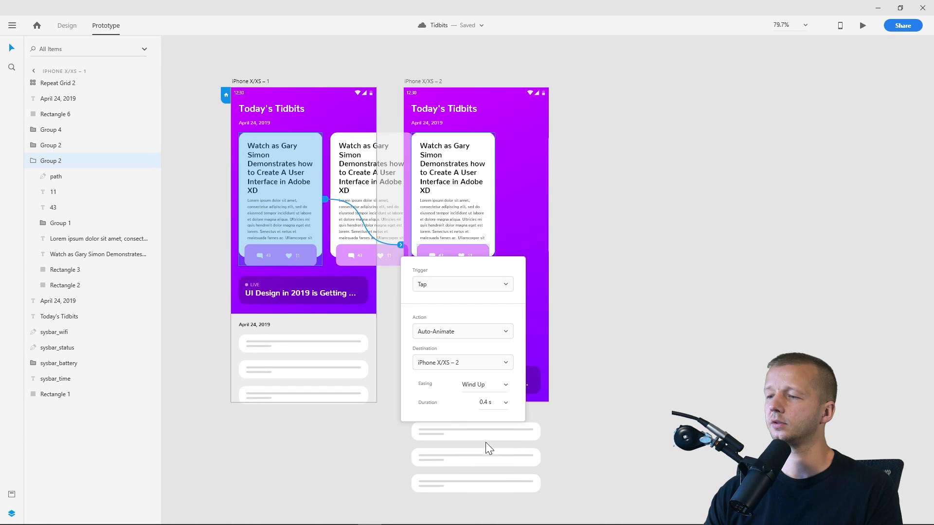
click(590, 270)
- Preview the prototype beside the artboards, play the first card's tap transition and replay it once, closing the preview each time
click(859, 21)
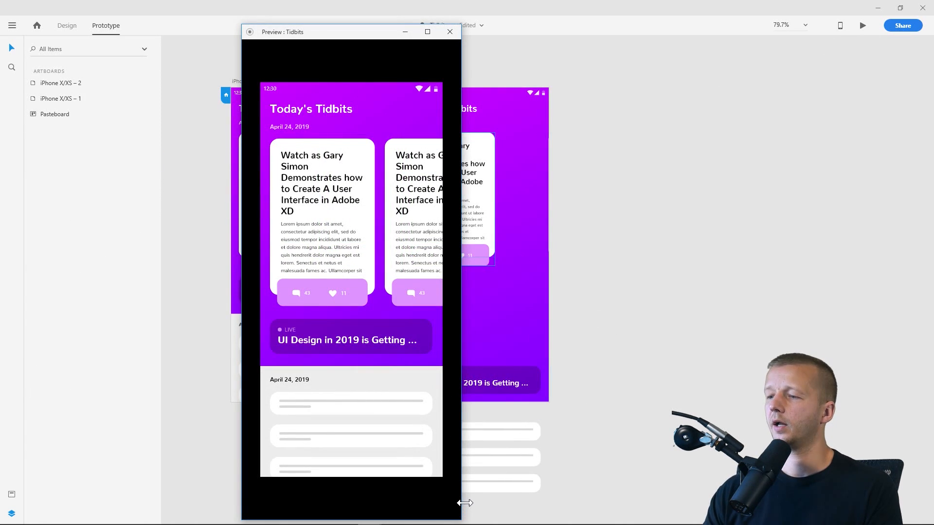
drag(464, 502, 428, 496)
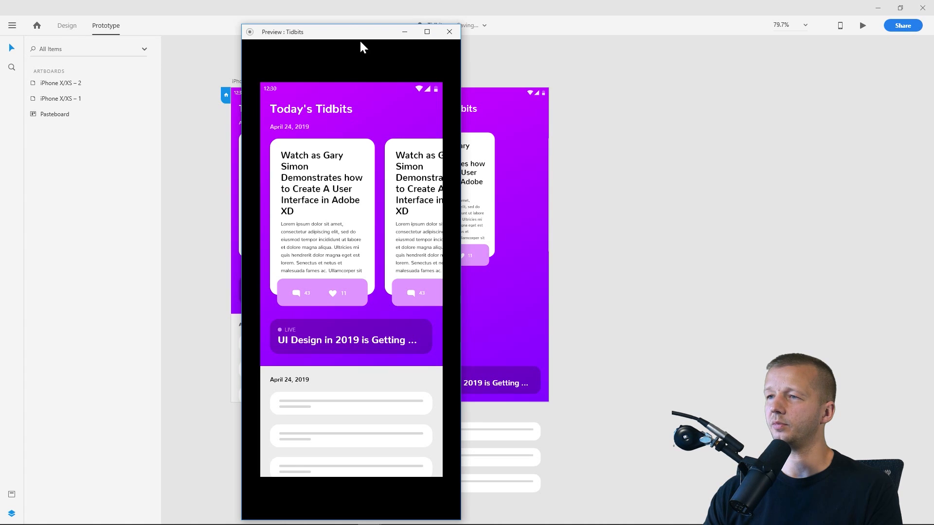
drag(333, 36, 647, 28)
click(627, 189)
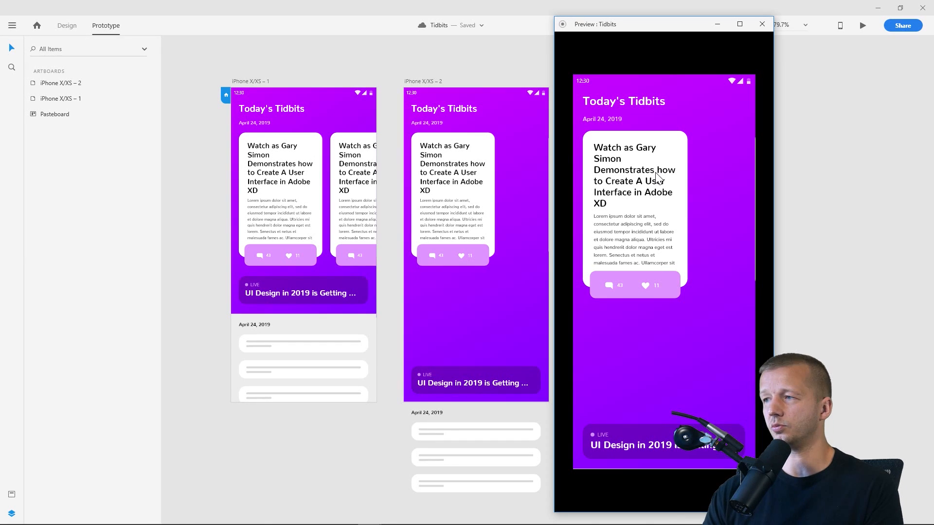
click(772, 24)
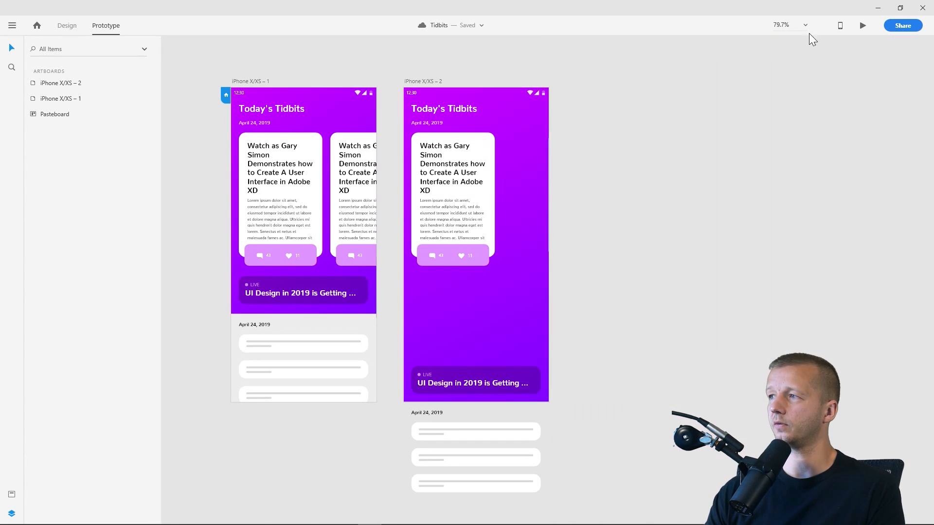
click(863, 27)
drag(344, 36, 655, 31)
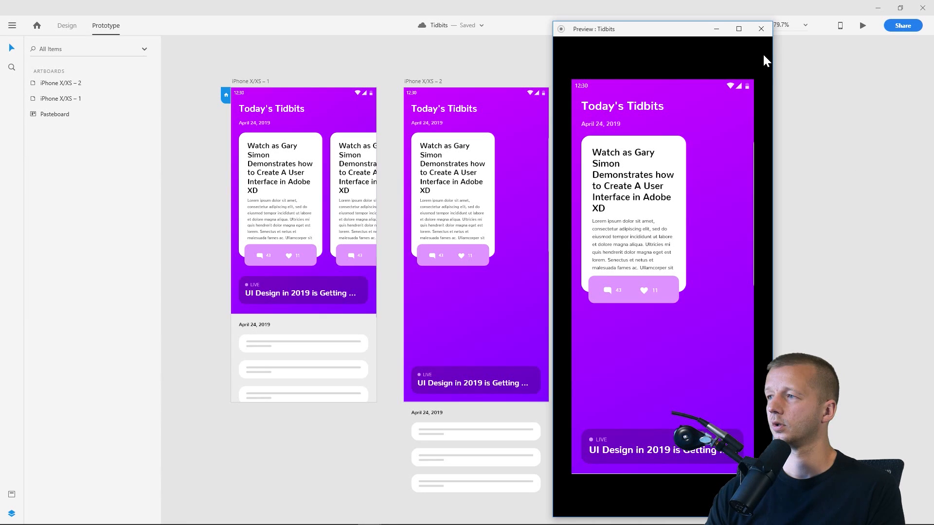
click(762, 30)
- Duplicate the iPhone X/XS – 2 artboard and return to Design mode
click(427, 81)
key(ctrl+d)
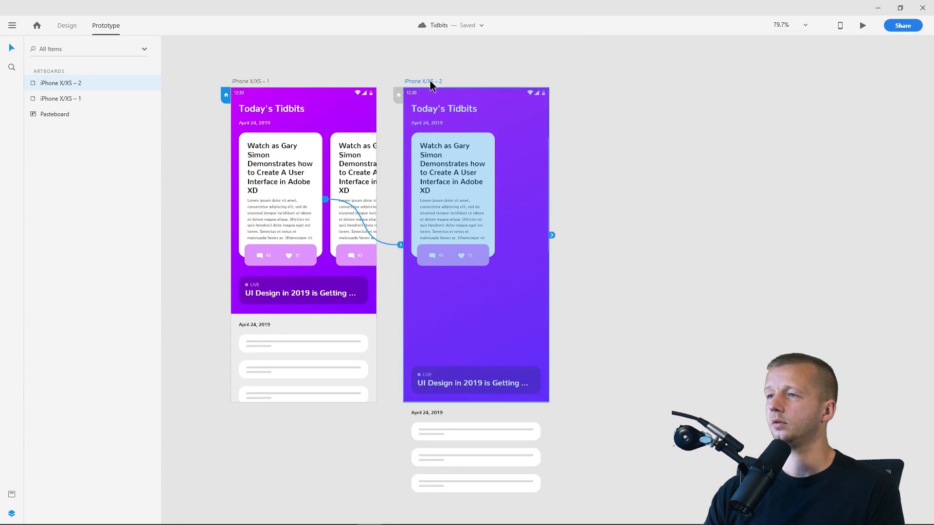
click(67, 25)
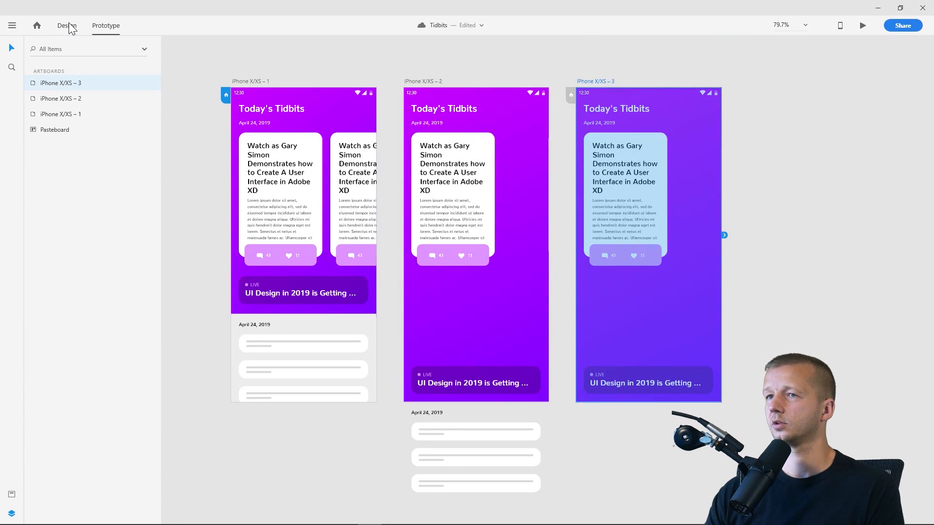
- Widen the article card on iPhone X/XS – 3 to the full artboard width of 375, starting at X 0
click(748, 159)
drag(747, 159, 591, 160)
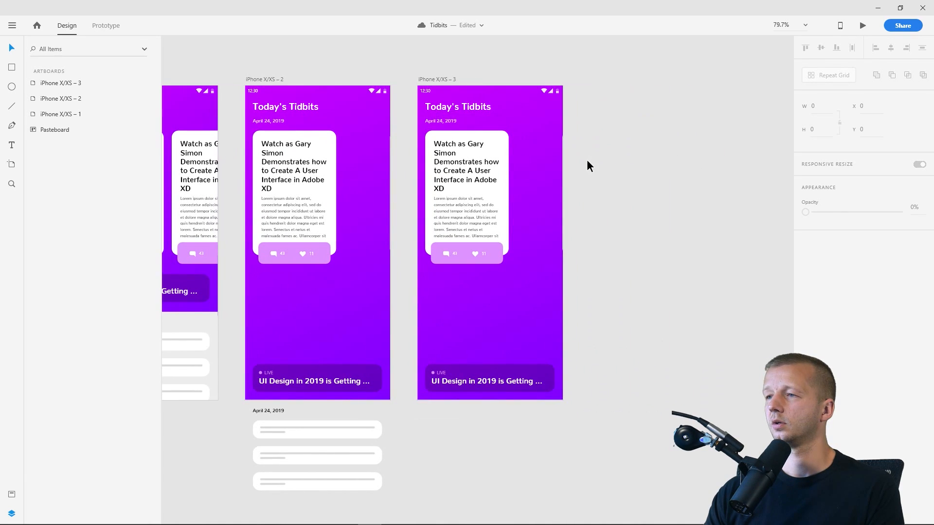
scroll(587, 156, up, 3)
scroll(632, 140, down, 2)
click(522, 119)
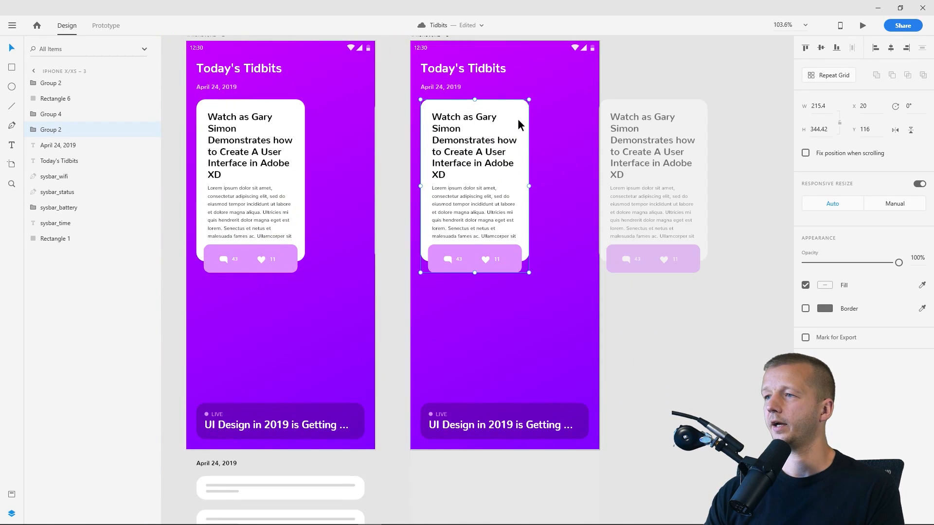
drag(530, 186, 599, 184)
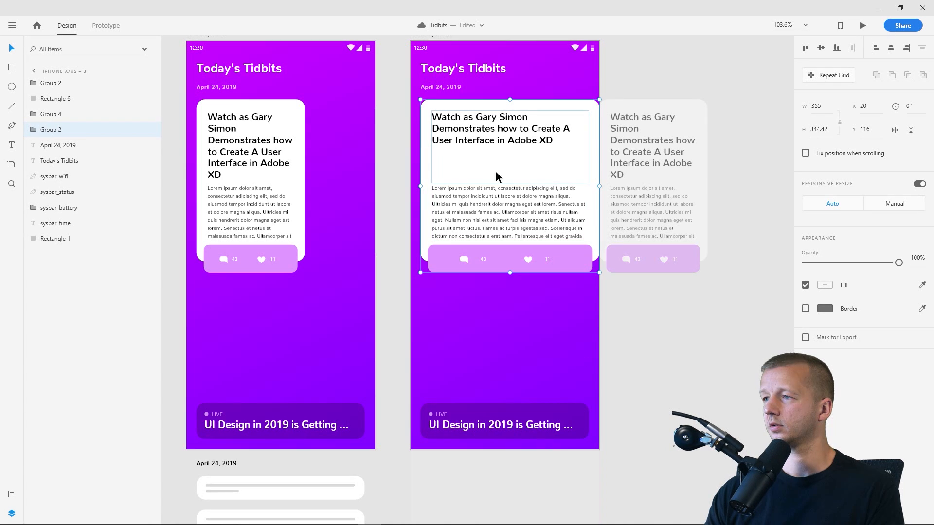
drag(419, 186, 410, 186)
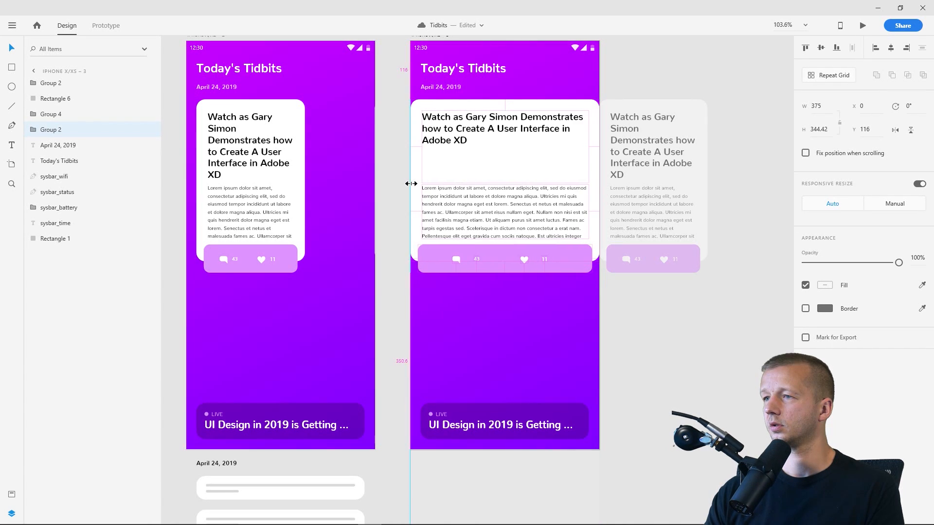
click(396, 203)
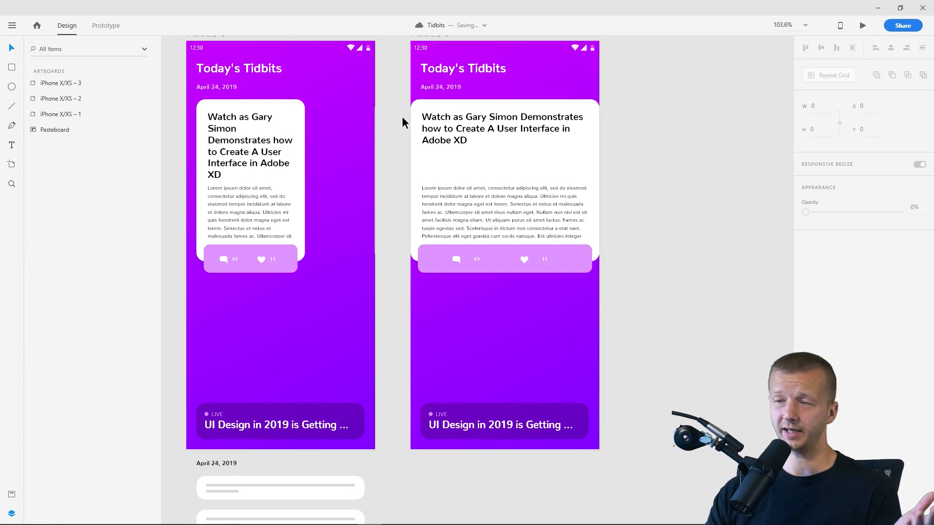
- Stretch the white background inside the third artboard's card downward to a height of about 584, ending just above the LIVE bar
click(468, 198)
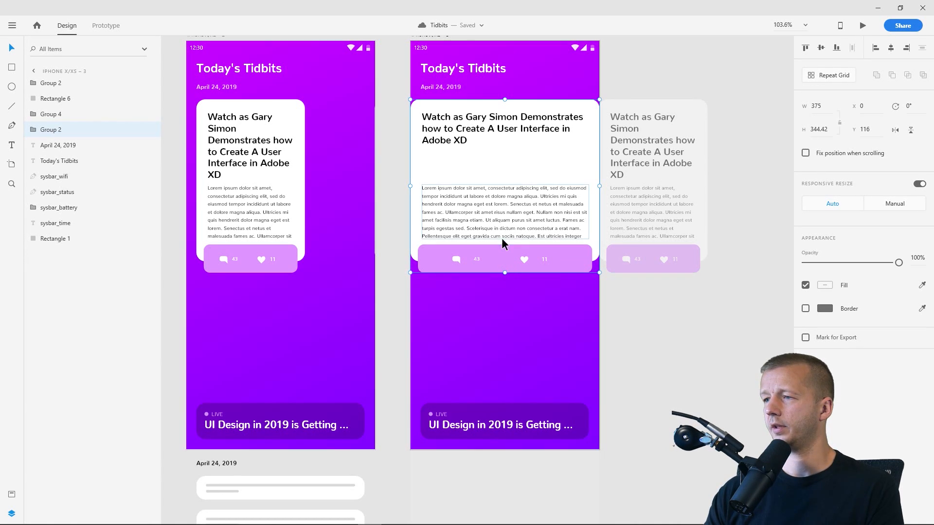
double_click(529, 155)
double_click(596, 193)
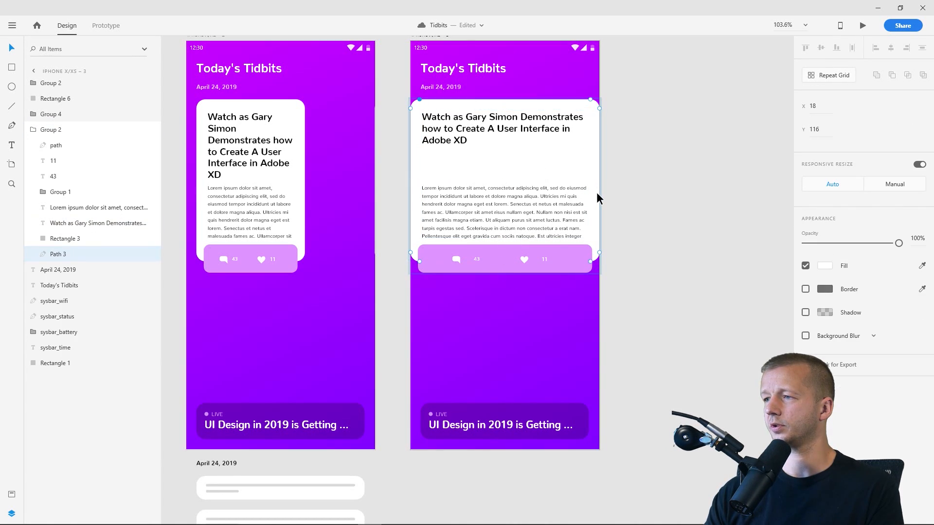
key(Escape)
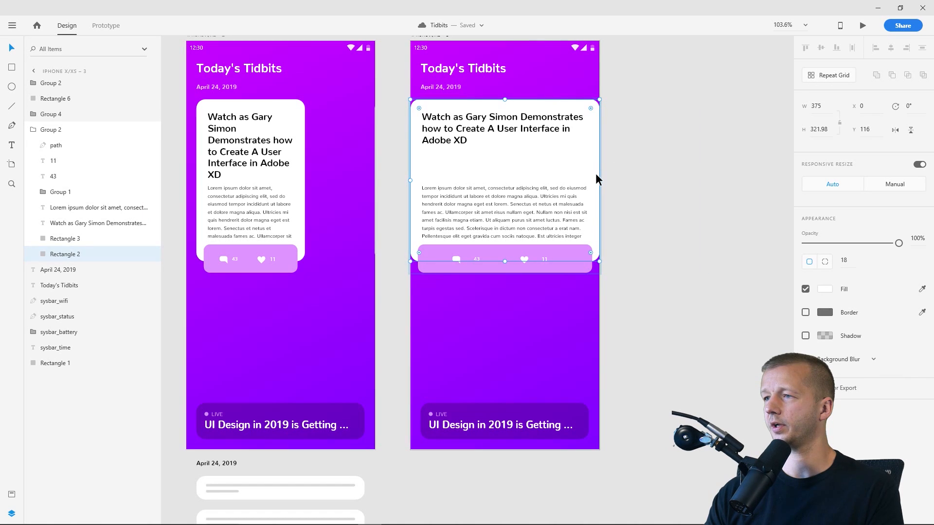
drag(505, 261, 515, 393)
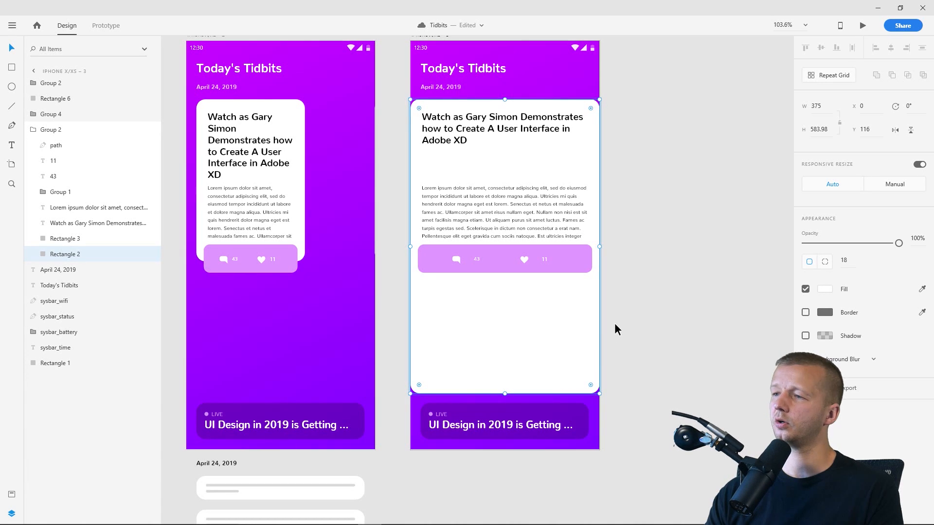
click(635, 287)
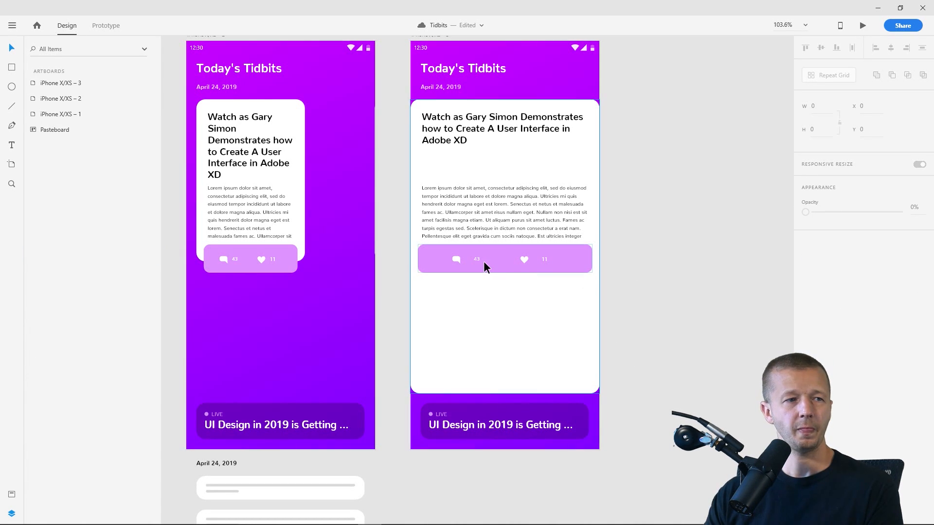
- Move the expanded card's comment-and-like bar with its icons and counts down to Y 650.32, and shorten the white background to a height of 566.98
click(505, 260)
click(506, 261)
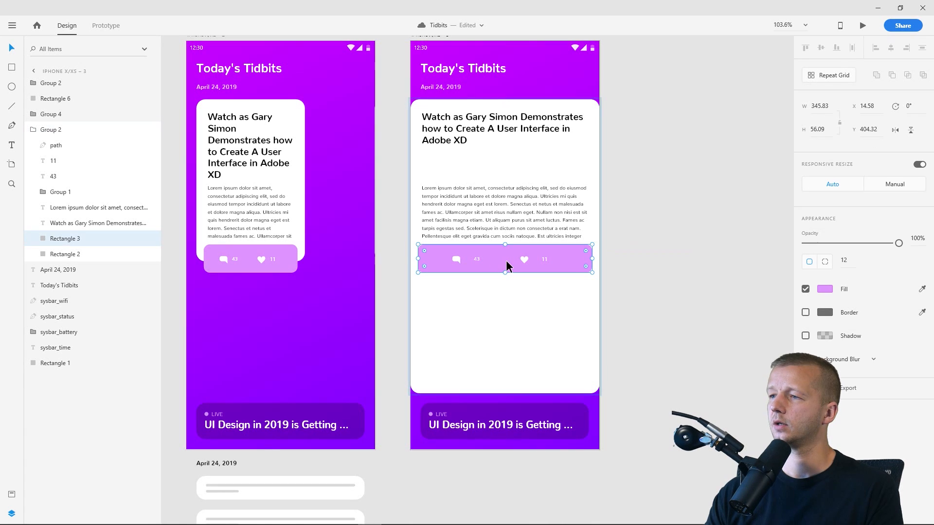
drag(506, 261, 503, 274)
key(ctrl+z)
shift+click(525, 260)
shift+click(543, 260)
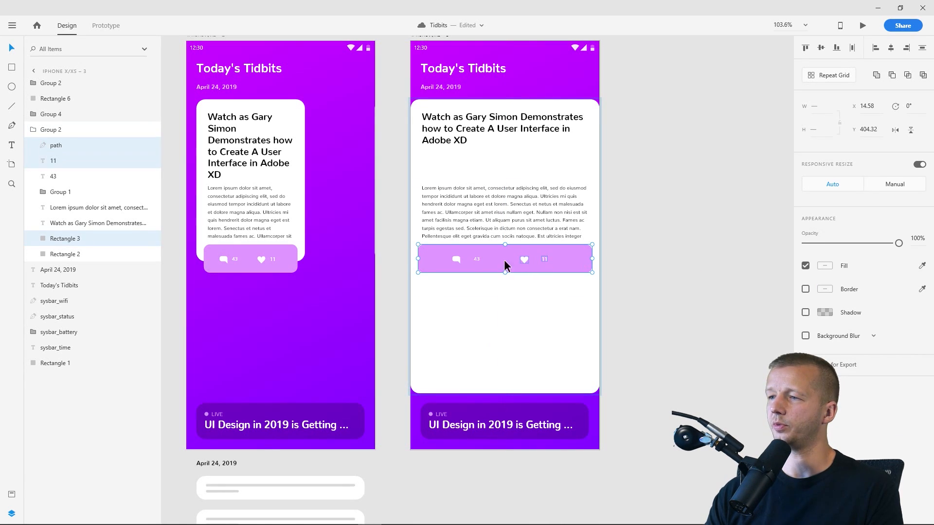
shift+click(477, 260)
shift+click(457, 259)
drag(457, 261, 510, 386)
click(468, 337)
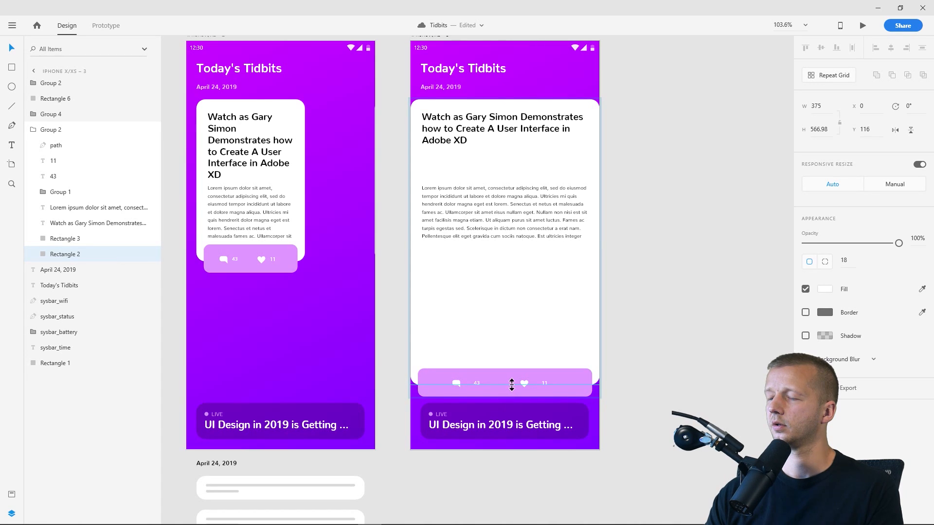
- Narrow the expanded card's comment-and-like bar with its icons and counts to about half the card width, and nudge it up to Y 648.32
click(451, 377)
shift+click(456, 382)
shift+click(476, 383)
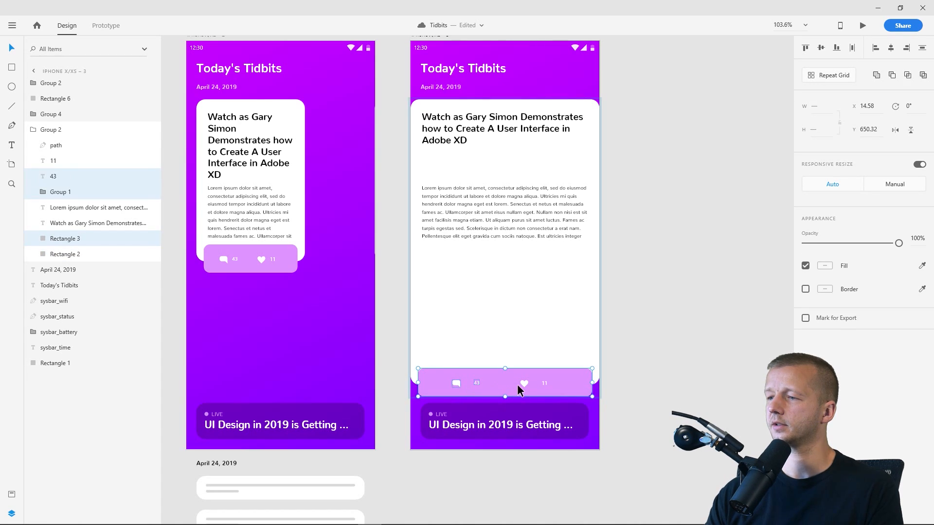
shift+click(523, 384)
shift+click(544, 383)
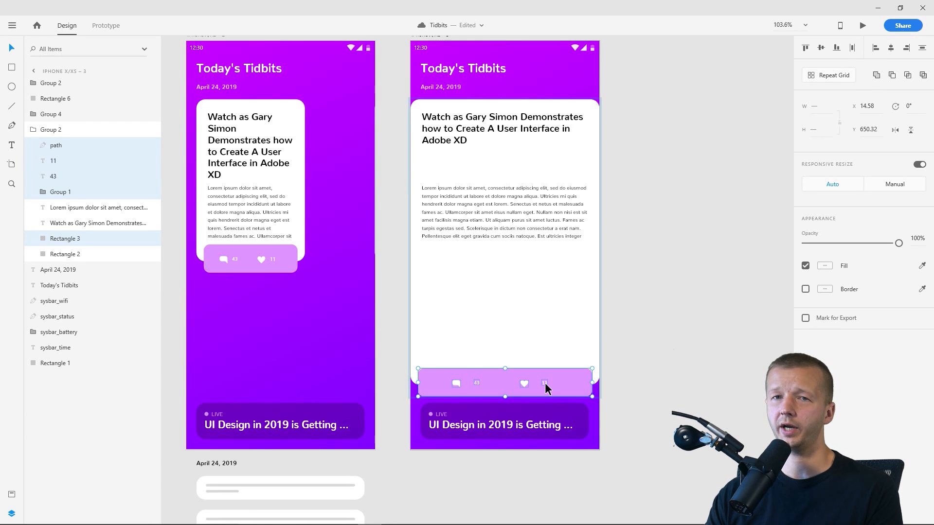
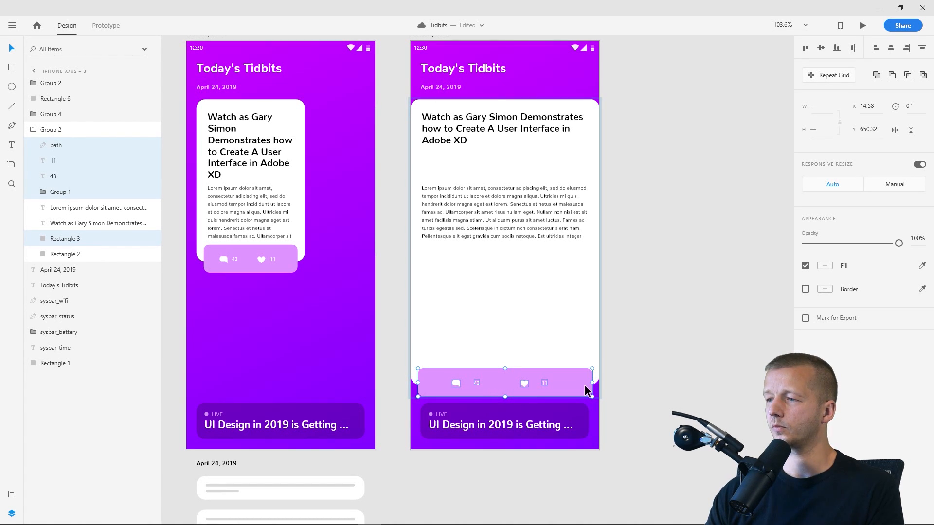
drag(593, 382, 516, 380)
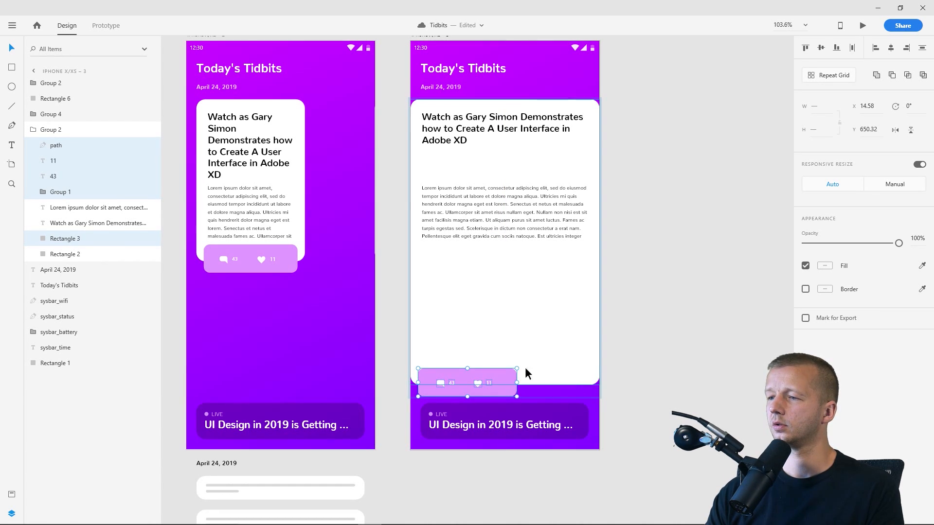
drag(499, 375, 500, 375)
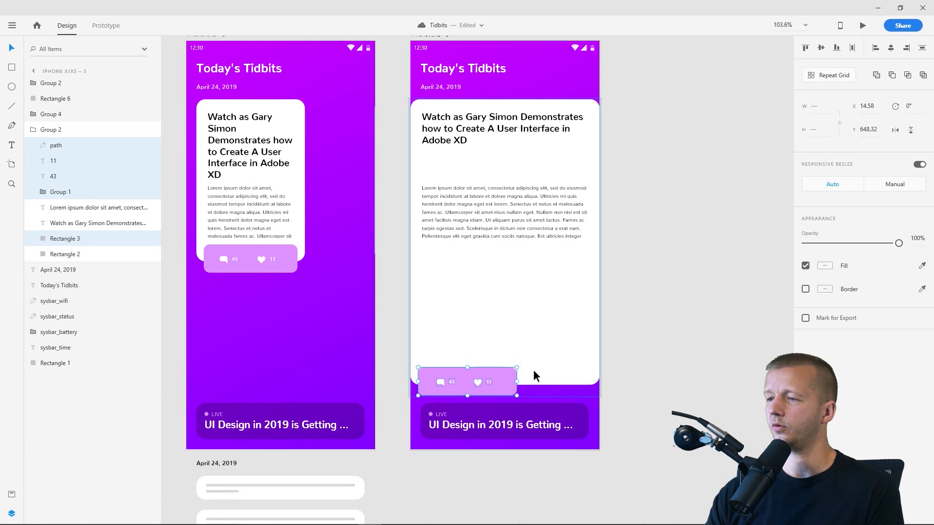
click(533, 371)
click(641, 346)
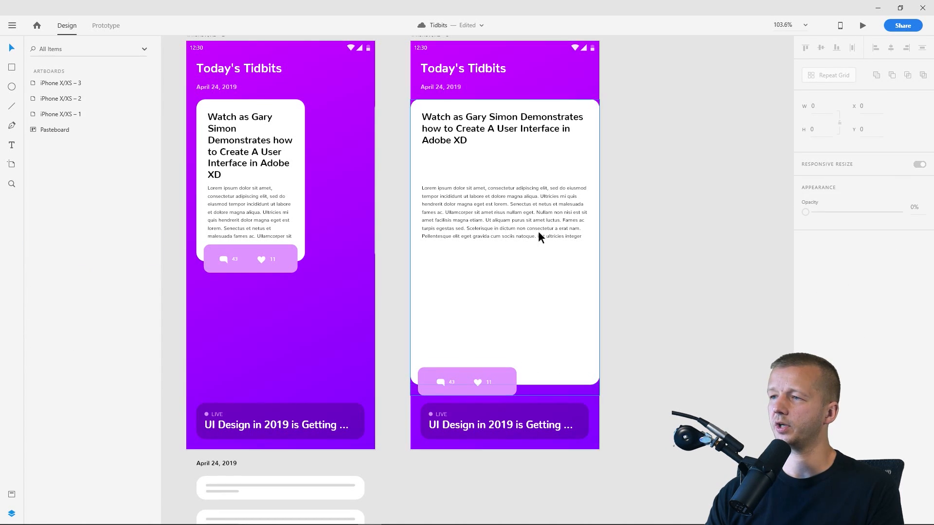
- Extend the expanded card's body text box up to Y 229.4 below the headline and down to just above the comment-and-like bar
click(494, 196)
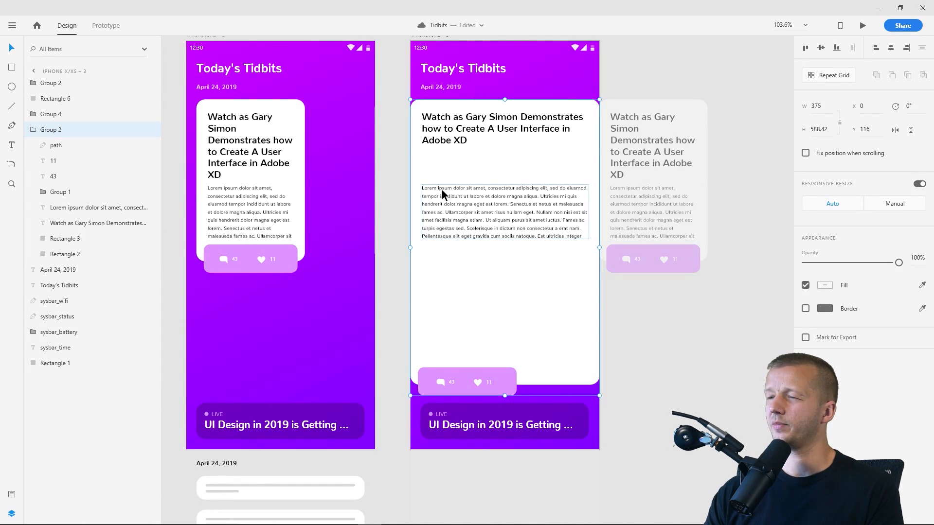
double_click(485, 206)
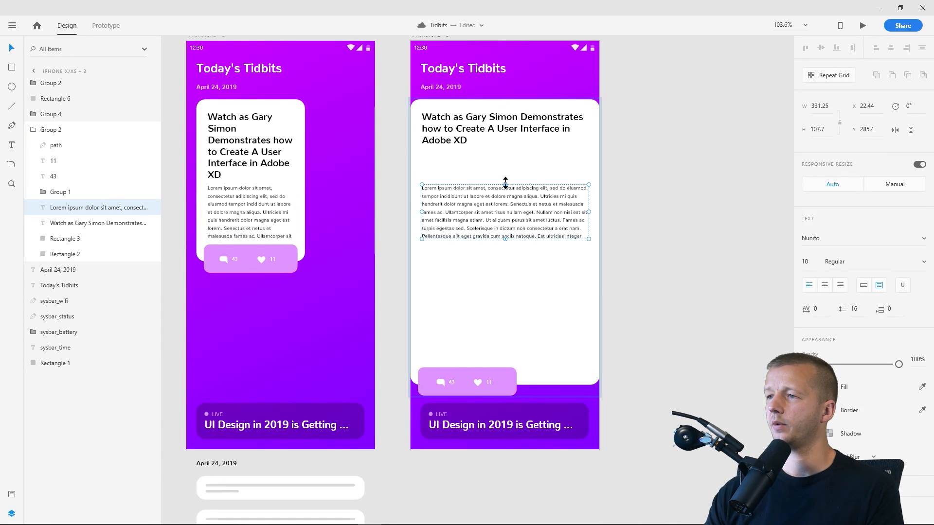
drag(506, 184, 513, 157)
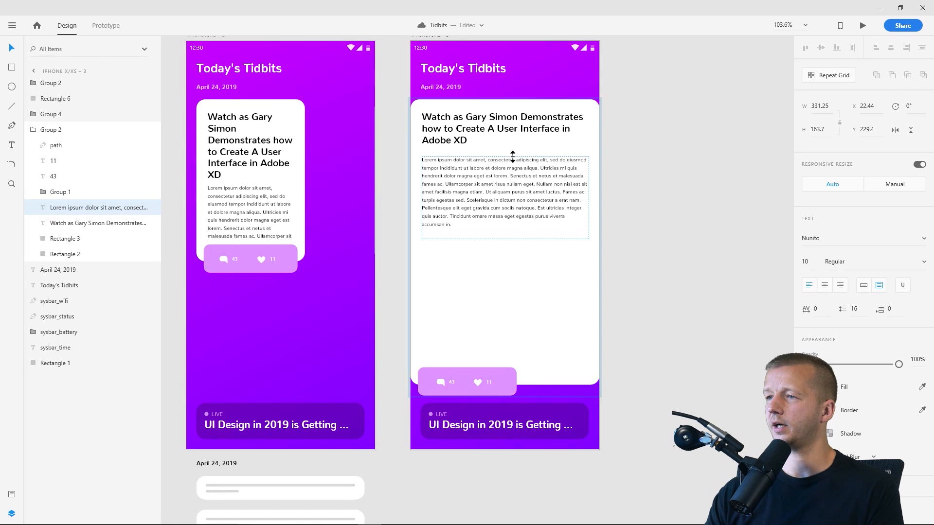
drag(504, 240, 506, 357)
click(637, 302)
- Set the body text of the first article card on iPhone X/XS – 1 to font size 12
scroll(646, 210, down, 5)
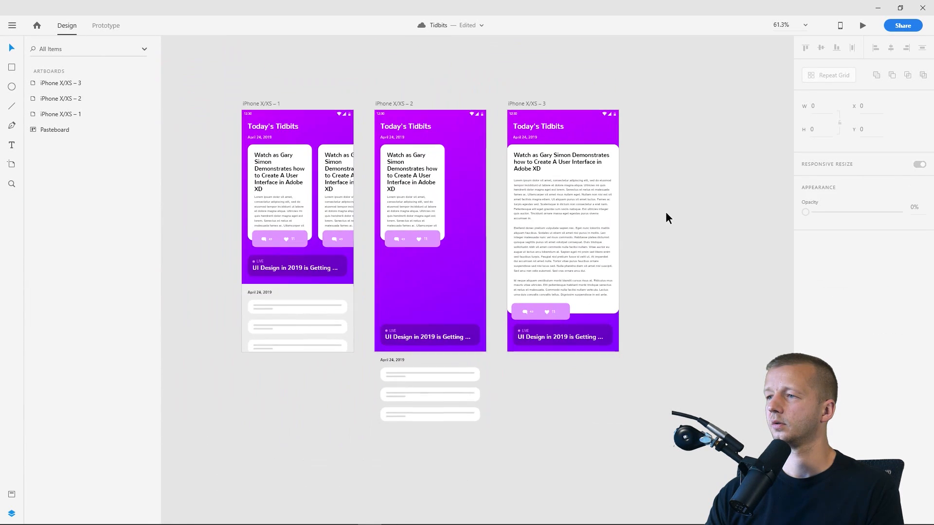
drag(650, 208, 680, 205)
scroll(514, 196, up, 3)
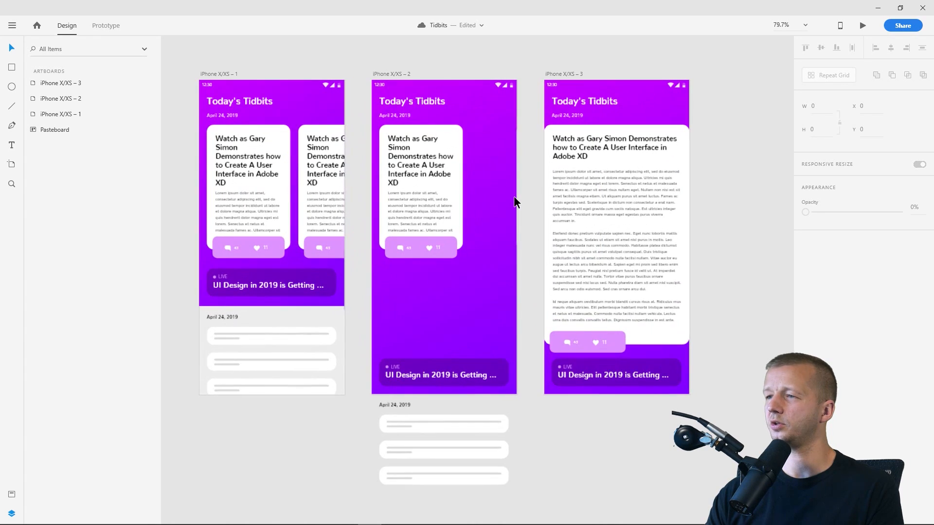
drag(502, 198, 519, 196)
double_click(270, 210)
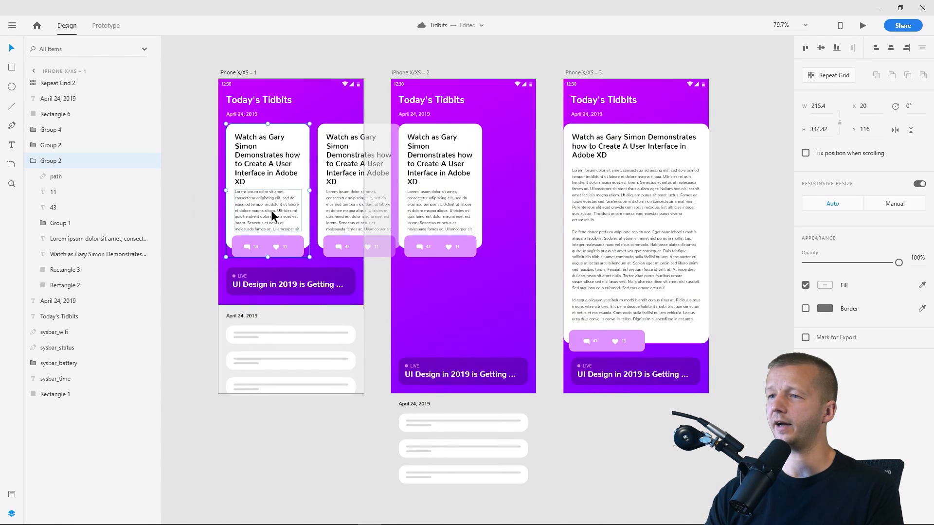
double_click(270, 210)
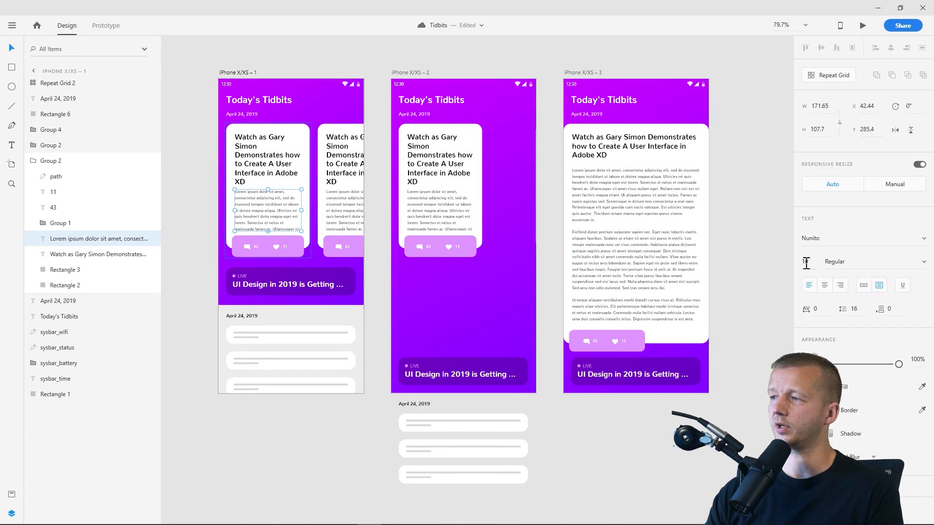
key(Up)
key(Up)
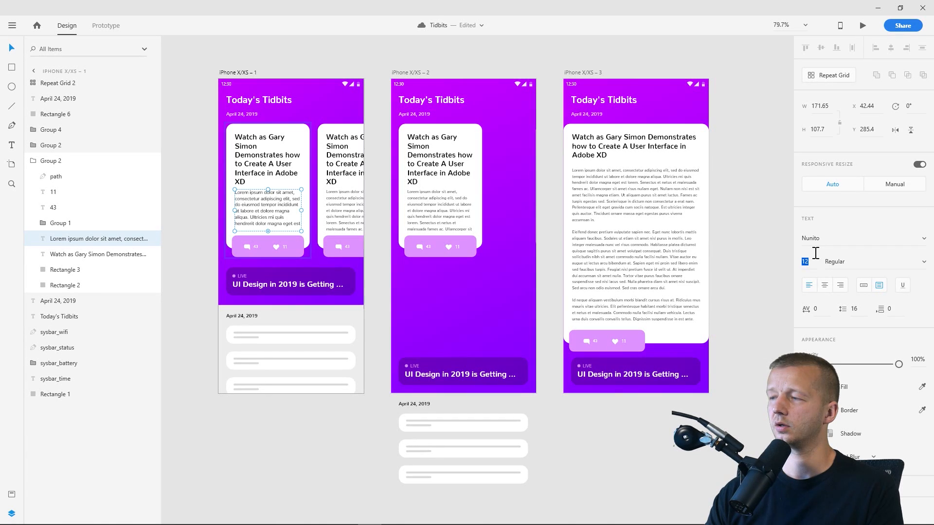
scroll(234, 190, up, 6)
scroll(236, 193, down, 1)
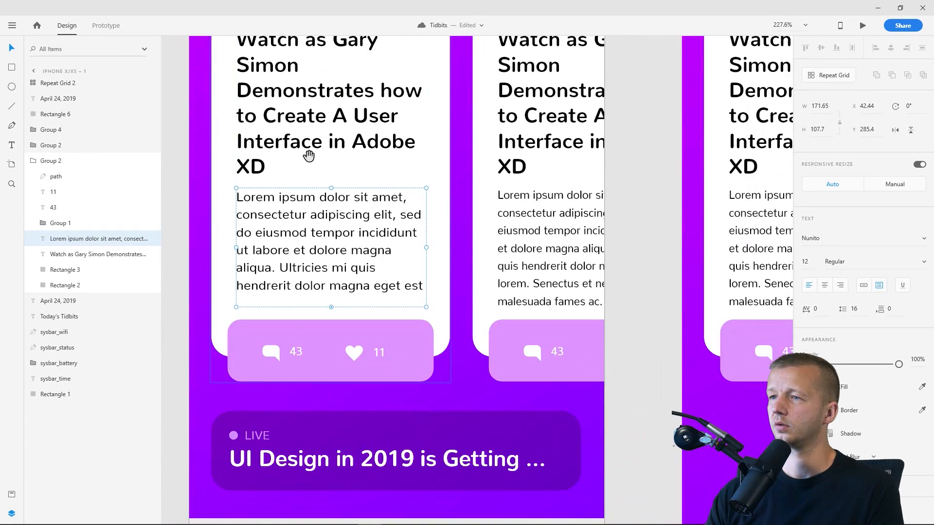
- Set the line spacing of the first article card's body text on iPhone X/XS – 1 to 18
drag(307, 157, 371, 193)
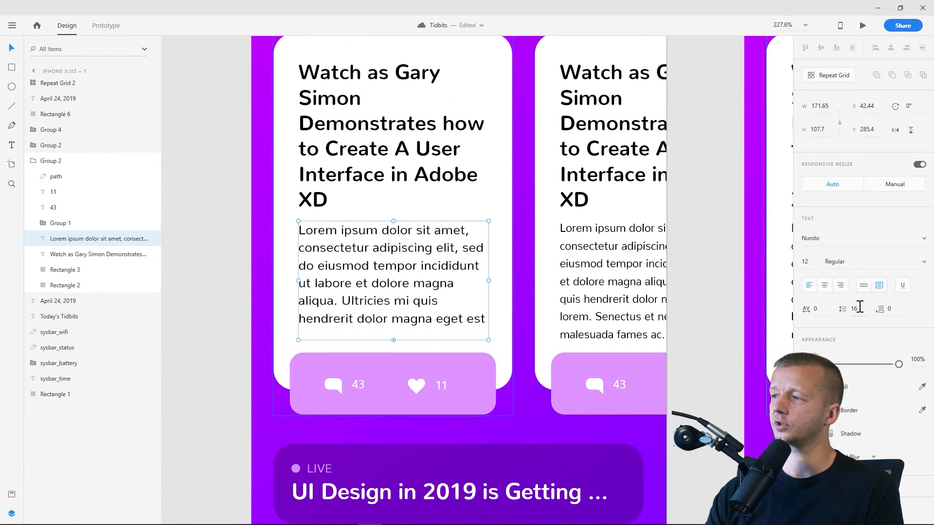
click(854, 309)
key(Up)
key(Up)
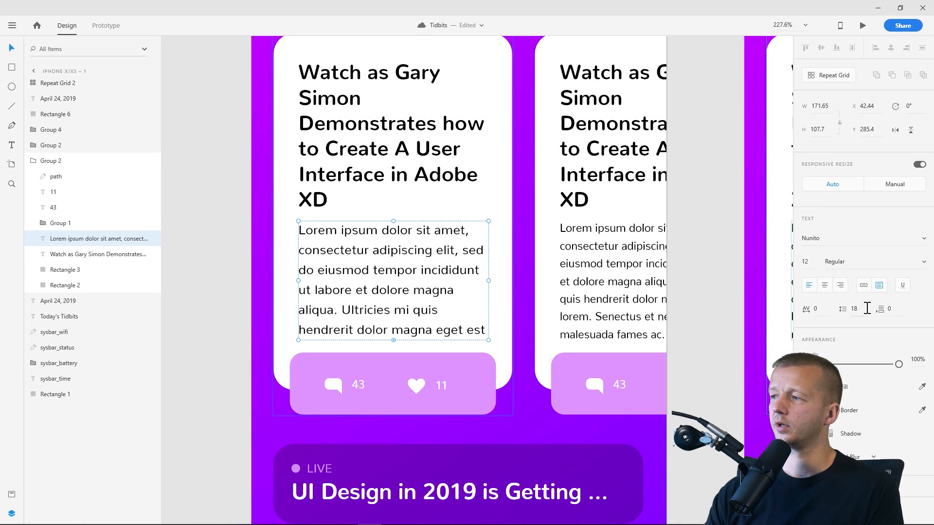
- Set the second article card's body text on iPhone X/XS – 1 to font size 12 and line spacing 18
drag(603, 246, 388, 238)
click(388, 247)
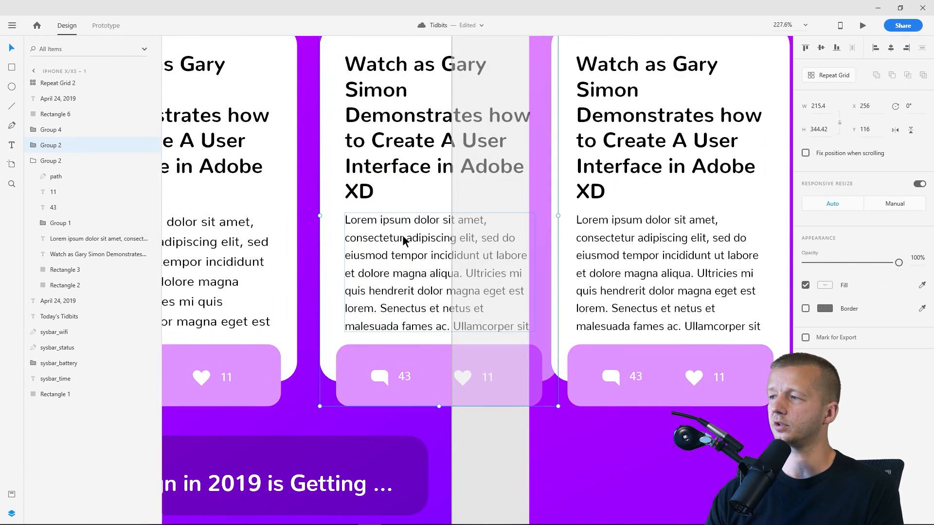
double_click(403, 240)
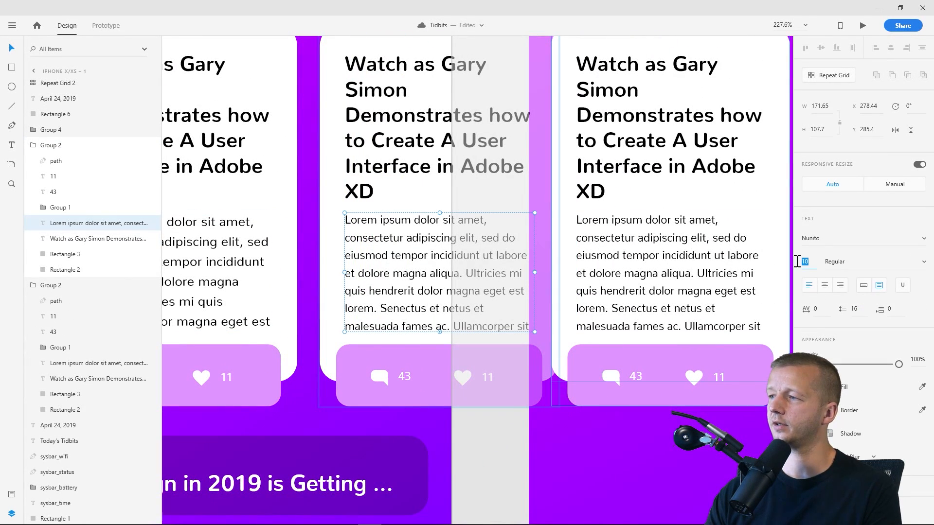
click(805, 261)
text(12)
key(Return)
click(858, 309)
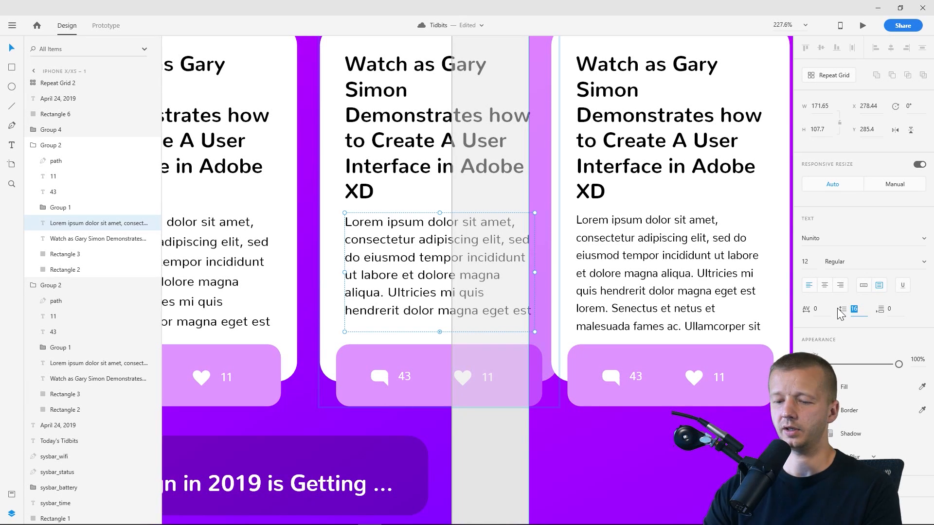
text(18)
key(Return)
- Set the article card's body text on iPhone X/XS – 2 to font size 12 and line spacing 18
click(646, 244)
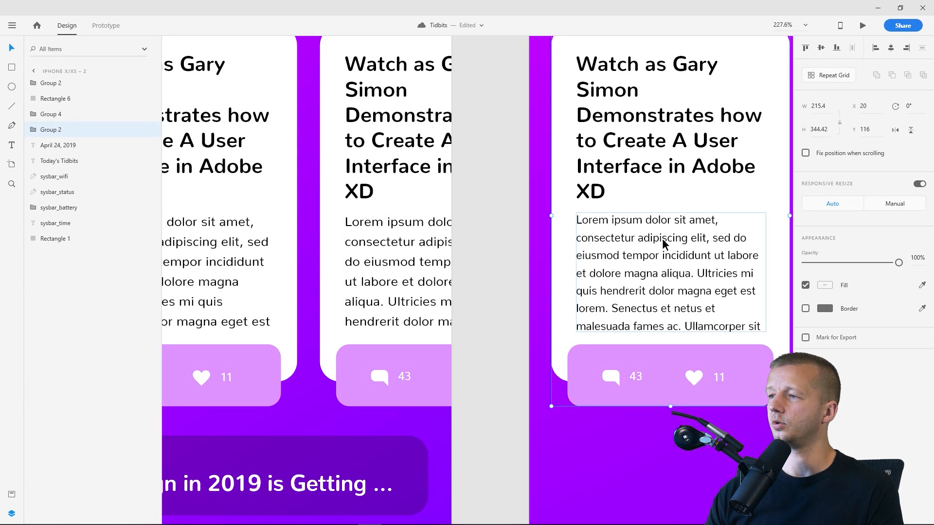
double_click(646, 244)
text(12)
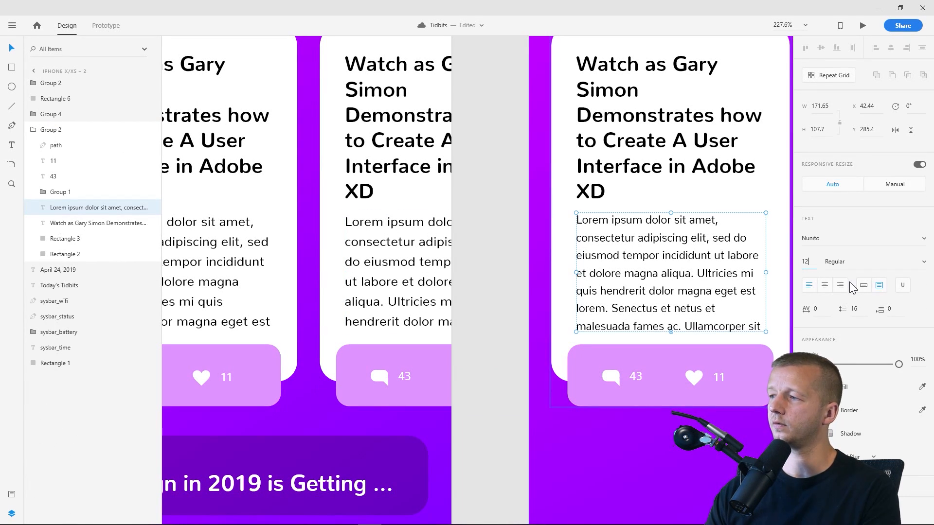
click(857, 308)
text(18)
key(Return)
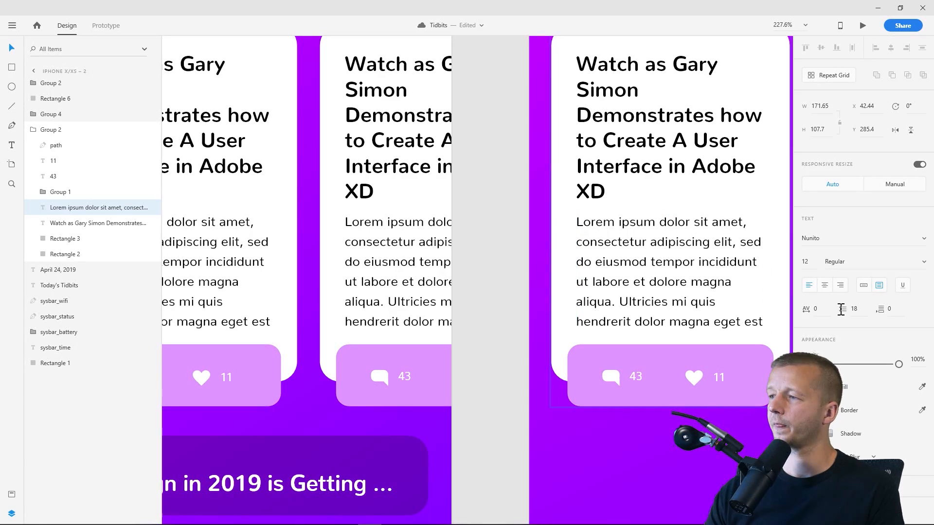
- Set the expanded card's body text on iPhone X/XS – 3 to font size 12 and line spacing 18
scroll(652, 219, right, 5)
scroll(465, 202, down, 4)
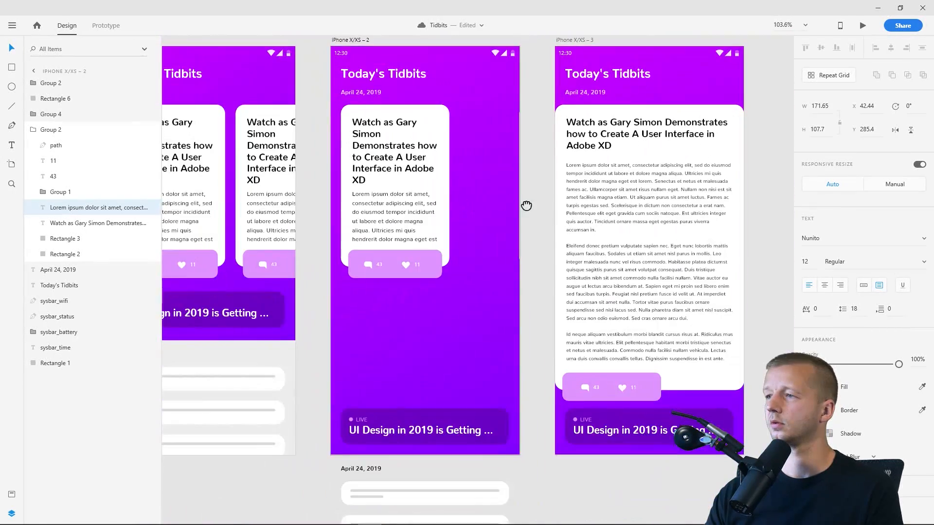
drag(527, 205, 399, 204)
click(517, 182)
double_click(519, 207)
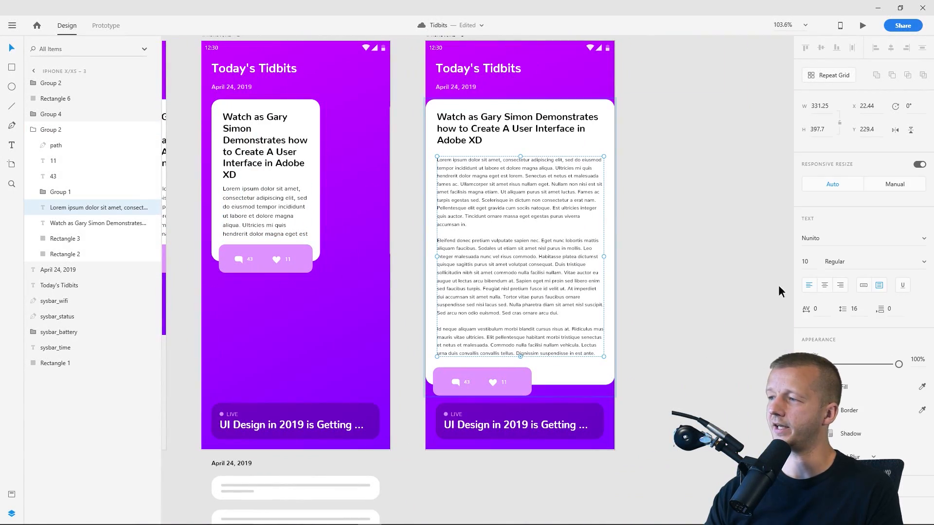
click(803, 262)
text(12)
key(Return)
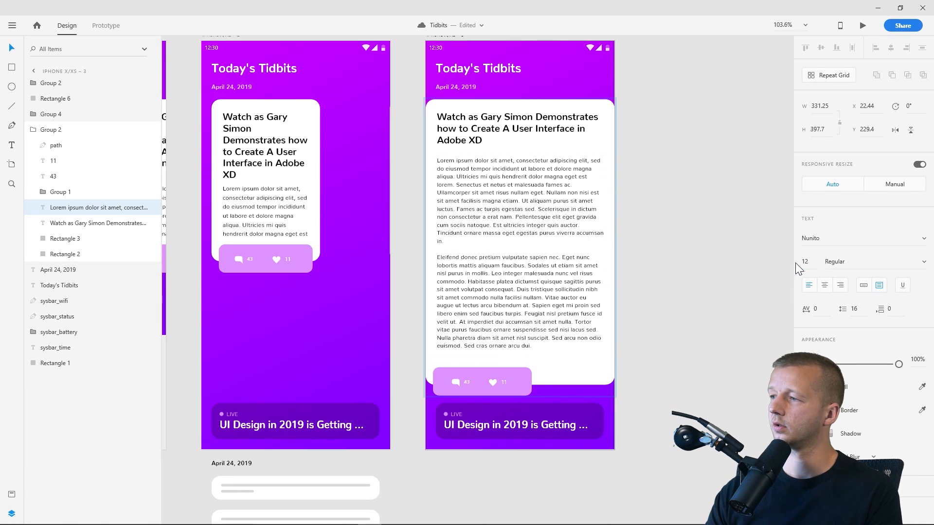
click(858, 308)
text(18)
key(Return)
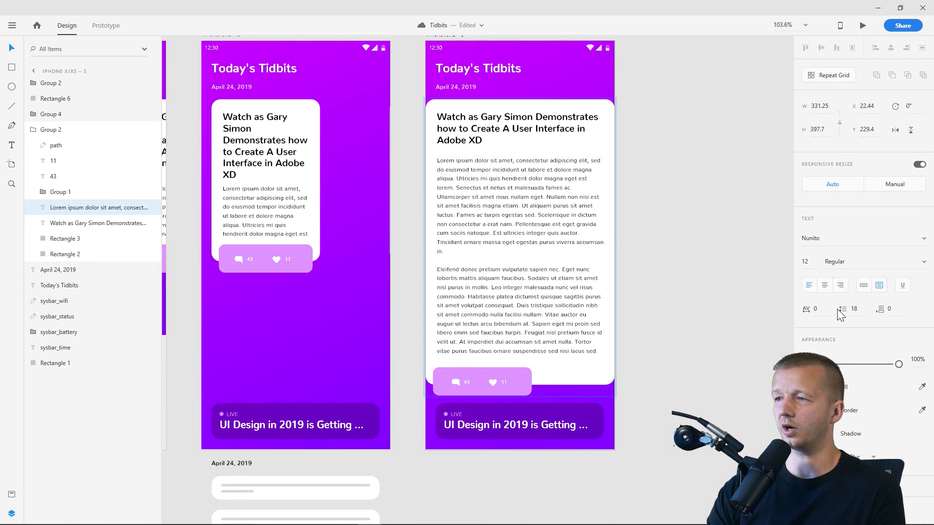
click(702, 232)
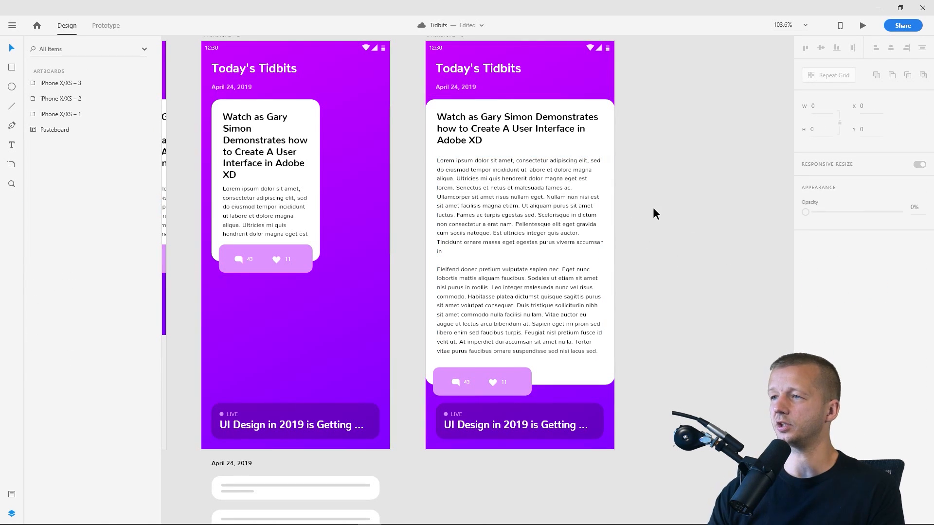
- Link iPhone X/XS – 2 to iPhone X/XS – 3 in the prototype with a Time trigger, Auto-Animate action and Snap easing
scroll(656, 209, down, 2)
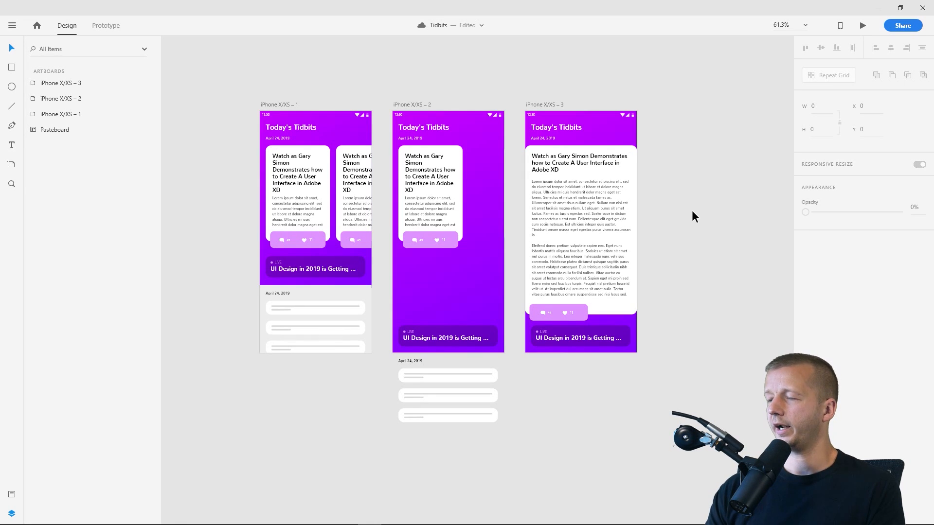
click(97, 27)
click(411, 104)
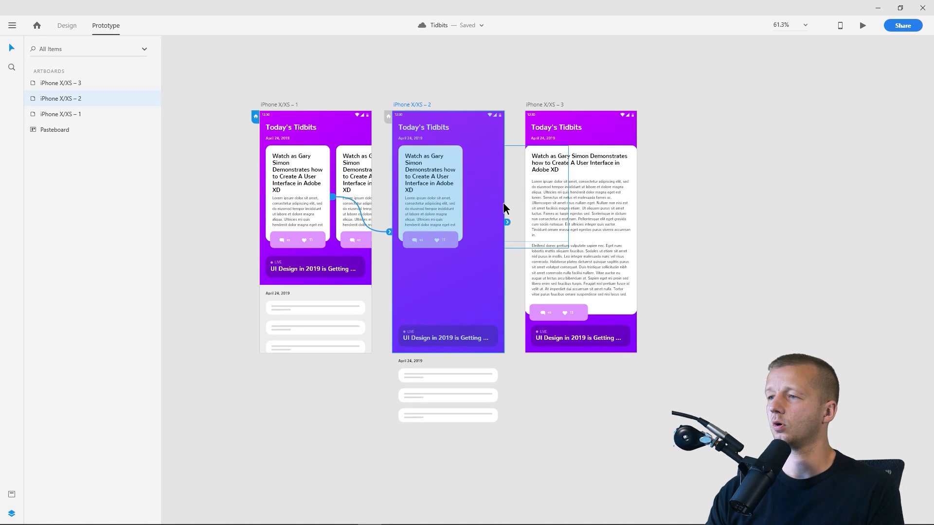
drag(506, 223, 582, 233)
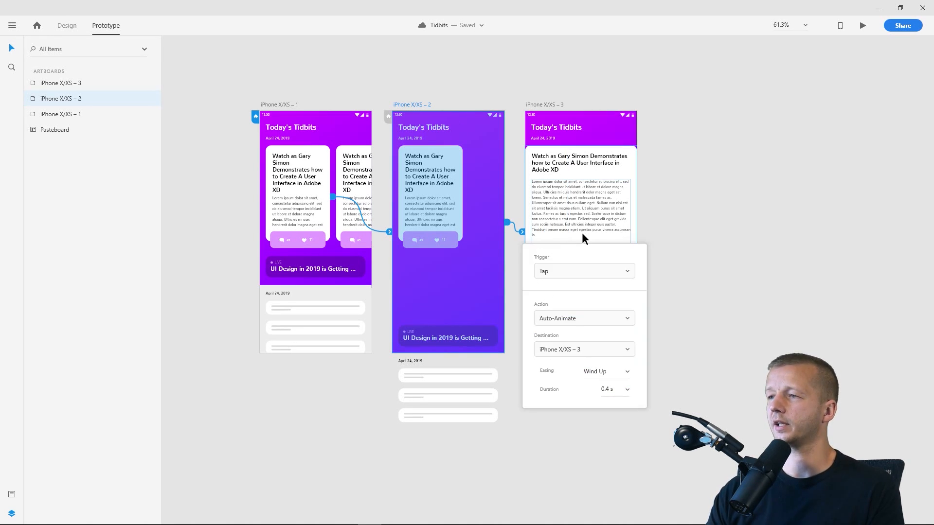
click(552, 275)
click(553, 325)
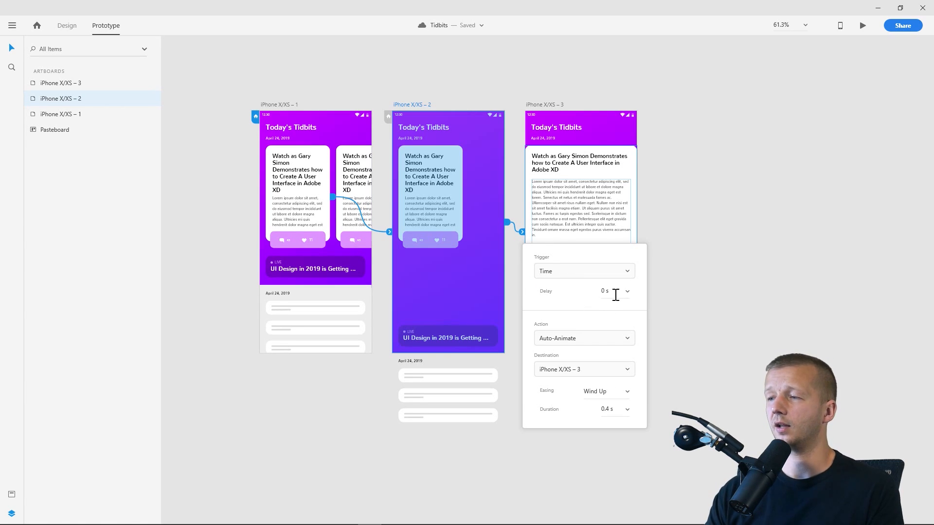
click(631, 400)
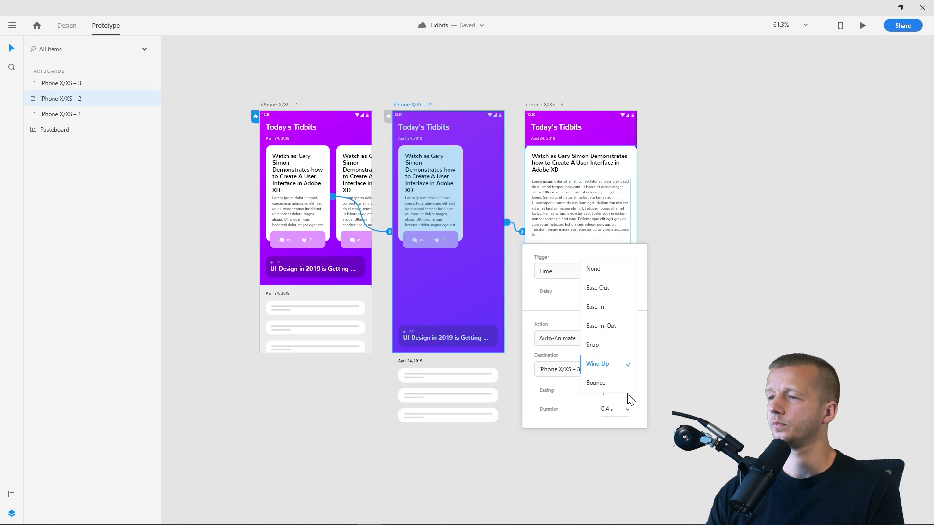
click(607, 346)
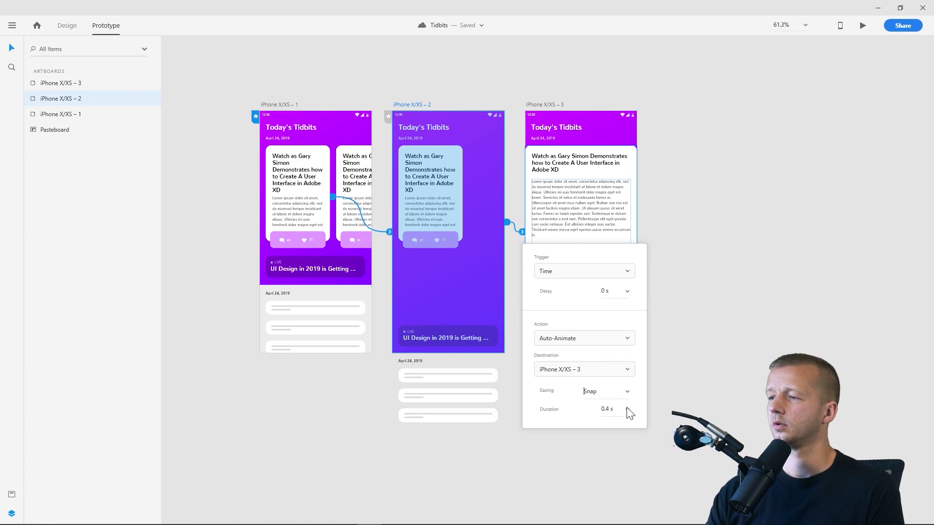
click(692, 302)
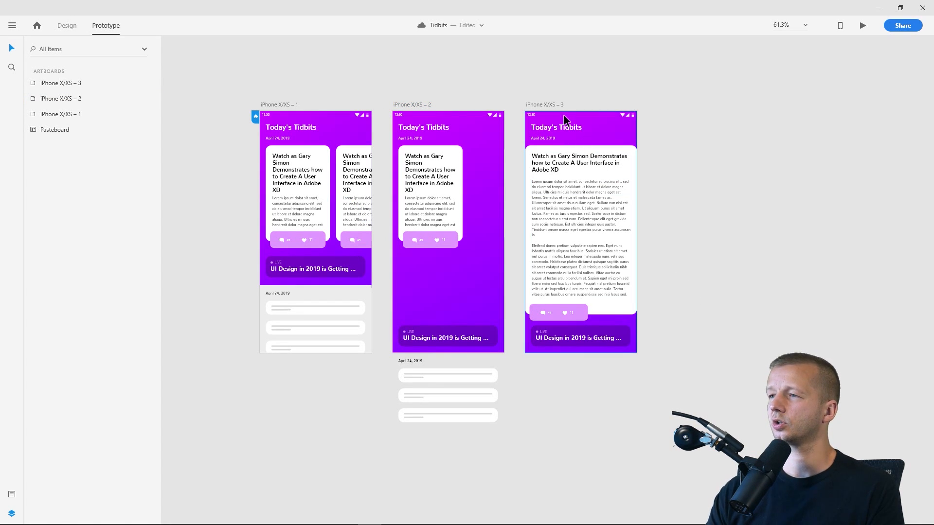
- Preview the prototype from iPhone X/XS – 1 and trigger the first card to check its expansion into the article view
click(287, 107)
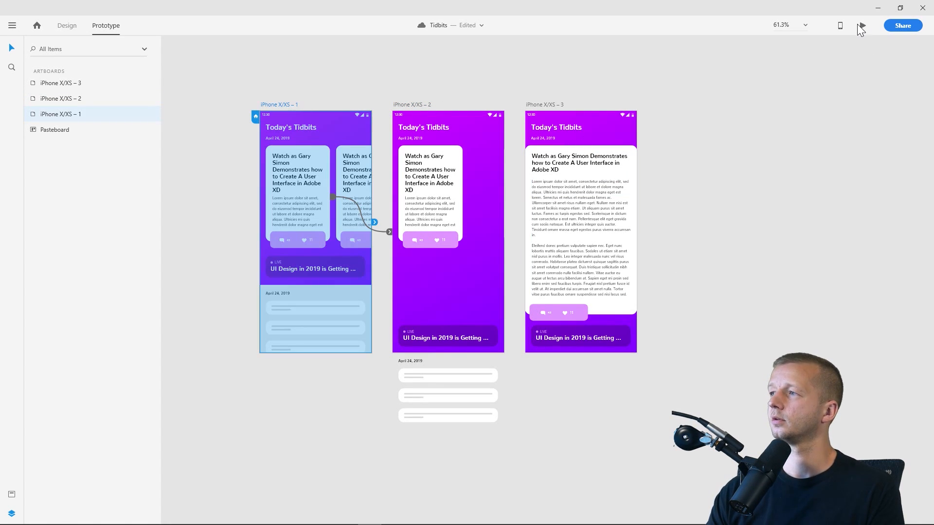
click(863, 25)
drag(308, 33, 701, 19)
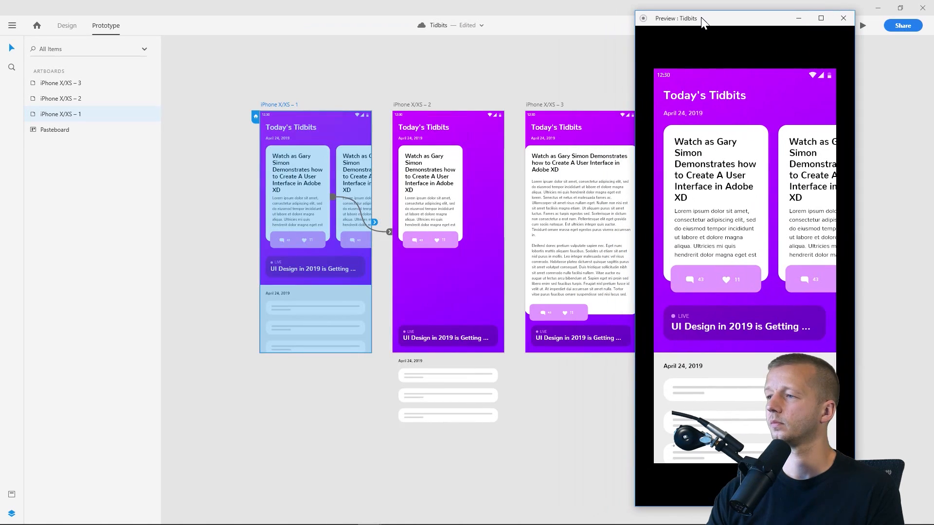
click(706, 174)
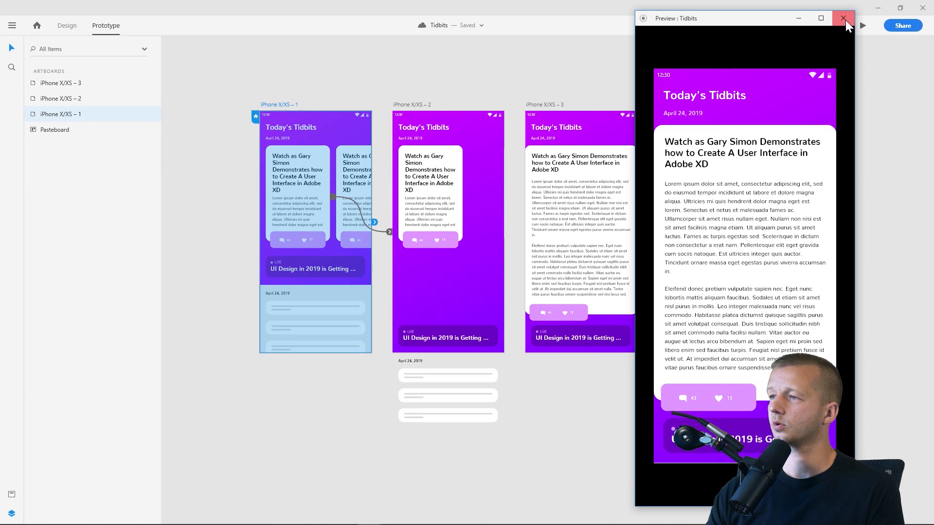
click(843, 18)
- Duplicate the iPhone X/XS – 3 artboard with its expanded article view
click(542, 84)
click(555, 105)
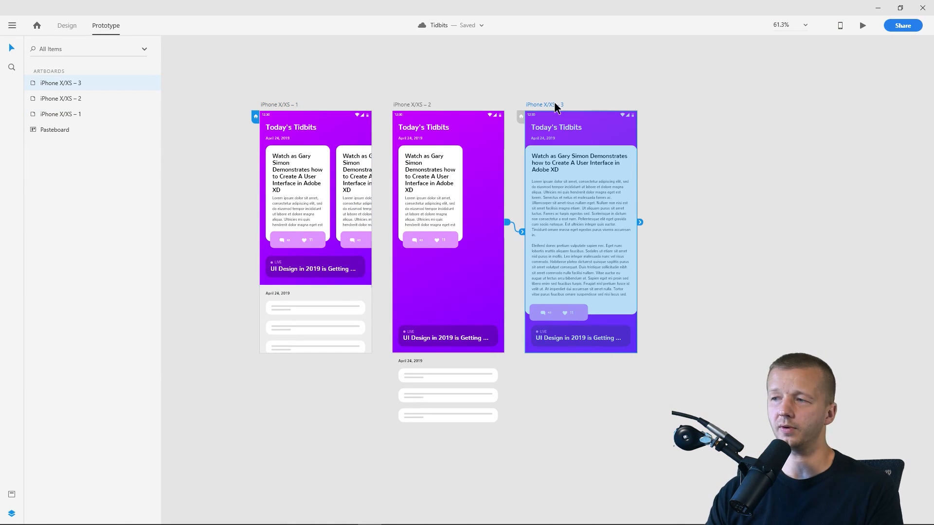
key(ctrl+d)
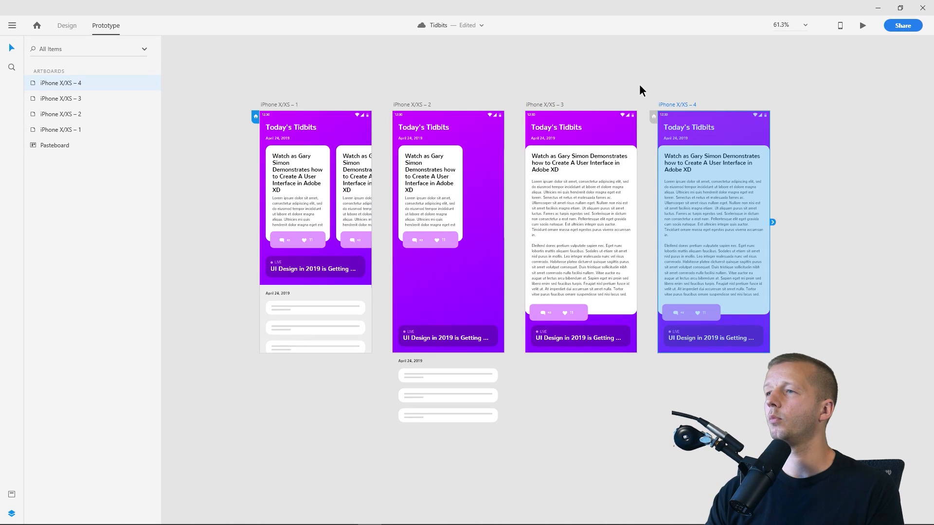
- In Design mode, shift the Today's Tidbits title on iPhone X/XS – 4 slightly to the right, leaving a gap before it
click(69, 26)
click(709, 81)
drag(706, 81, 471, 116)
scroll(413, 139, up, 5)
click(478, 202)
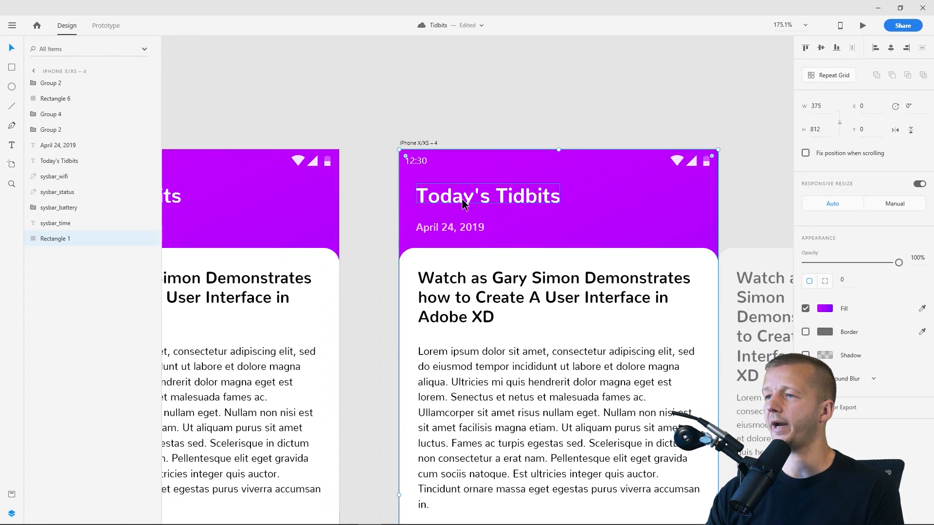
drag(475, 197, 497, 199)
click(410, 119)
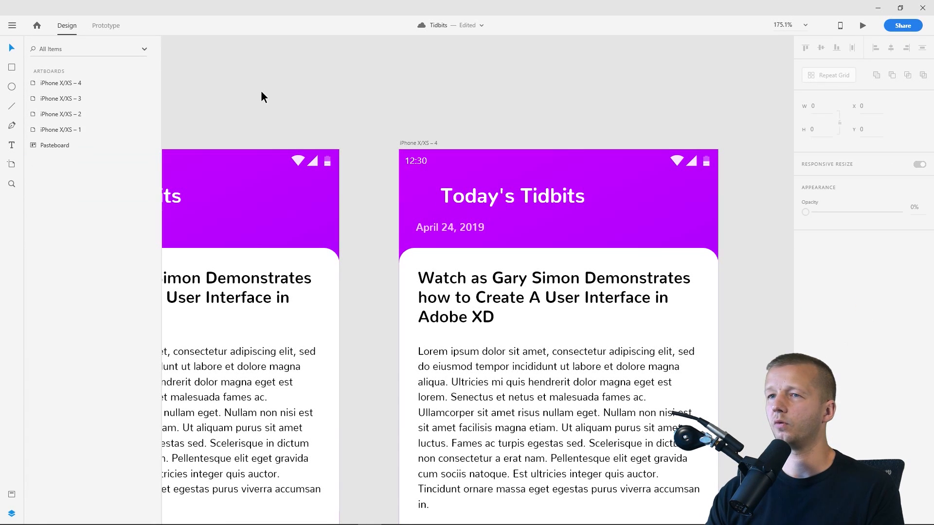
- Draw a small closed left-pointing triangle with the Pen tool before the Today's Tidbits title, its tip at about X 19.8, Y 52.78
key(p)
scroll(404, 193, up, 5)
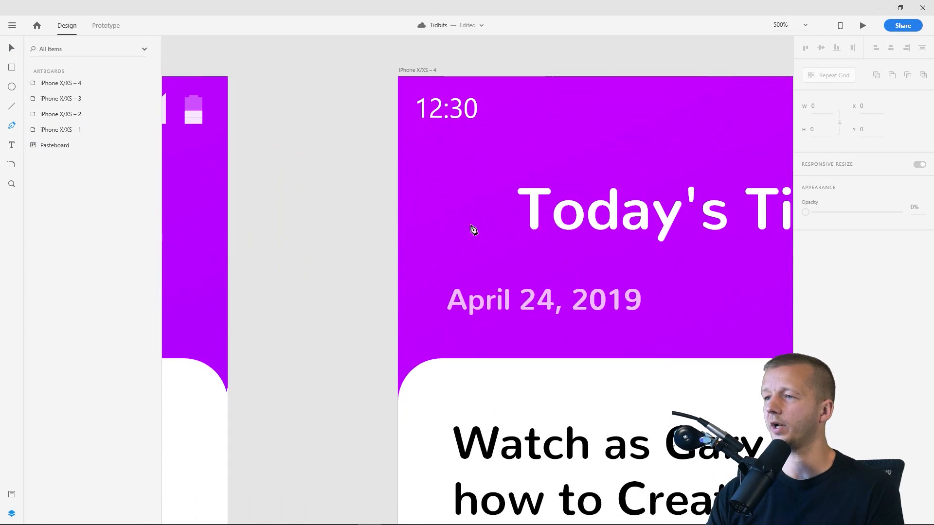
click(446, 205)
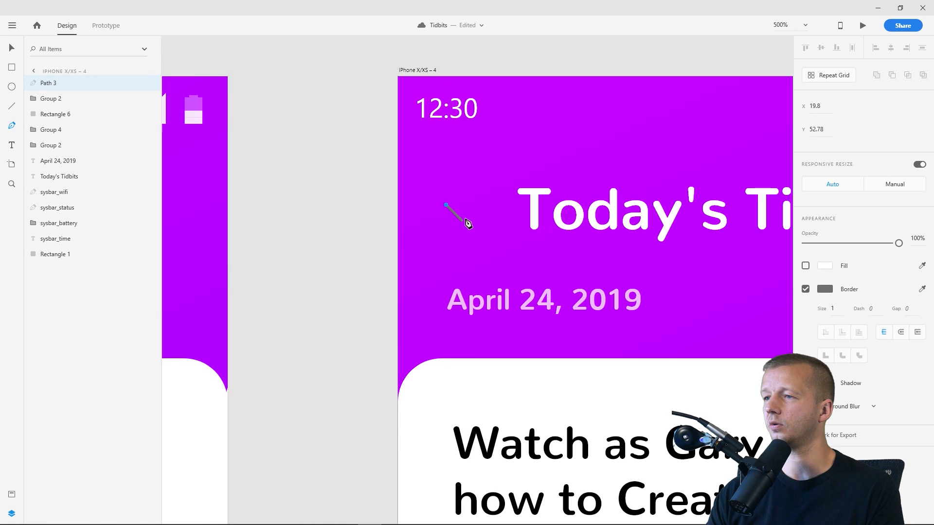
click(460, 219)
click(459, 193)
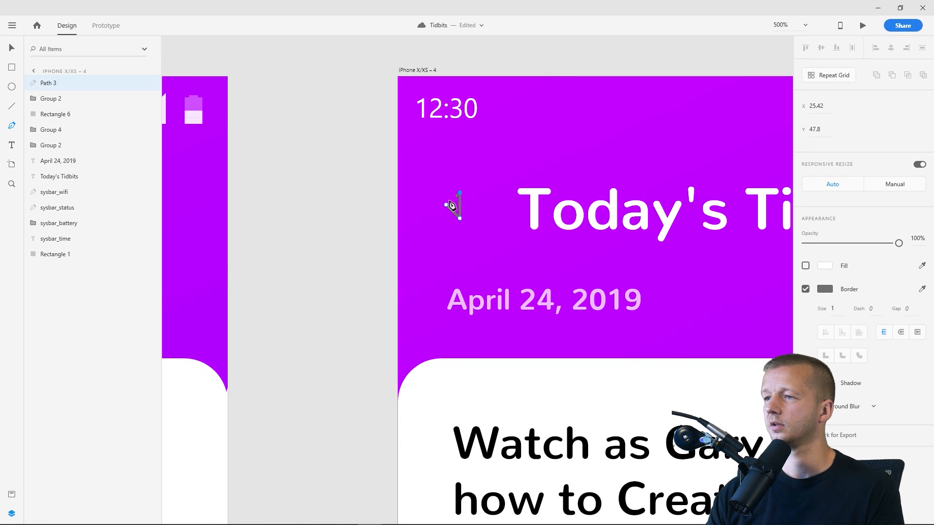
click(445, 206)
key(v)
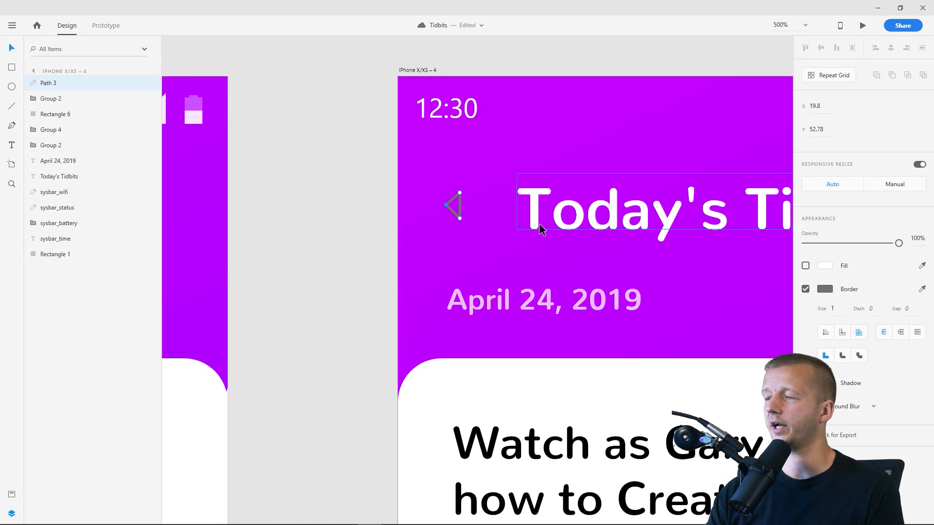
- Give the triangle a white fill without a border, and move its left tip to X 19.95, Y 52.98
click(806, 289)
click(805, 265)
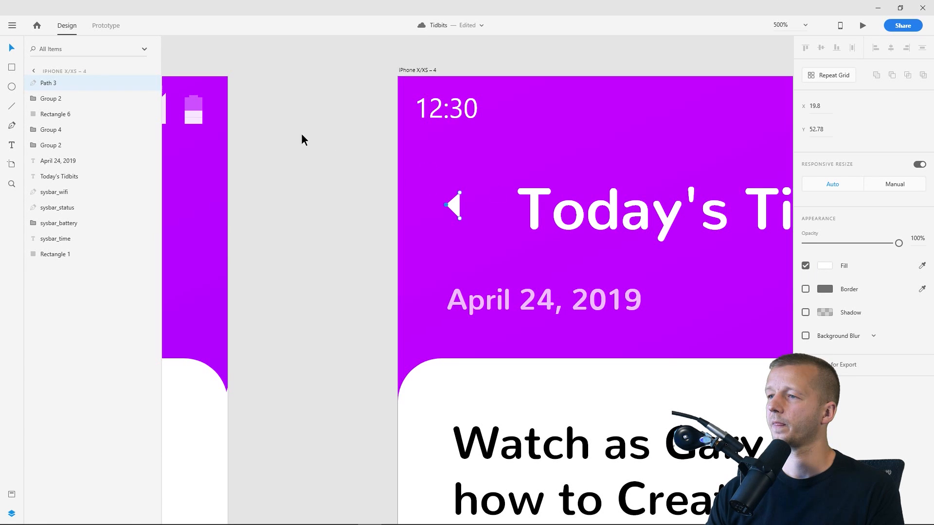
scroll(385, 192, up, 5)
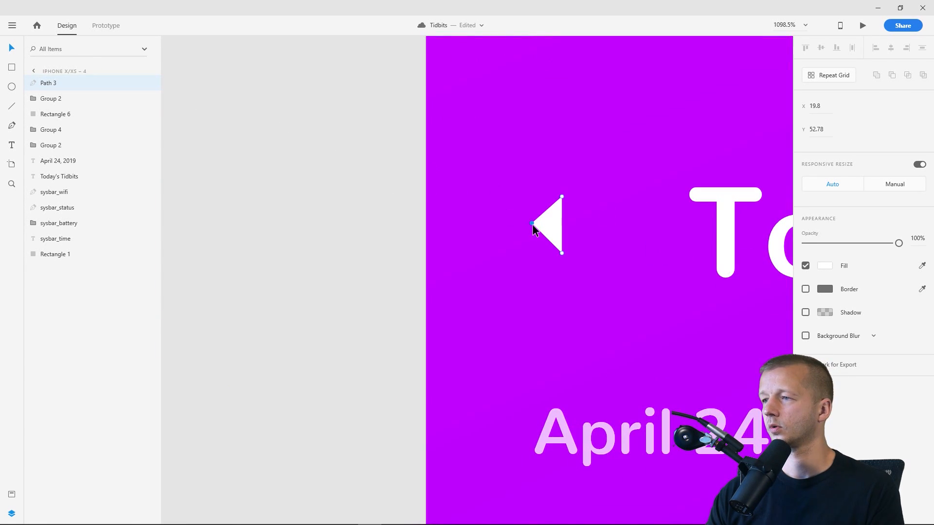
drag(532, 223, 533, 225)
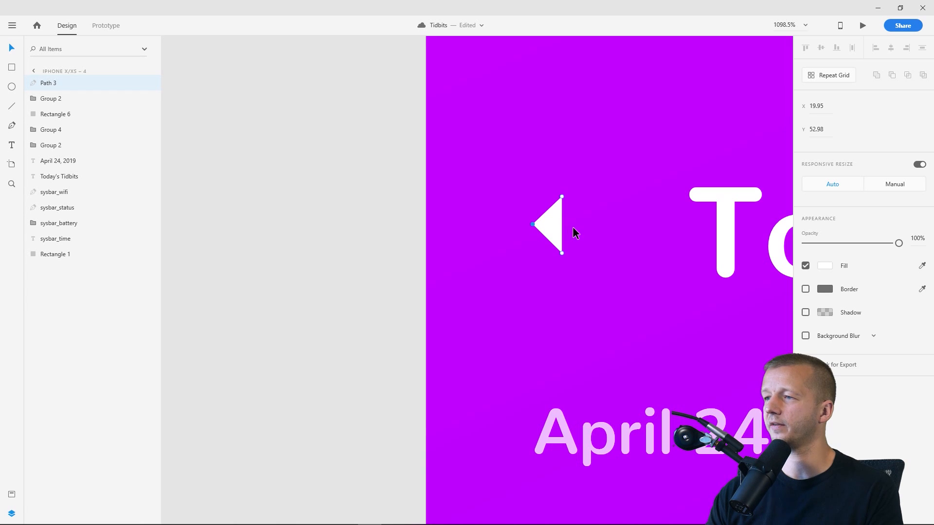
click(328, 199)
scroll(365, 203, down, 5)
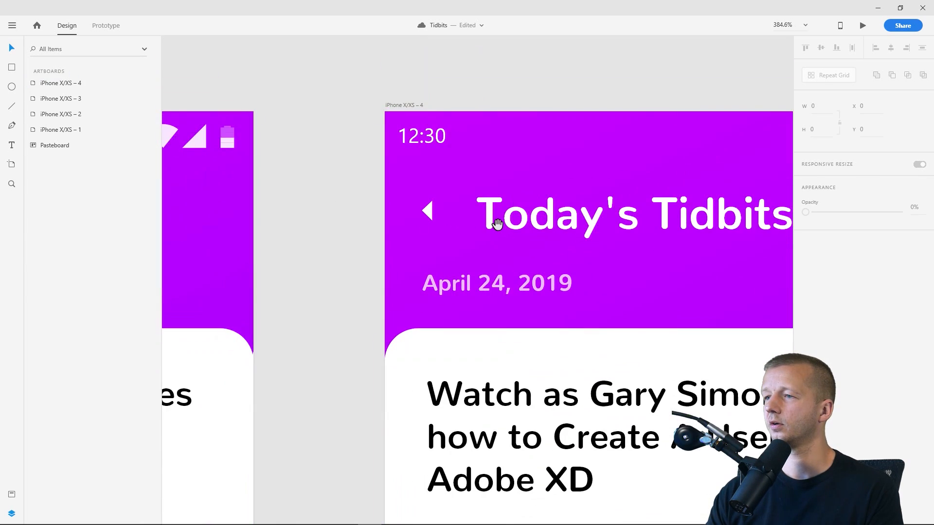
- Enlarge the white triangle on iPhone X/XS – 4 to 8.38 by 16.24, and shift the Today's Tidbits title closer to it at X 44
drag(497, 223, 372, 219)
click(371, 212)
drag(456, 222, 446, 221)
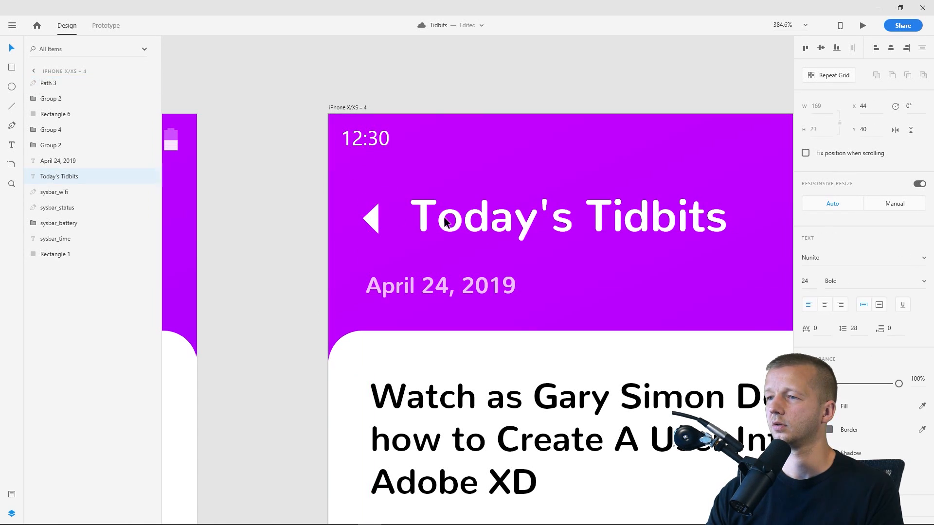
click(372, 212)
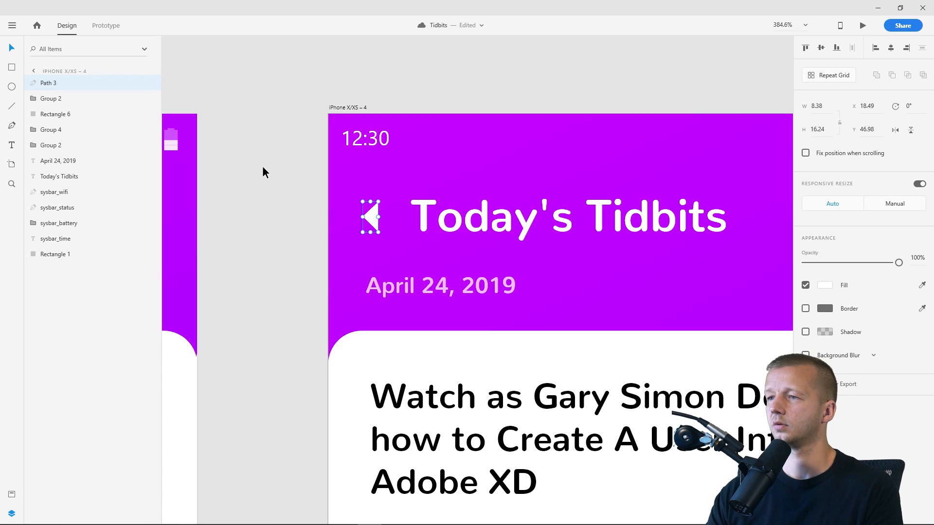
click(282, 180)
- Nudge the triangle before the Today's Tidbits title up to Y 45.98
scroll(285, 180, down, 1)
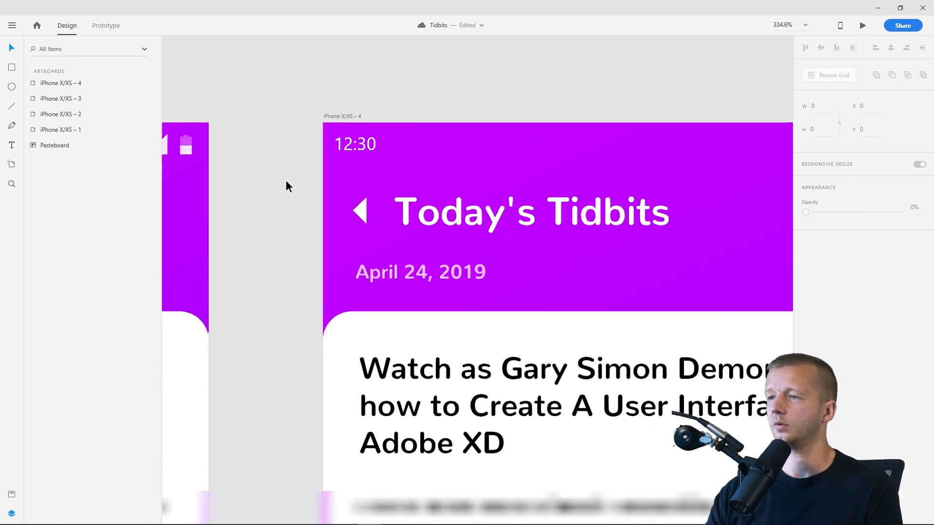
scroll(285, 180, down, 5)
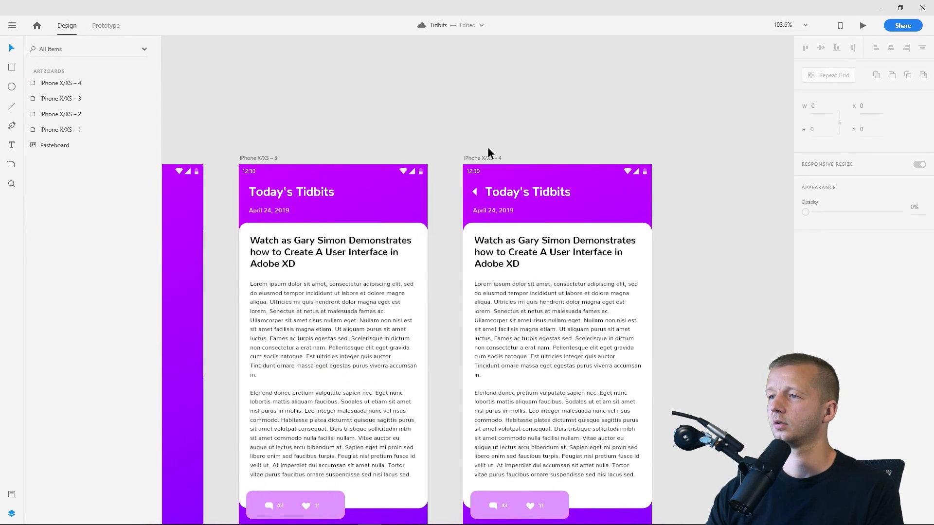
scroll(487, 147, up, 6)
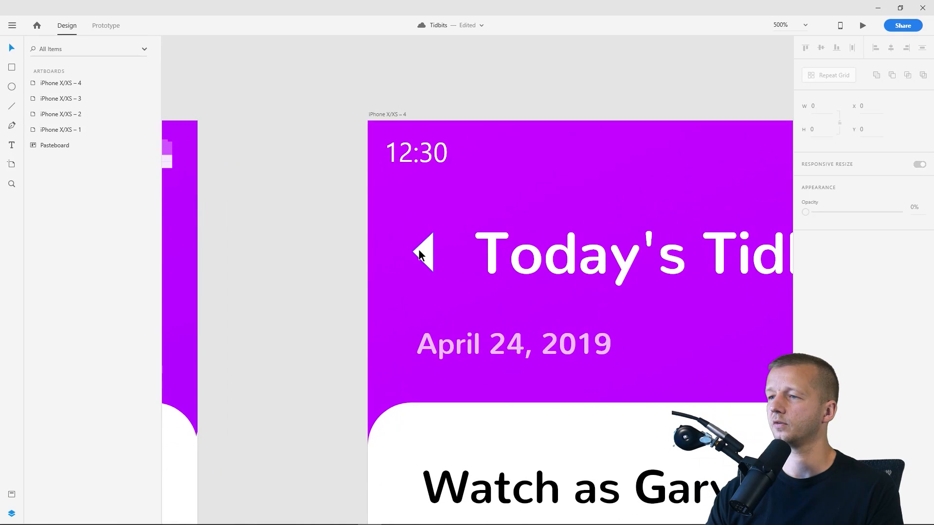
click(418, 250)
click(310, 212)
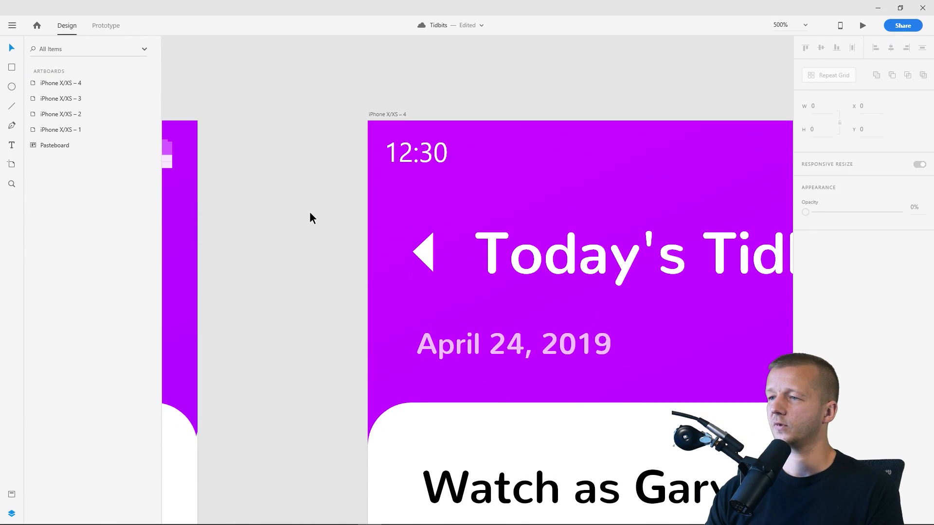
- Copy the triangle from iPhone X/XS – 4 and paste it onto the iPhone X/XS – 3 artboard
scroll(322, 215, down, 4)
drag(323, 215, 573, 186)
scroll(573, 186, down, 1)
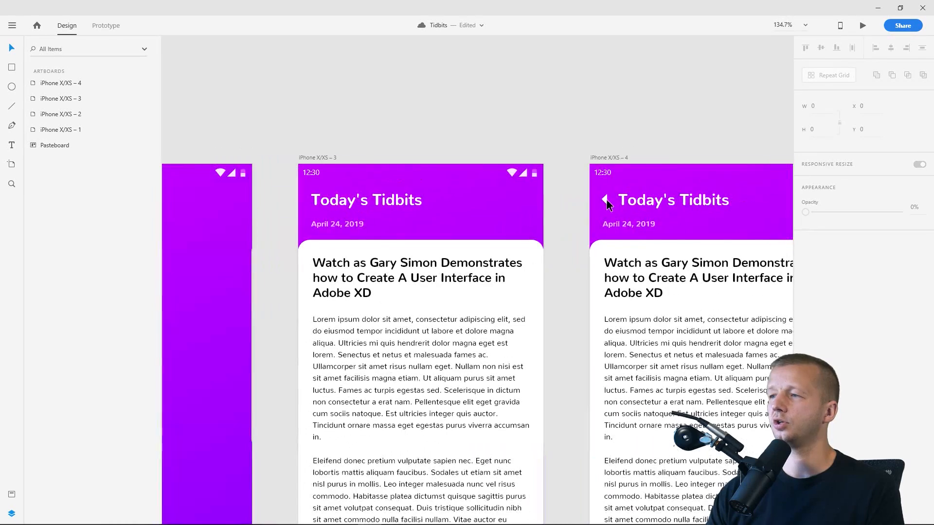
click(605, 199)
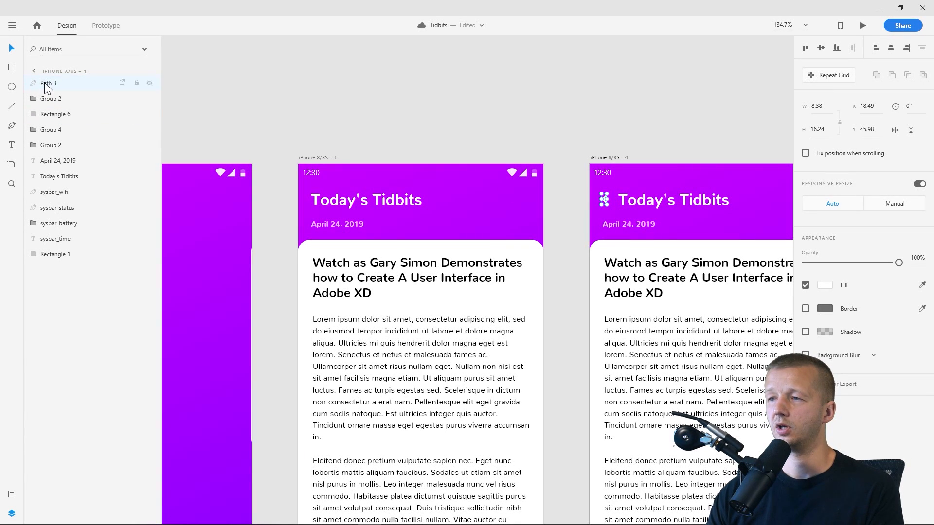
click(311, 158)
scroll(341, 156, left, 4)
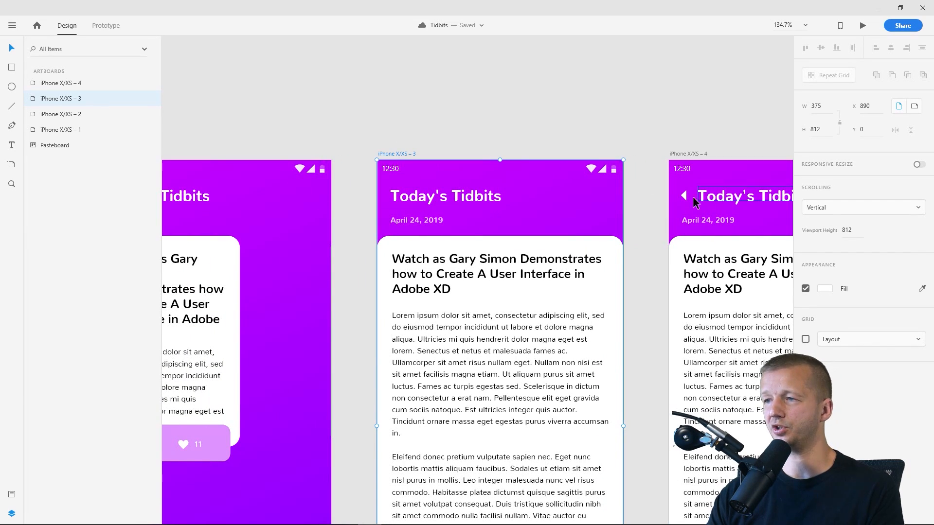
key(ctrl+v)
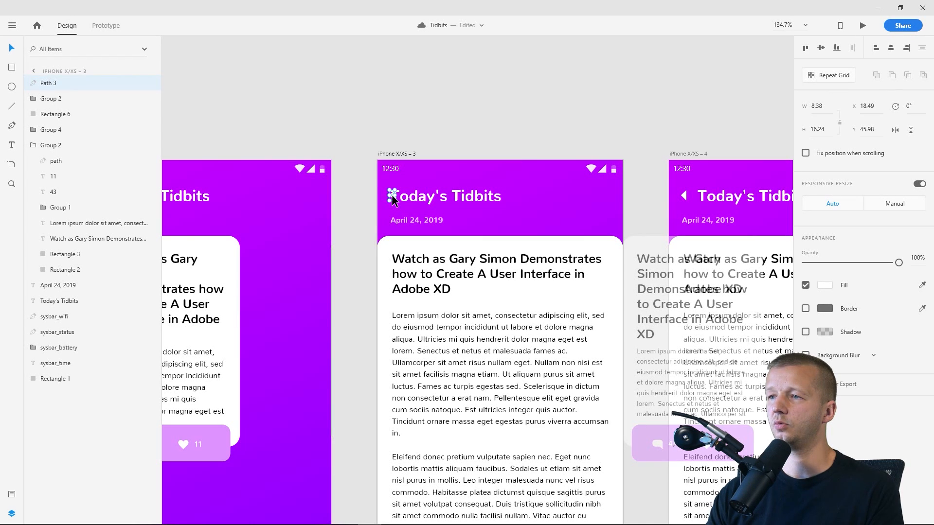
- Move the pasted triangle to X -7.51 at the left edge of iPhone X/XS – 3 and fade it out by lowering its opacity
drag(393, 199, 375, 199)
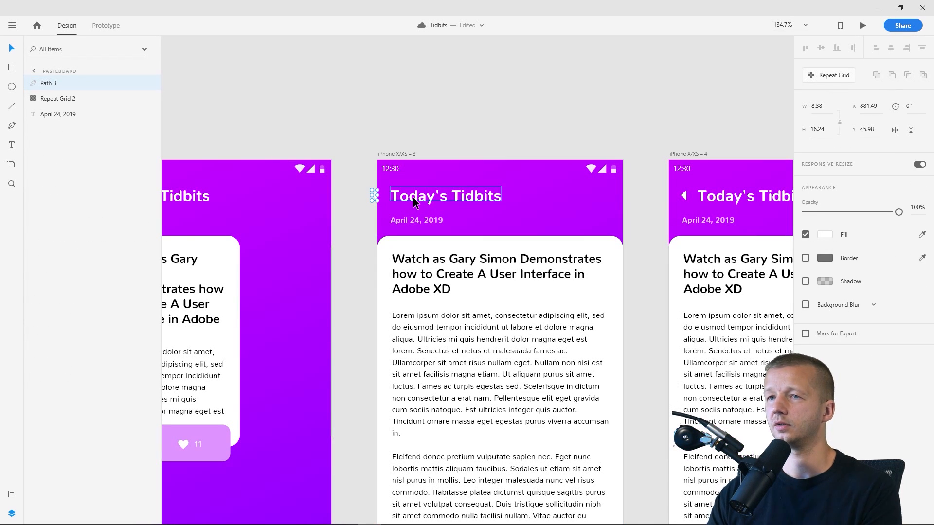
key(Right)
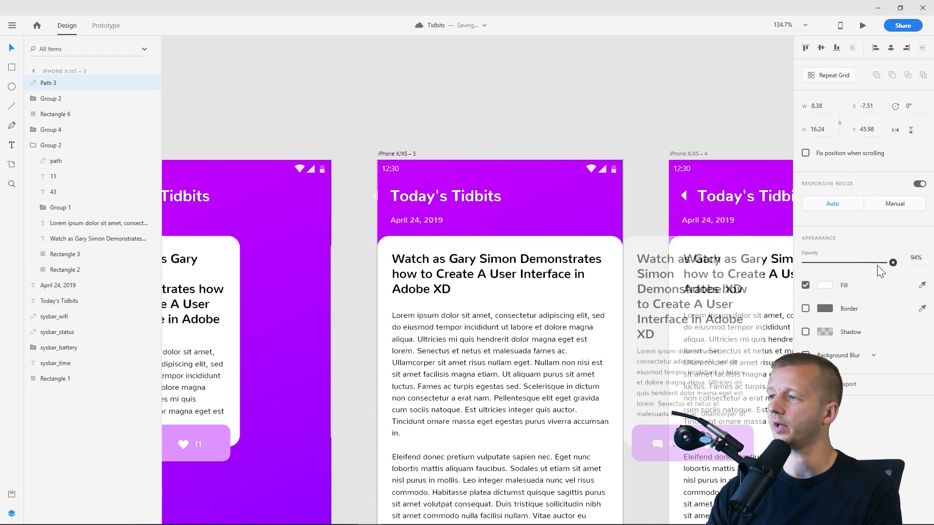
click(562, 101)
- In Prototype mode, link iPhone X/XS – 3 to iPhone X/XS – 4 with a 0 s Time trigger, Auto-Animate, Snap easing and 0.4 s duration
drag(619, 108, 515, 111)
scroll(567, 119, down, 3)
drag(584, 109, 559, 94)
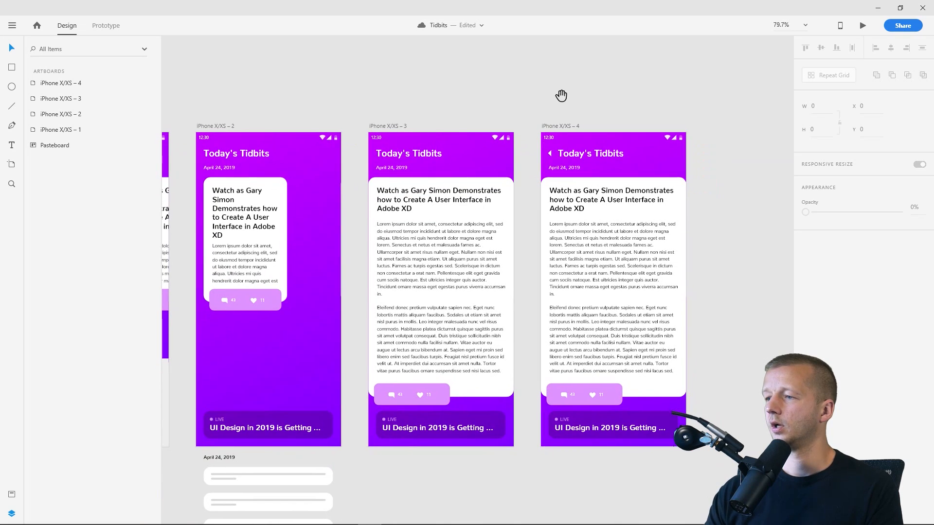
drag(463, 83, 509, 81)
click(430, 122)
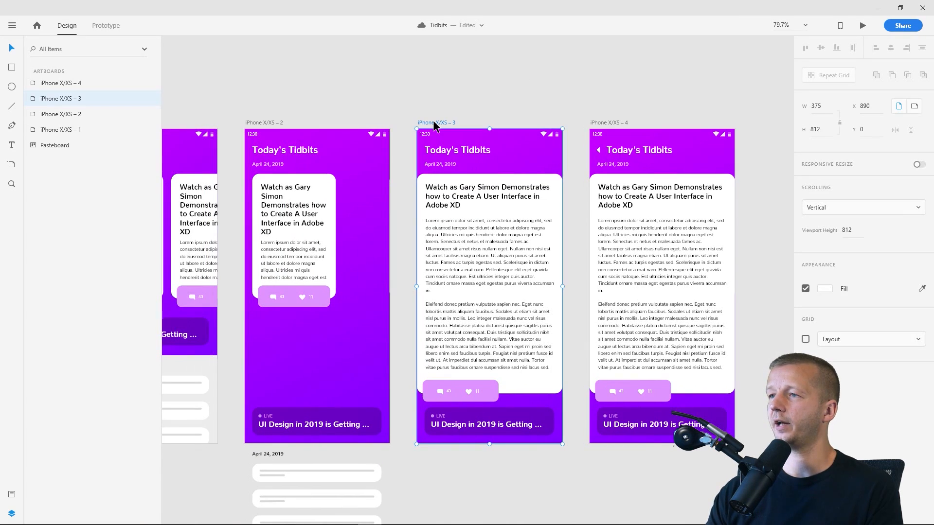
click(106, 25)
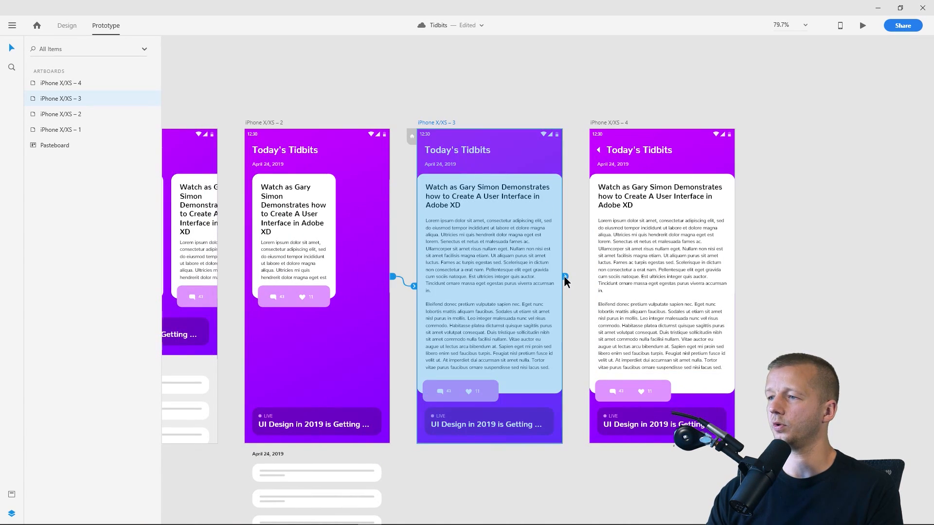
drag(565, 276, 621, 279)
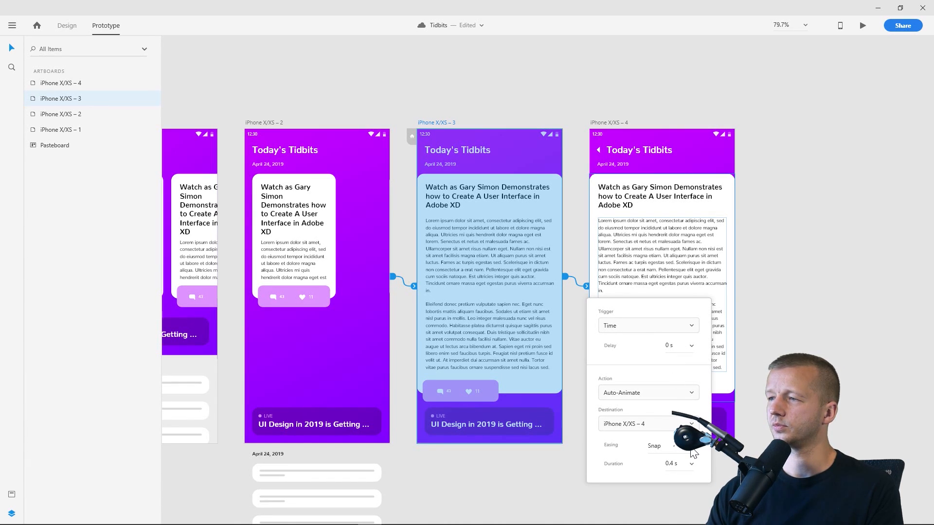
click(786, 197)
- Preview the prototype beside the artboards, play the transition from the first card to the expanded article, and close the preview
click(862, 29)
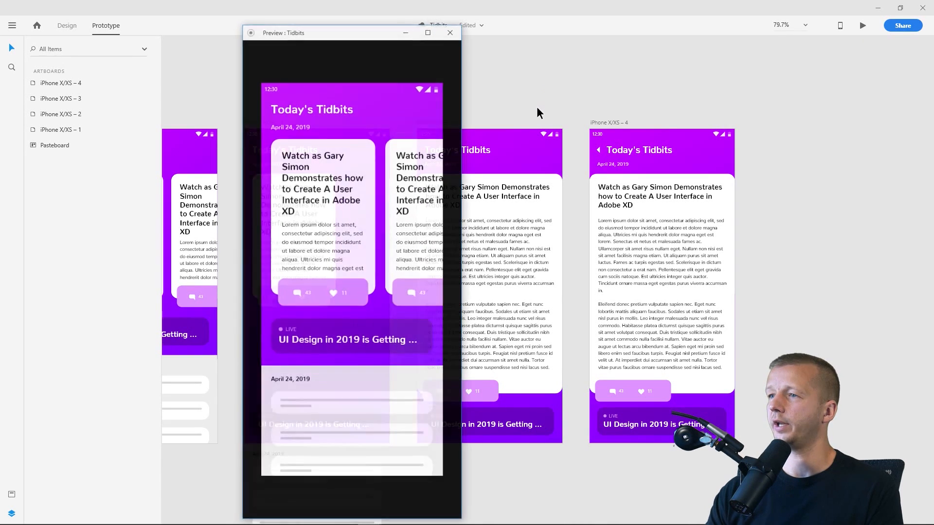
drag(342, 34, 587, 26)
click(598, 197)
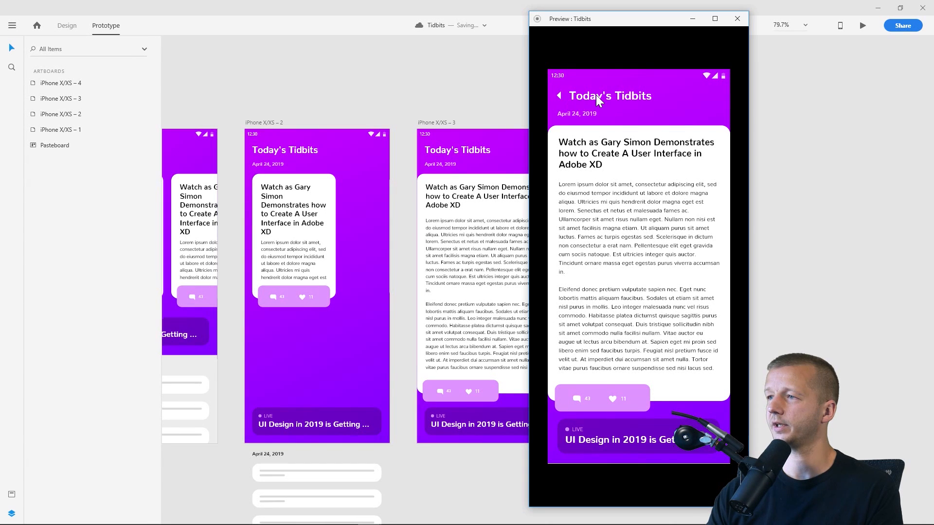
click(737, 19)
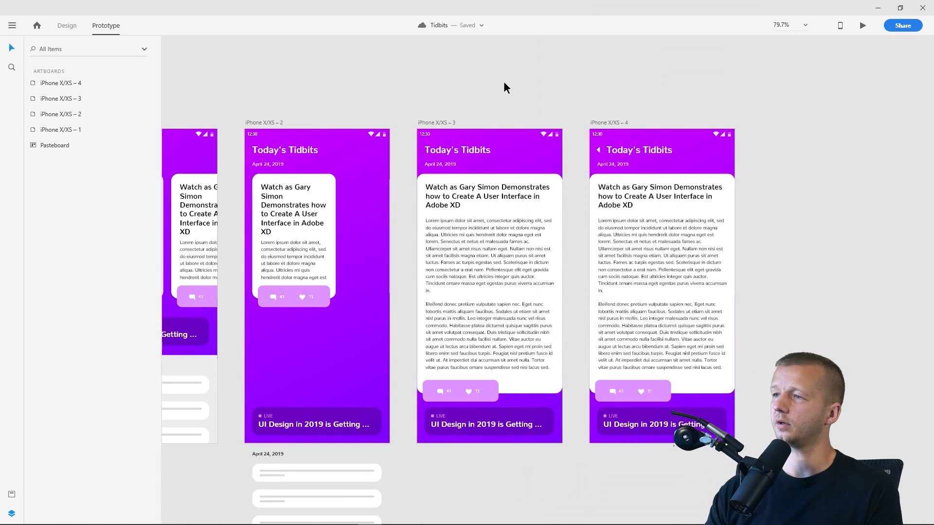
- Try wiring the iPhone X/XS – 4 artboard back to iPhone X/XS – 3, and discard the link
scroll(503, 81, down, 5)
drag(526, 77, 527, 76)
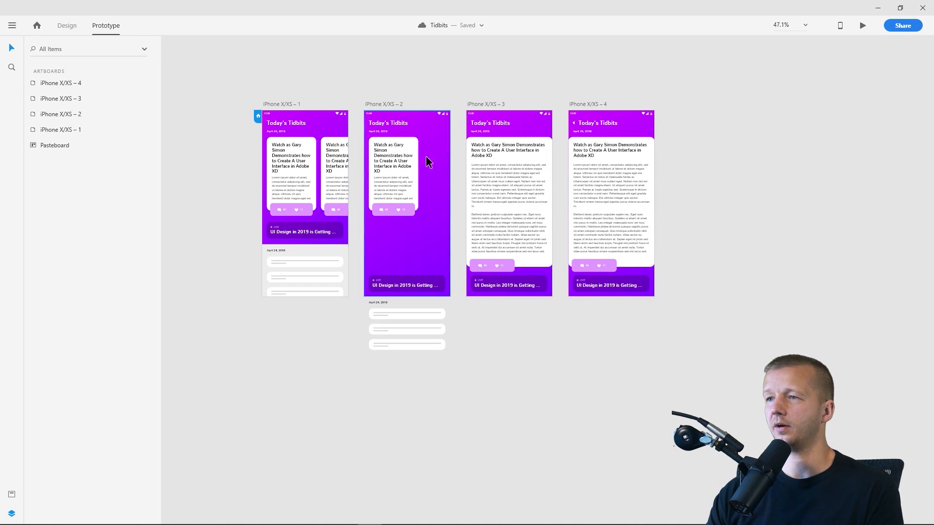
click(598, 105)
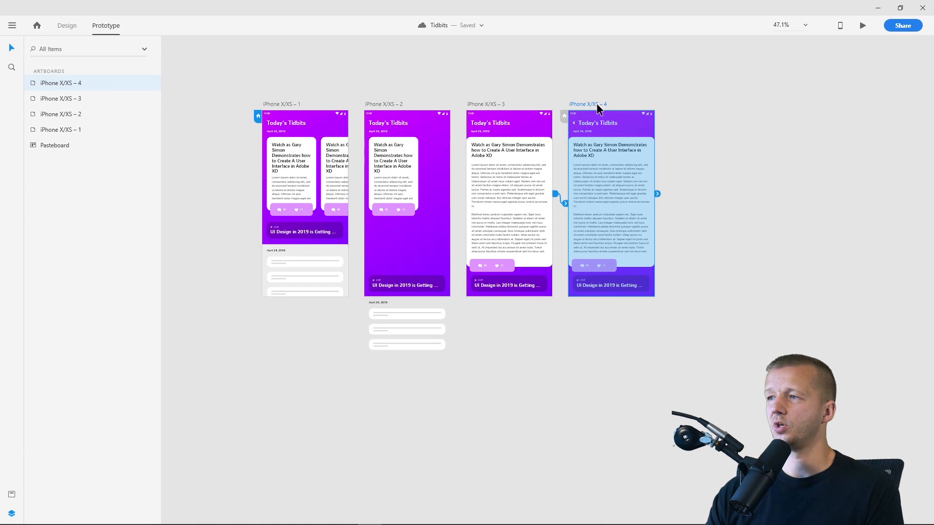
drag(657, 193, 550, 240)
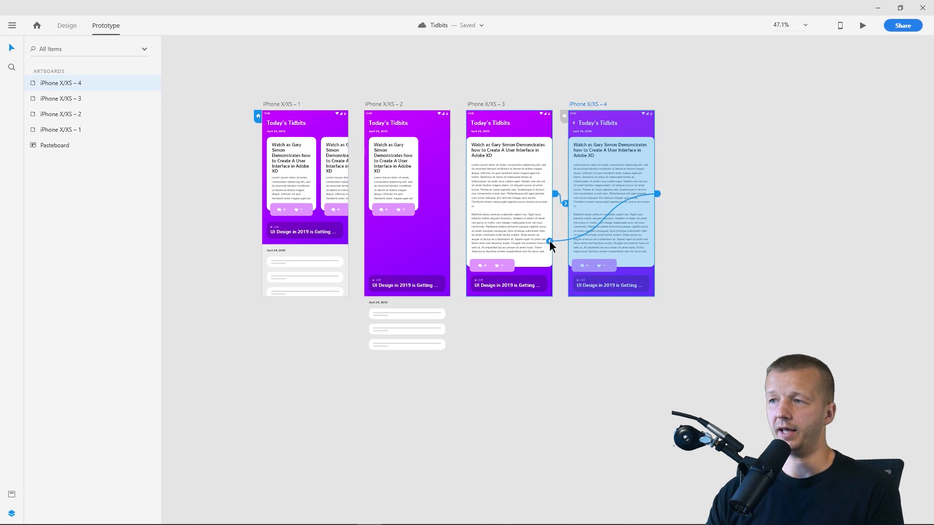
drag(549, 240, 702, 154)
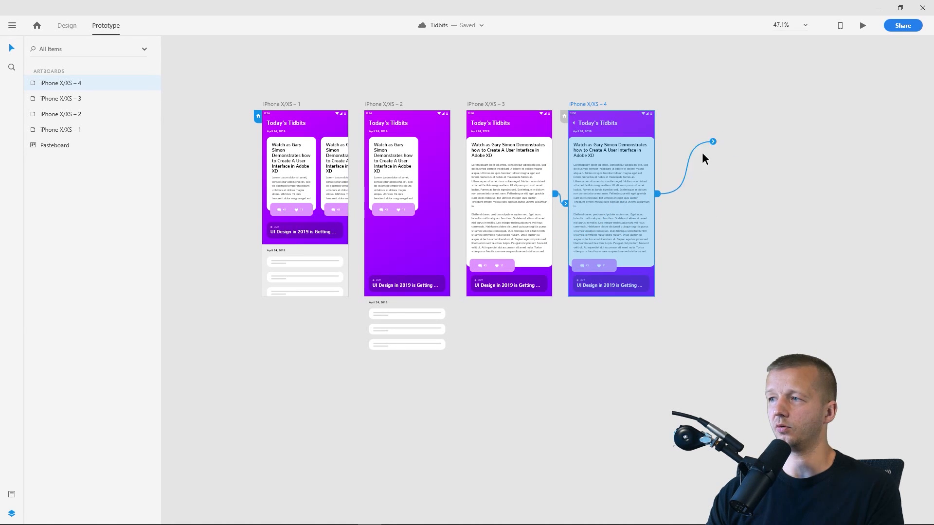
drag(650, 196, 613, 186)
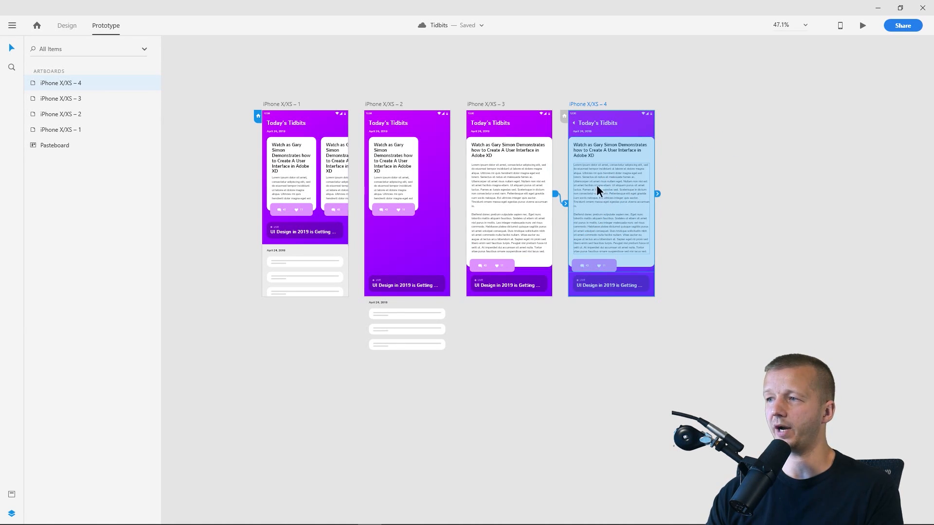
click(495, 69)
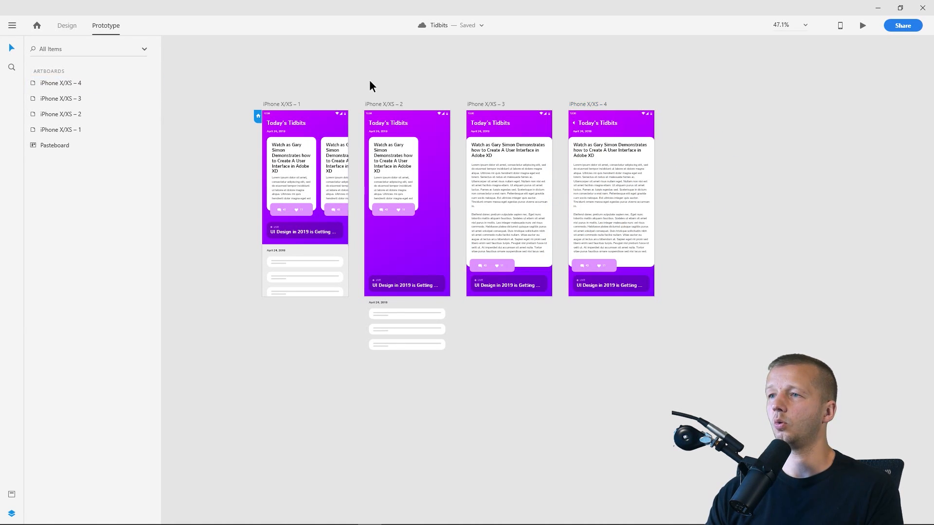
drag(371, 84, 538, 367)
key(ctrl+d)
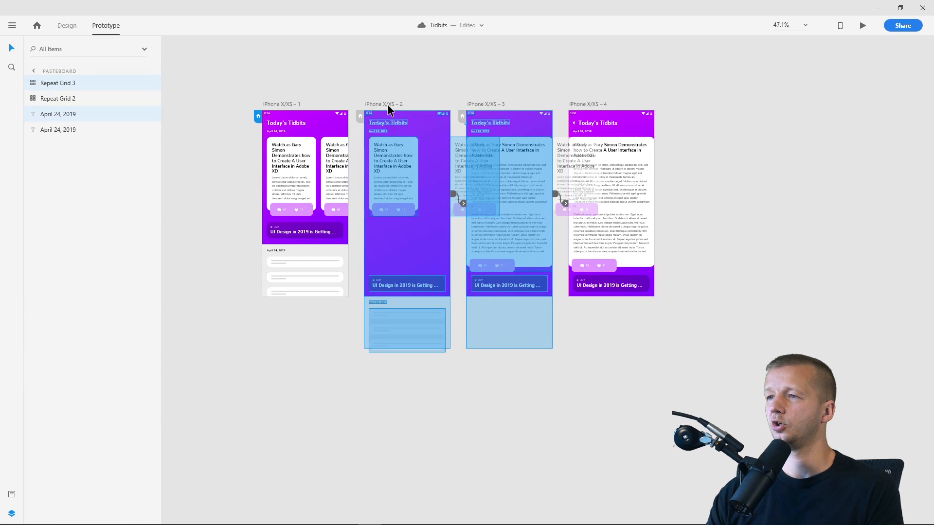
drag(387, 104, 391, 233)
key(ctrl+z)
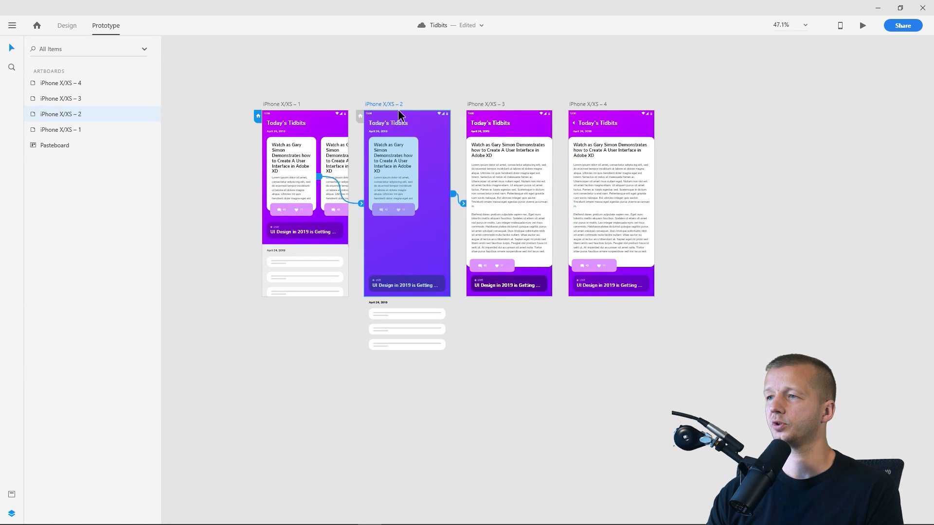
key(ctrl+z)
click(469, 74)
- In Design mode, duplicate the iPhone X/XS – 2 and iPhone X/XS – 3 artboards together and place the copies directly below their originals
click(67, 25)
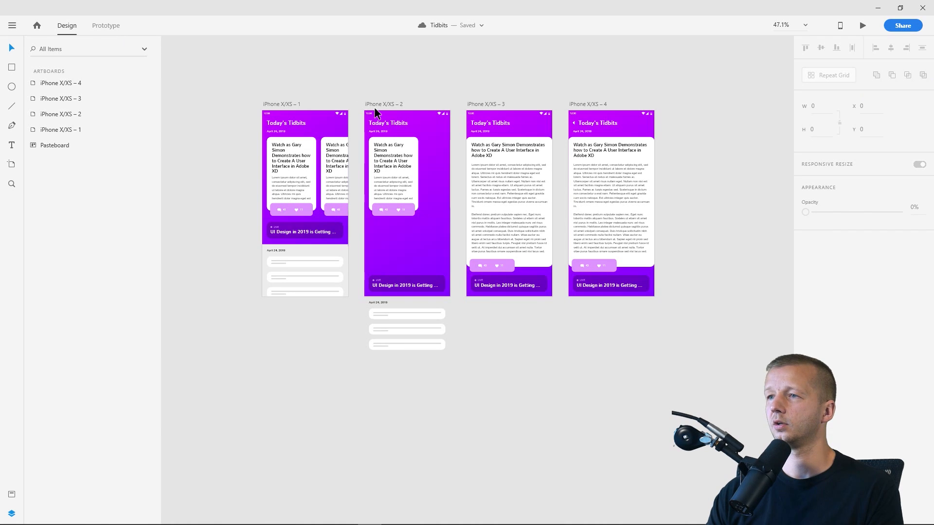
click(401, 105)
shift+click(483, 106)
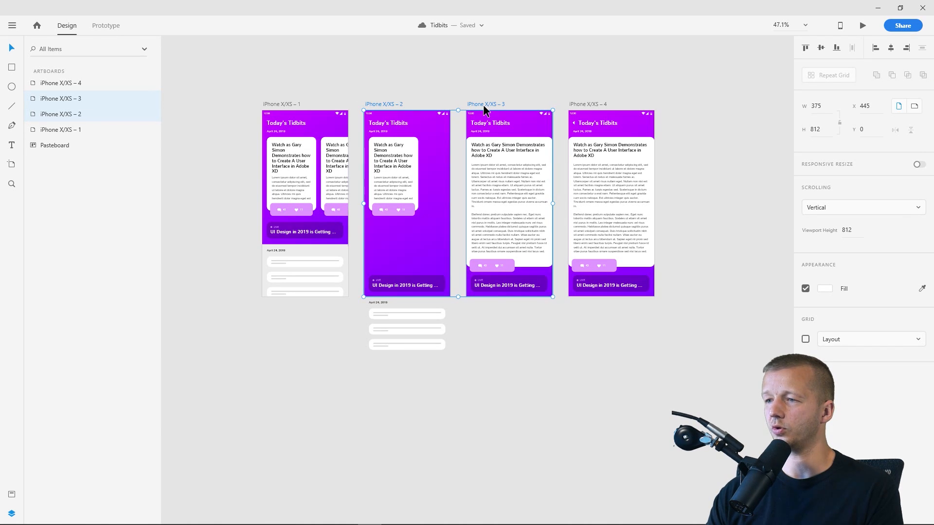
key(ctrl+d)
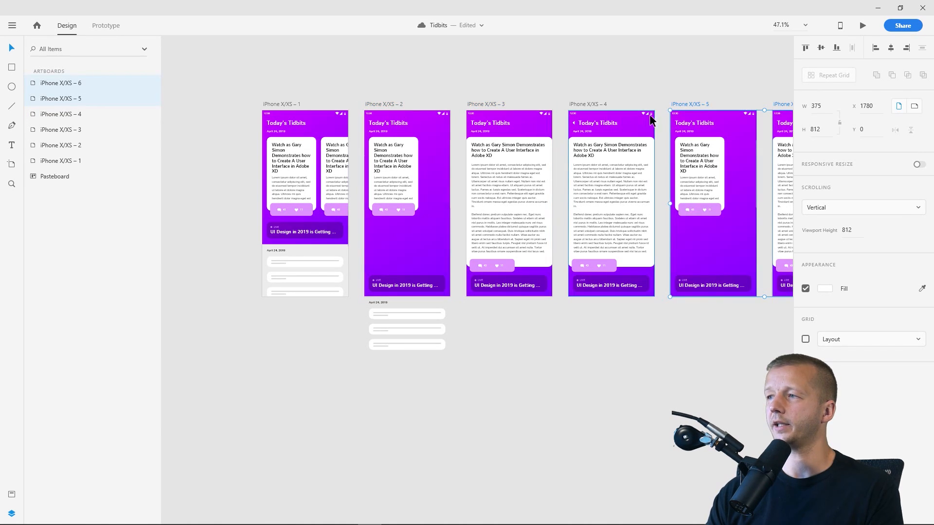
drag(684, 110, 381, 372)
click(475, 312)
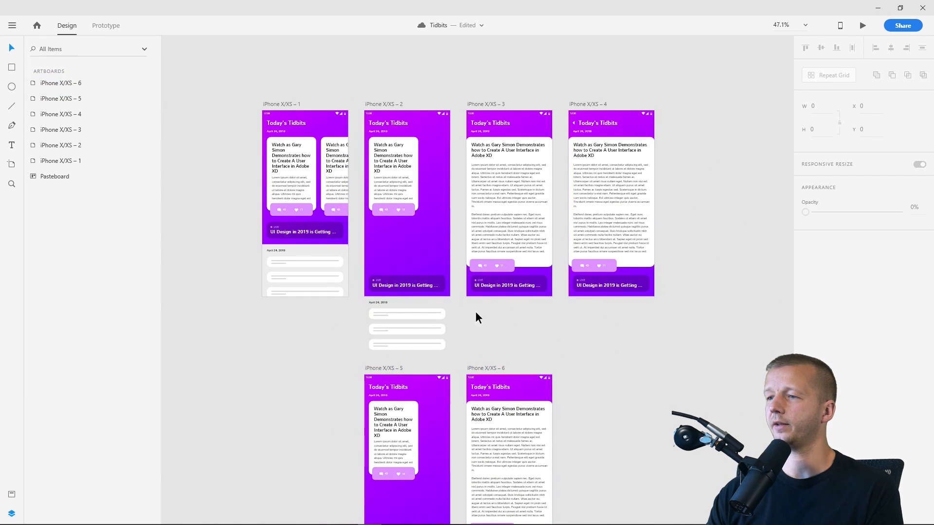
click(382, 300)
drag(355, 304, 415, 347)
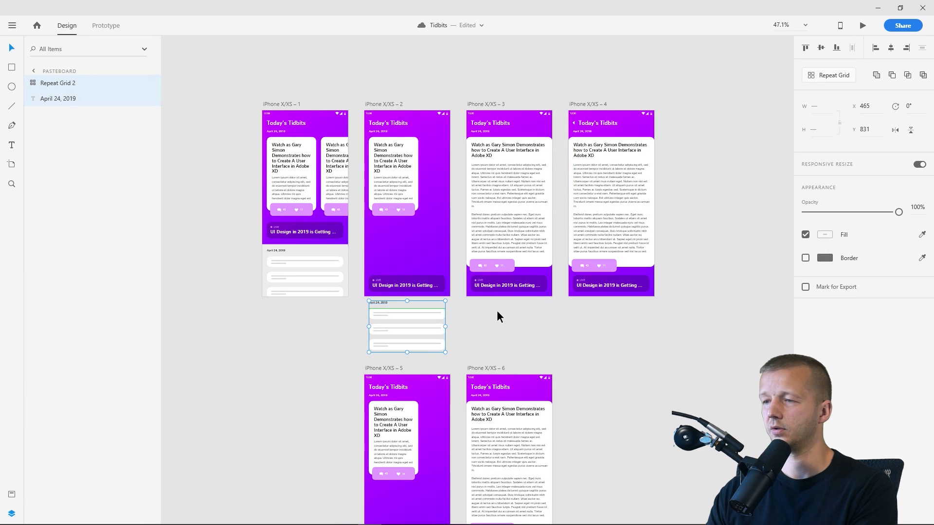
click(513, 317)
- In Prototype mode, link the iPhone X/XS – 4 artboard to iPhone X/XS – 6 with a 0 s Time trigger, Auto-Animate, Snap easing and 0.4 s duration
drag(604, 340, 596, 250)
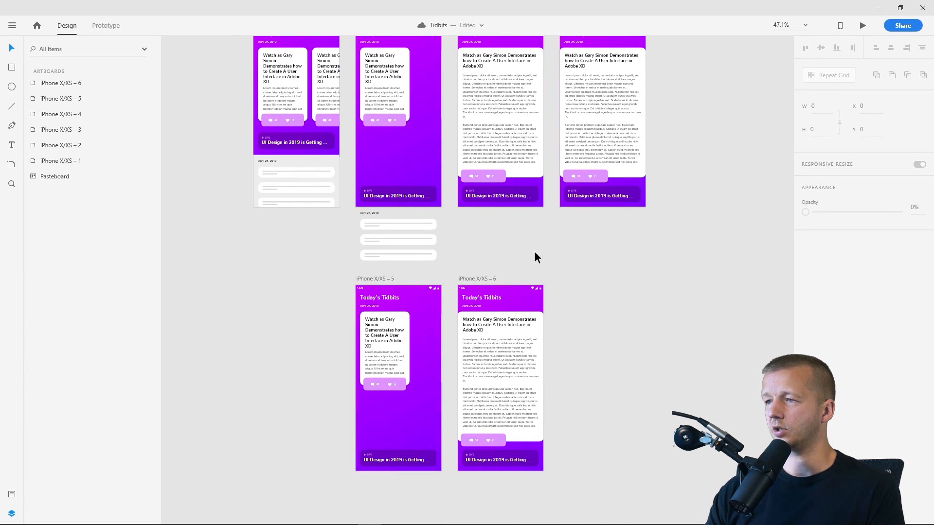
scroll(598, 76, up, 1)
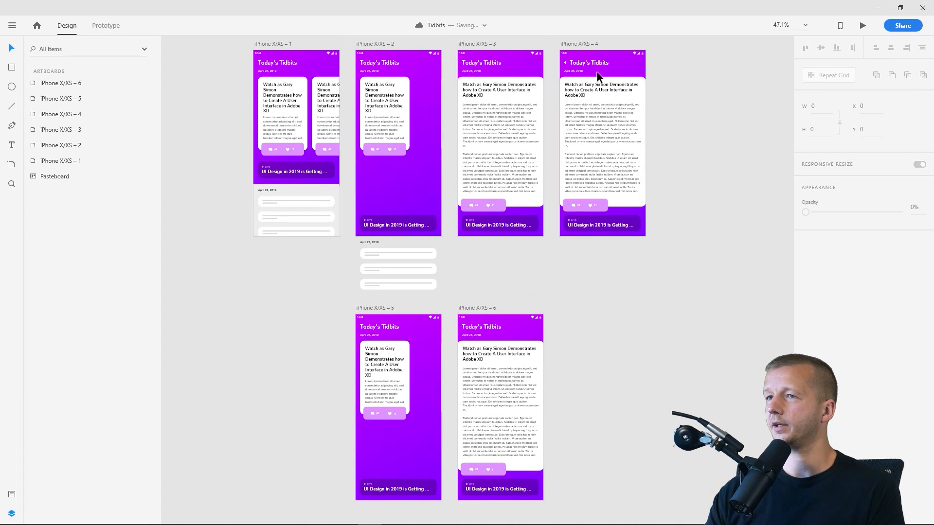
click(105, 26)
click(592, 45)
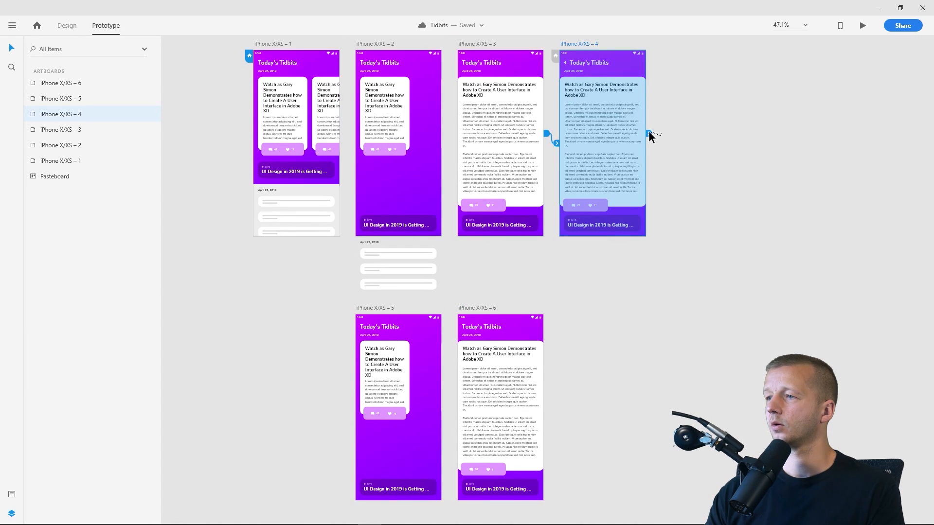
drag(648, 132, 518, 416)
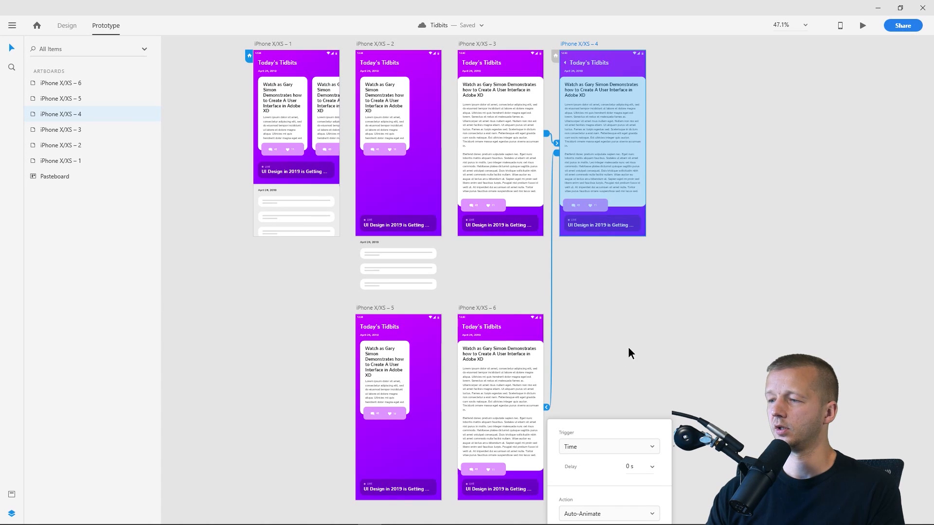
drag(629, 348, 647, 248)
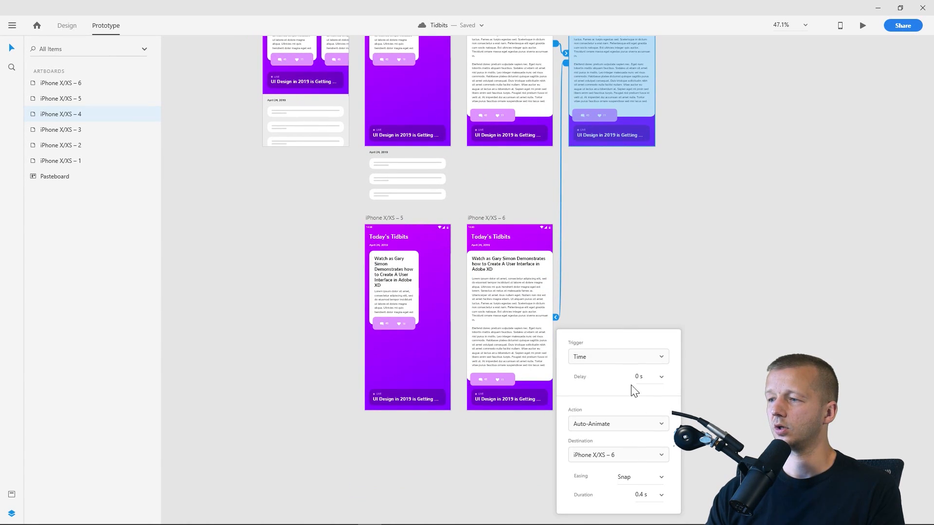
click(584, 255)
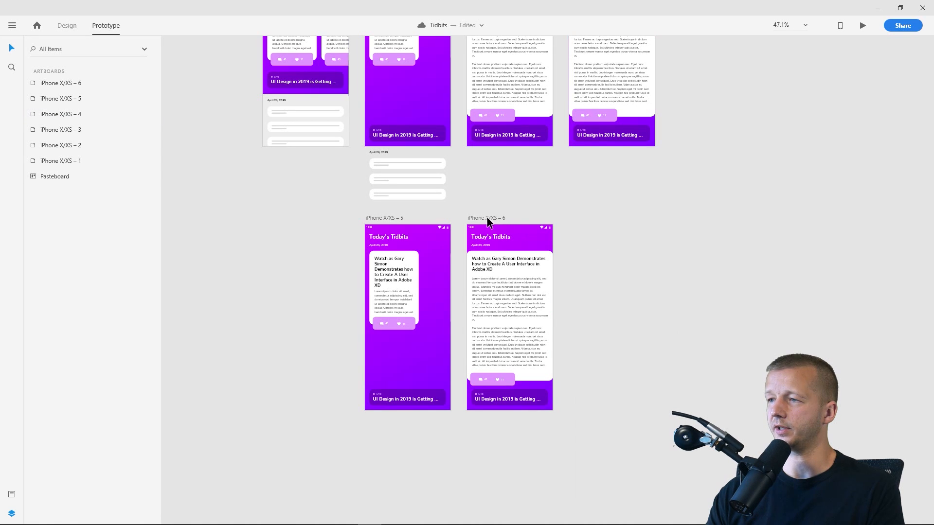
- Link iPhone X/XS – 6 to iPhone X/XS – 5 with a 0 s Time trigger, Auto-Animate, Snap easing and 0.4 s duration
click(519, 282)
drag(556, 311, 448, 320)
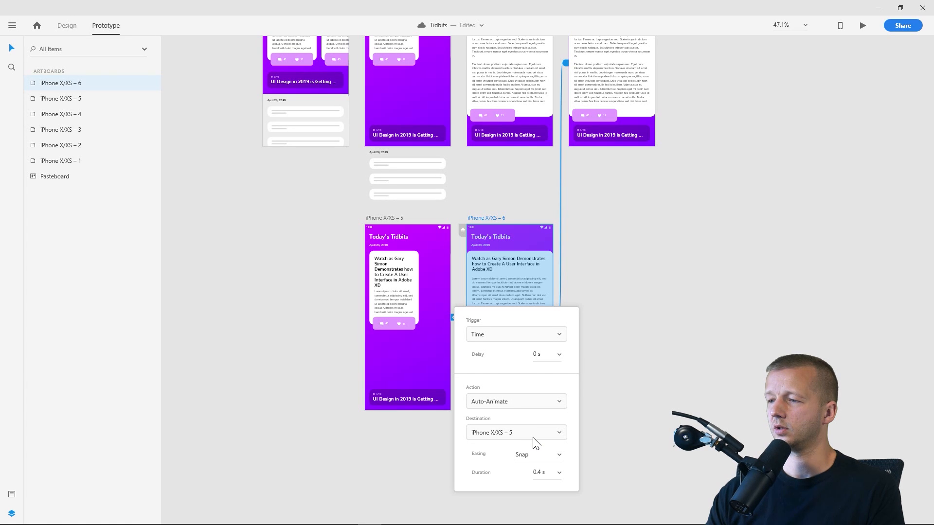
- Compare the transition settings of the iPhone X/XS – 2 link with those of the iPhone X/XS – 6 link
scroll(302, 252, up, 5)
click(384, 85)
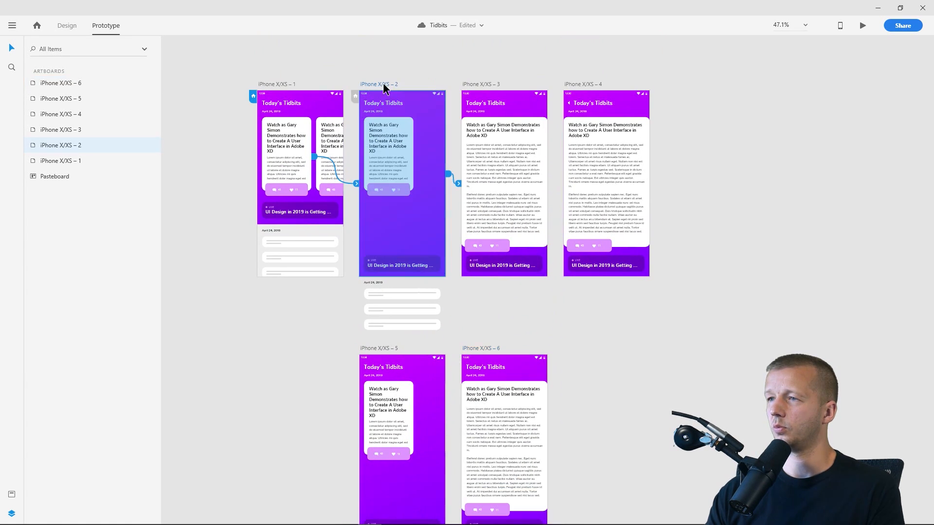
click(458, 184)
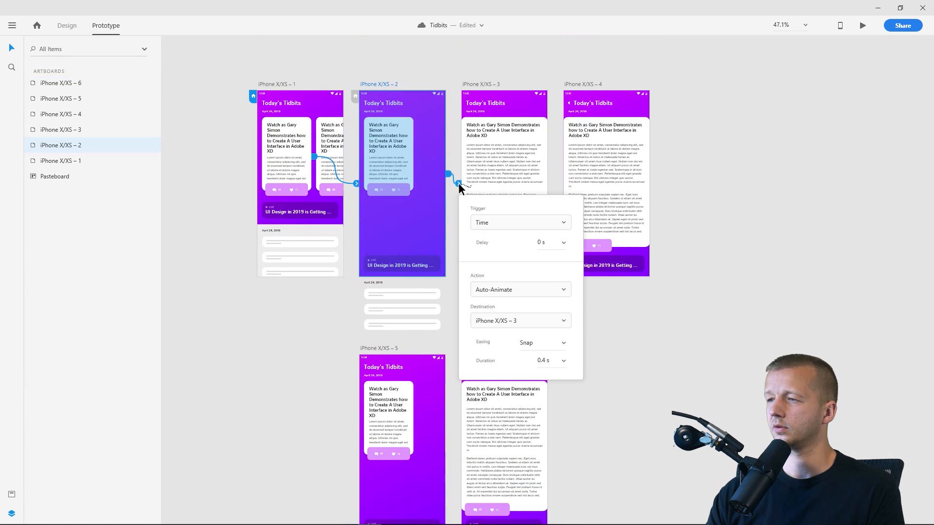
click(636, 390)
drag(455, 369, 468, 264)
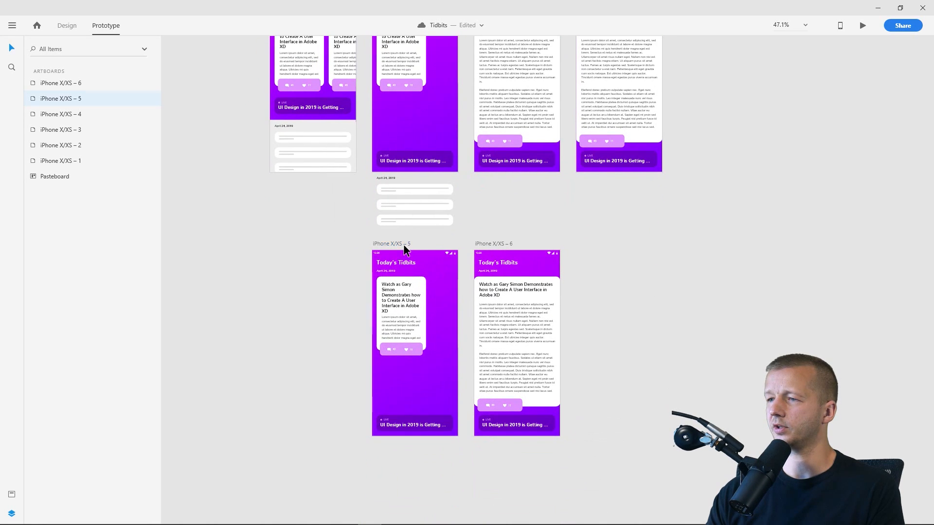
click(404, 244)
click(461, 344)
click(460, 346)
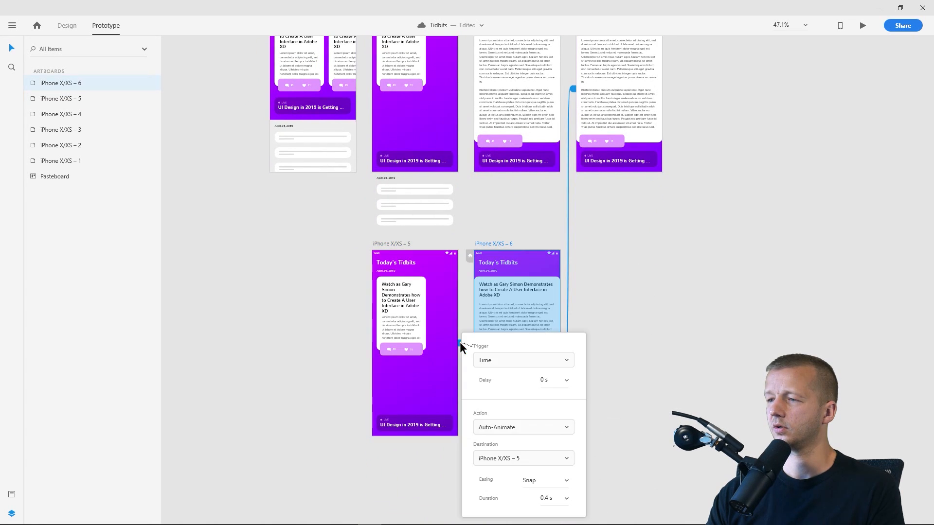
click(652, 354)
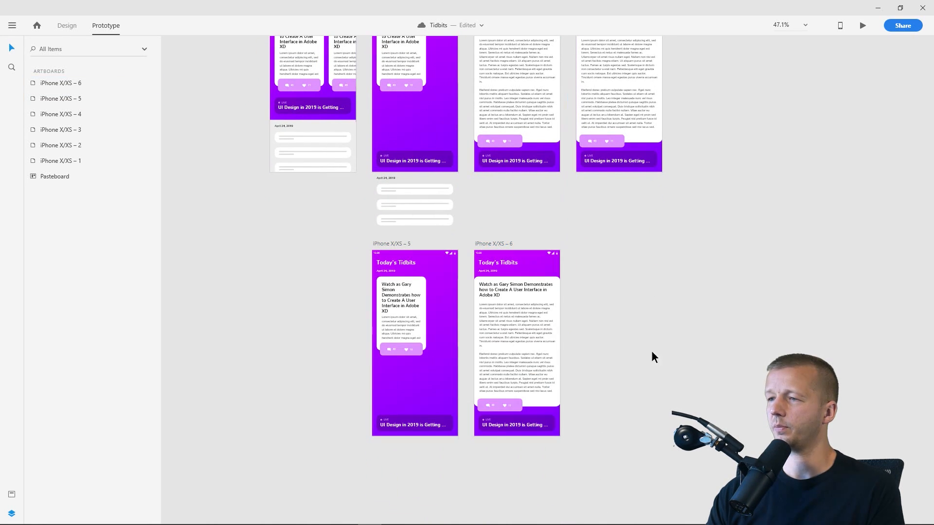
- Link iPhone X/XS – 5 to iPhone X/XS – 1 with a 0 s Time trigger, Auto-Animate and Wind Up easing
drag(286, 242, 404, 336)
click(486, 329)
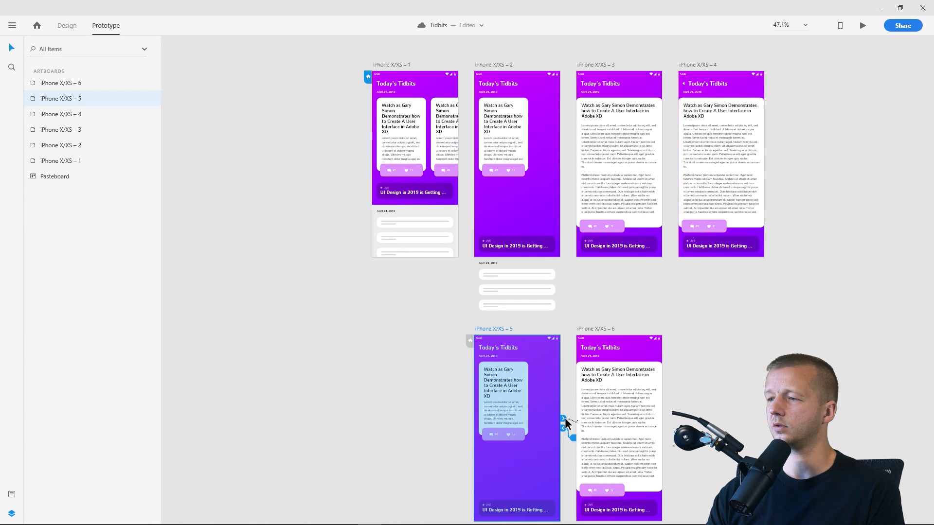
drag(566, 423, 416, 210)
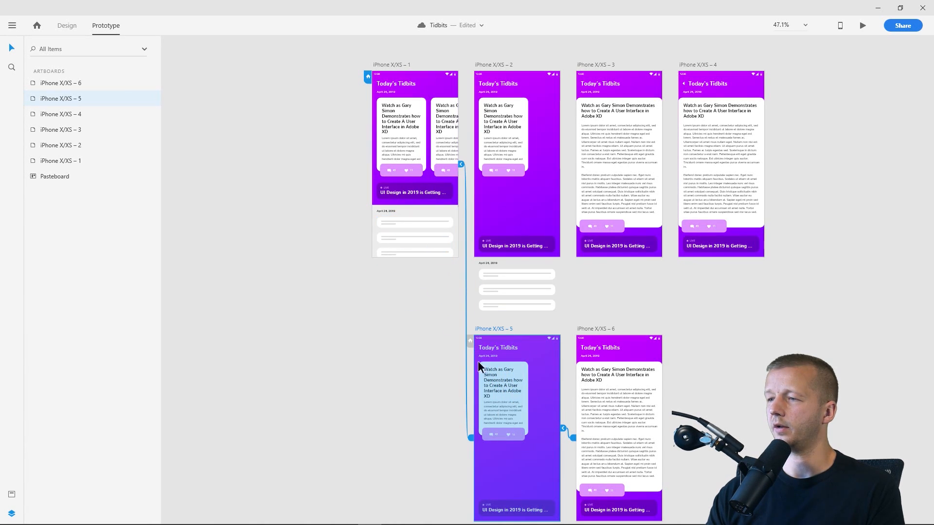
click(461, 163)
click(565, 302)
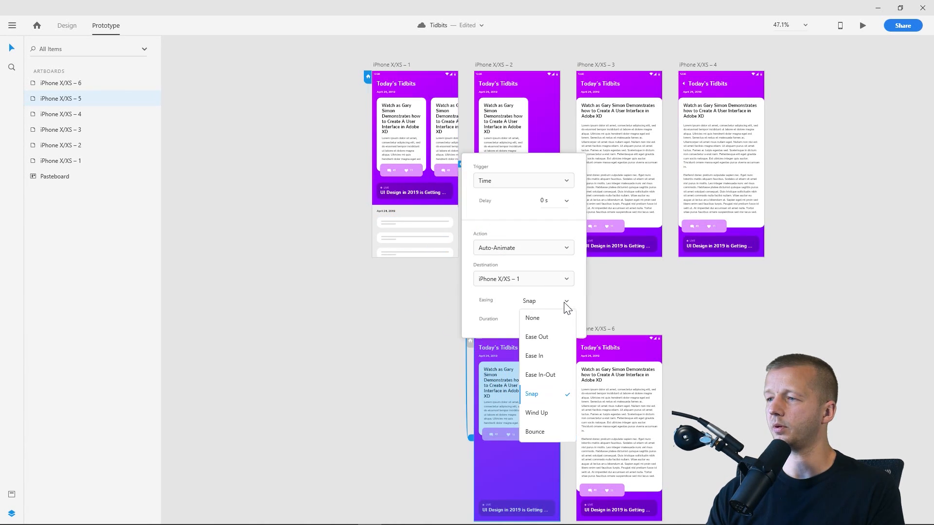
click(572, 303)
click(567, 301)
click(541, 413)
click(359, 318)
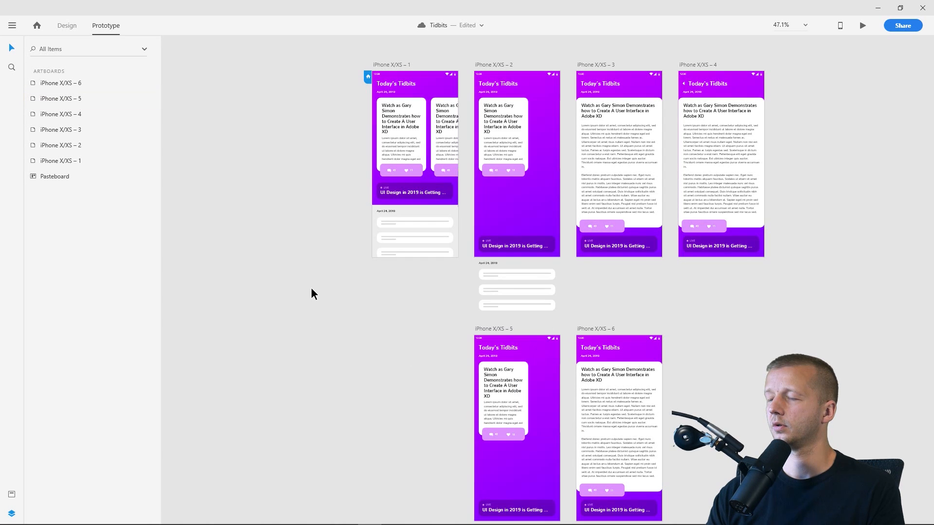
- Remove the artboard-level link from iPhone X/XS – 4 to iPhone X/XS – 6
scroll(261, 256, down, 5)
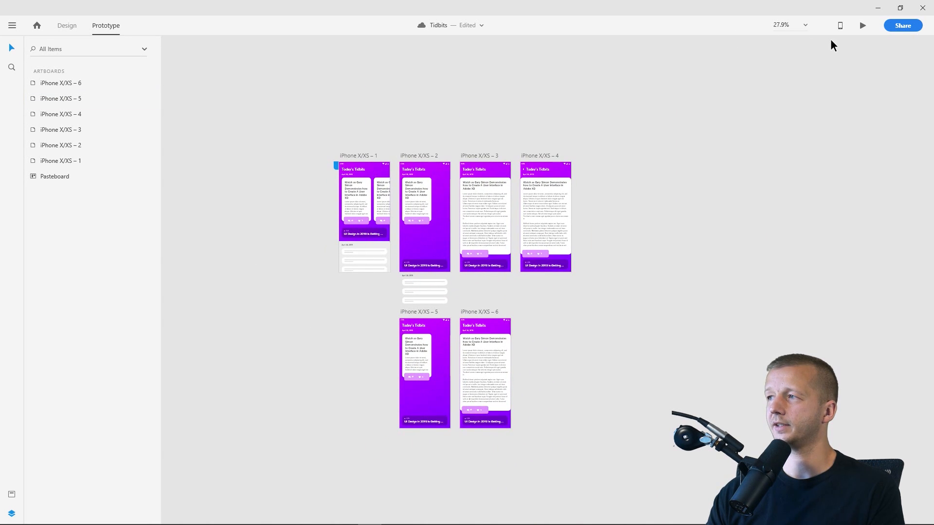
scroll(544, 188, up, 5)
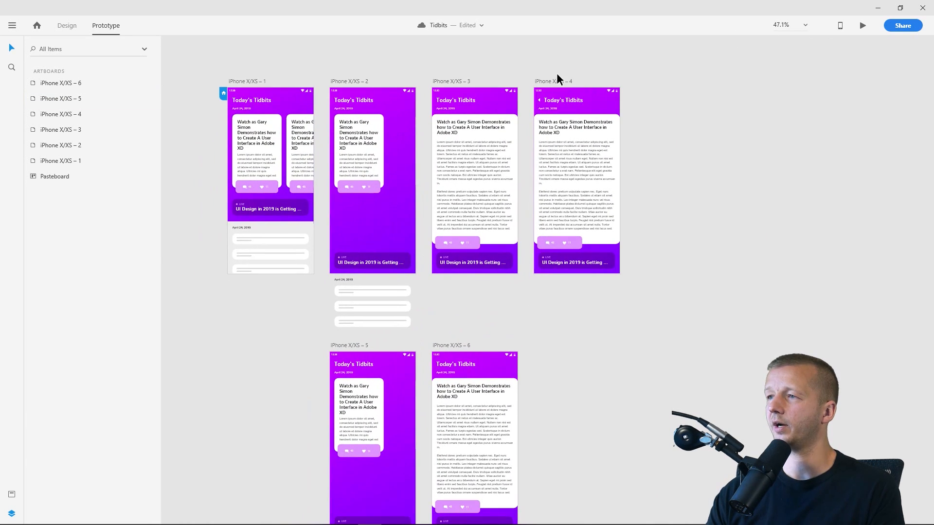
click(554, 82)
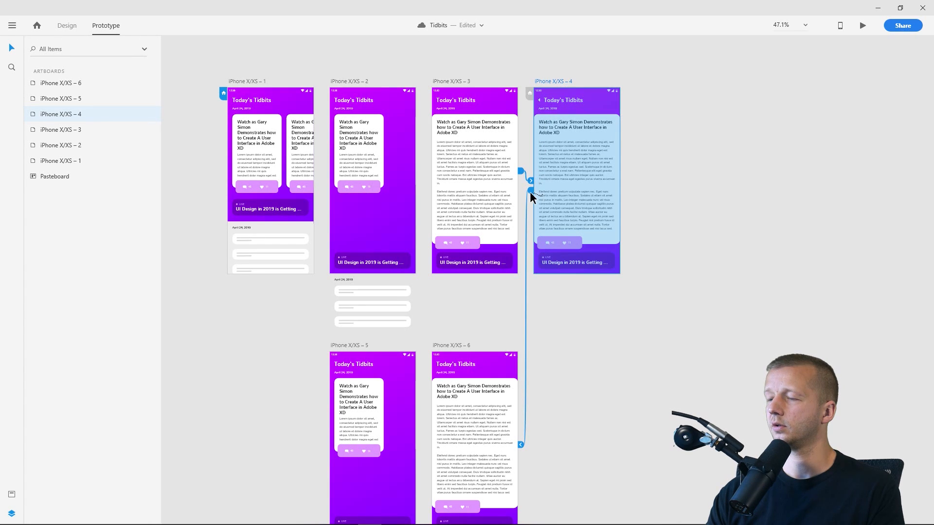
mouse_move(530, 191)
mouse_down()
mouse_move(529, 457)
mouse_move(541, 193)
mouse_up()
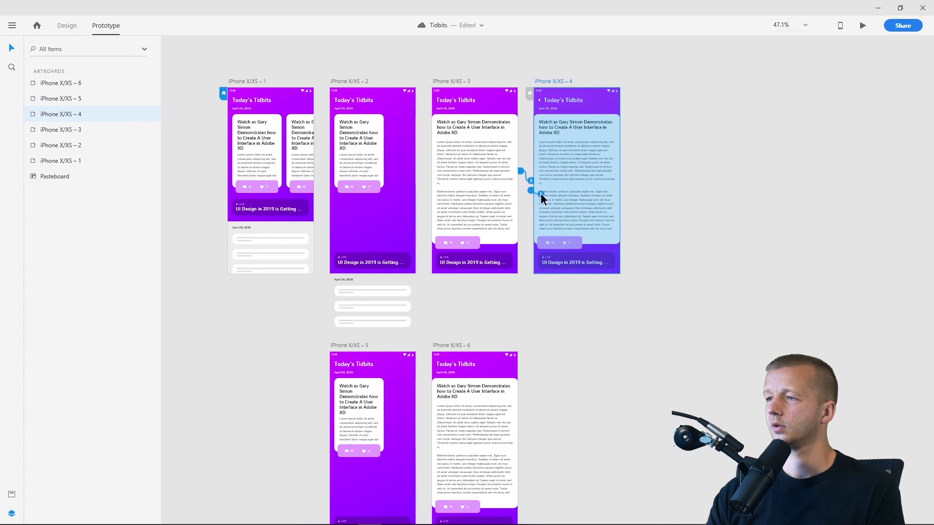
- Link the back arrow on iPhone X/XS – 4 to iPhone X/XS – 6 with a Tap trigger, Auto-Animate, Wind Up easing and 0.4 s duration
click(539, 97)
click(540, 100)
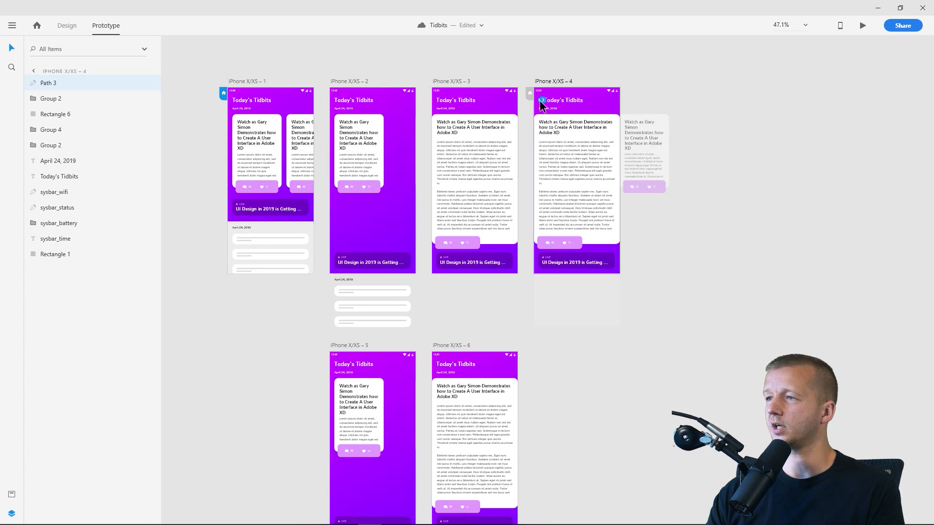
drag(542, 99, 513, 393)
drag(564, 413, 574, 321)
click(519, 360)
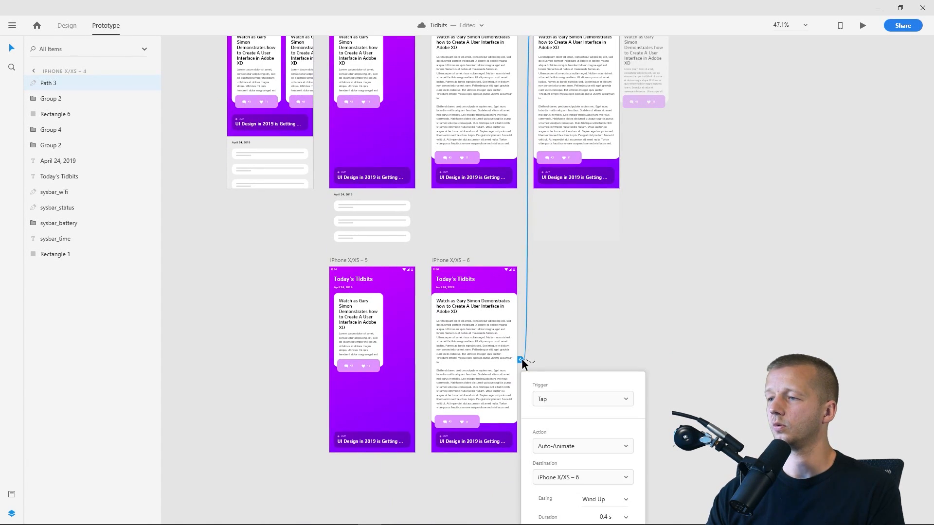
click(554, 404)
click(544, 344)
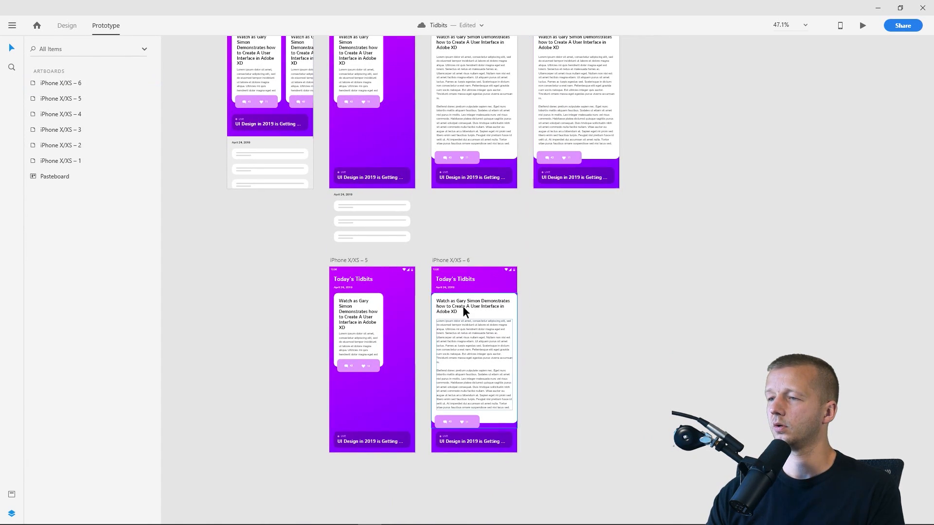
- Check the trigger, easing and duration of the link from iPhone X/XS – 6 to iPhone X/XS – 5
click(390, 276)
click(469, 264)
click(449, 264)
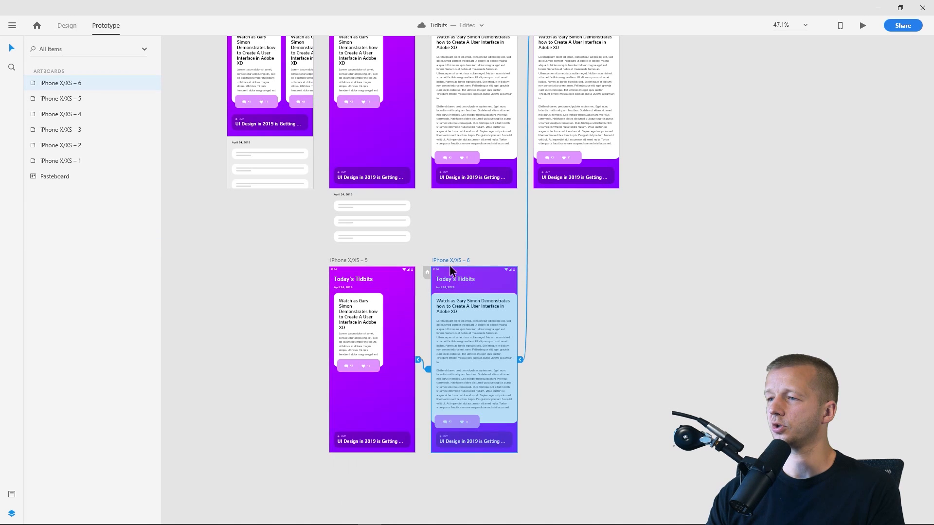
click(419, 359)
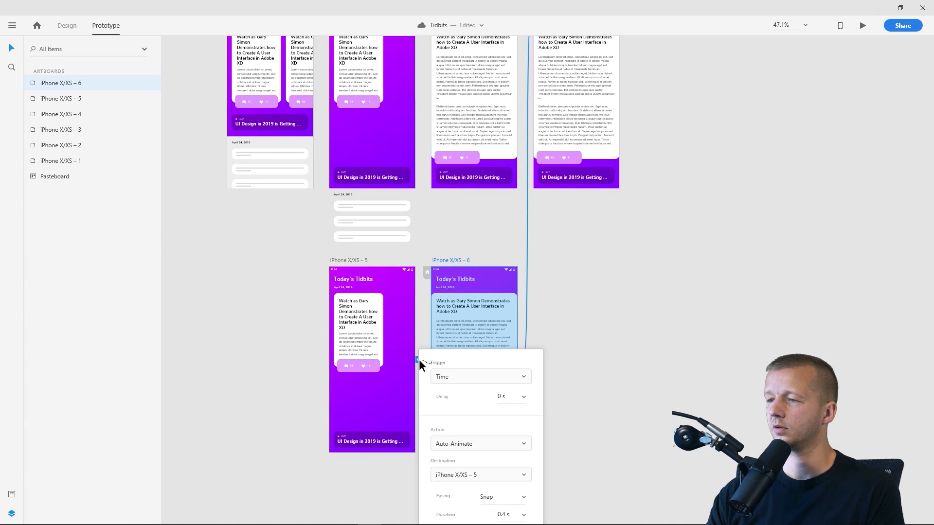
click(608, 306)
- Preview the prototype, expand the first card, return through the back arrow, and close the preview
scroll(635, 261, down, 3)
scroll(657, 229, down, 1)
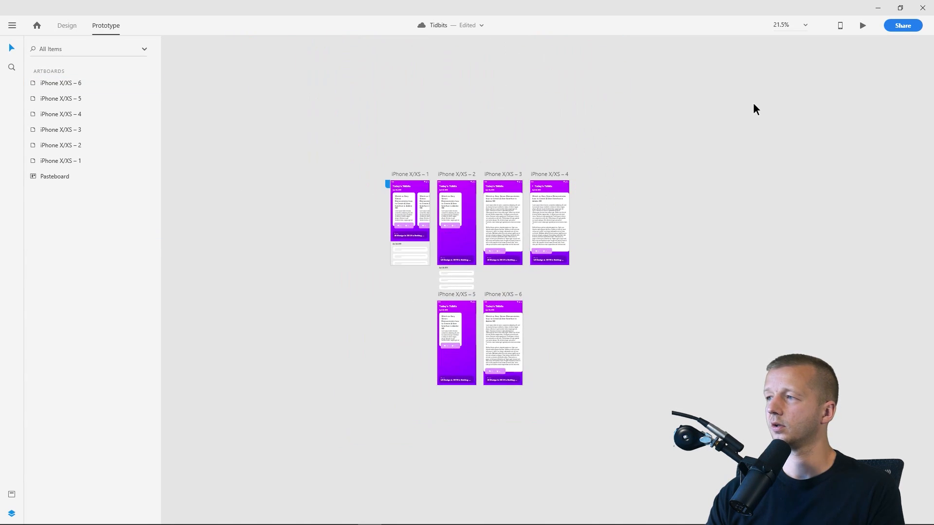
click(861, 25)
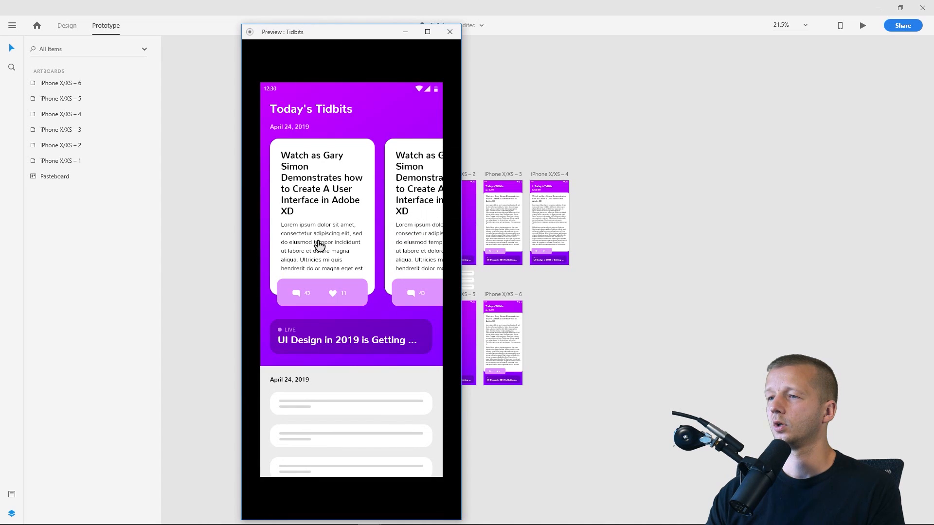
click(319, 246)
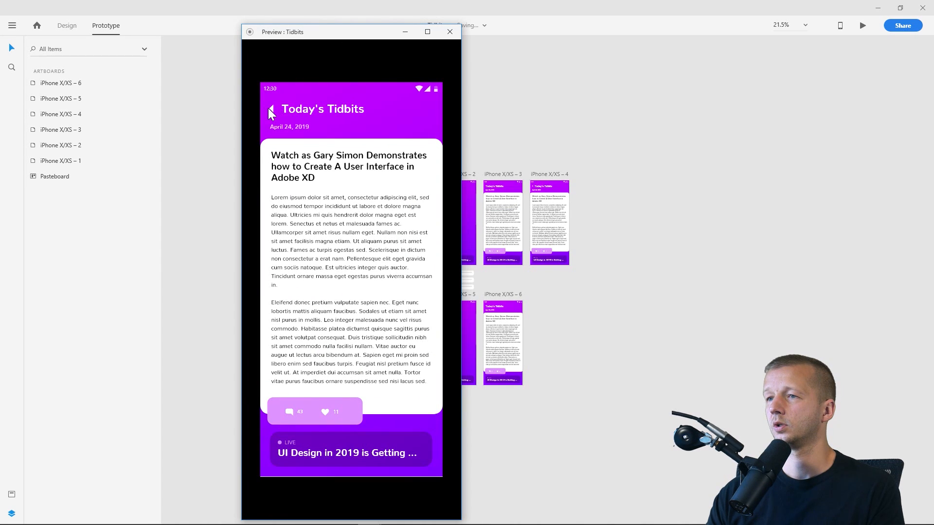
click(269, 109)
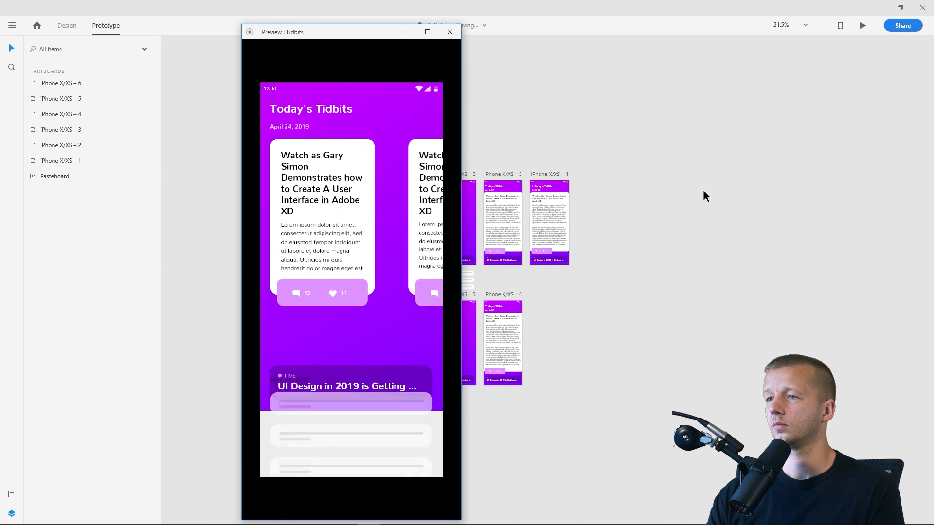
click(449, 33)
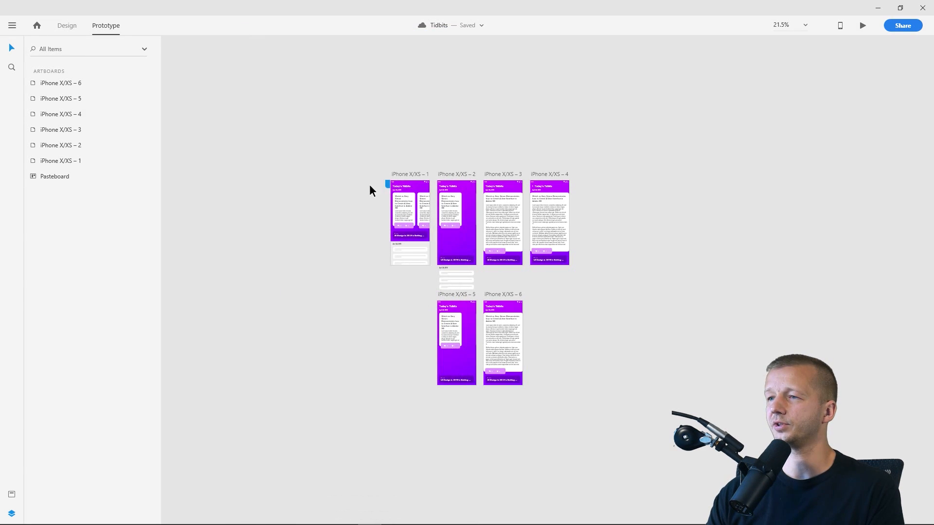
- Preview from iPhone X/XS – 1 with the main window minimized, playing the first card's expansion and the return through the back arrow
click(407, 176)
click(862, 26)
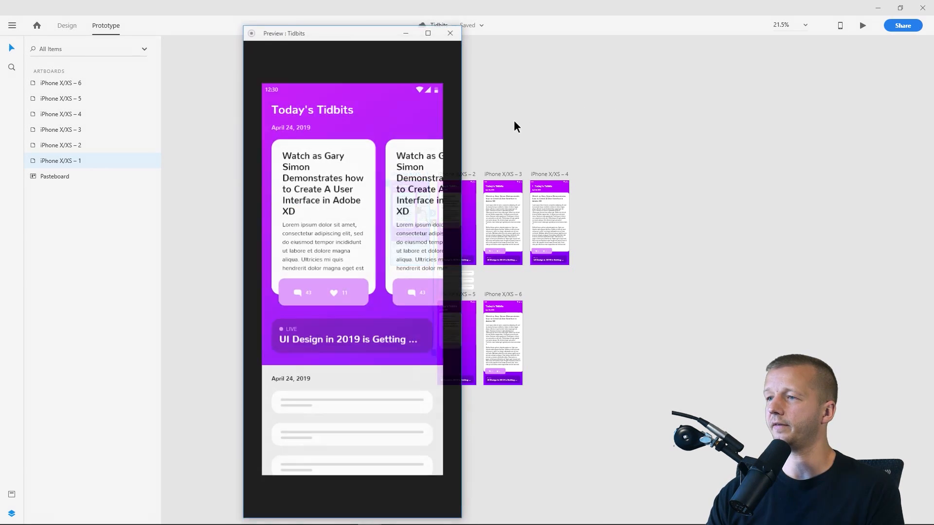
drag(378, 36, 493, 29)
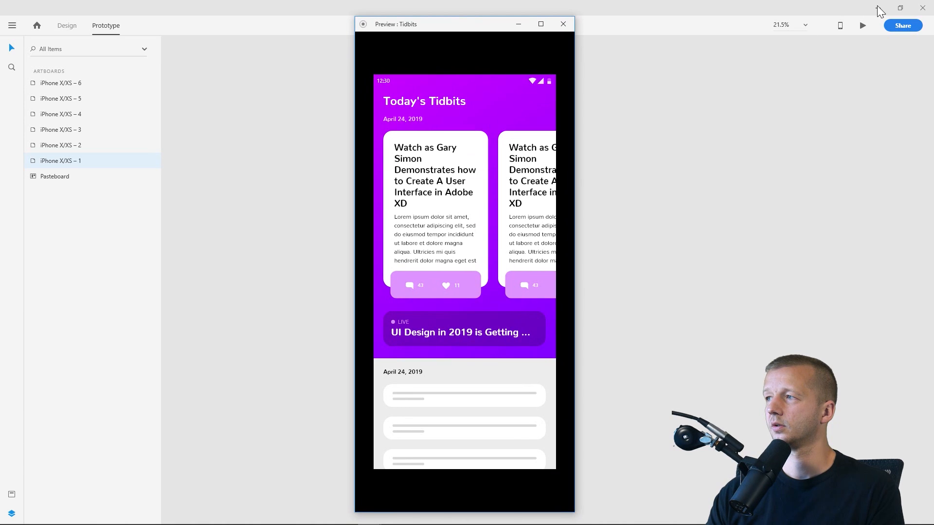
click(879, 8)
click(432, 230)
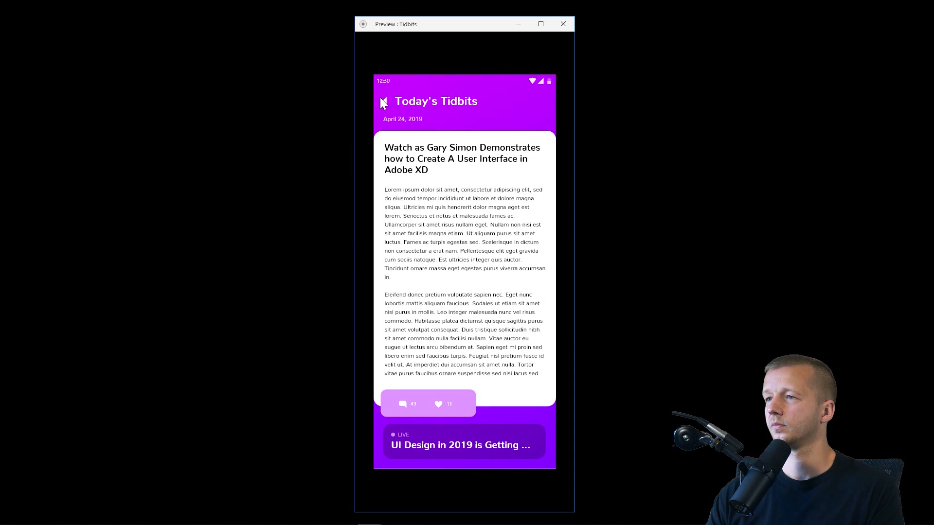
click(383, 100)
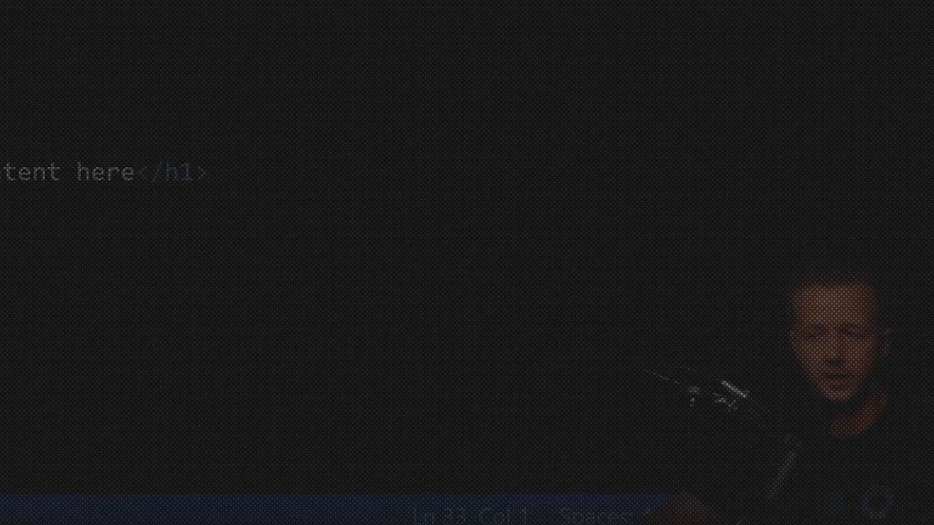
click(208, 172)
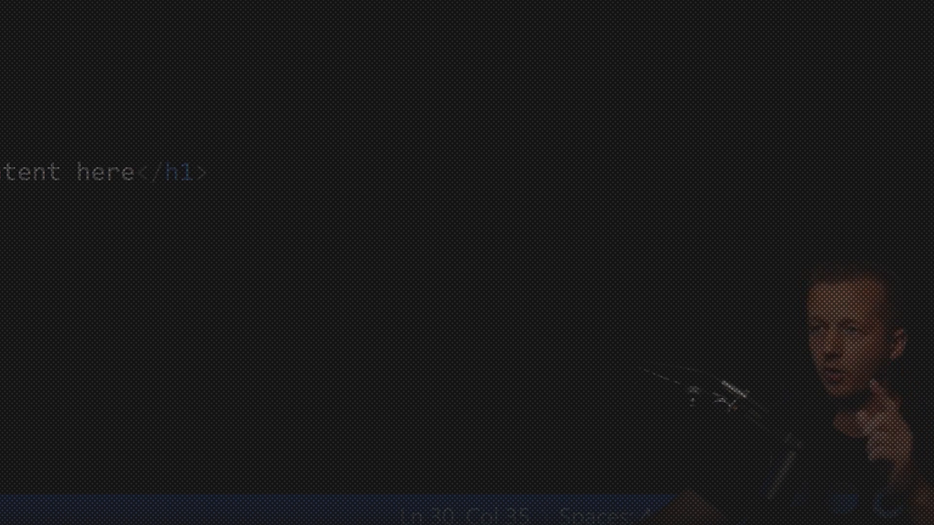
key(ctrl+Tab)
key(ctrl+End)
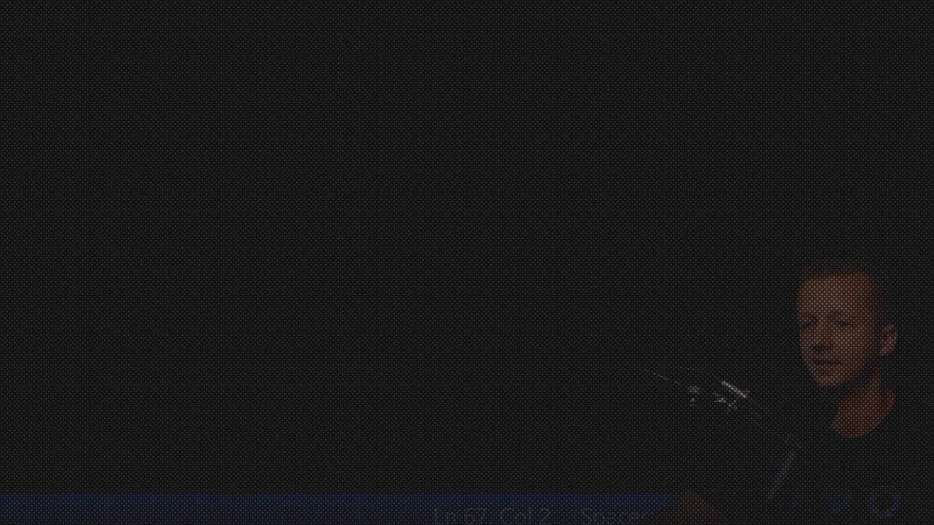
scroll(311, 243, up, 10)
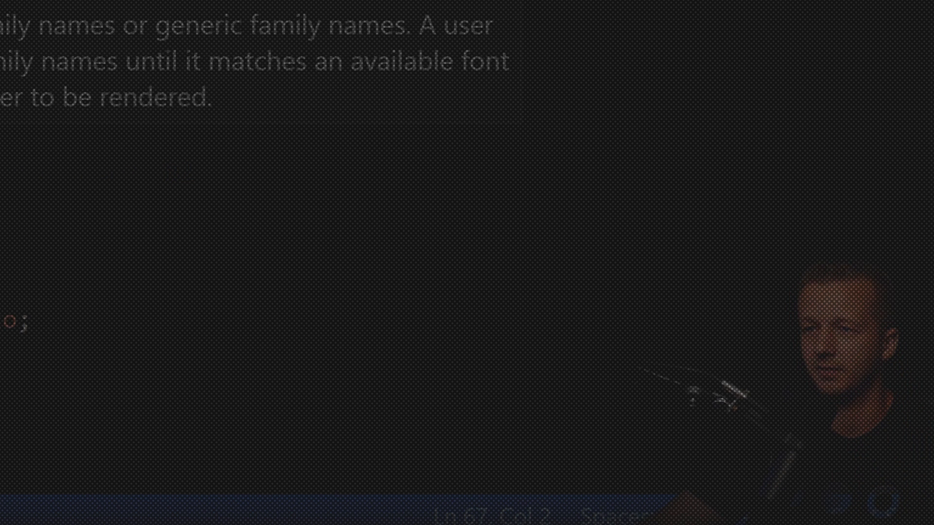
click(2, 141)
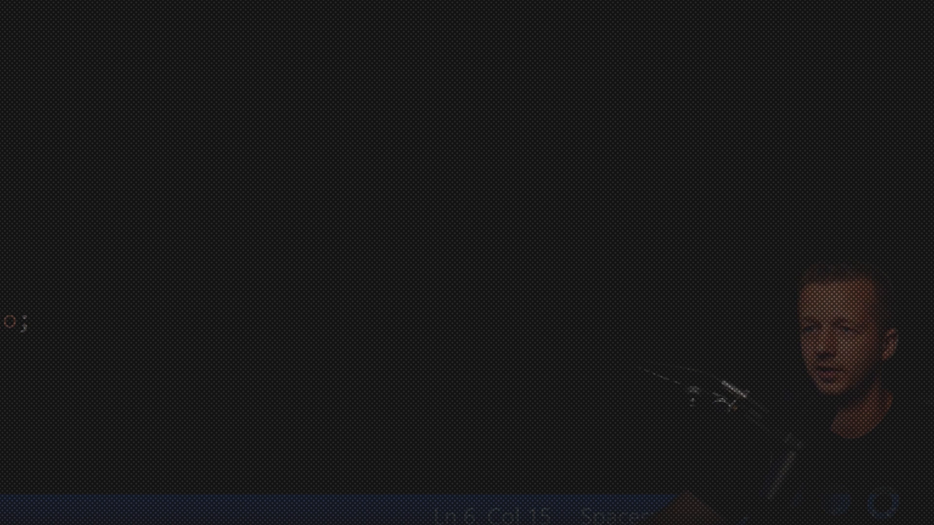